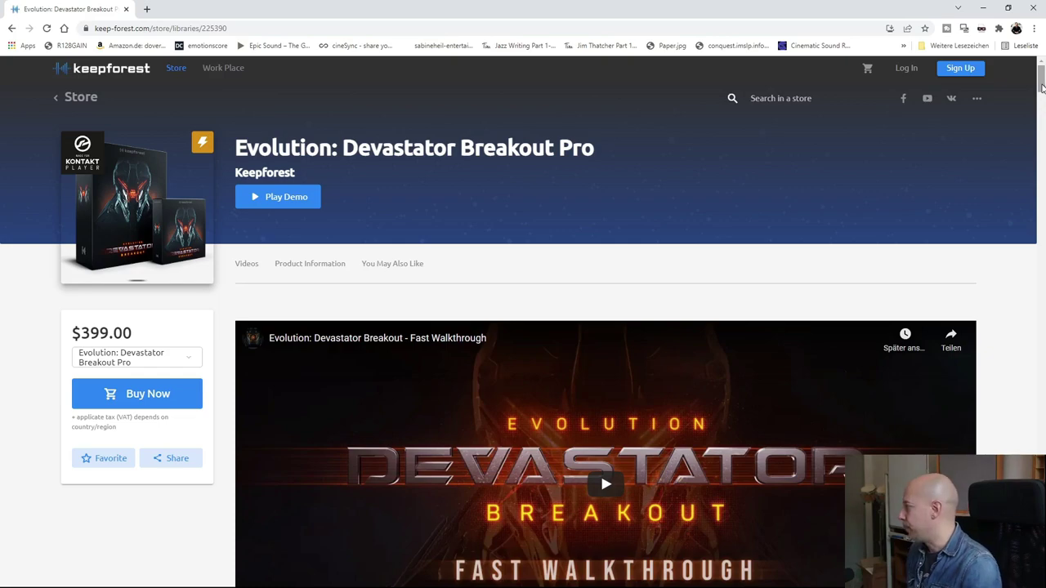
Review the content list on the Evolution: Devastator Breakout Pro store page and switch to the Kontakt window in Nuendo
drag(1040, 83, 1025, 178)
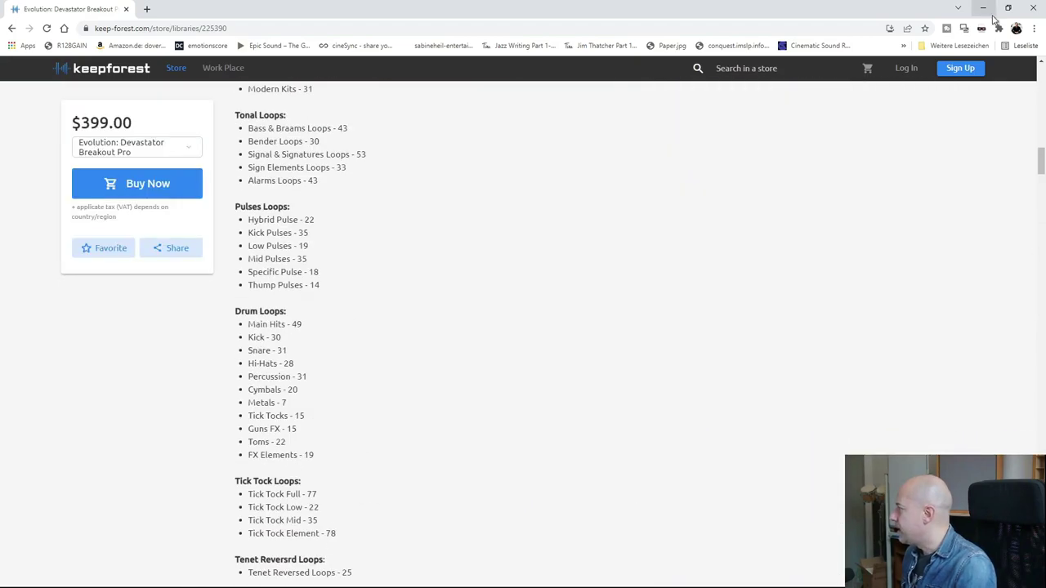
click(984, 9)
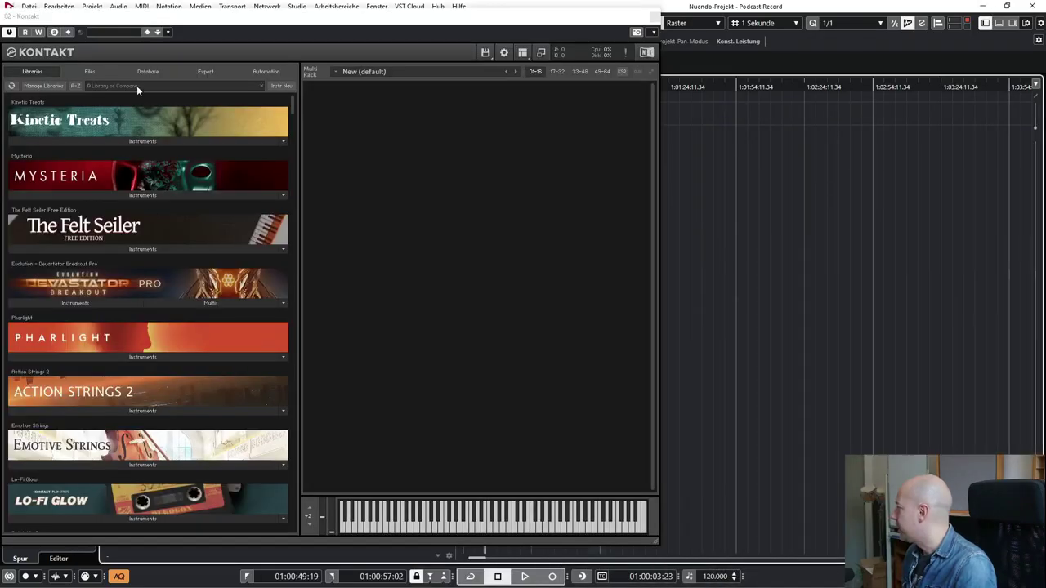
drag(194, 22, 201, 16)
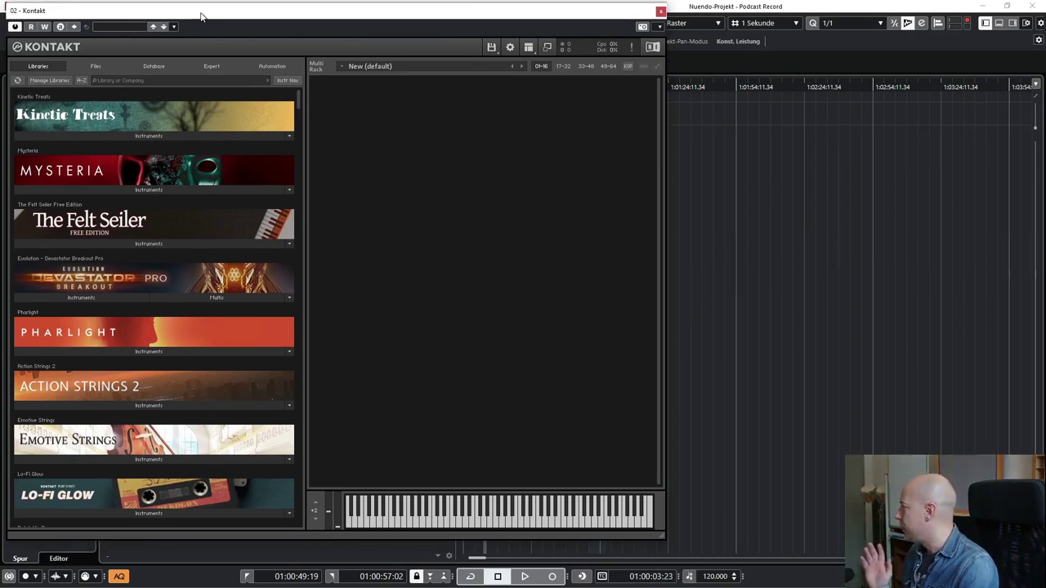
Load the 01. Organic Hits instrument from the 01. HITS folder of the Evolution - Devastator Breakout Pro library
click(103, 296)
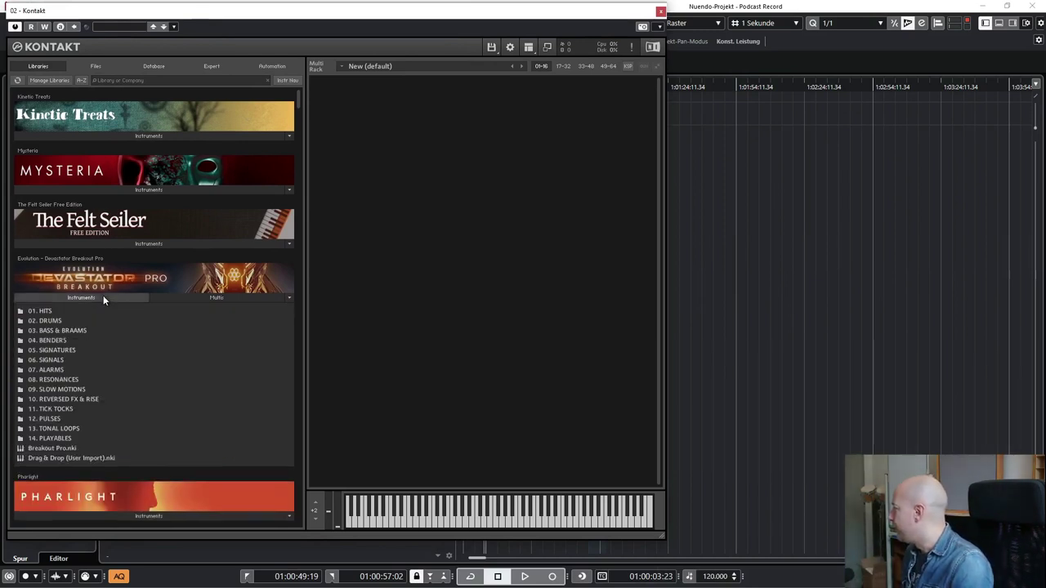
scroll(80, 318, down, 1)
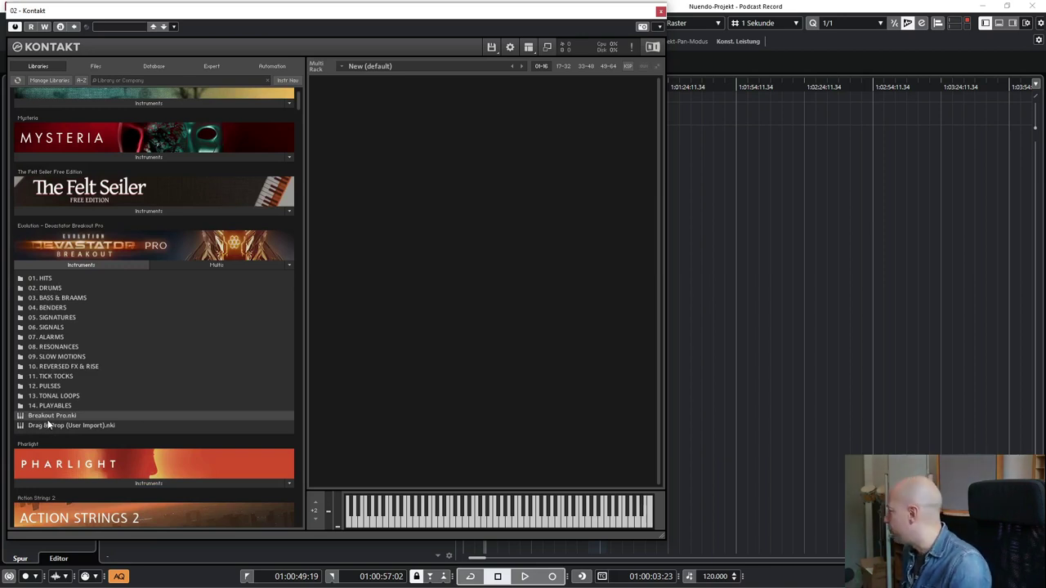
click(50, 279)
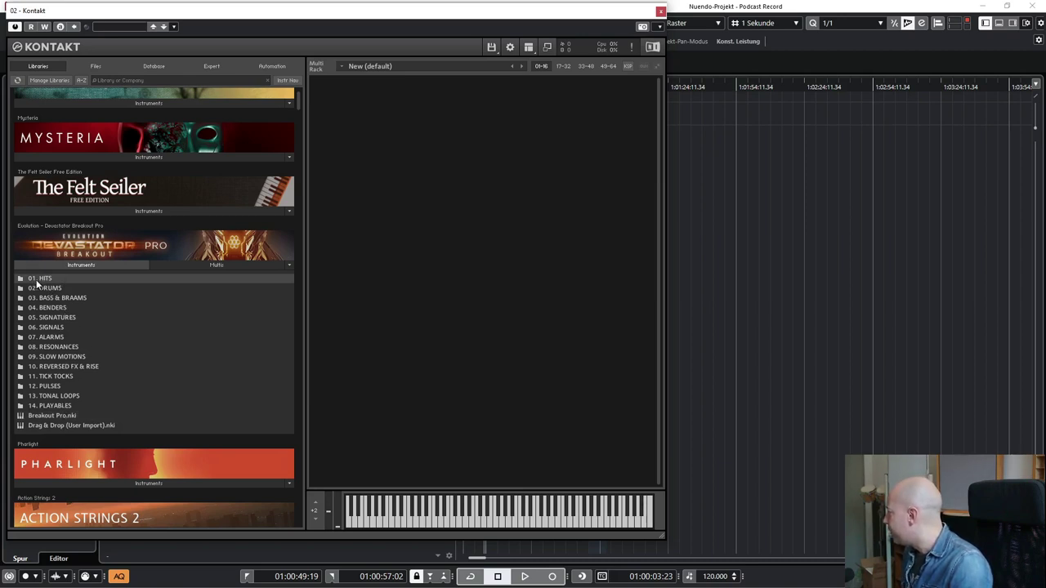
double_click(47, 279)
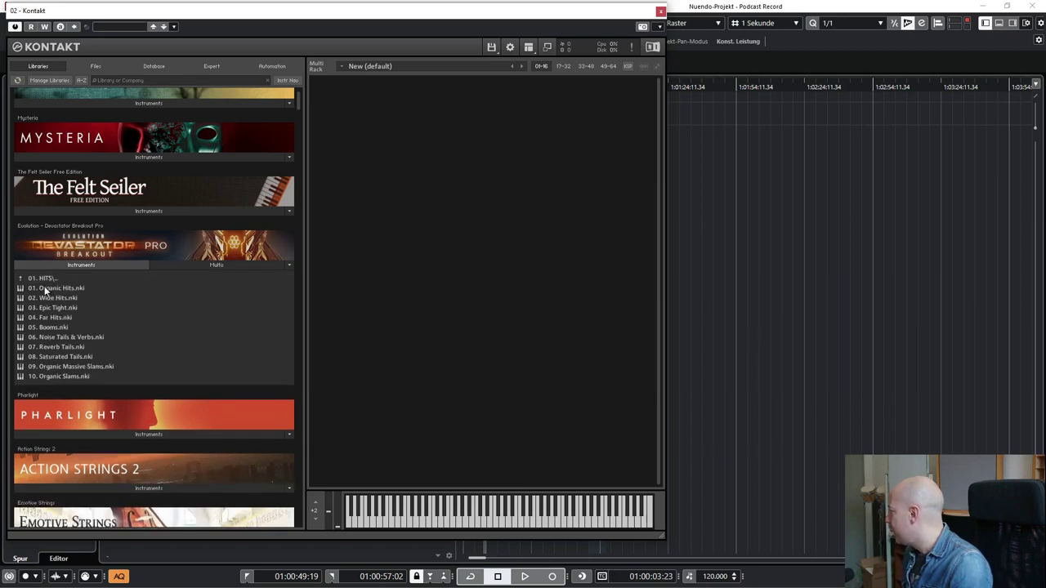
drag(45, 290, 424, 270)
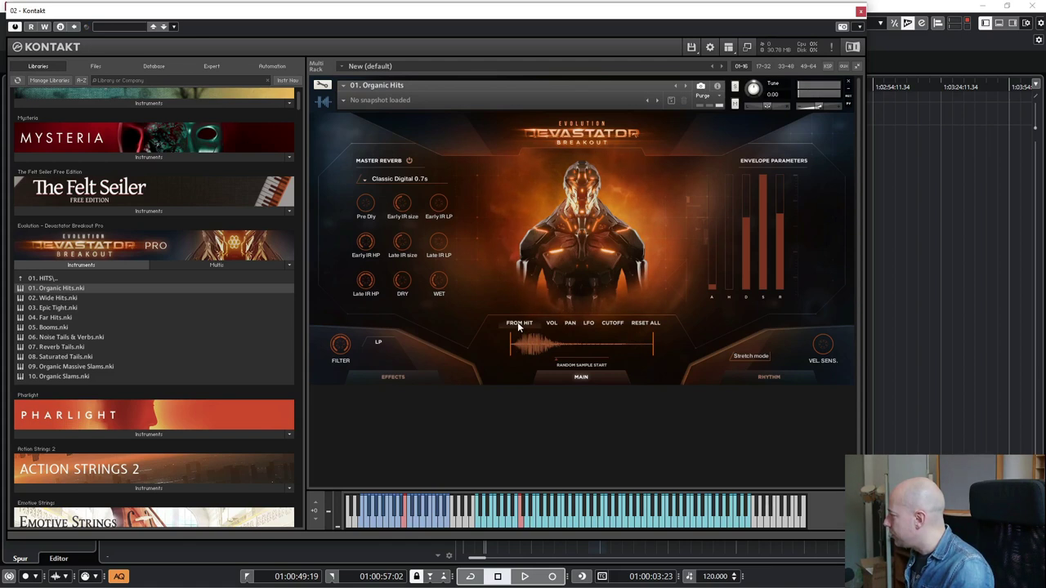
Try the From Hit sample-start option and view the volume and pan curves over the sample waveform
click(517, 322)
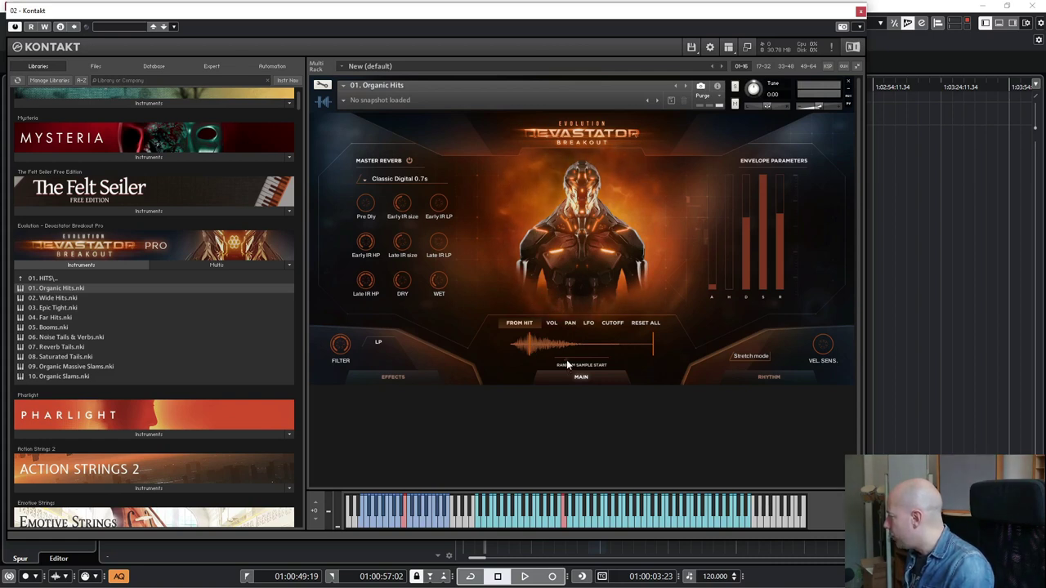
click(551, 323)
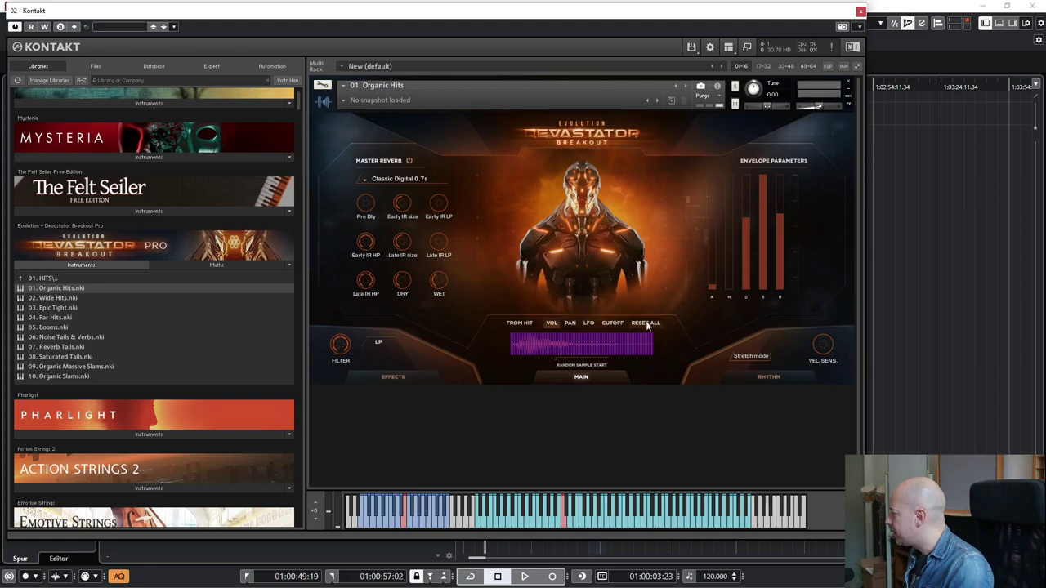
click(569, 323)
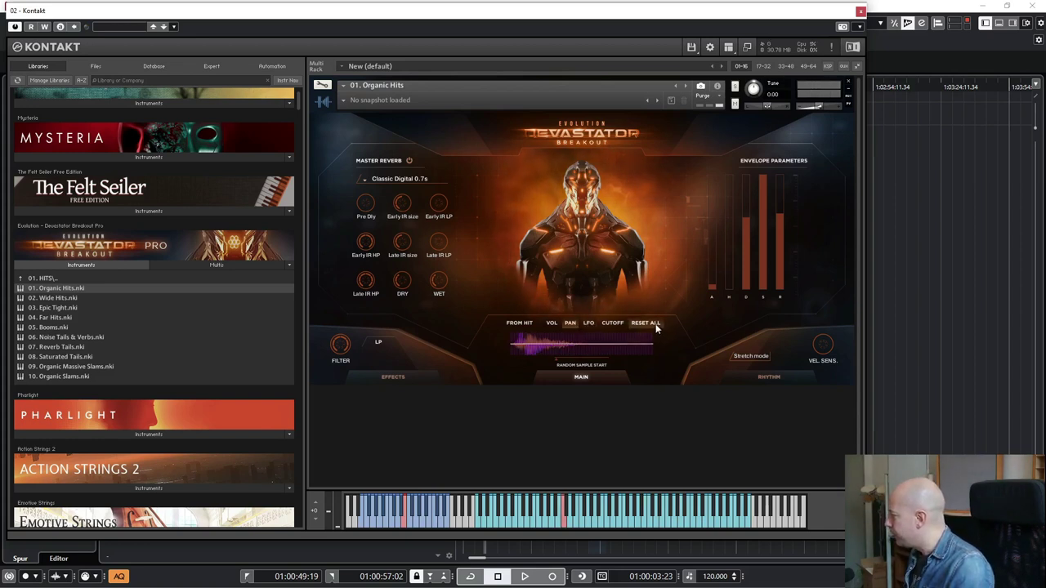
Try drawing LFO and cutoff curves over the first half of the sample waveform, resetting all curves after each
click(588, 322)
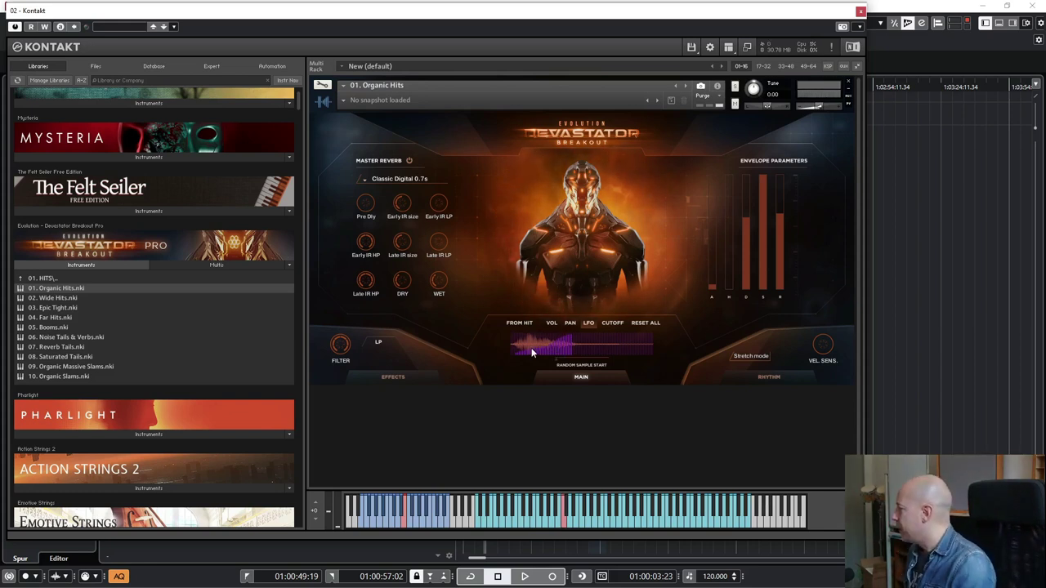
drag(535, 349, 572, 360)
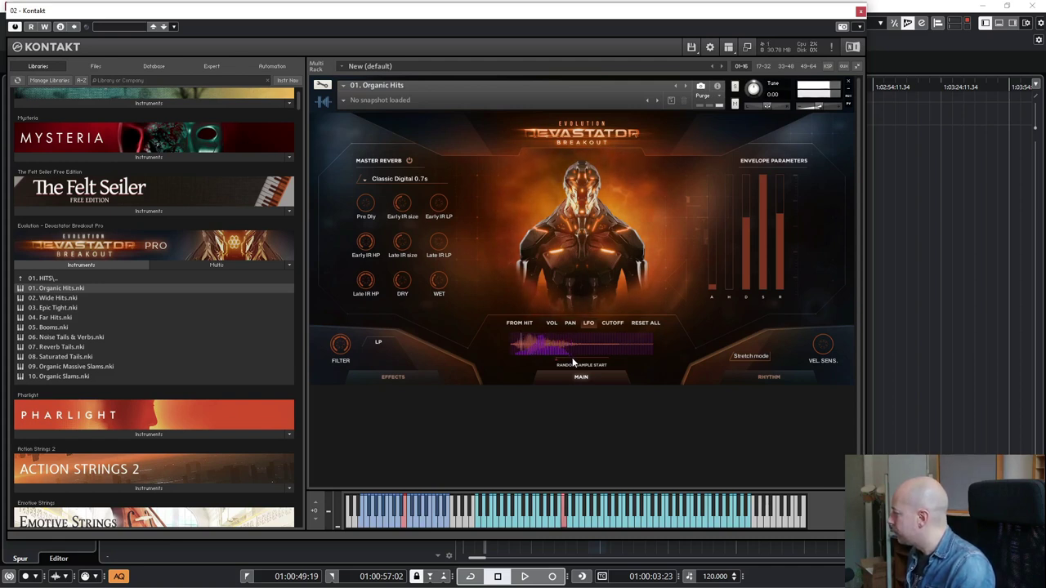
click(648, 323)
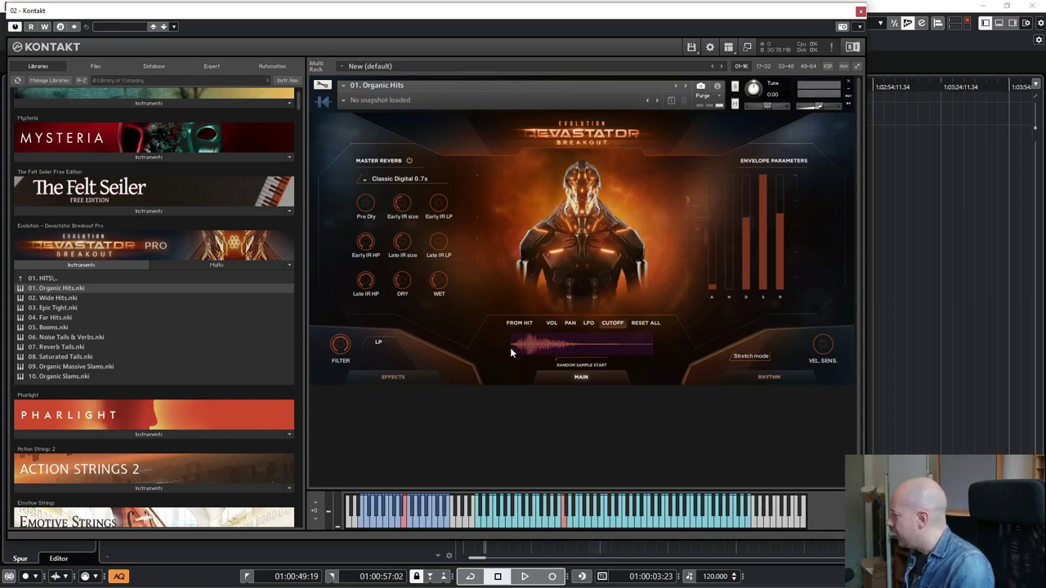
drag(515, 350, 587, 350)
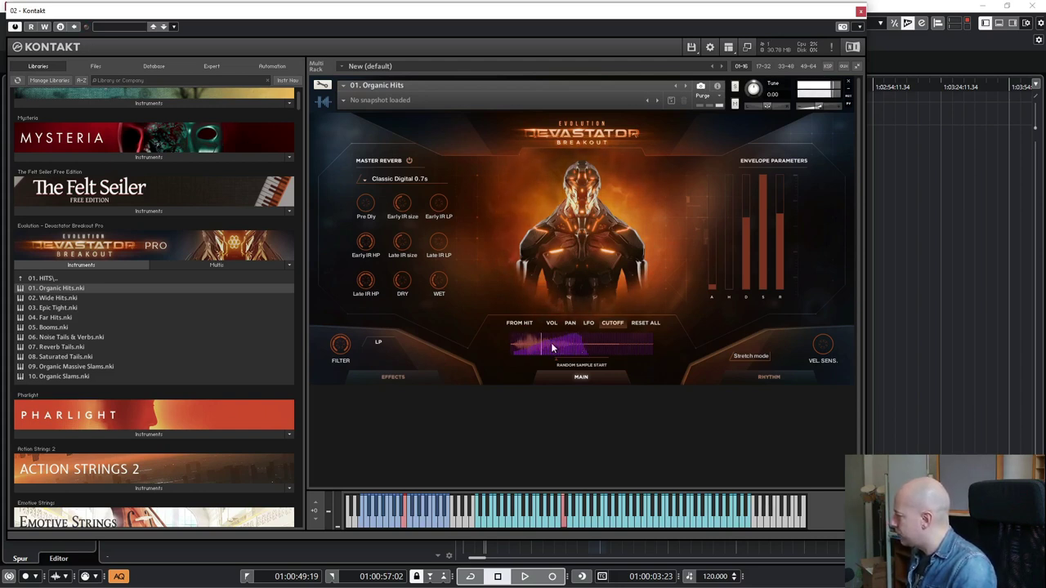
click(646, 323)
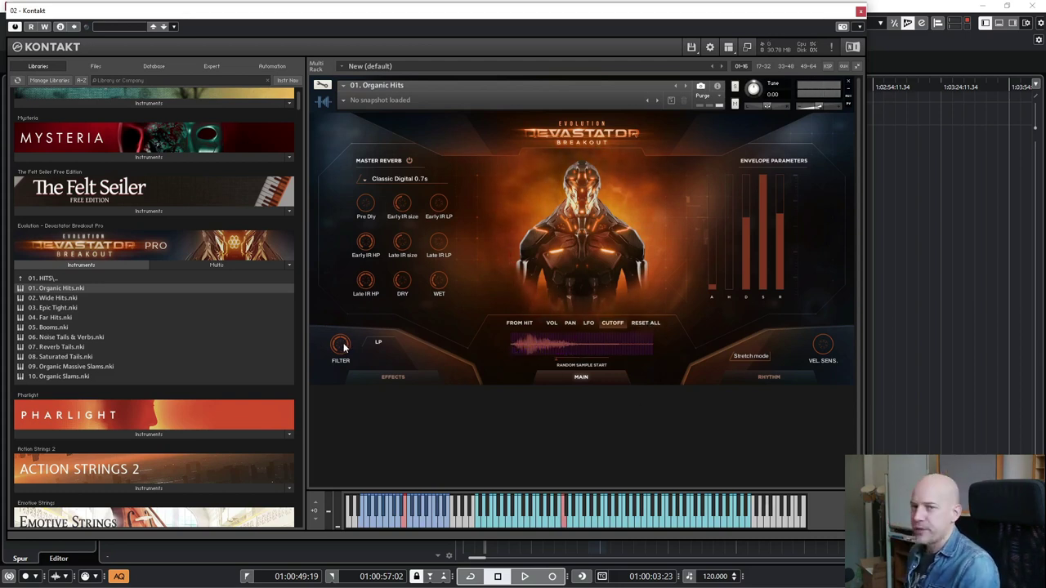
Sweep the instrument's low-pass filter down and return it to 19.9 kHz
drag(340, 347, 308, 445)
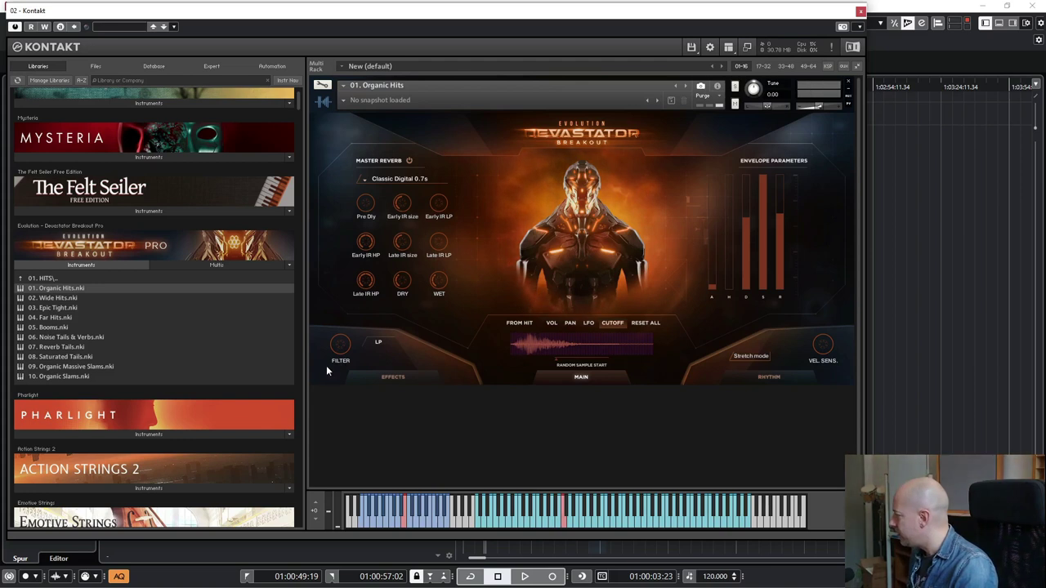
drag(339, 359, 339, 204)
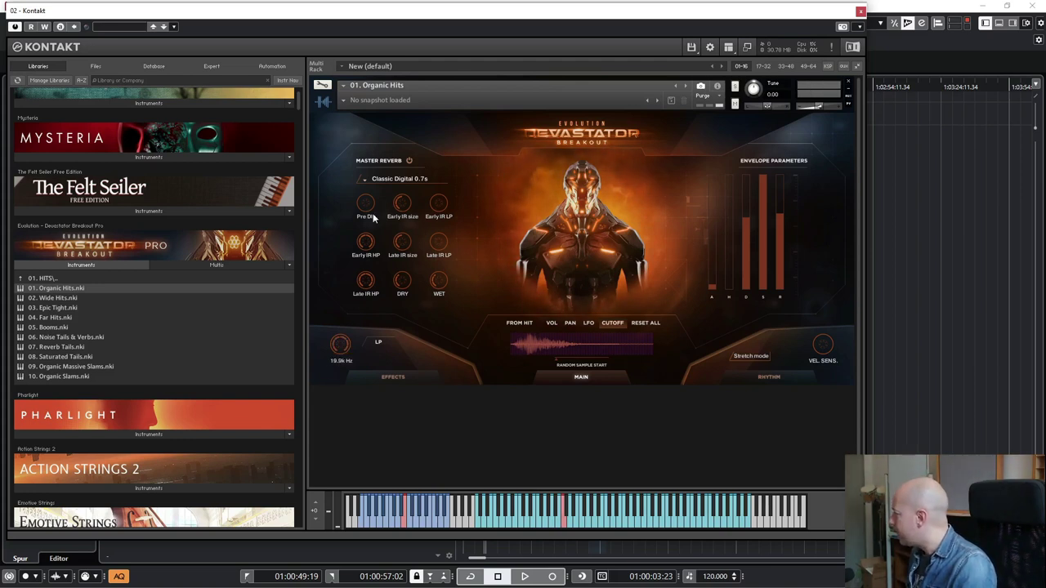
Insert the Simplon filter plug-in in the first audio insert slot of the Kontakt 01 track
drag(342, 15, 590, 58)
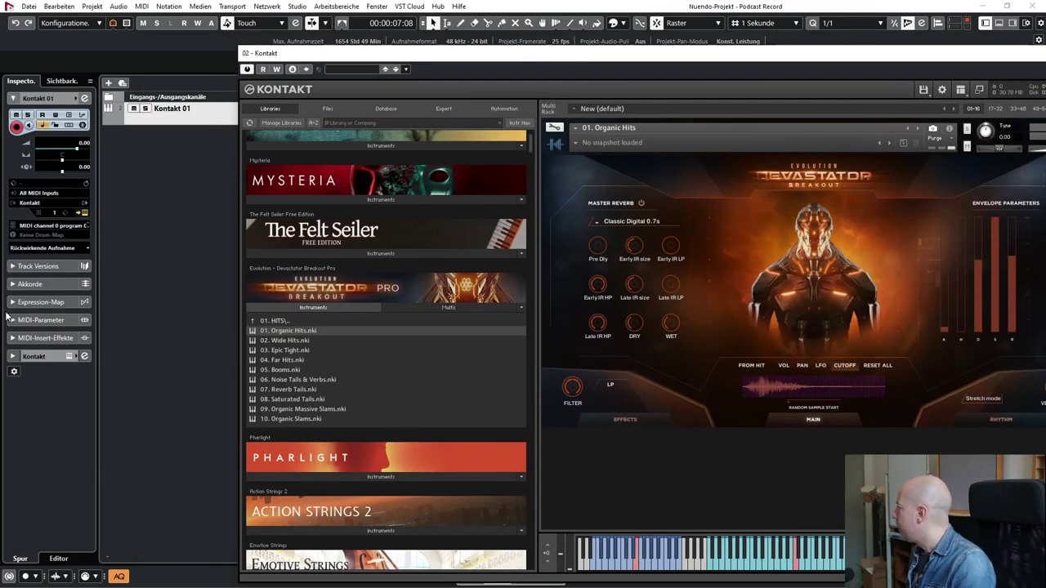
click(31, 360)
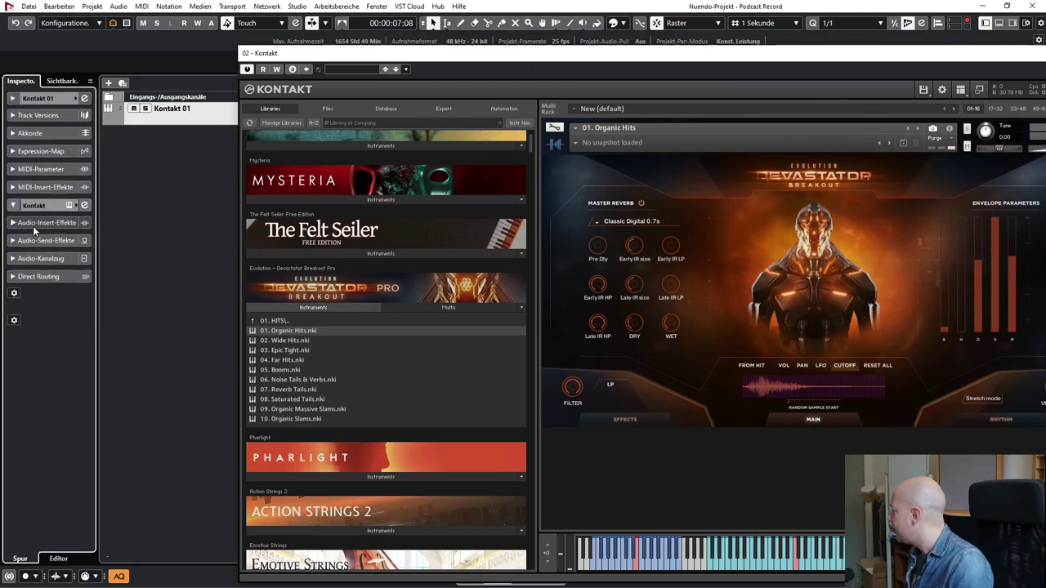
click(36, 222)
click(84, 243)
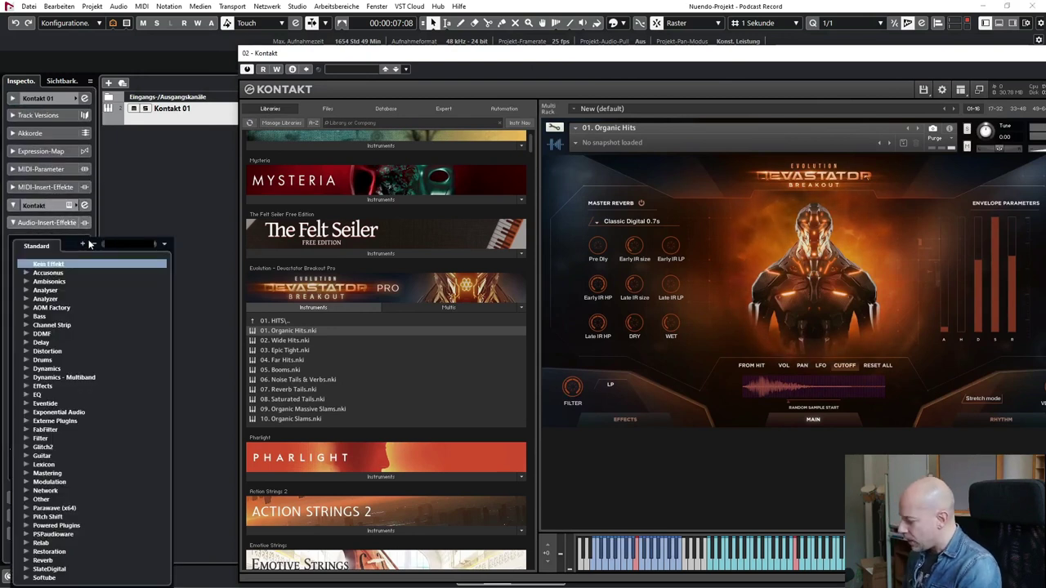
text(simpl)
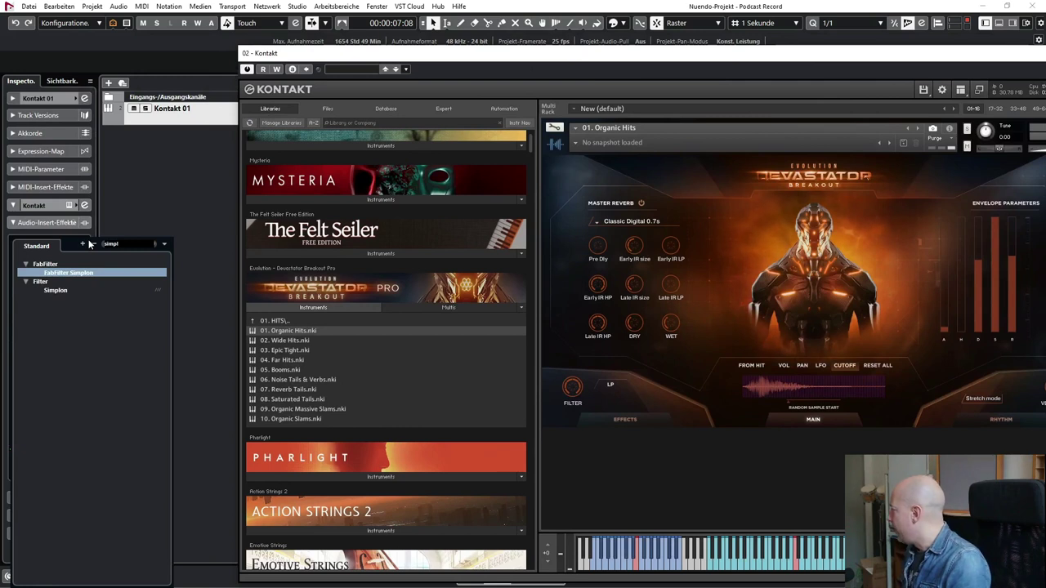
click(82, 291)
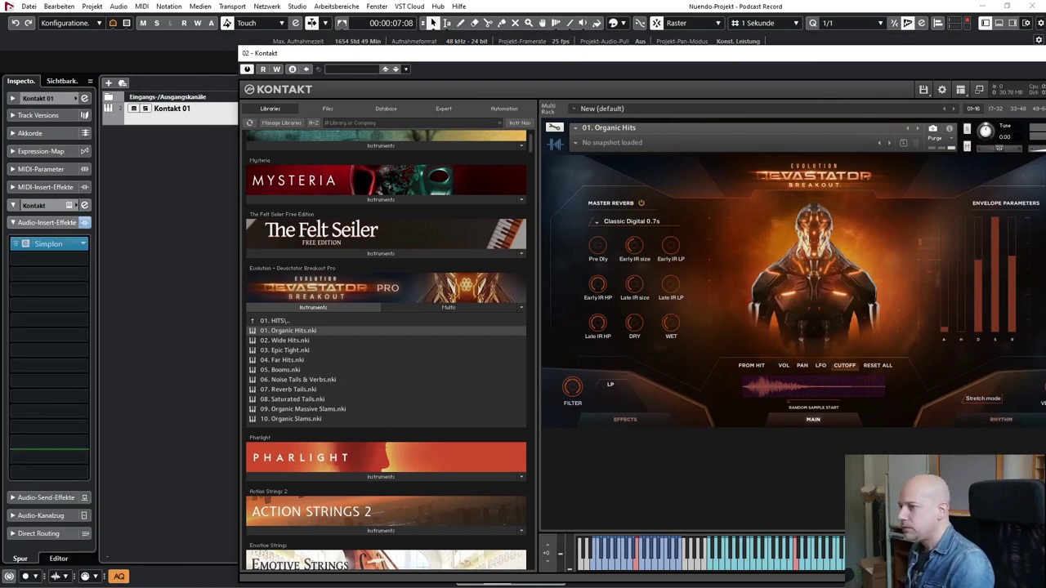
Lower the first filter's frequency in Simplon and bypass the plug-in
drag(424, 51, 162, 34)
drag(255, 102, 247, 216)
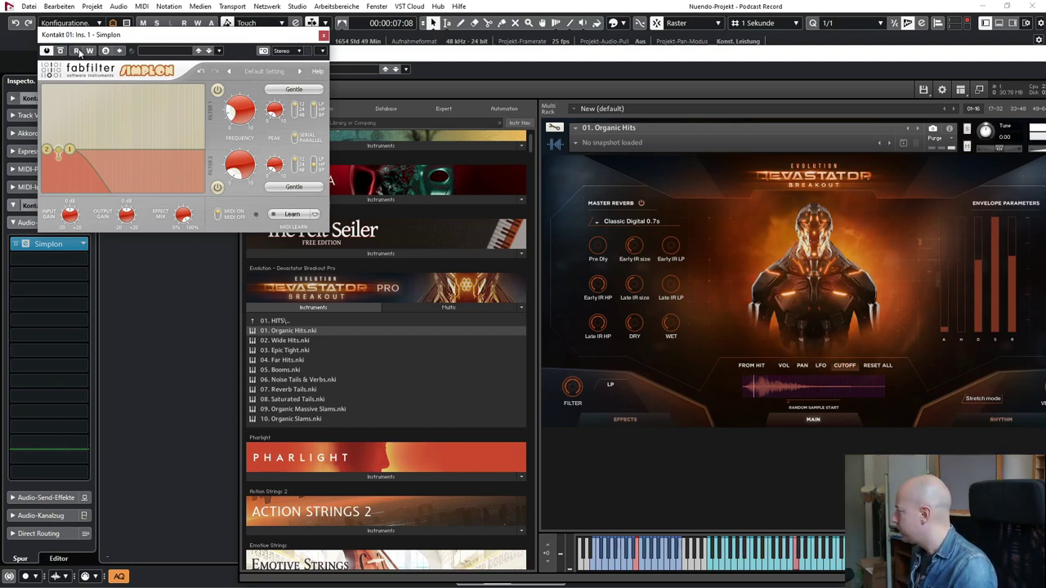
click(60, 51)
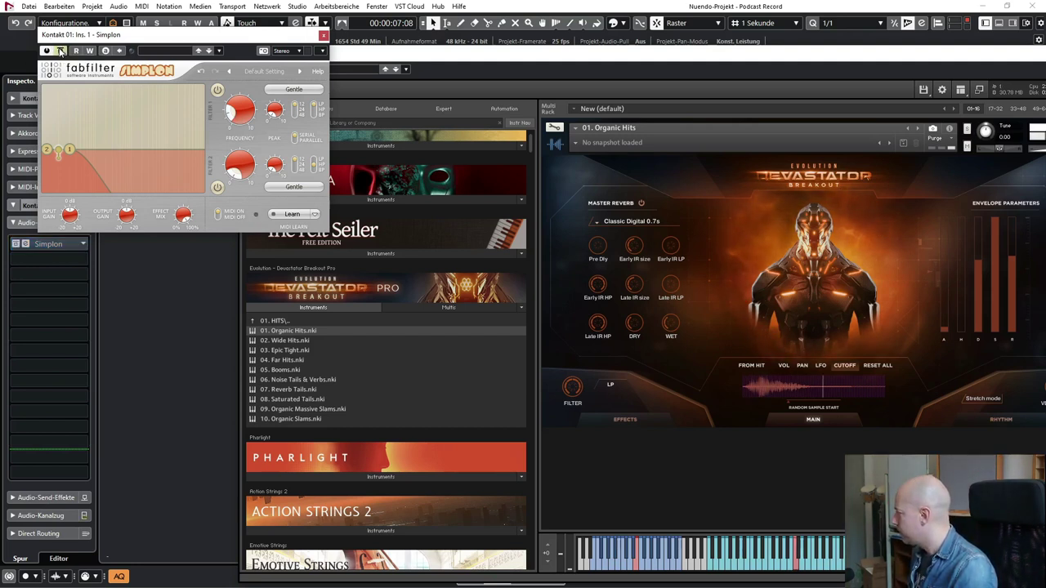
Turn down the Organic Hits low-pass filter, close the Simplon window and bring the Kontakt window back into full view
click(570, 397)
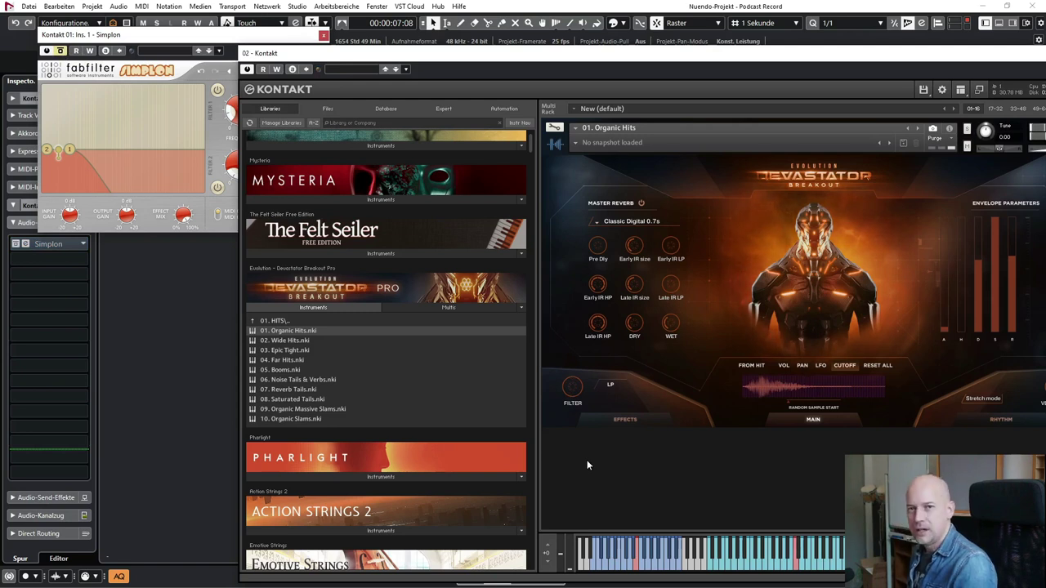
click(324, 35)
drag(56, 244, 615, 72)
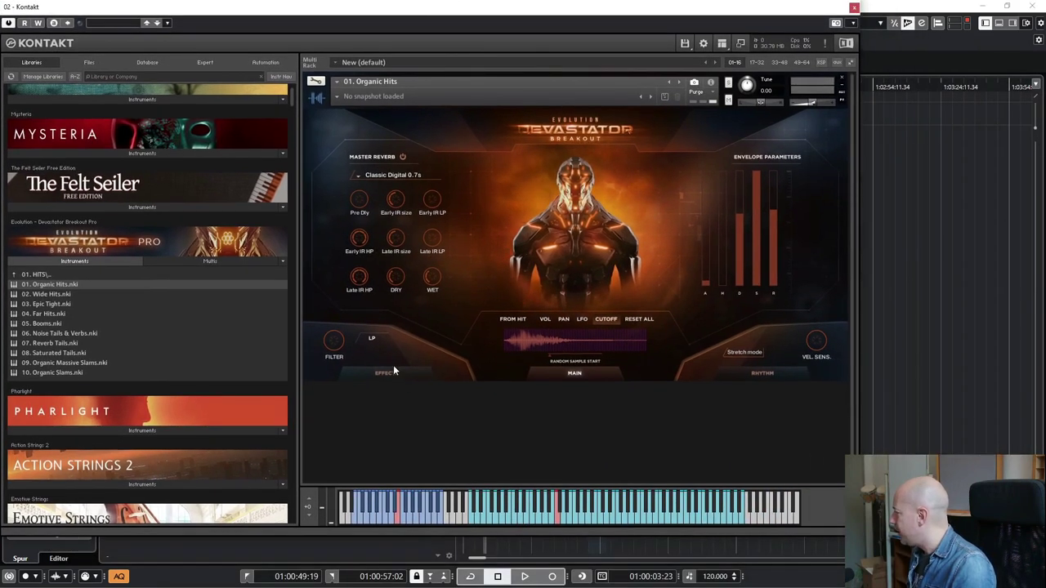
Try the instrument's filter as HP, and return it to LP with the filter fully open
drag(335, 350, 335, 343)
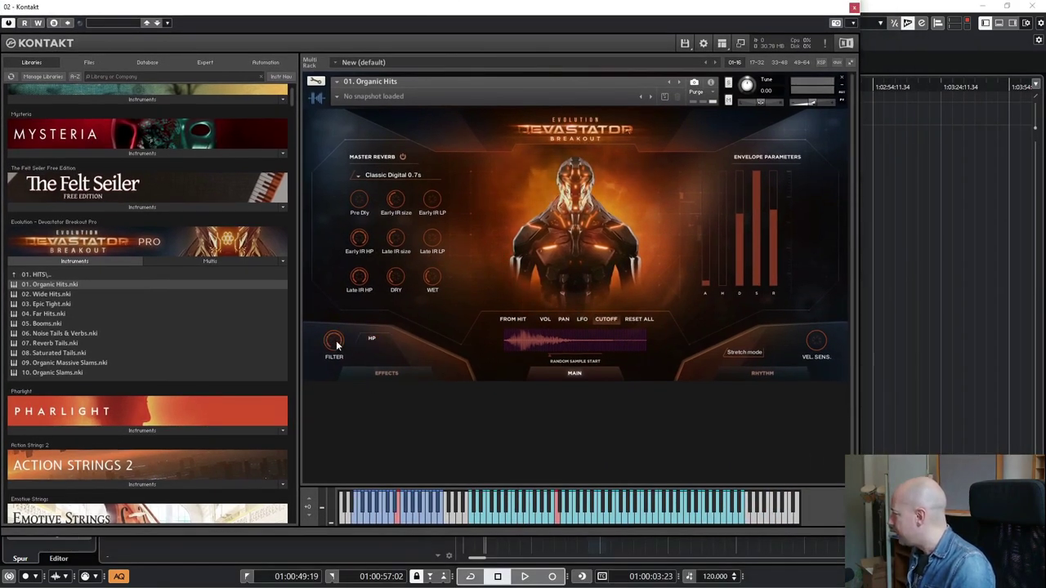
click(336, 346)
mouse_move(322, 462)
mouse_down()
mouse_move(364, 314)
mouse_move(330, 465)
mouse_up()
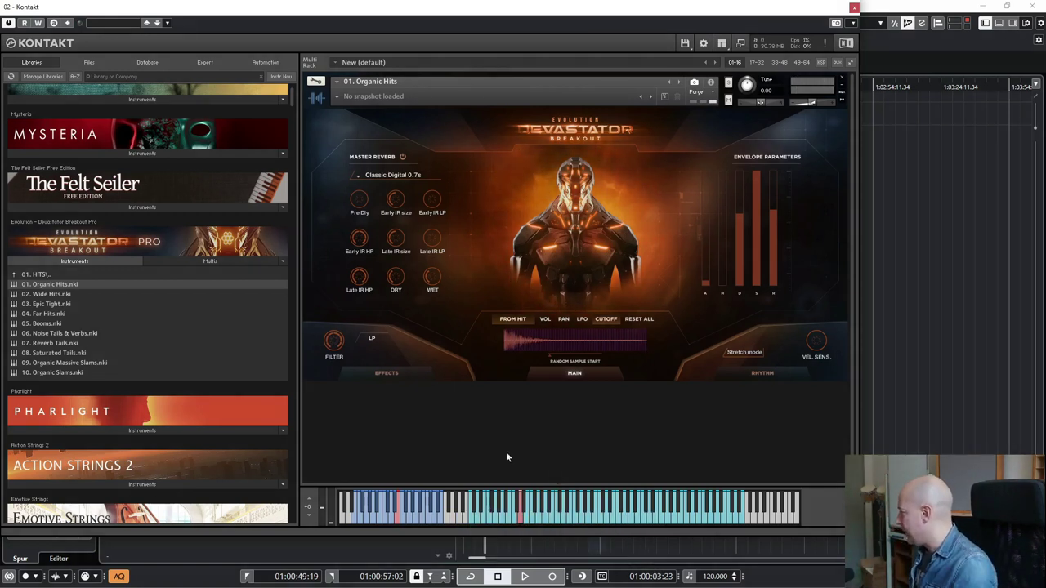
Enable Stretch mode for the Organic Hits instrument and audition keys in the stretched range
drag(448, 22, 422, 7)
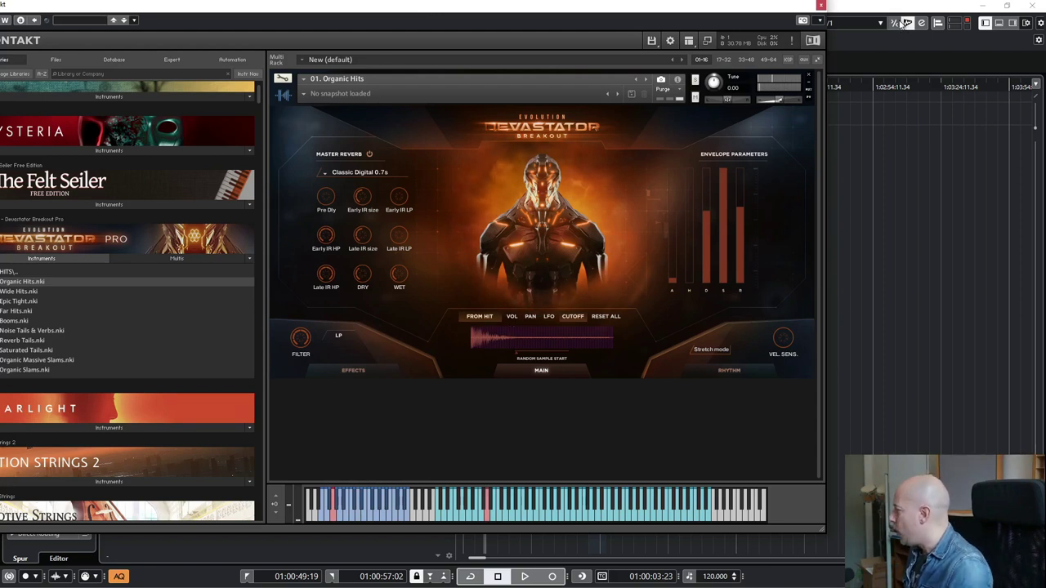
click(715, 351)
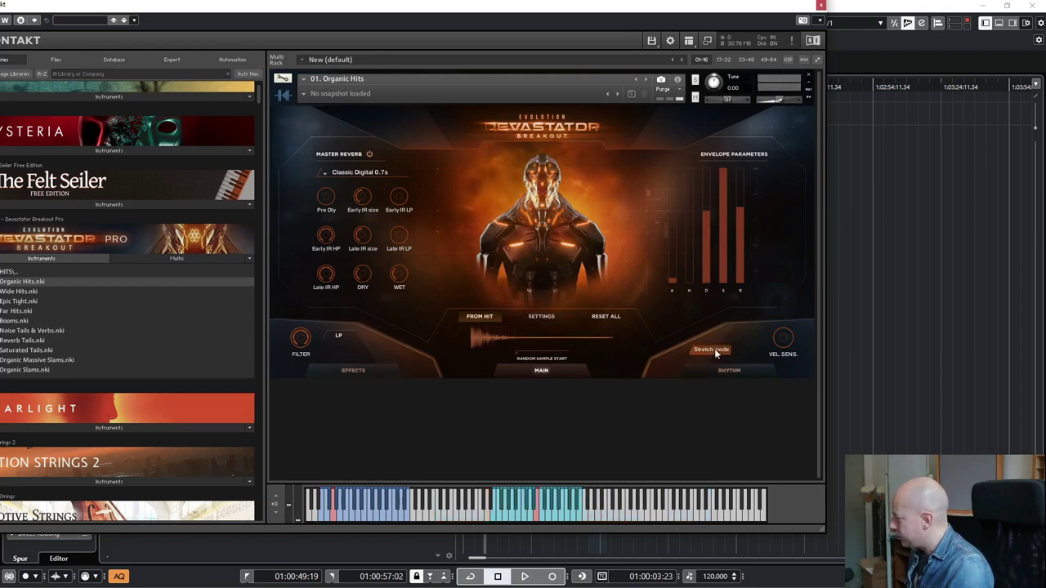
click(541, 508)
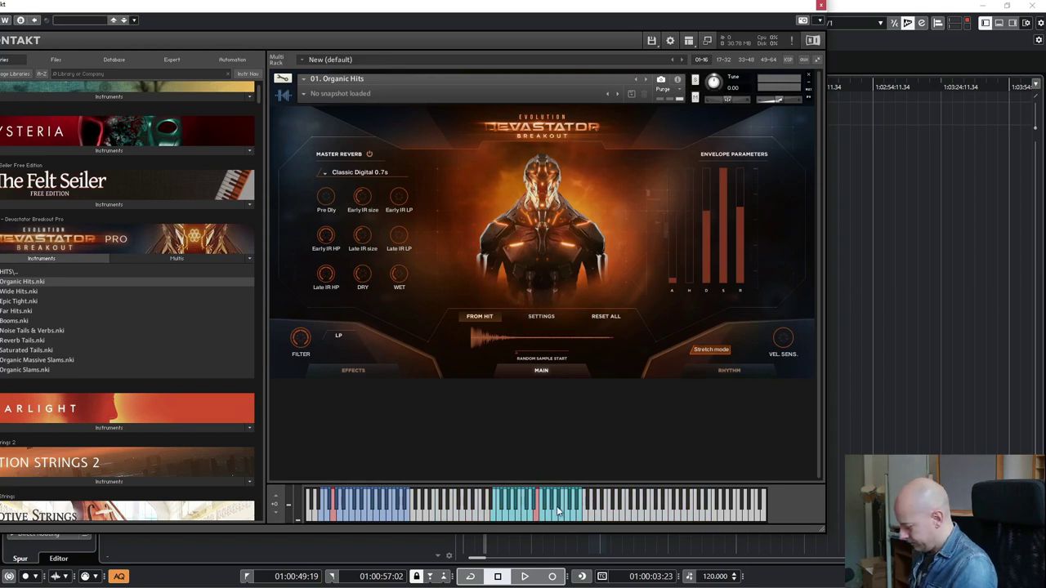
click(558, 509)
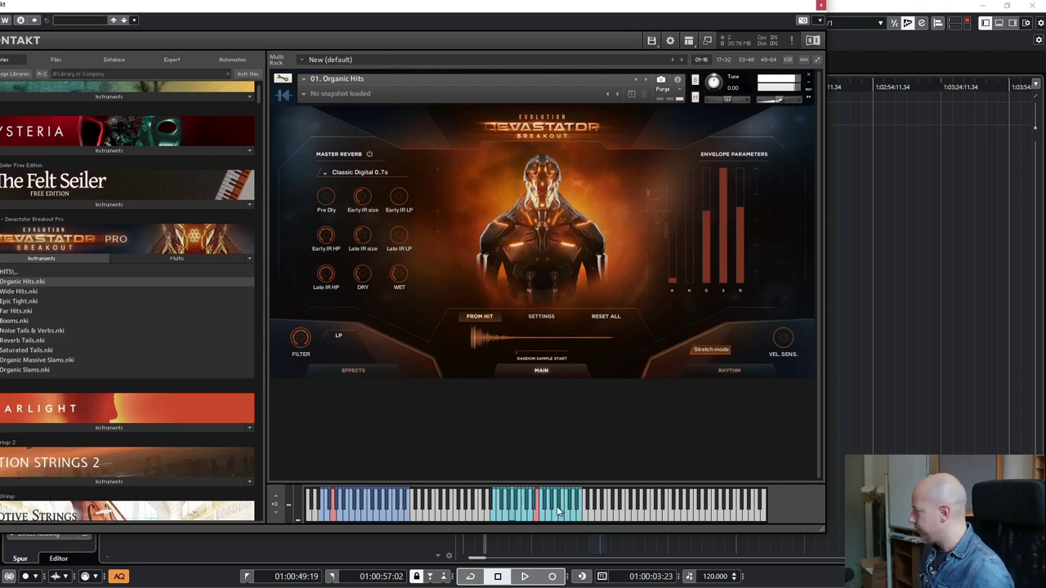
In the Stretch Settings, set the low note to -21 and the high note to 42
click(542, 317)
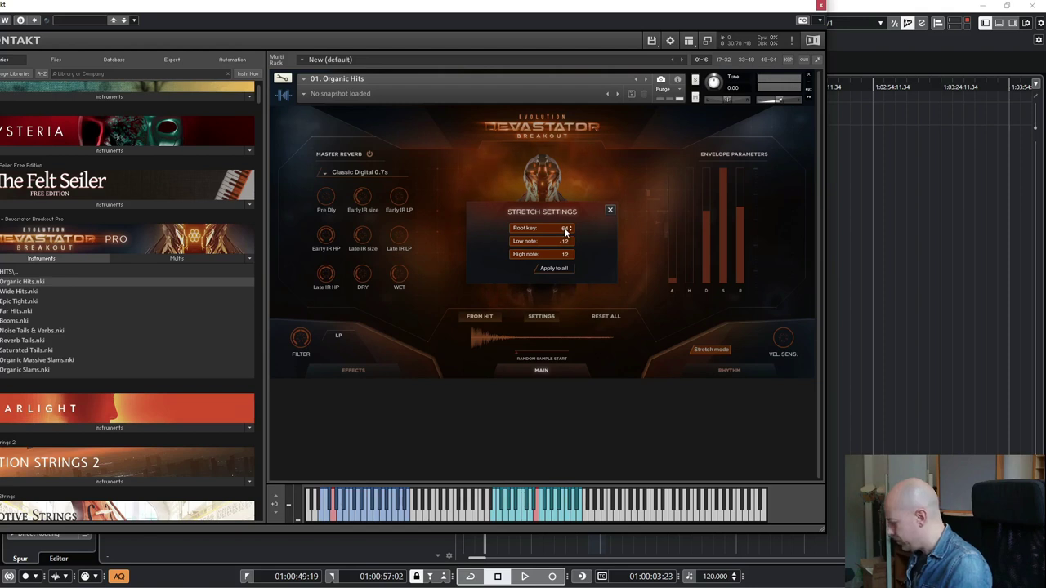
mouse_move(564, 231)
mouse_down()
mouse_move(561, 257)
mouse_move(582, 227)
mouse_move(560, 269)
mouse_move(585, 170)
mouse_up()
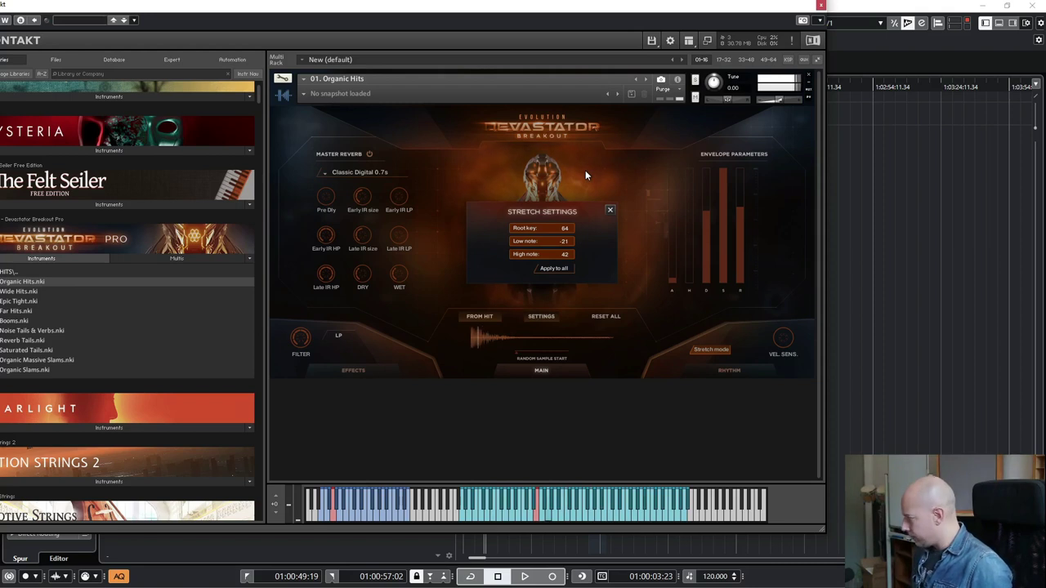
Close the Stretch Settings, turn off Stretch mode and set the instrument's velocity sensitivity to 67.5%
click(609, 210)
click(722, 351)
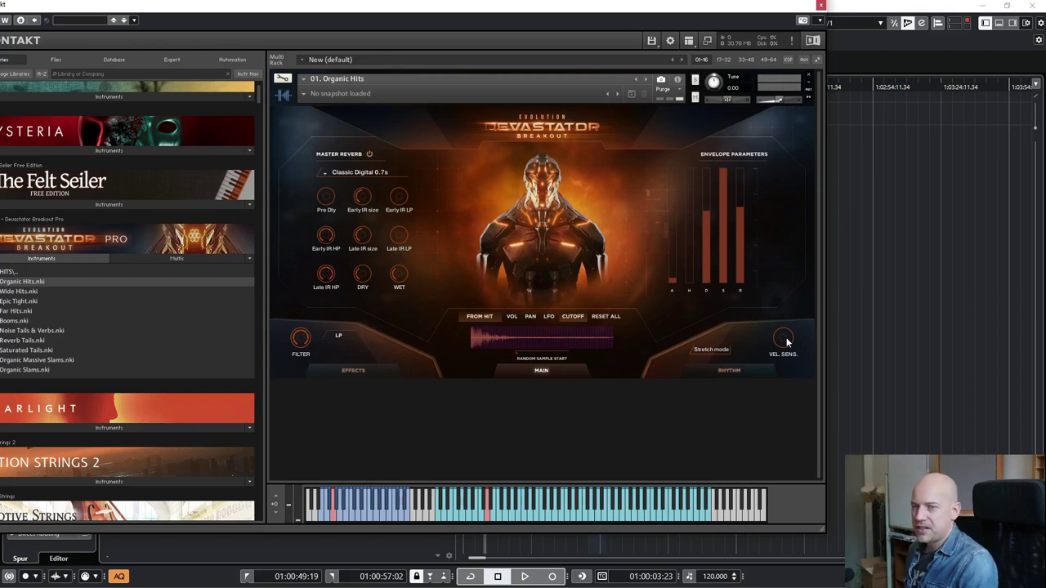
drag(787, 344, 797, 314)
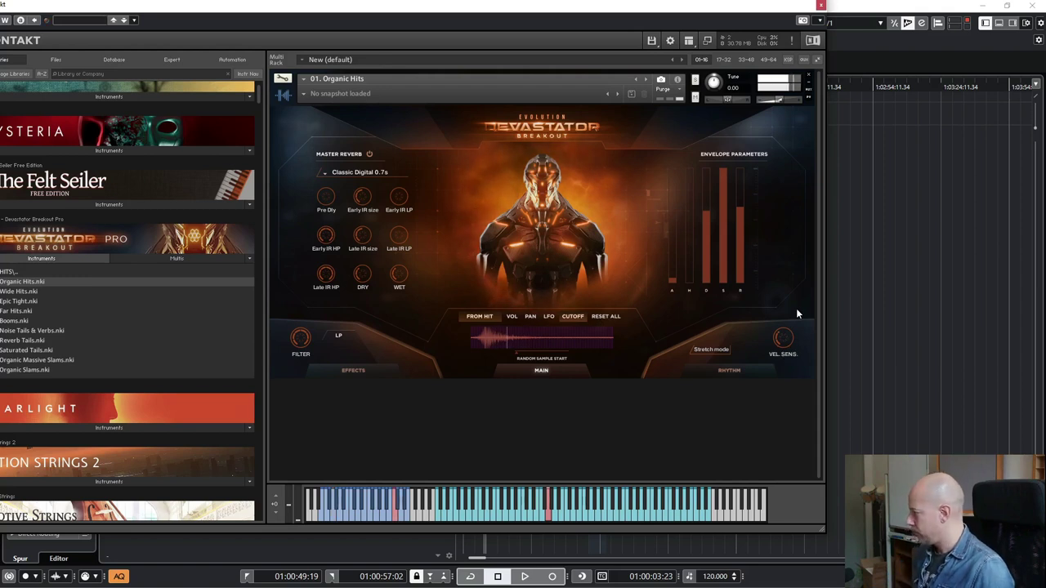
drag(788, 340, 820, 262)
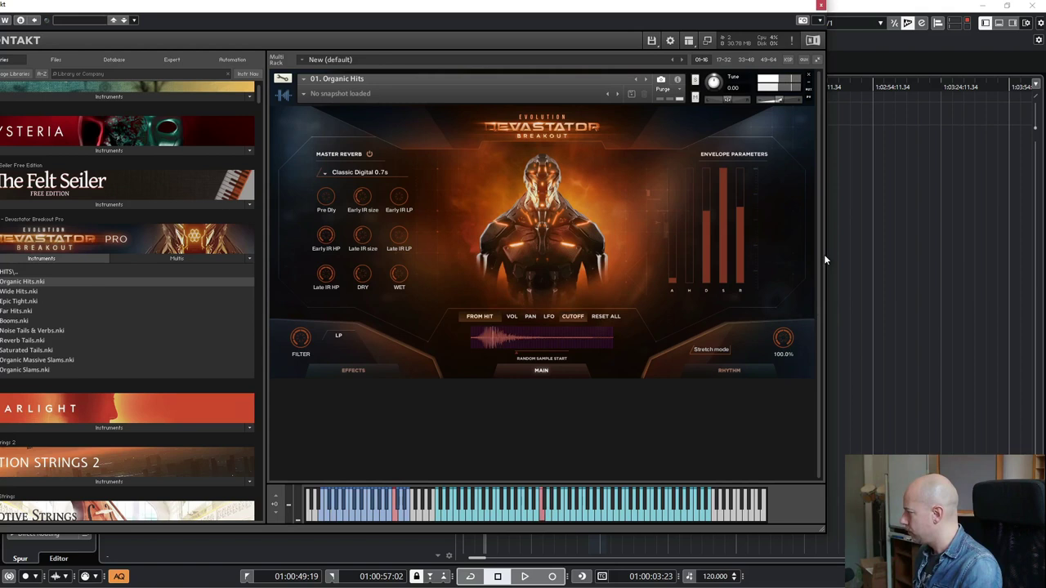
drag(823, 256, 798, 292)
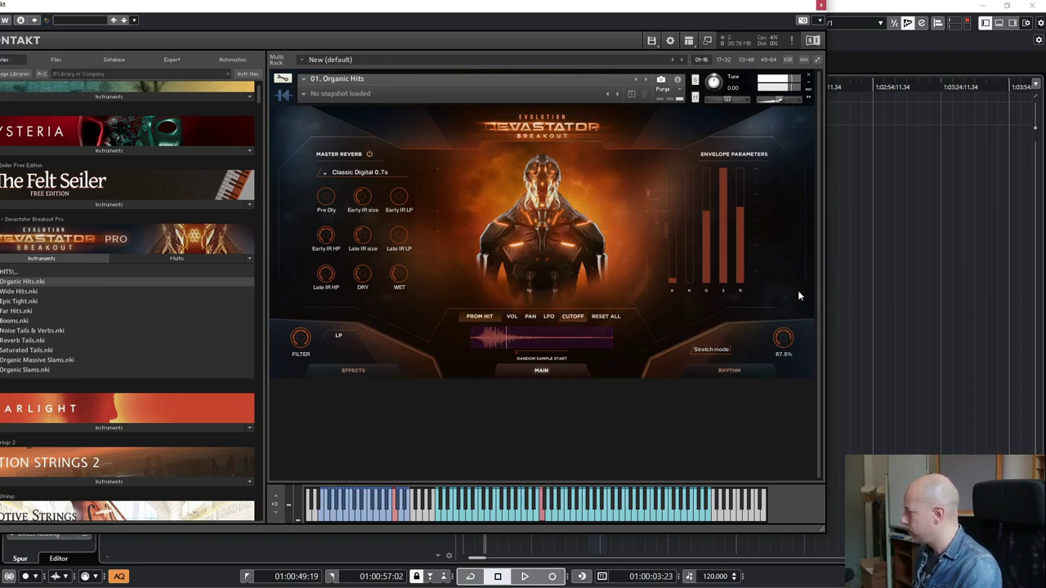
Enable the master reverb with the Noise Tail 10 impulse, try muting its dry signal and set the dry level to 5.3 dB
click(364, 175)
scroll(387, 331, down, 5)
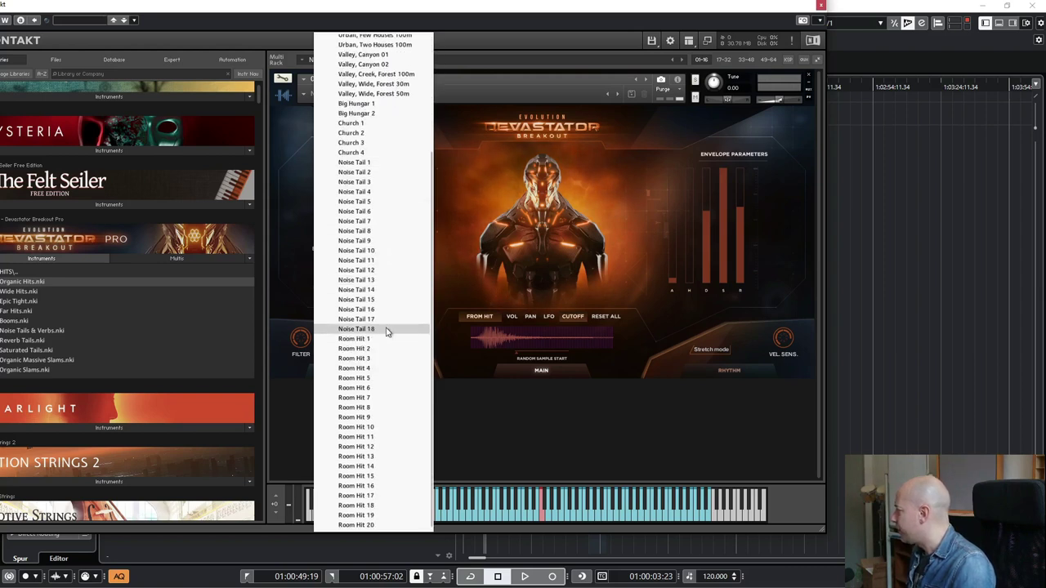
click(392, 252)
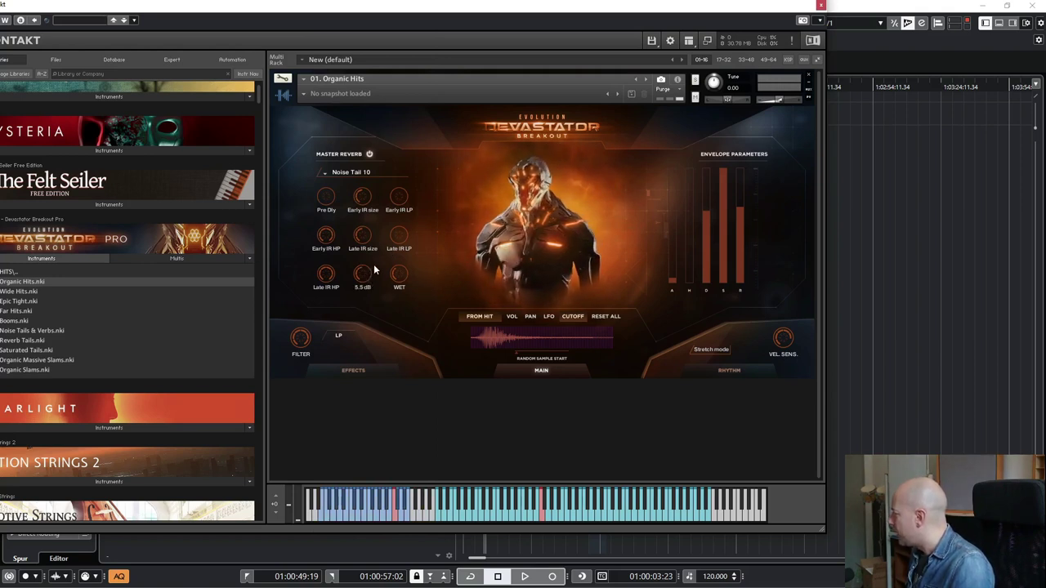
mouse_move(367, 284)
drag(365, 286, 359, 353)
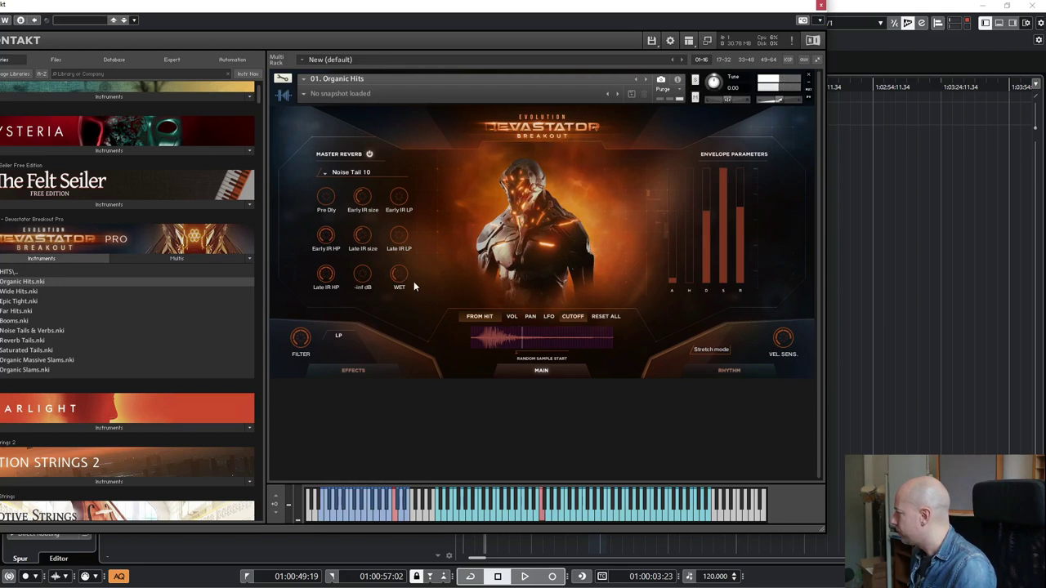
drag(364, 276, 371, 237)
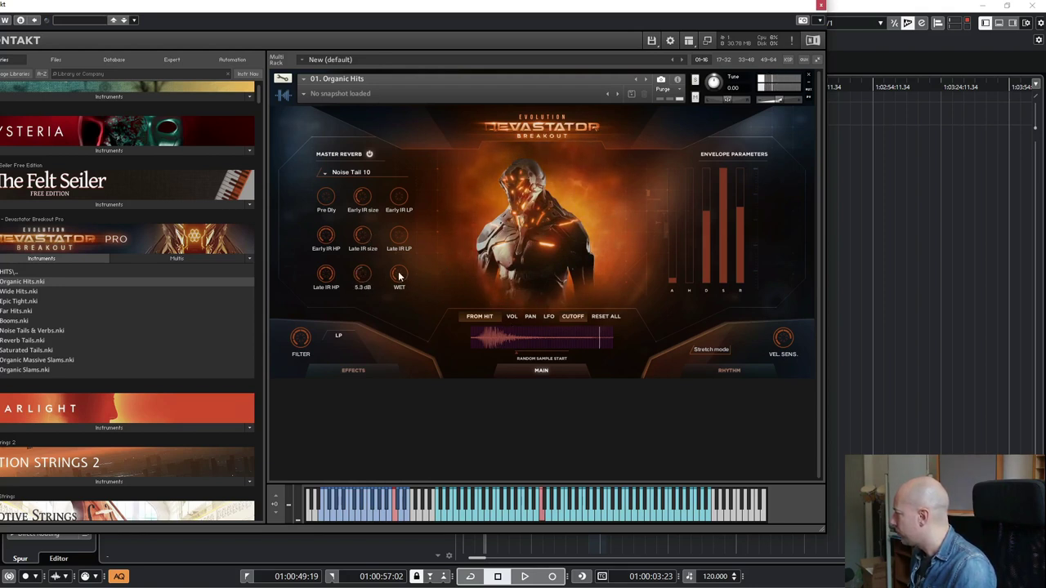
Set the master reverb's wet level to -13.3 dB and lower its Late IR HP frequency
drag(359, 278, 403, 258)
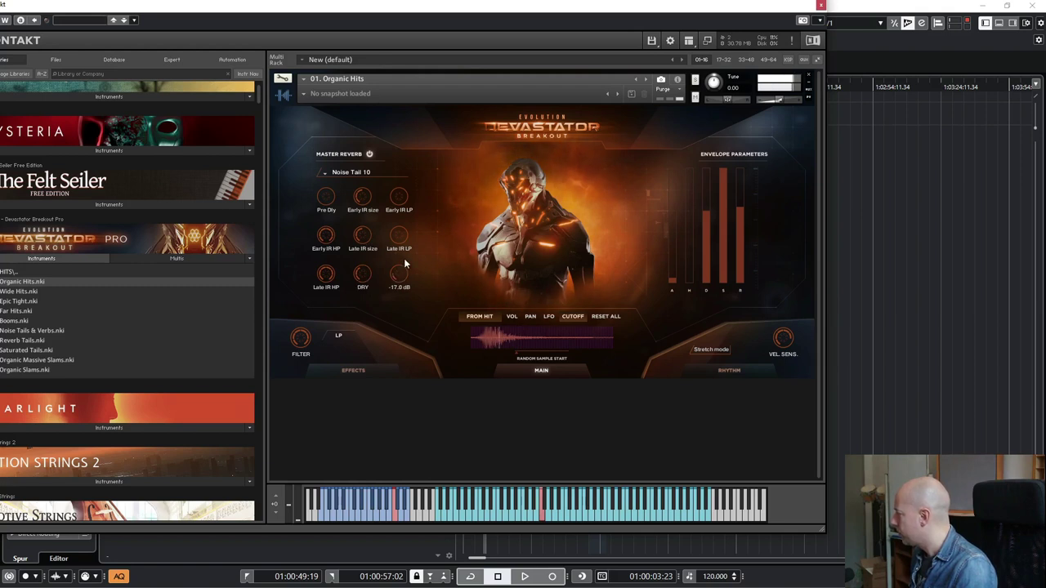
drag(407, 255, 406, 255)
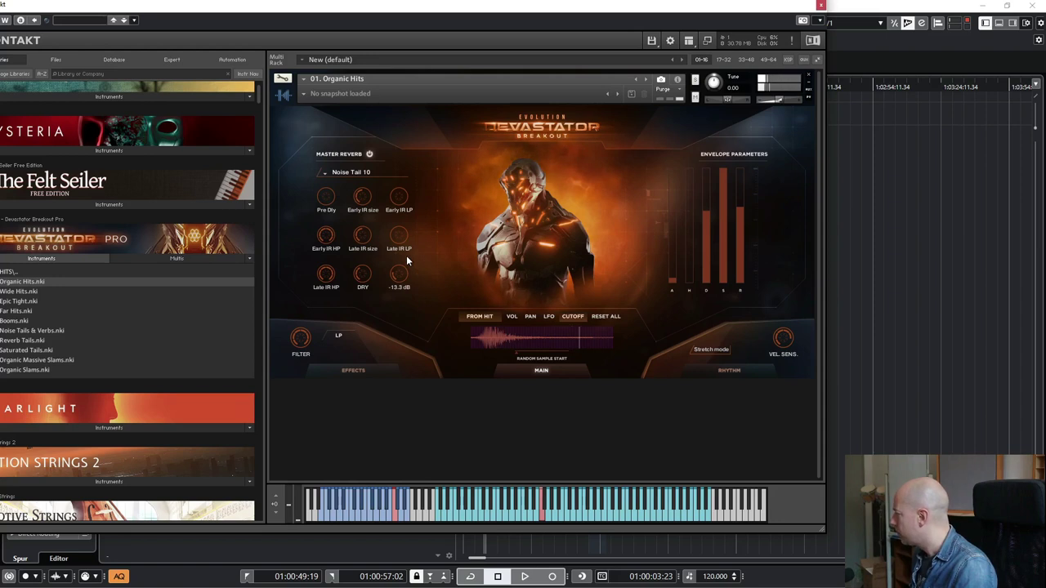
drag(327, 273, 320, 284)
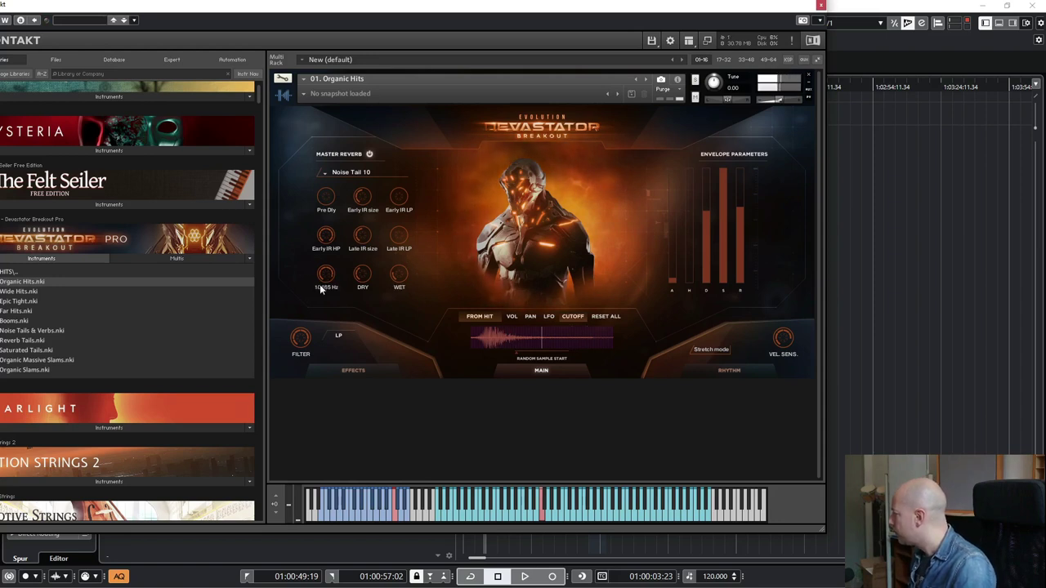
drag(311, 322, 326, 313)
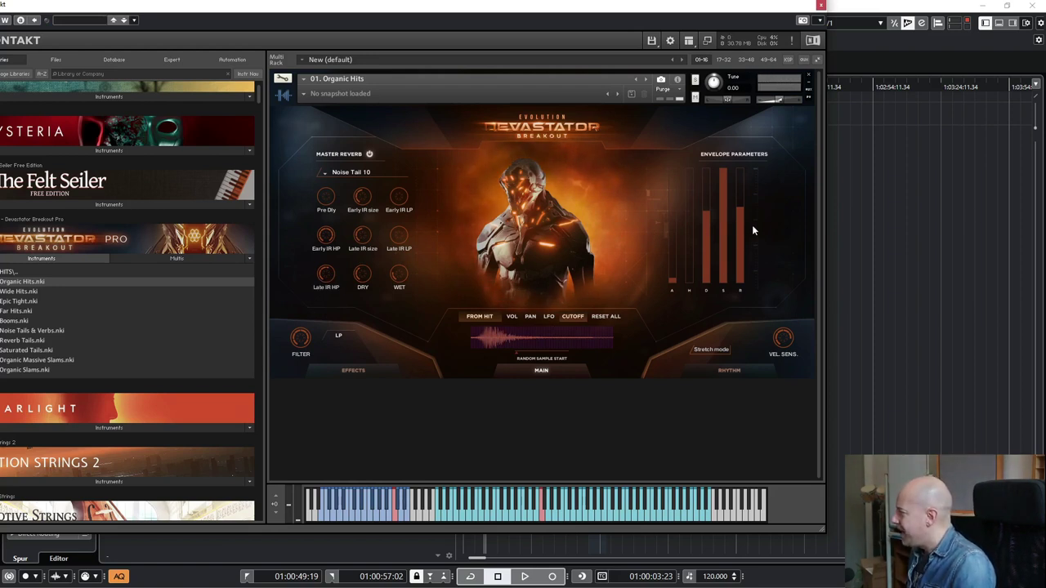
Switch off the master reverb and return to the instrument's rhythm sequencer
click(730, 371)
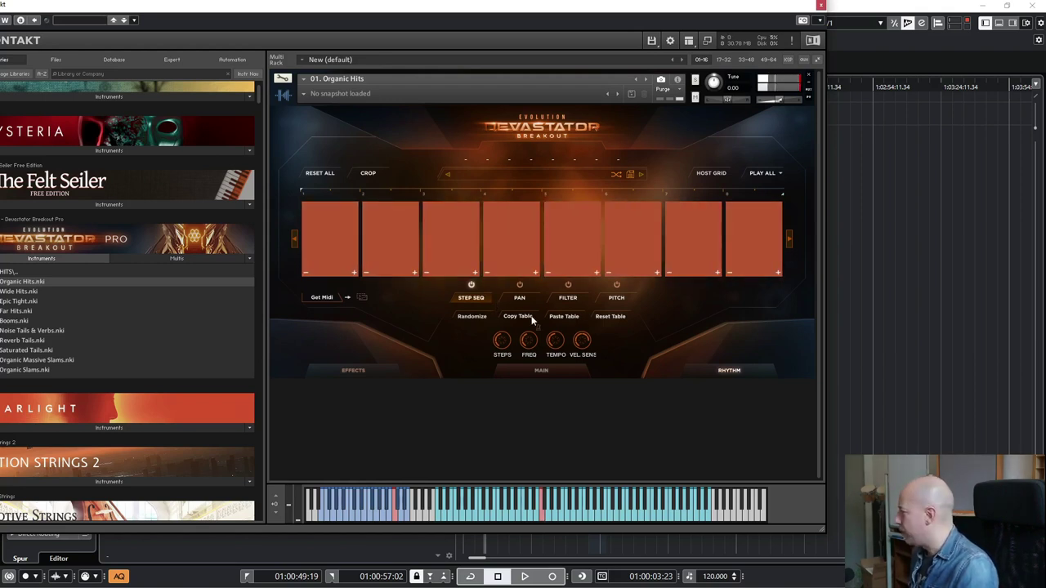
click(536, 368)
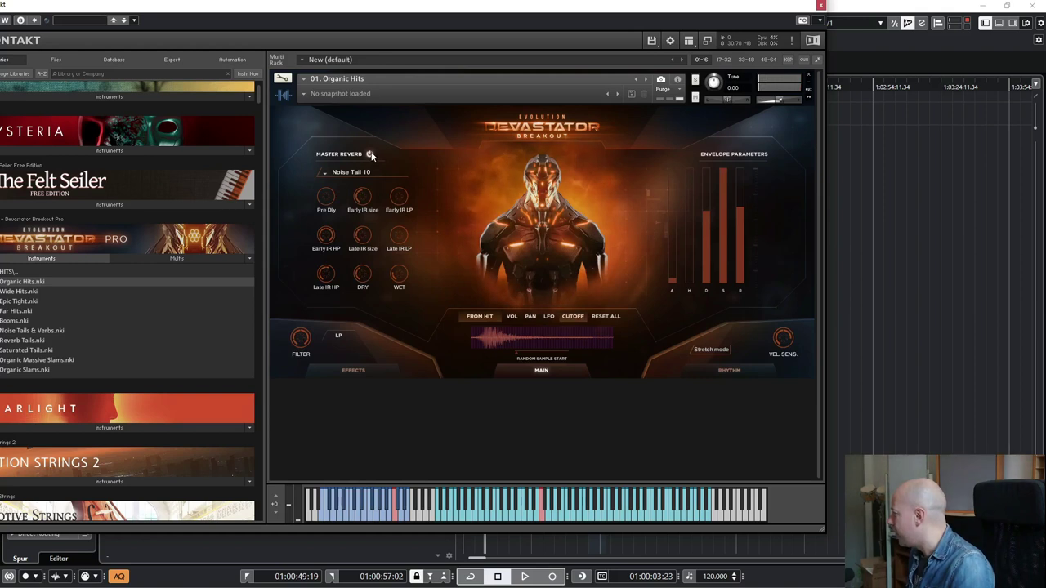
click(736, 372)
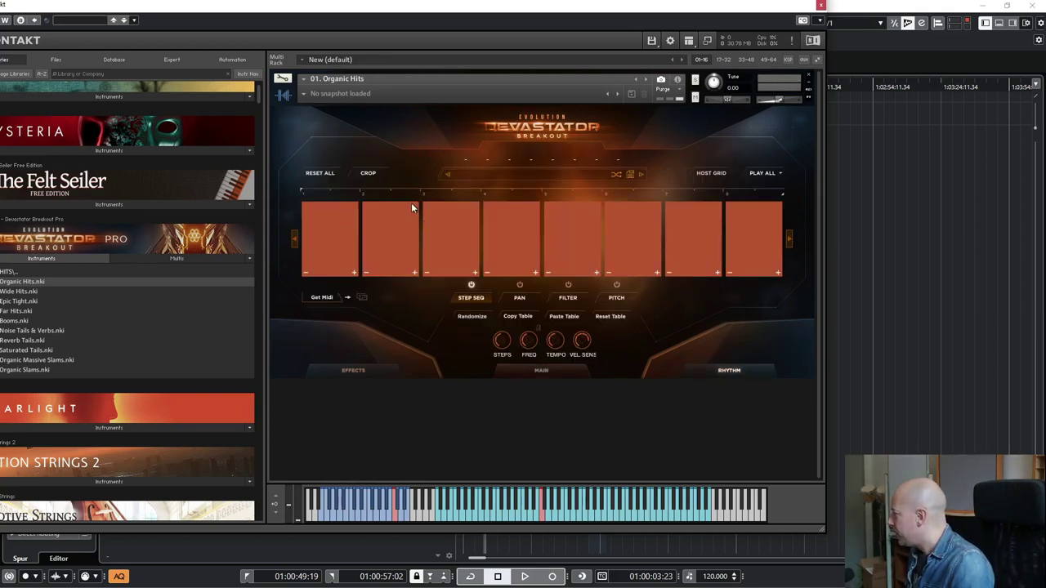
Lower steps 2, 3, 5, 6, 7 and 8 of the step sequencer to different levels, with step 3 at 37%
click(453, 255)
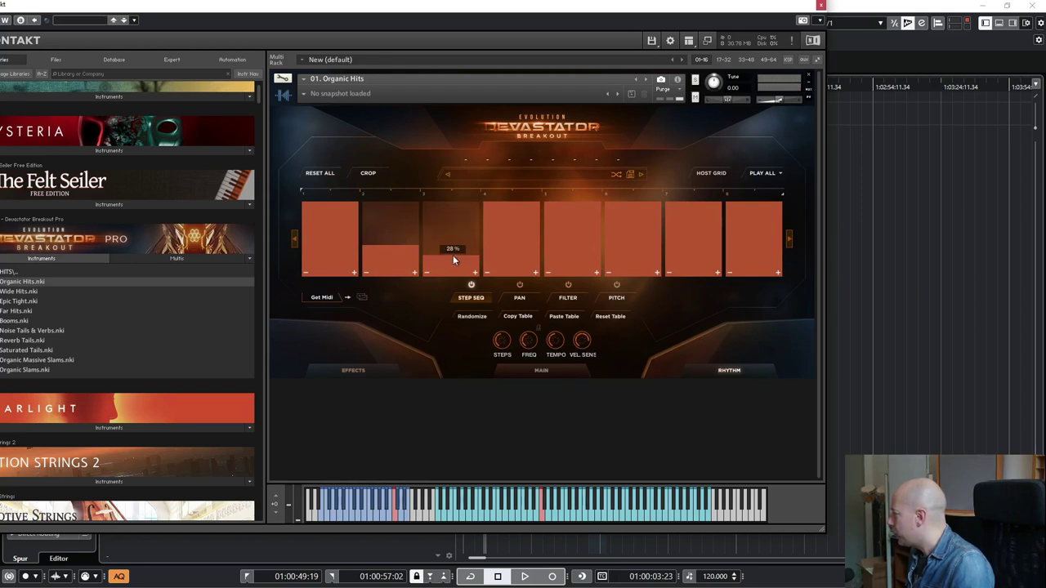
click(578, 235)
click(408, 227)
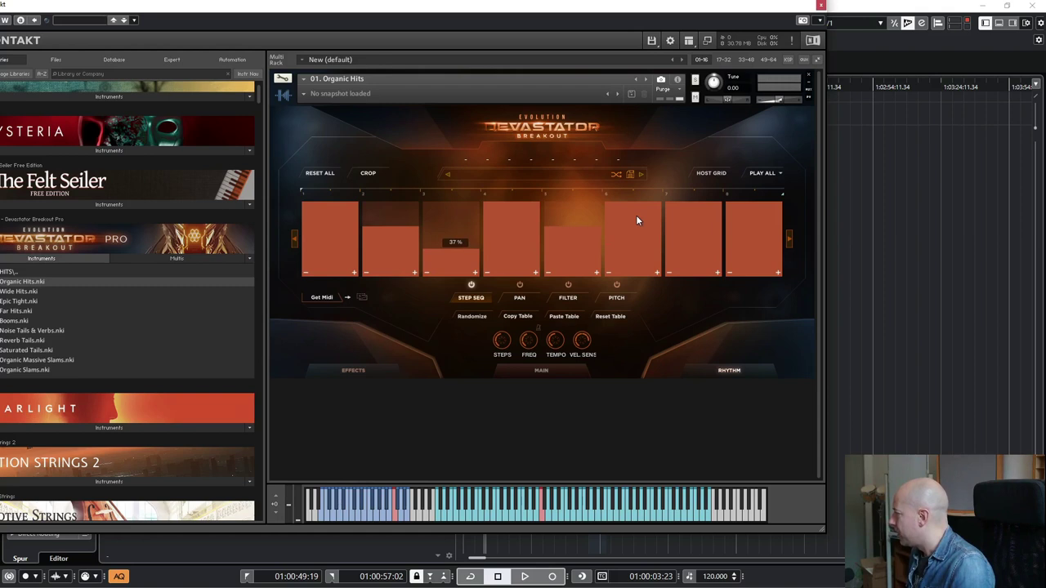
click(632, 237)
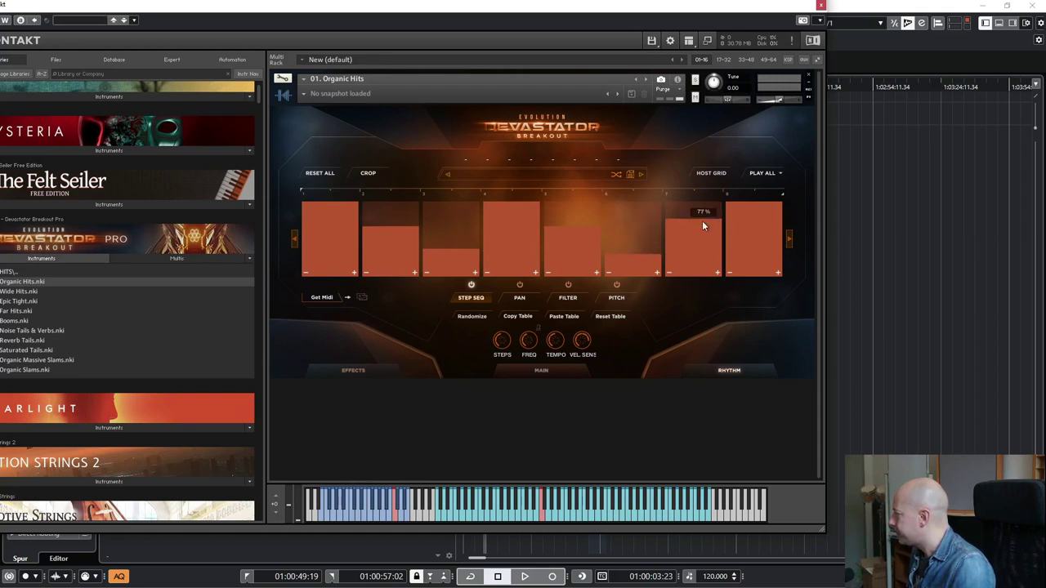
click(738, 222)
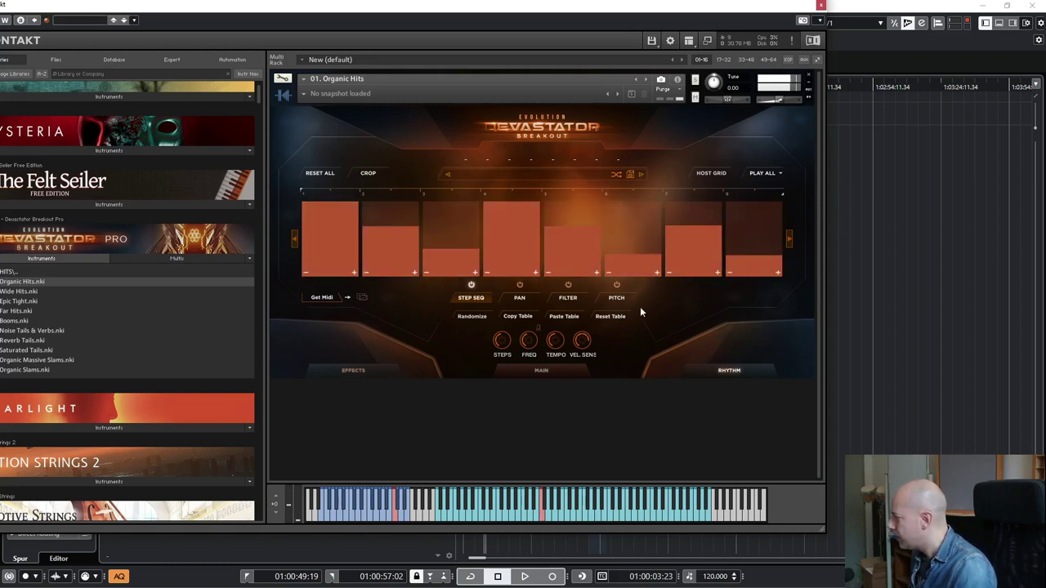
Disable the cutoff curve and shorten the envelope with sustain at -inf dB, release at minimum and decay at 213.1 ms
click(552, 372)
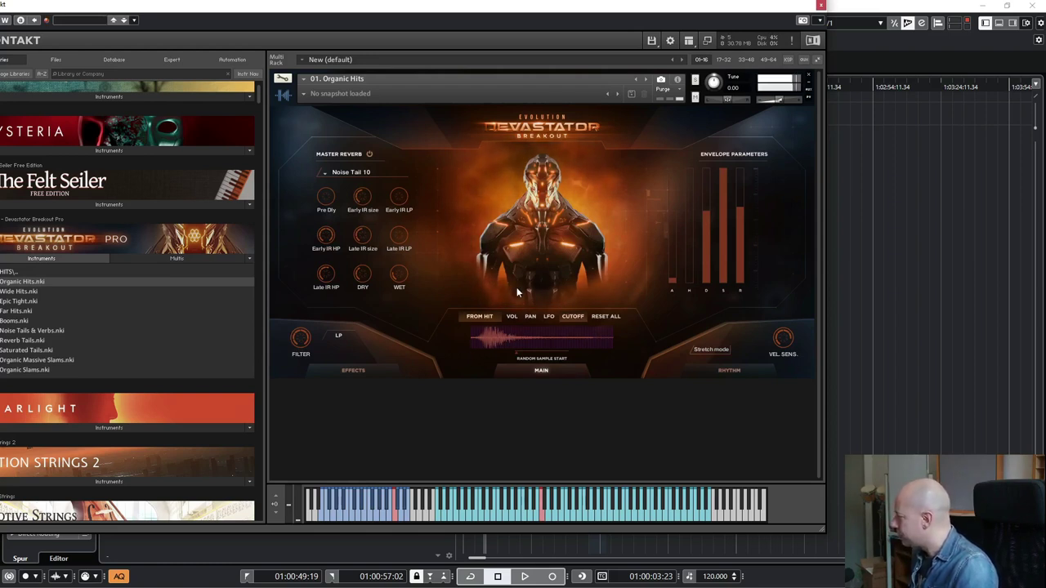
click(473, 317)
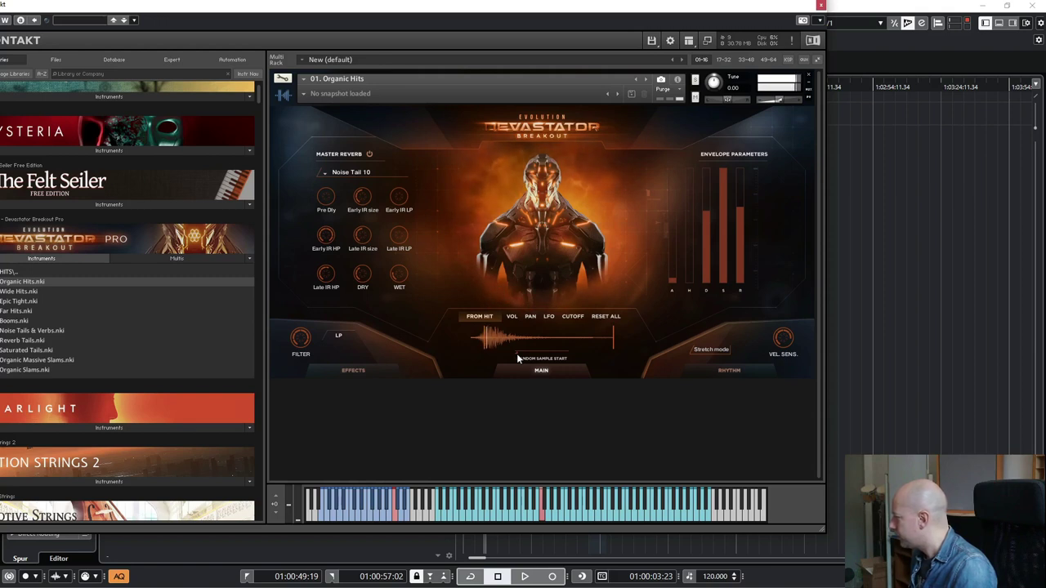
mouse_move(741, 209)
mouse_down()
mouse_move(742, 297)
mouse_move(714, 266)
mouse_move(712, 315)
mouse_up()
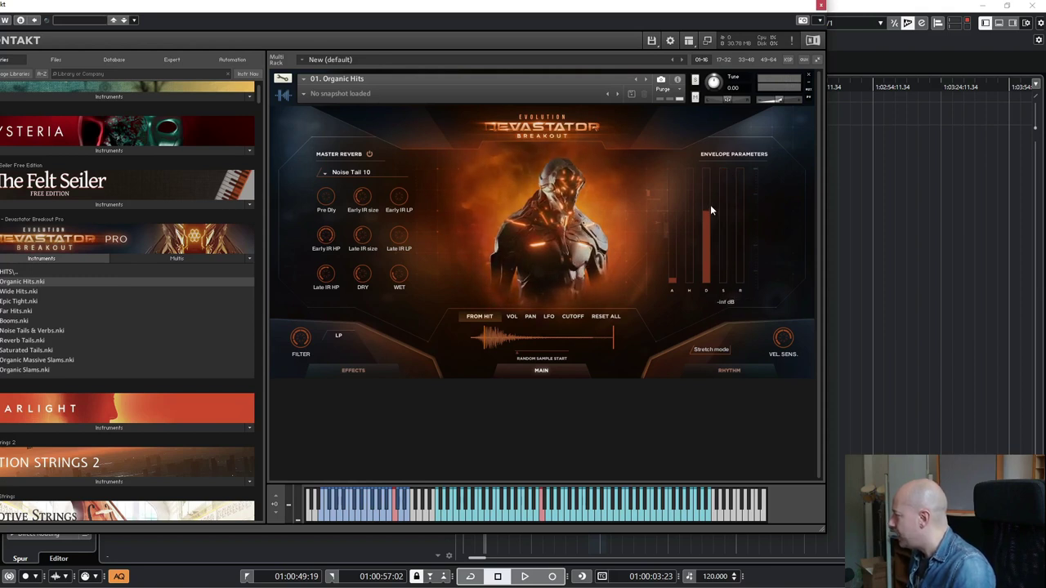
mouse_move(711, 228)
mouse_down()
mouse_move(715, 198)
mouse_move(709, 252)
mouse_move(715, 191)
mouse_move(711, 244)
mouse_move(715, 227)
mouse_up()
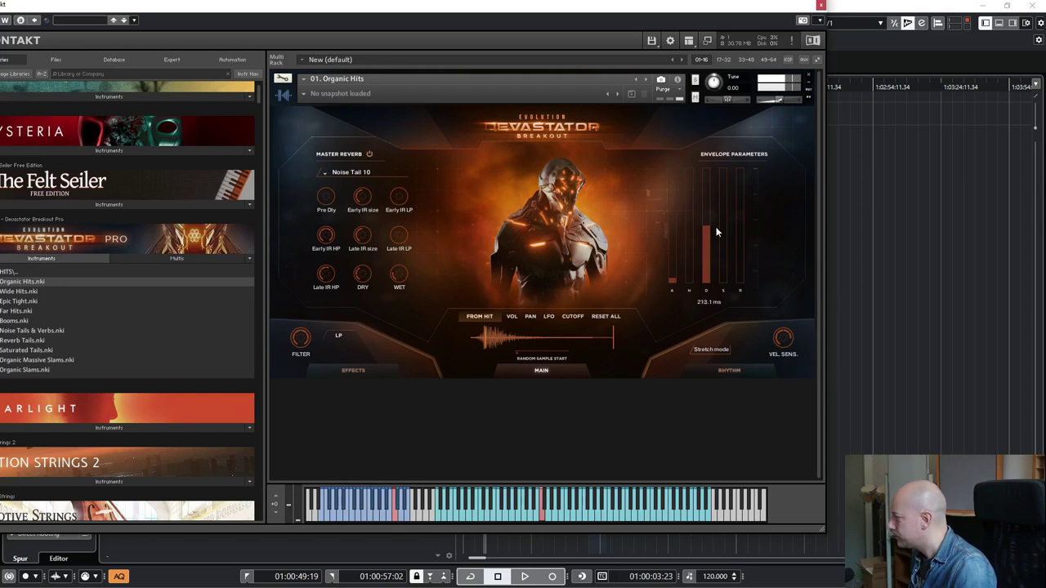
Subdivide step 8 of the rhythm sequence into up to four parts and reduce it to two parts
click(715, 371)
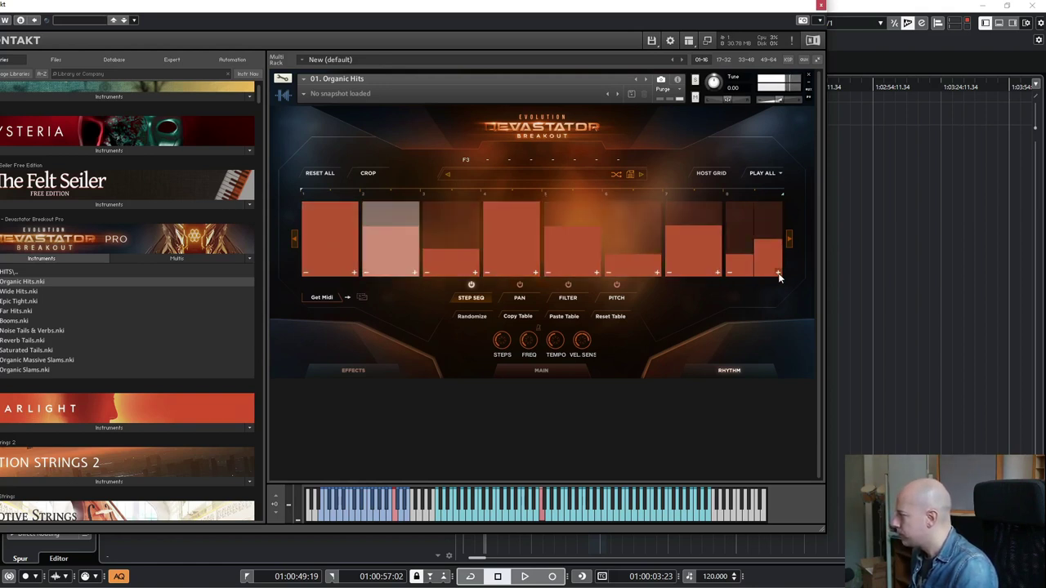
click(778, 274)
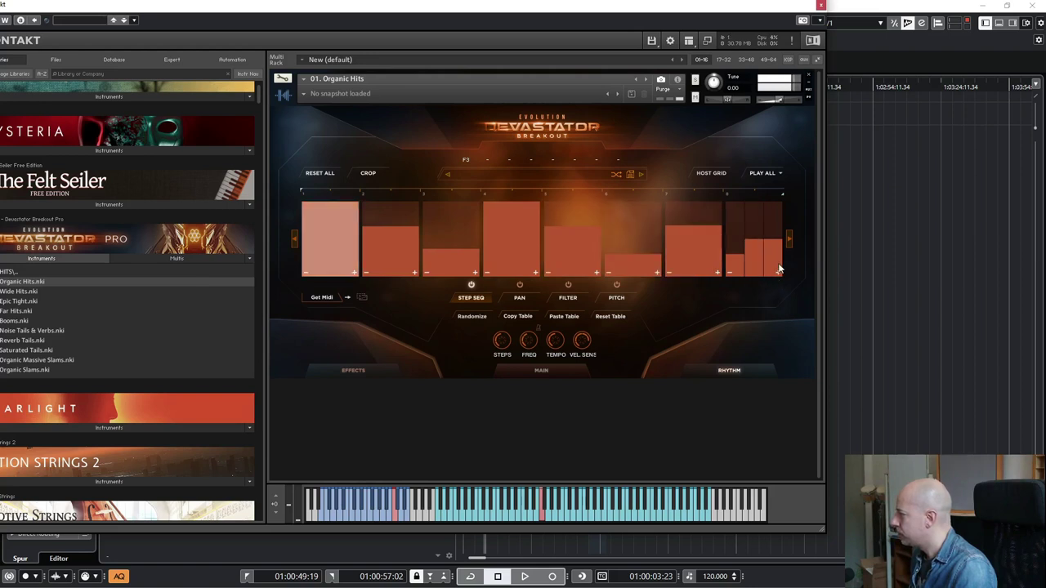
click(778, 273)
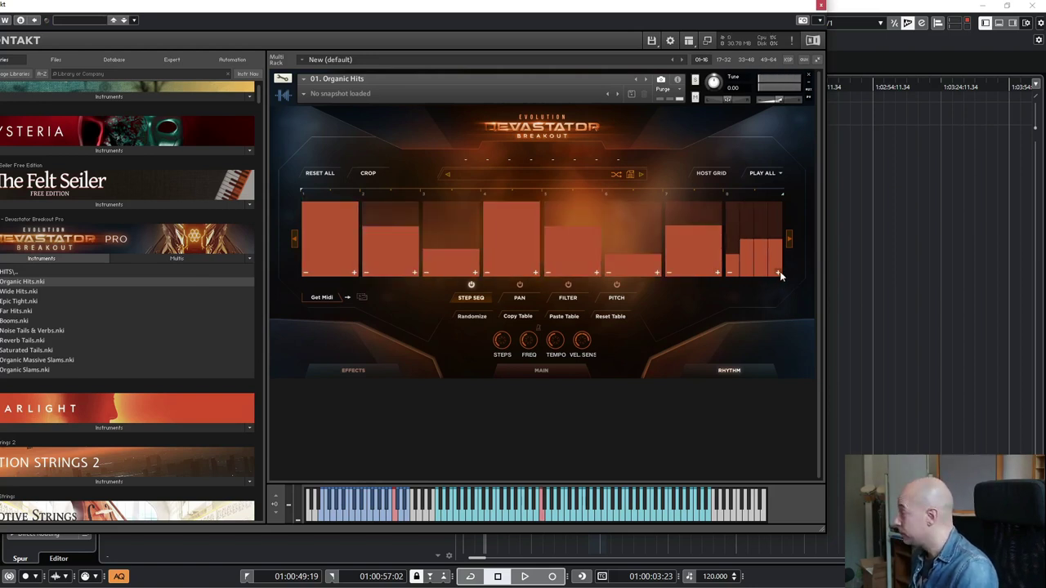
click(731, 274)
click(731, 274)
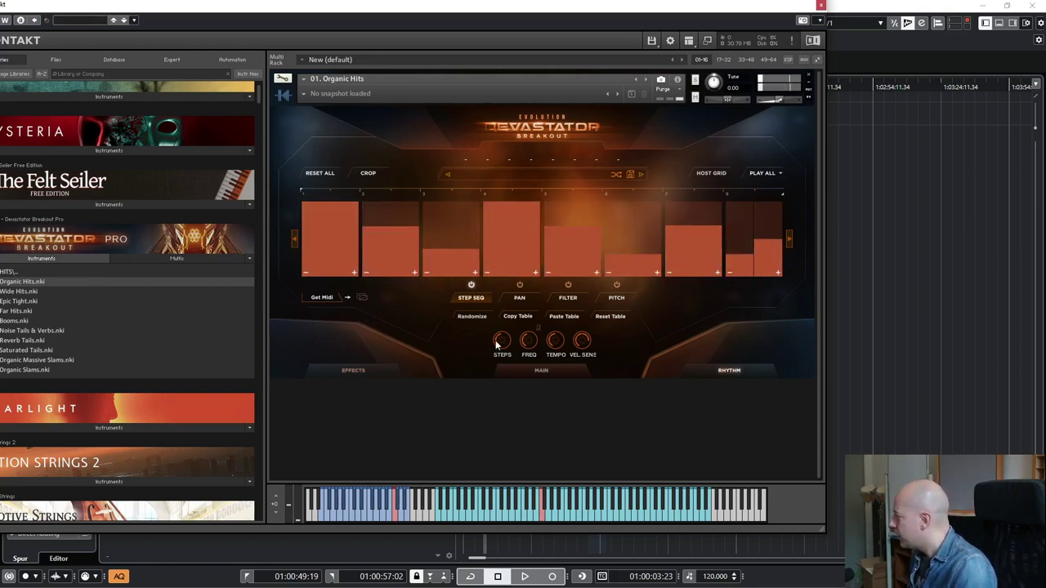
Try different sequencer frequencies such as 1/8, and set the sequencer's velocity sensitivity to 72.3%
mouse_move(501, 341)
mouse_down()
mouse_move(522, 274)
mouse_move(502, 341)
mouse_up()
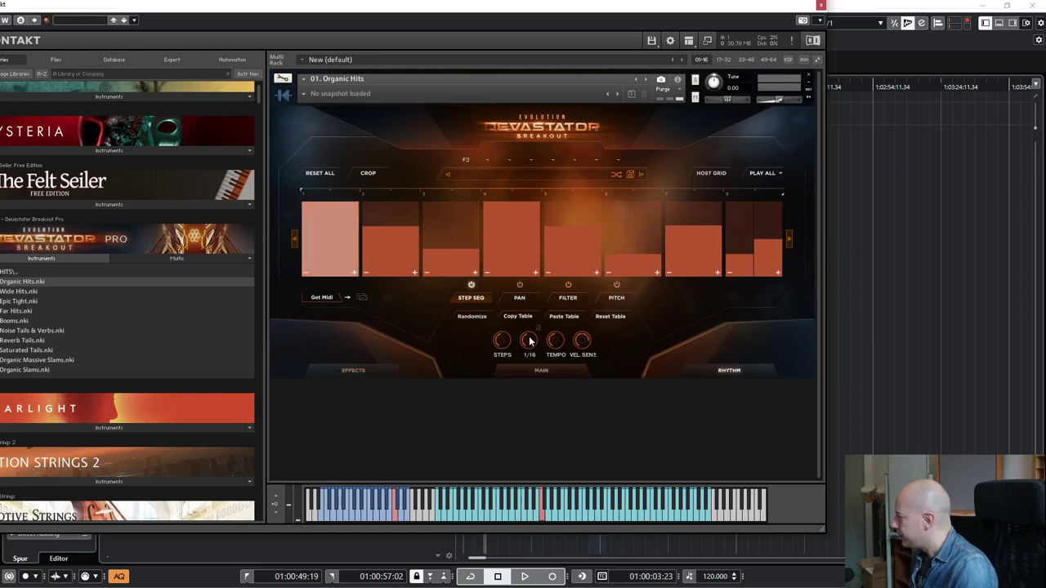
mouse_move(523, 356)
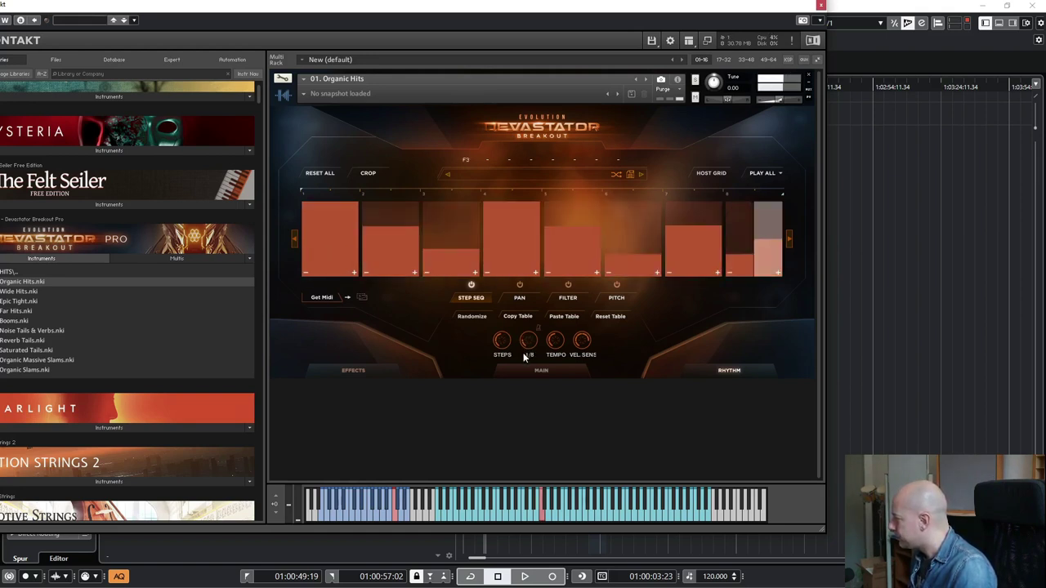
drag(523, 357, 534, 335)
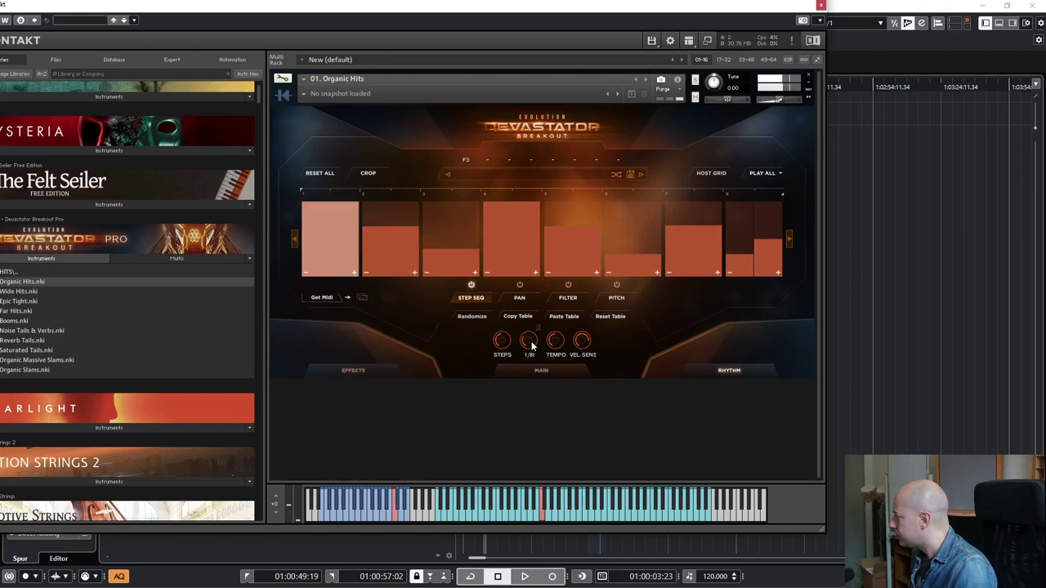
mouse_move(556, 344)
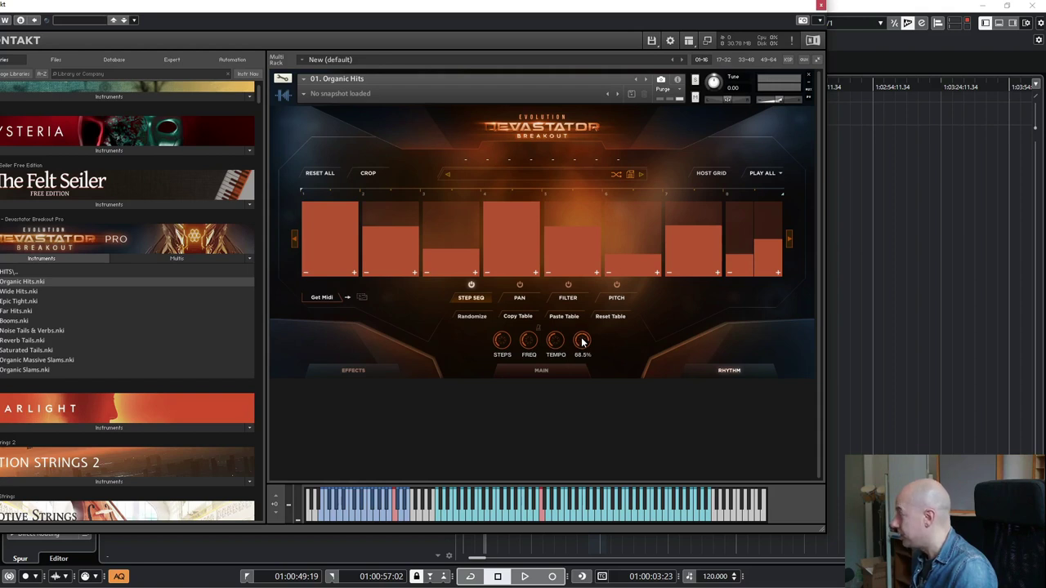
drag(583, 340, 584, 345)
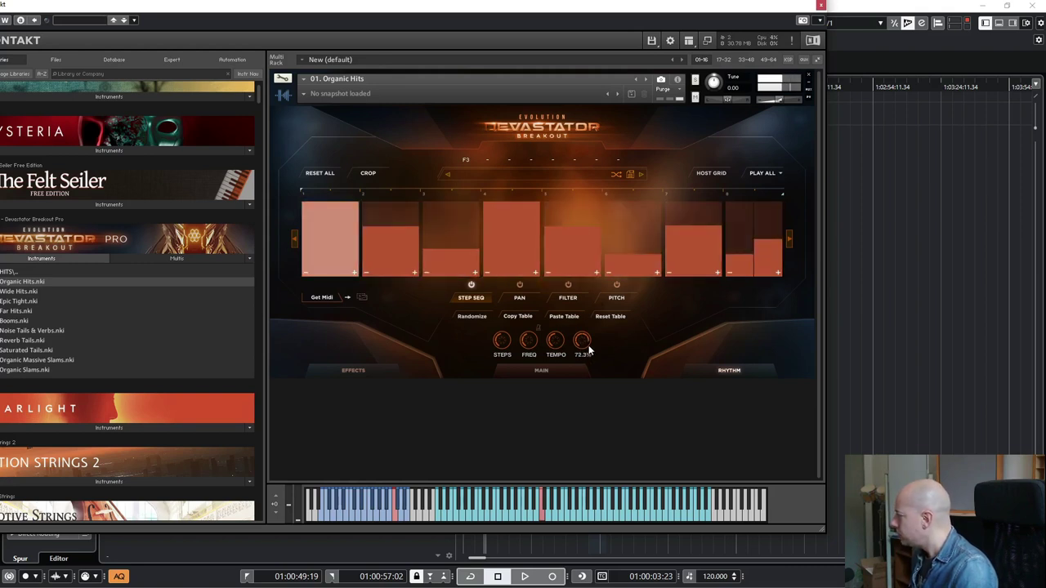
Enable the sequencer's pan table and draw alternating pan values across its first five steps
click(526, 299)
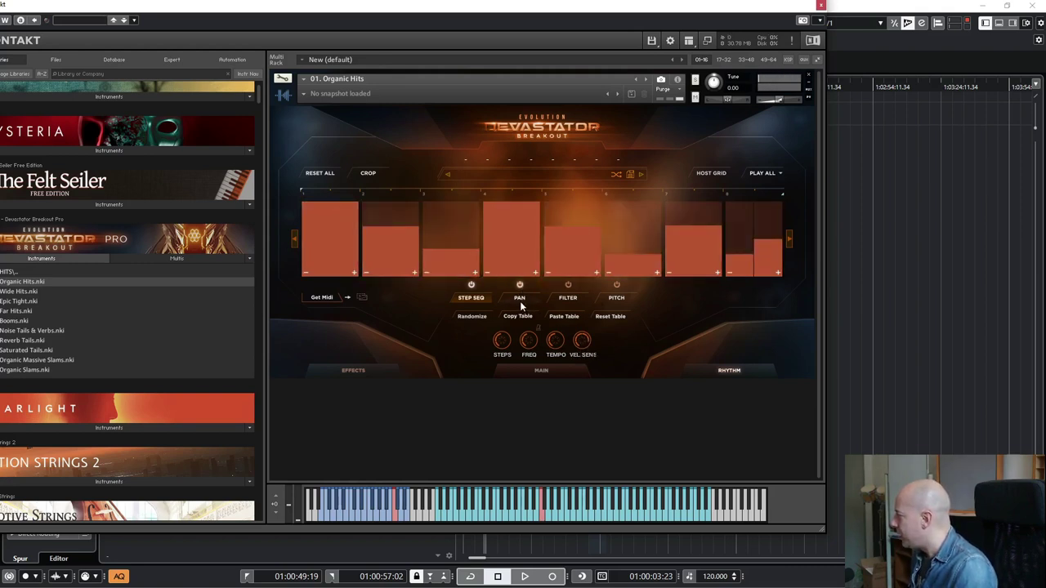
click(523, 299)
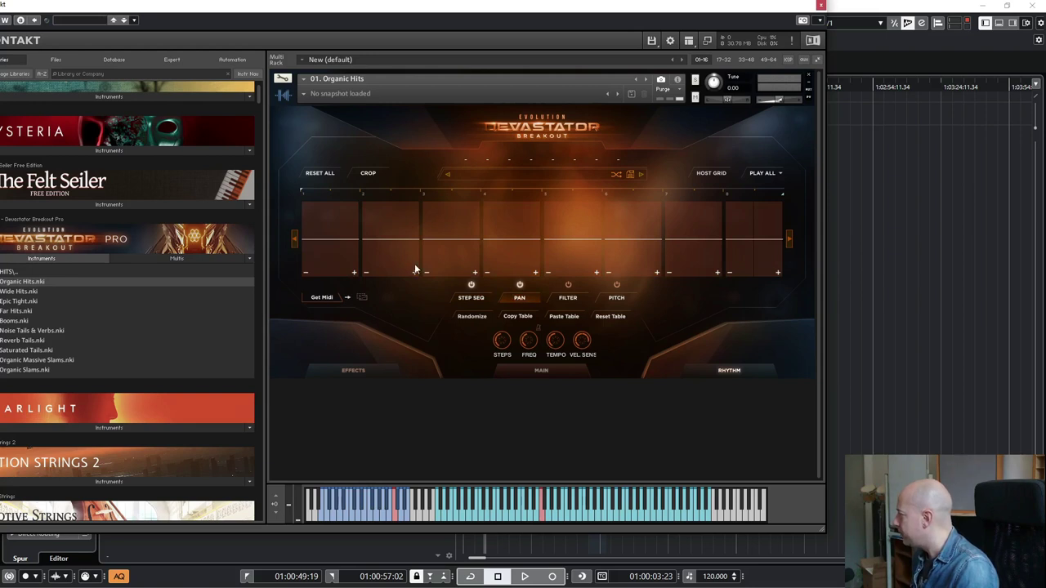
mouse_move(339, 243)
mouse_down()
mouse_move(432, 234)
mouse_move(435, 252)
mouse_move(467, 250)
mouse_move(511, 230)
mouse_move(555, 235)
mouse_move(552, 252)
mouse_move(589, 260)
mouse_up()
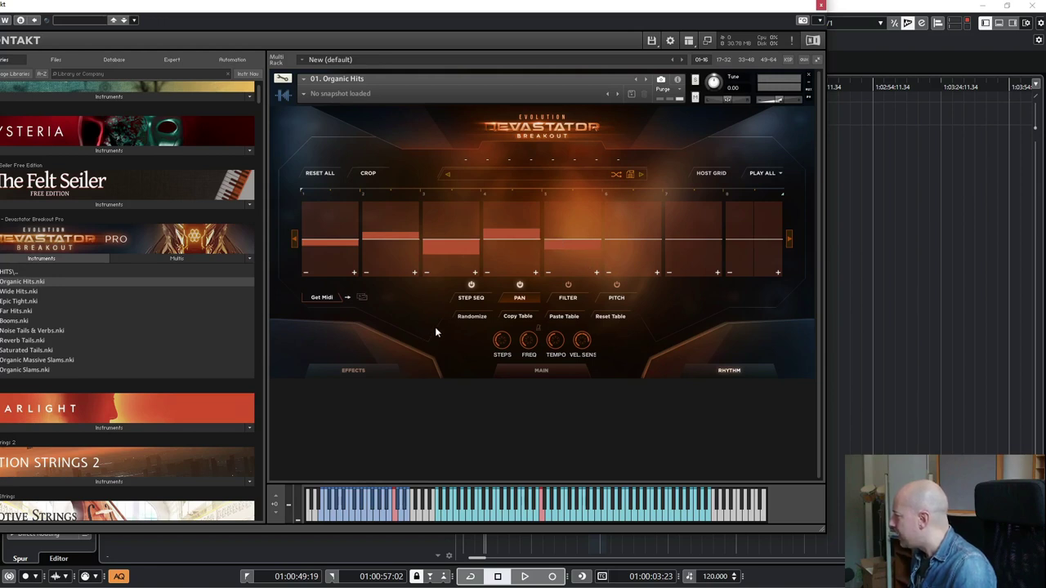
Randomize the sequencer's pan table and bring steps 1, 4 and 7 back to about the centre
click(460, 317)
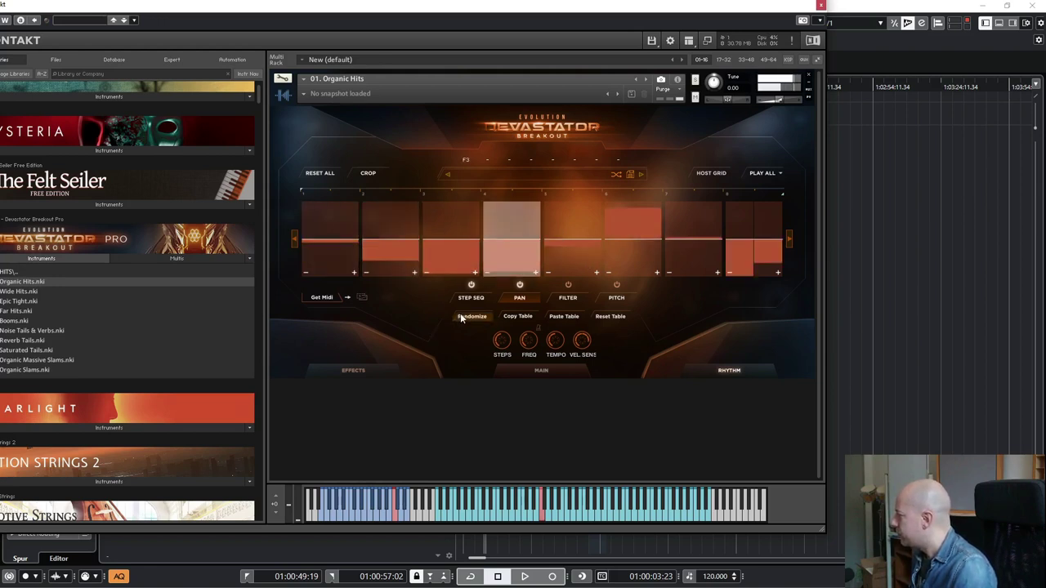
drag(340, 240, 346, 238)
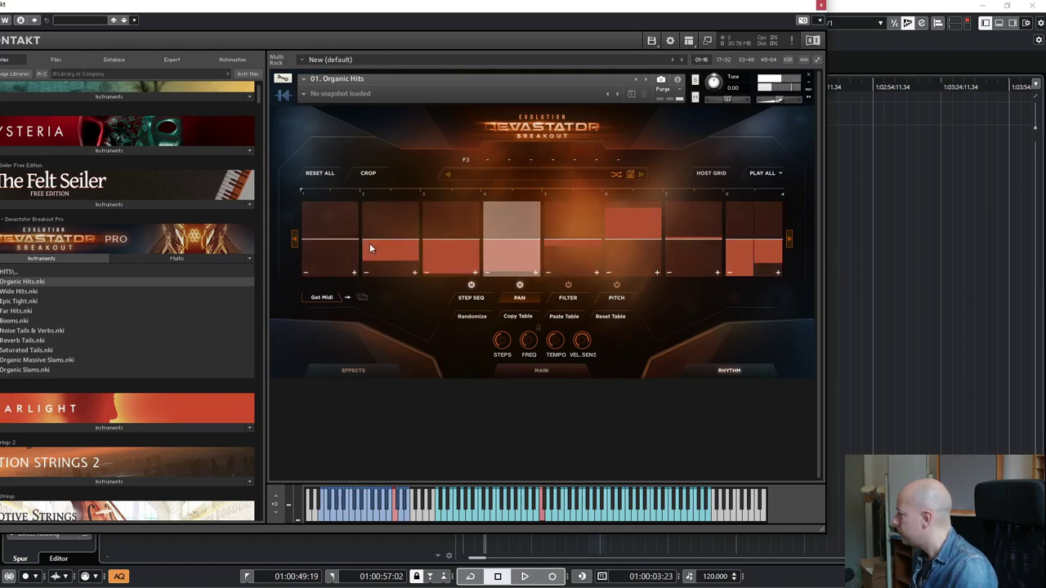
drag(491, 246, 526, 241)
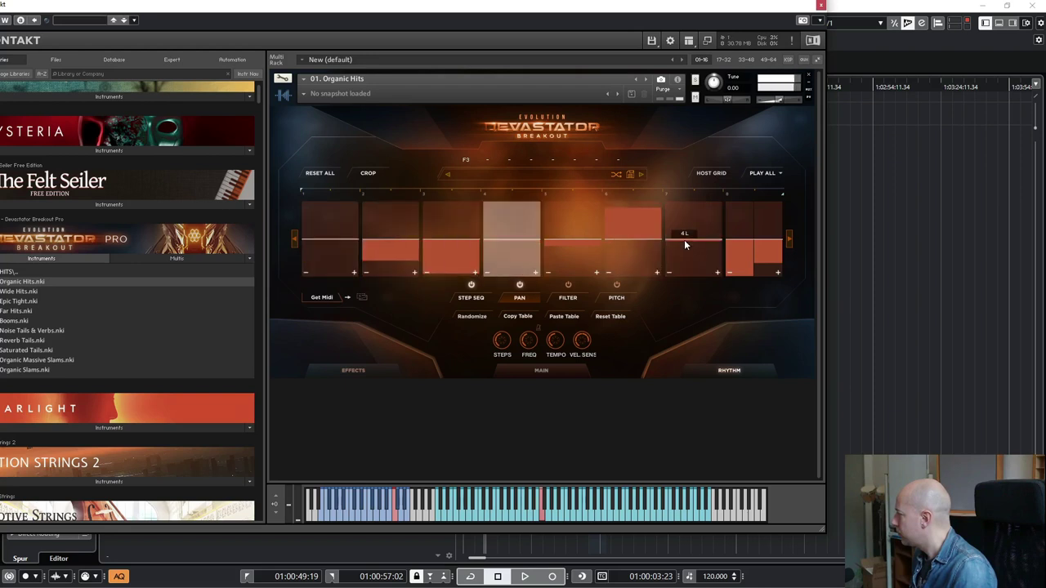
click(662, 240)
Enable the sequencer's filter table, randomize it and redraw the values of its steps by hand, with step 7 at 22 %
click(571, 298)
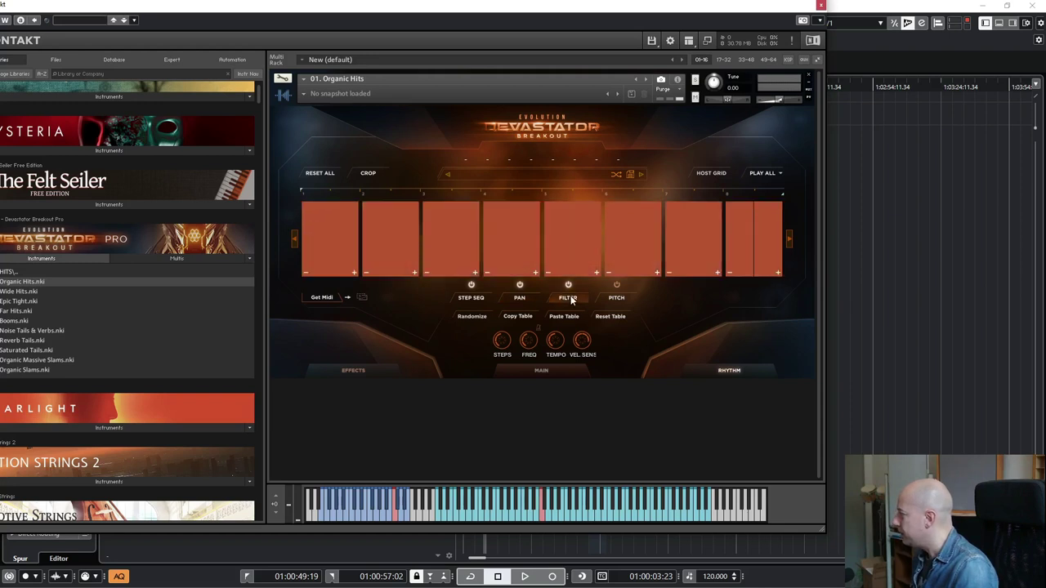
click(472, 316)
click(351, 241)
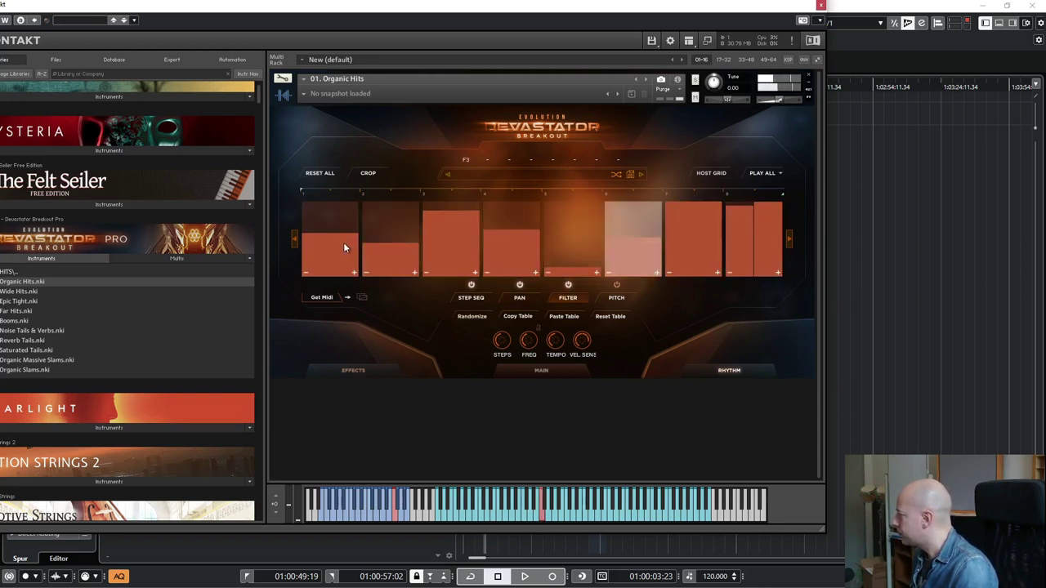
mouse_move(507, 203)
mouse_down()
mouse_move(470, 208)
mouse_move(455, 234)
mouse_move(414, 245)
mouse_move(415, 226)
mouse_up()
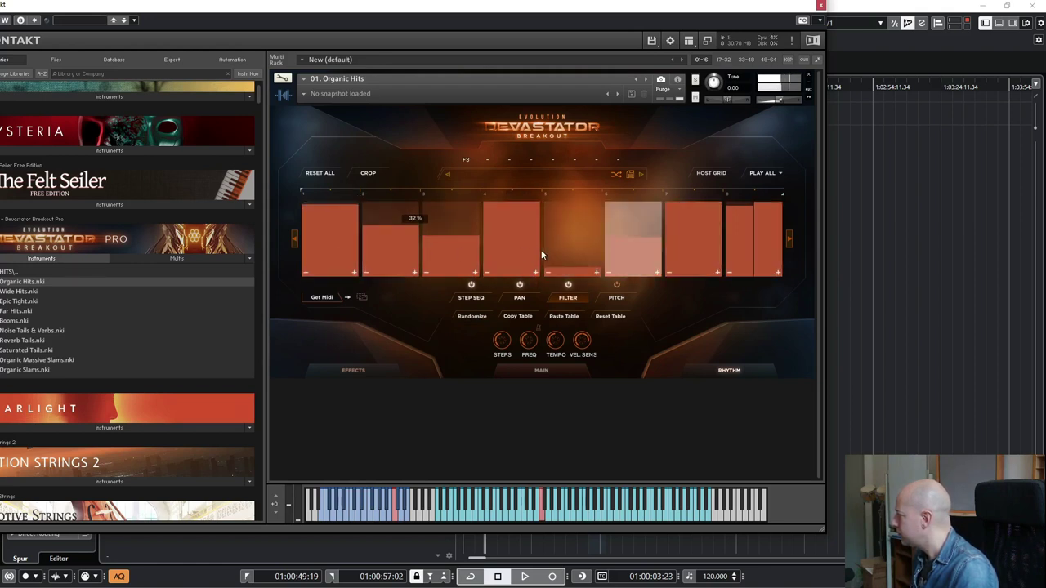
click(573, 247)
mouse_move(573, 246)
mouse_down()
mouse_move(634, 253)
mouse_move(646, 222)
mouse_up()
mouse_move(735, 214)
mouse_down()
mouse_move(731, 247)
mouse_move(758, 210)
mouse_move(762, 236)
mouse_move(527, 217)
mouse_move(695, 217)
mouse_up()
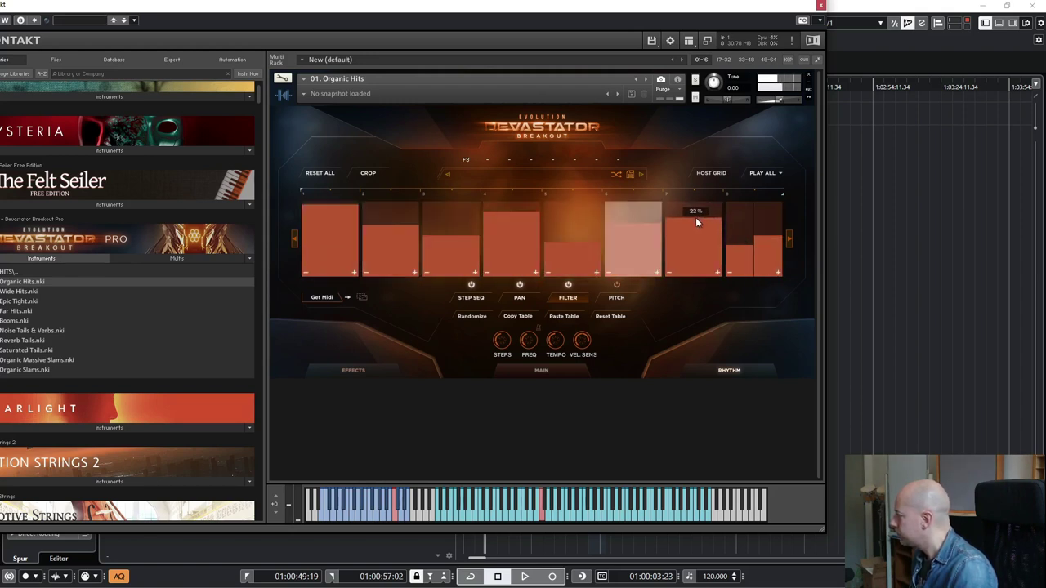
Enable and randomize the sequencer's pitch table, flatten steps 1 and 4 to about zero and reduce the offsets of steps 2 and 3
click(618, 299)
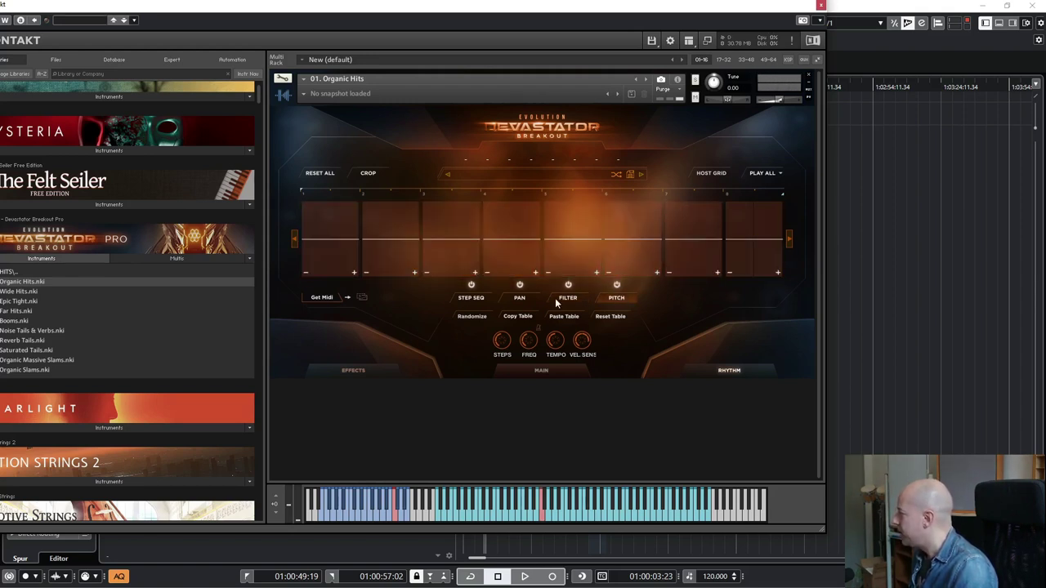
click(474, 317)
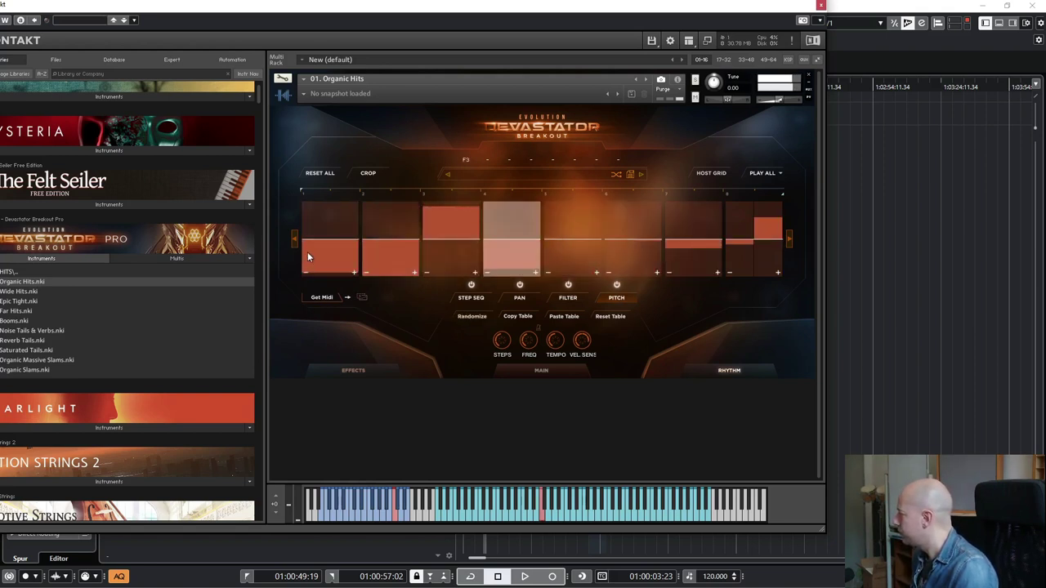
drag(307, 251, 317, 240)
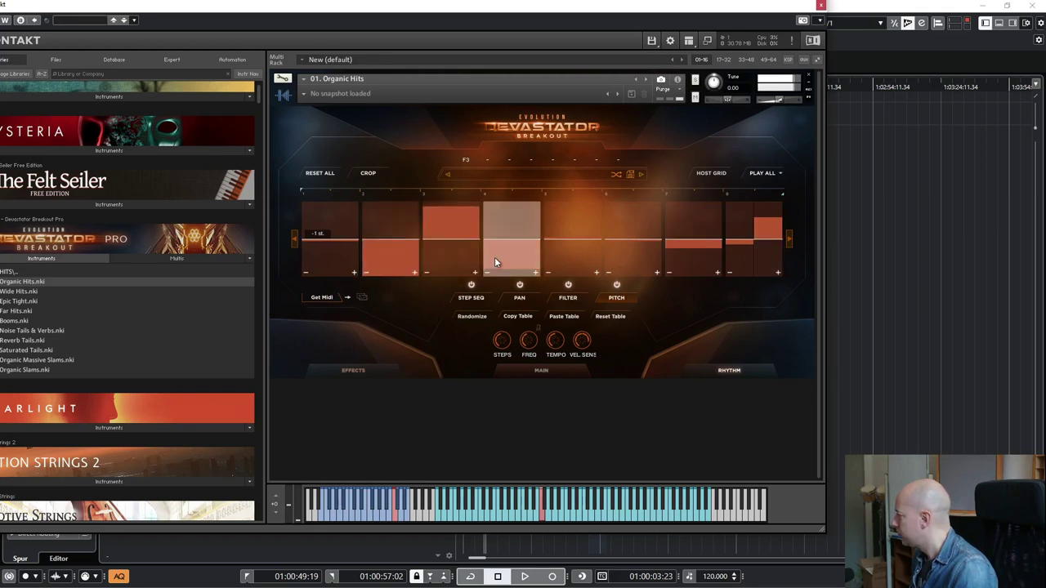
drag(510, 262, 522, 239)
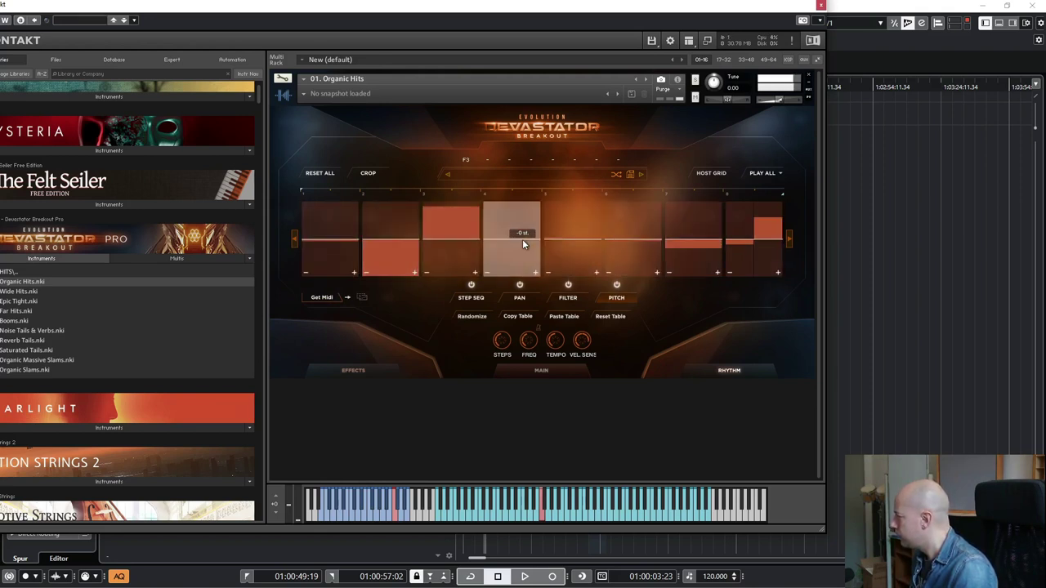
click(411, 263)
drag(410, 264, 411, 255)
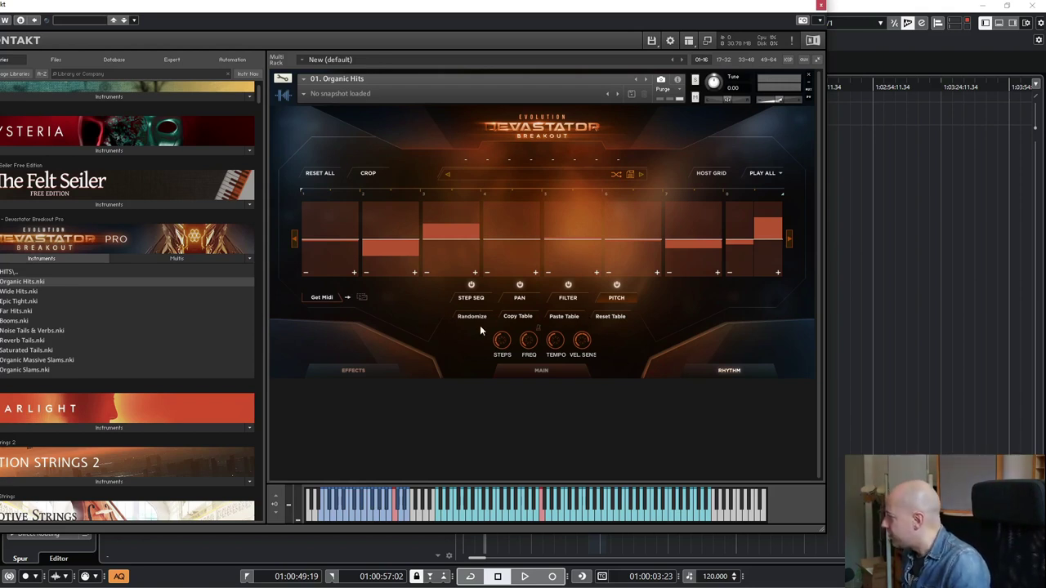
View the rhythm preset list without loading a preset, and shift the sequence one step forward and back again
click(583, 176)
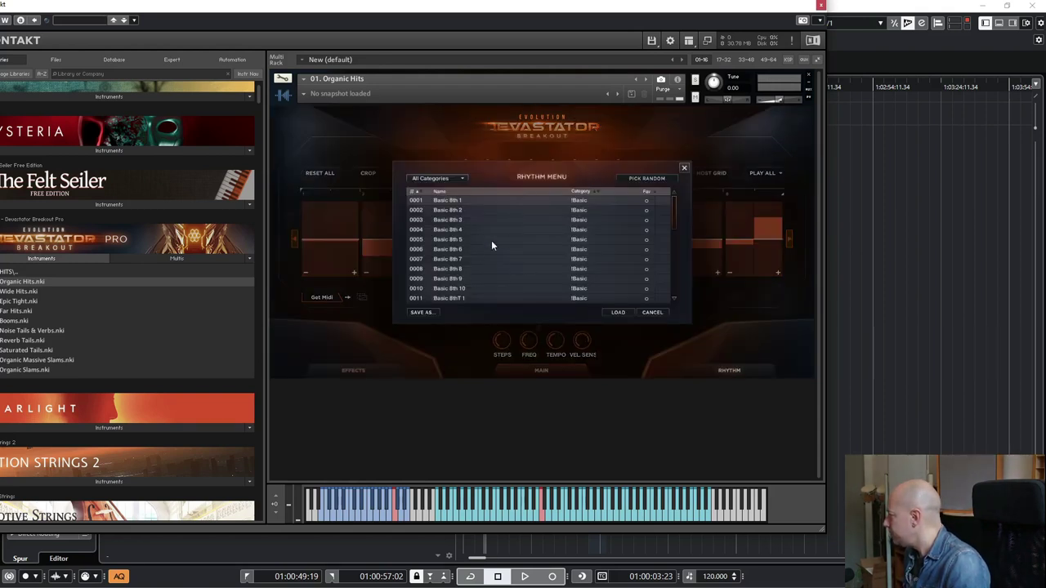
click(684, 169)
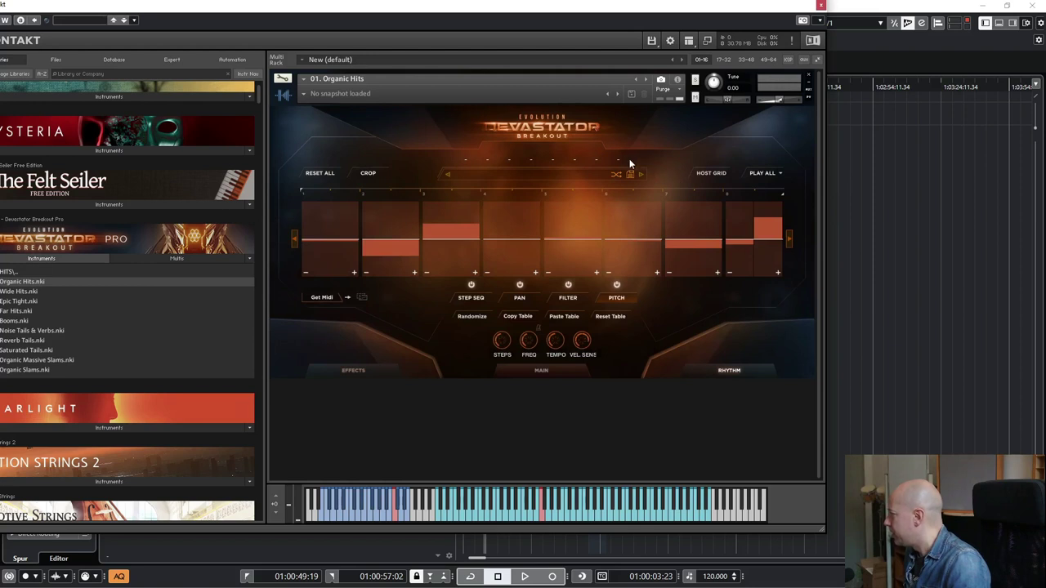
click(789, 239)
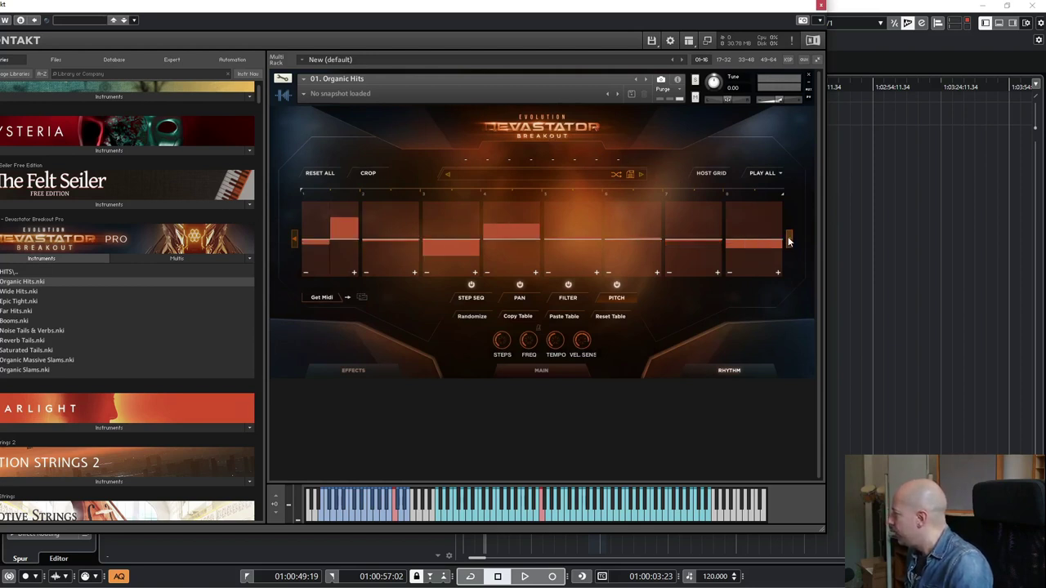
click(296, 239)
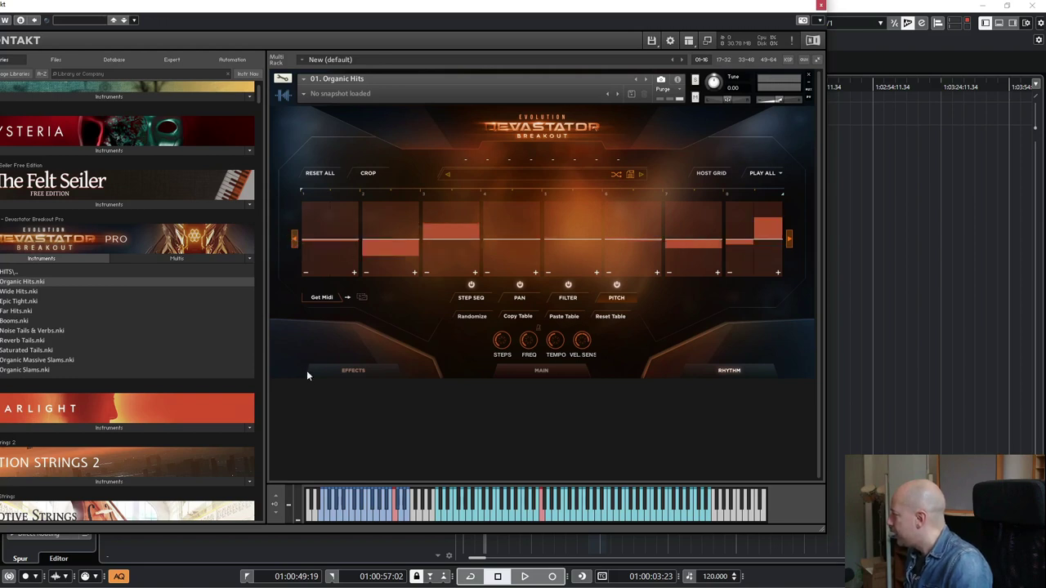
Place the rhythm's MIDI pattern on the Kontakt 01 track in the Nuendo project, and undo the placement
drag(376, 15, 414, 172)
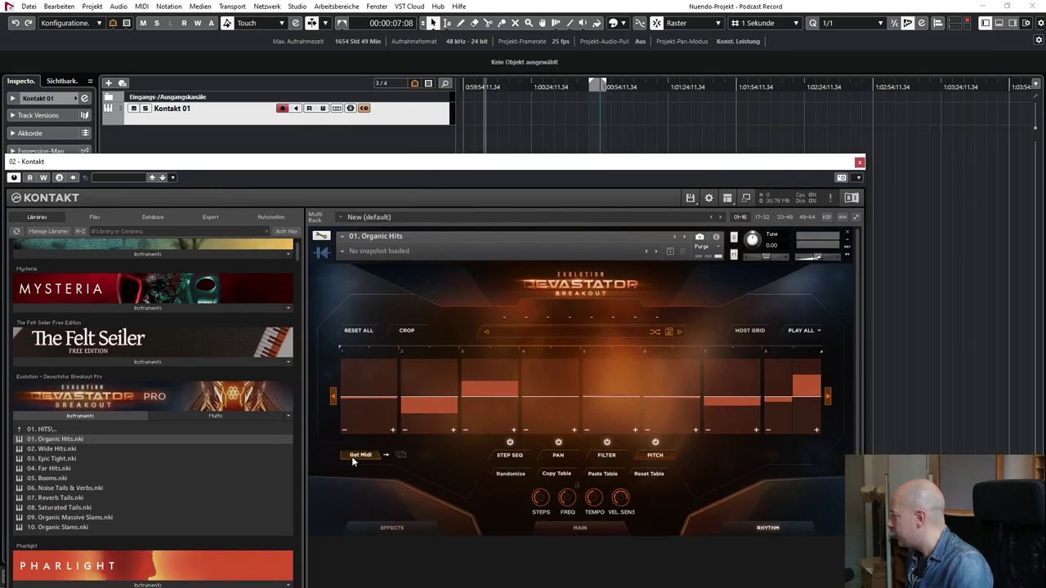
drag(401, 458, 517, 119)
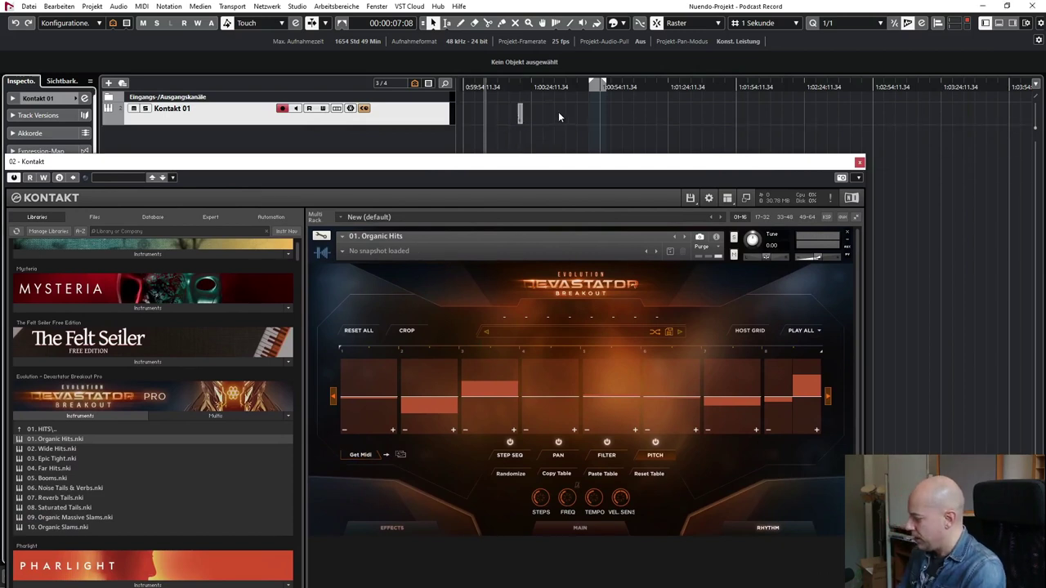
key(ctrl+z)
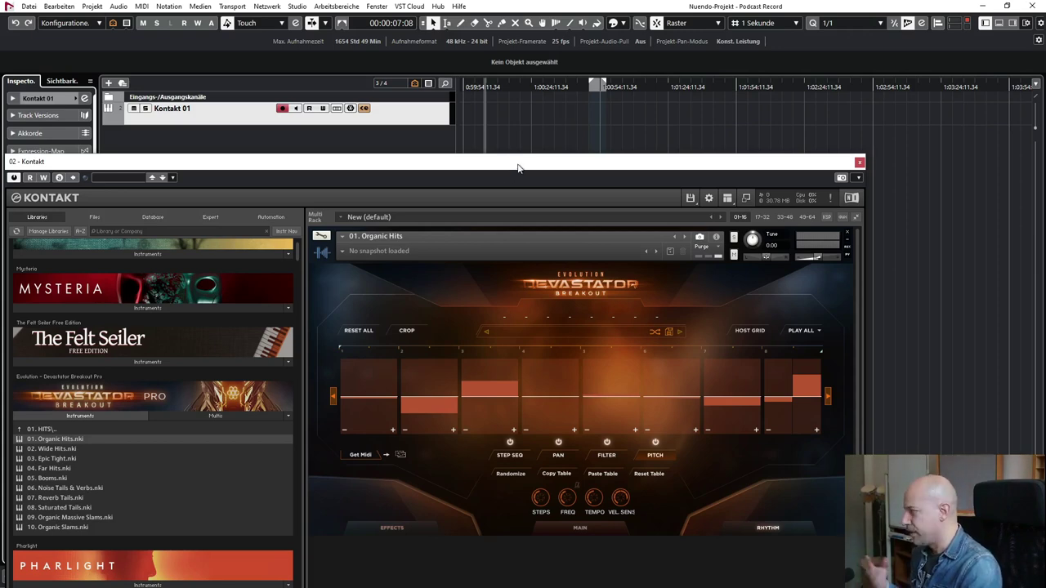
drag(520, 161, 477, 6)
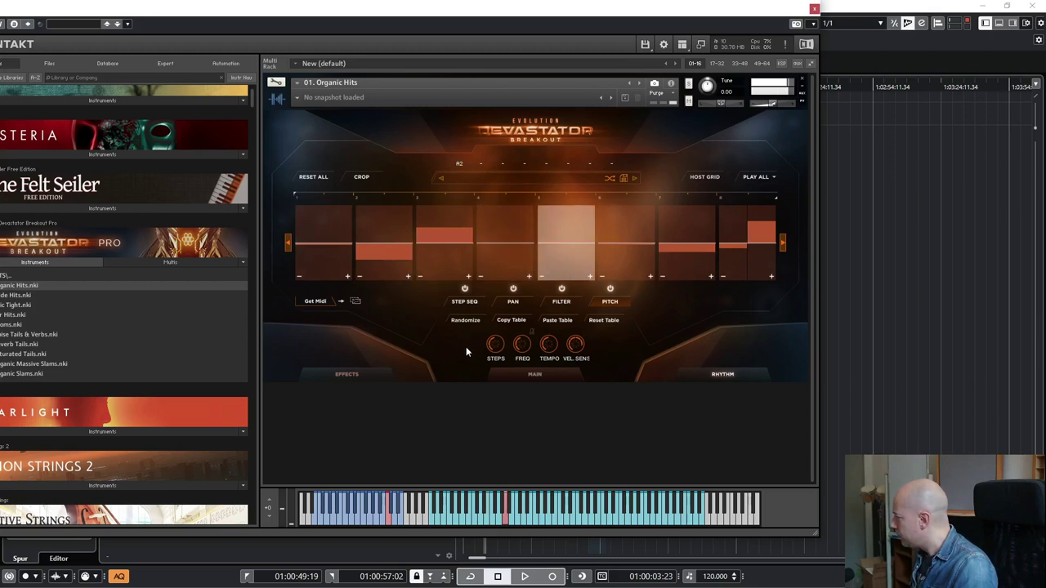
Shorten the main envelope by lowering sustain and release to minimum and setting the decay to 222.9 ms
click(513, 376)
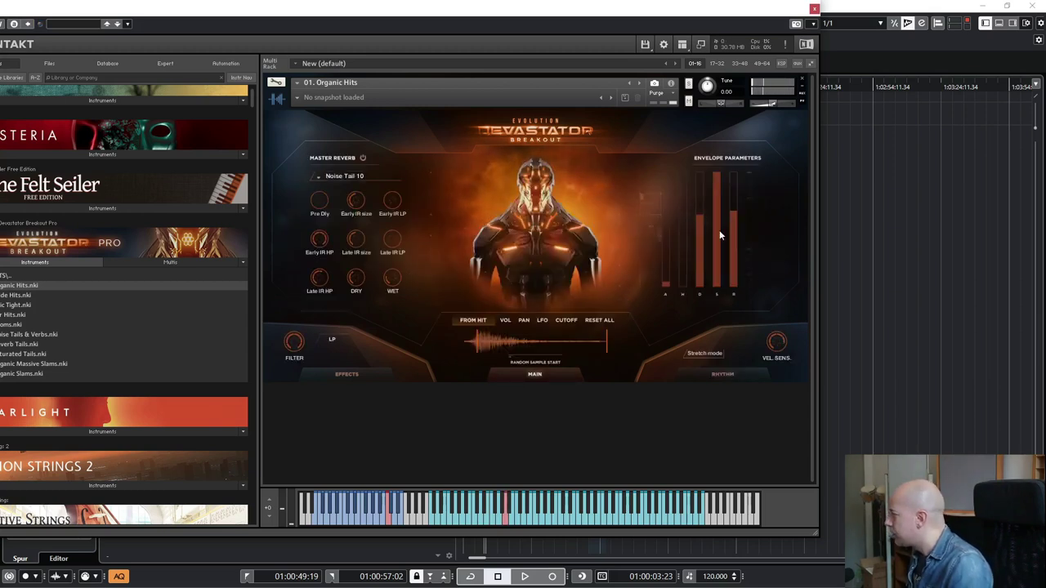
mouse_move(741, 182)
mouse_down()
mouse_move(725, 288)
mouse_move(716, 262)
mouse_move(703, 321)
mouse_up()
drag(694, 212, 706, 237)
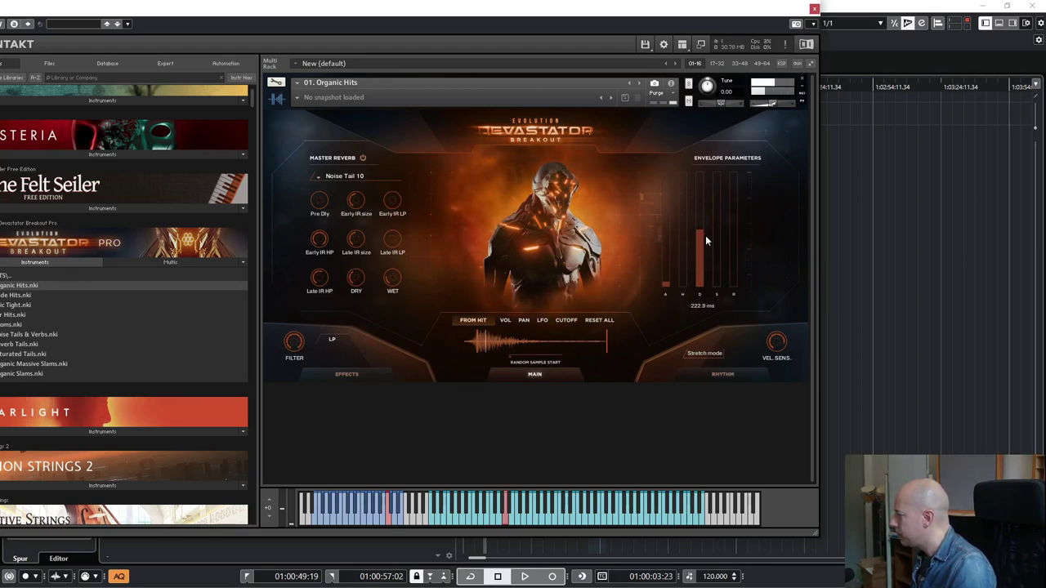
Add a Saturation effect to the first slot of the master effects chain and set its saturation amount to 27.5%
click(362, 374)
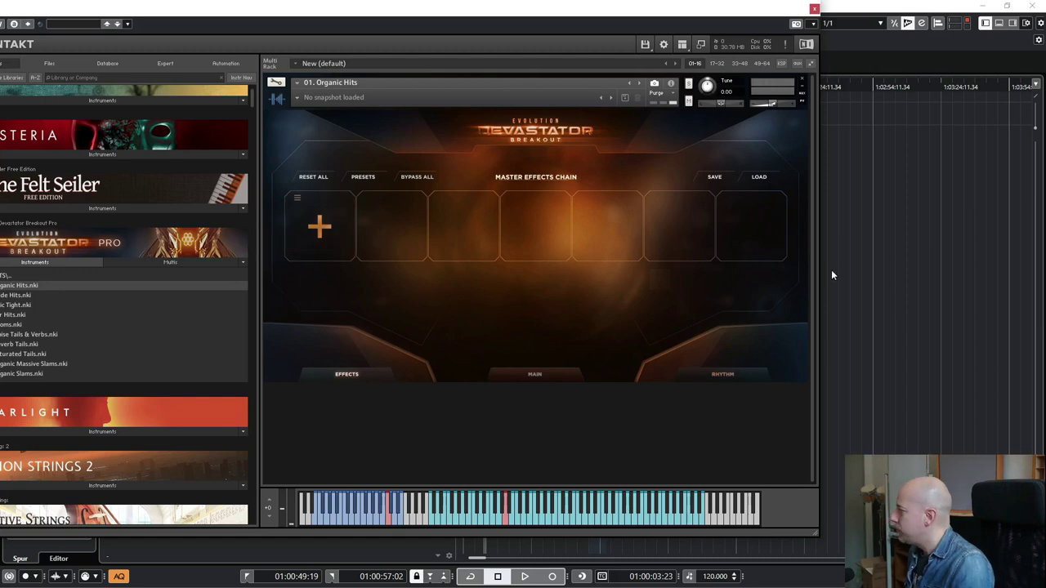
click(322, 232)
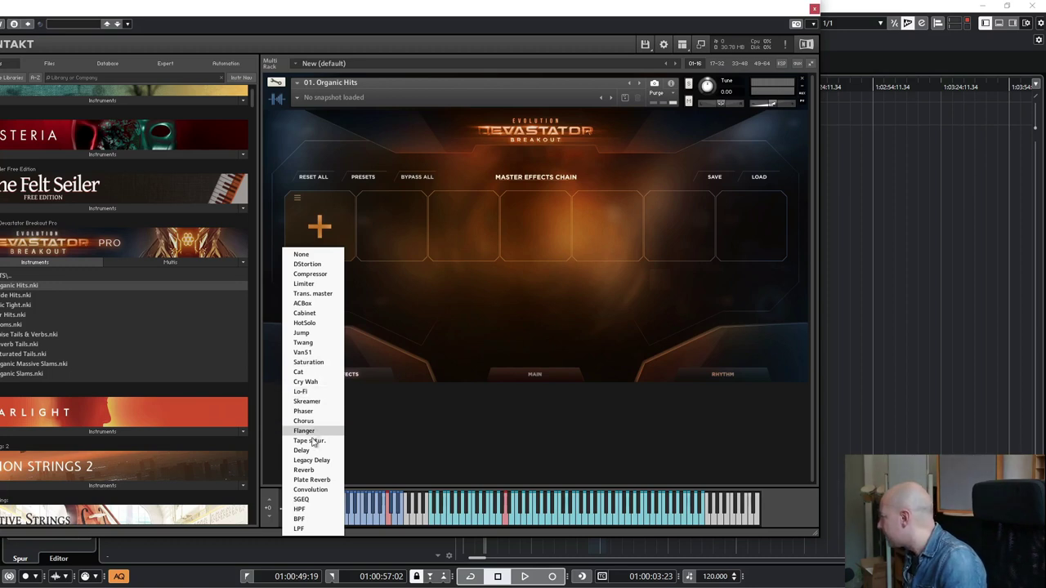
click(308, 362)
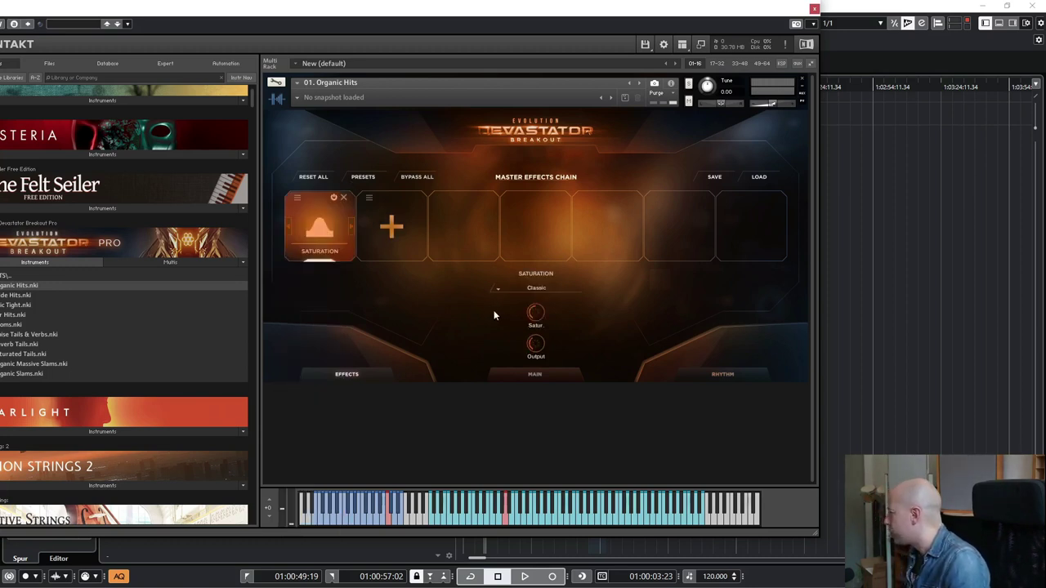
drag(536, 313, 541, 311)
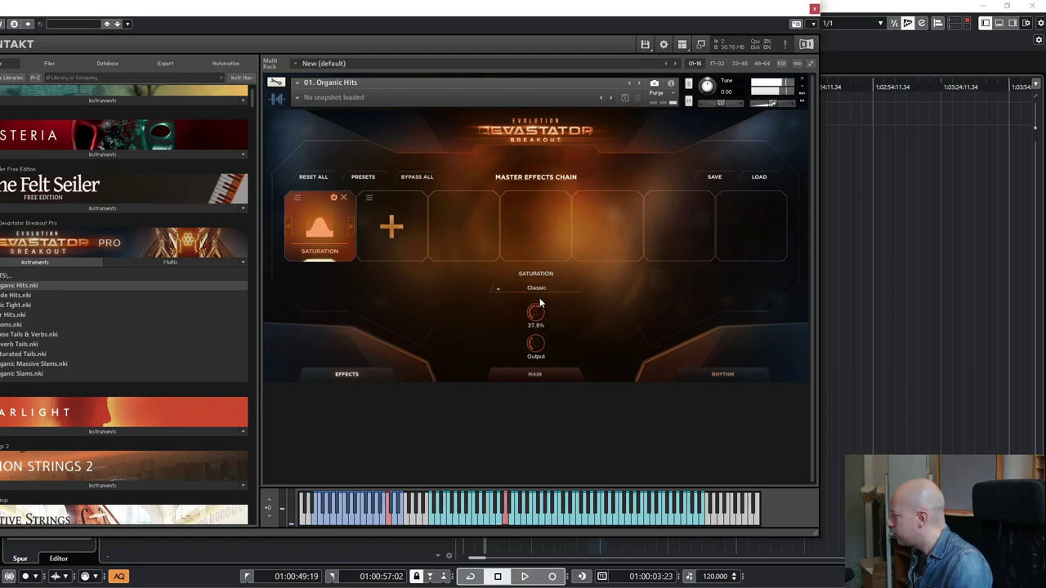
Try the Enhanced and Drums modes of the Saturation effect and return it to Classic
click(546, 289)
click(527, 307)
click(536, 289)
click(527, 317)
click(527, 287)
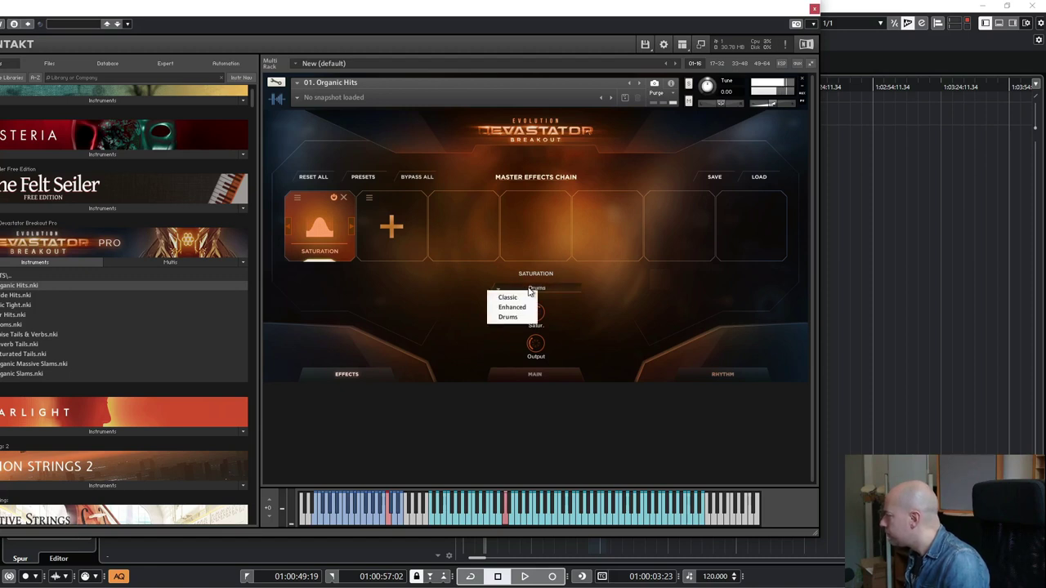
click(527, 298)
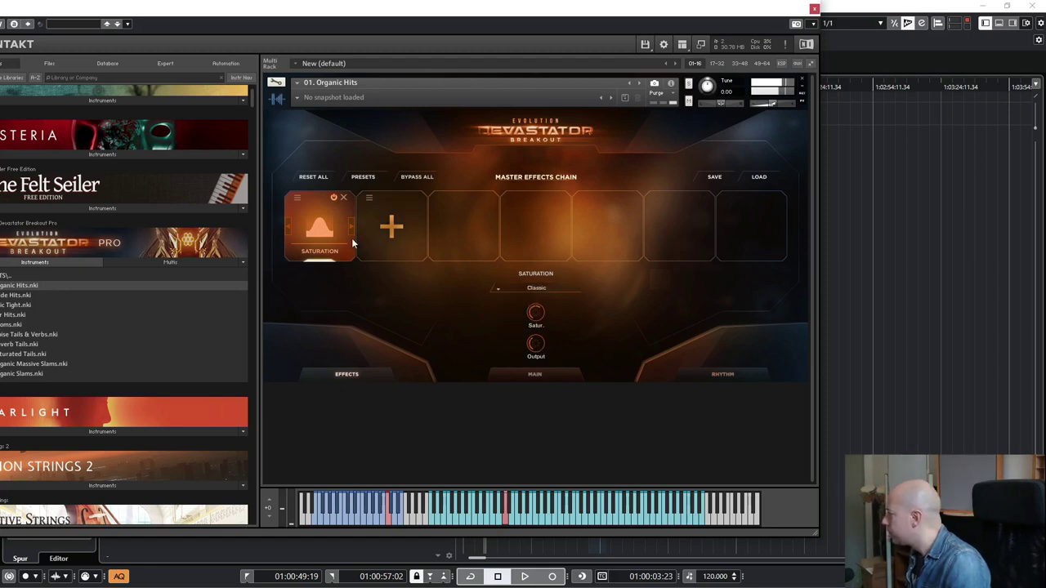
Add a Lo-Fi effect to the second slot, set its sample rate to 27.3 kHz and adjust its noise level and noise colour
click(391, 232)
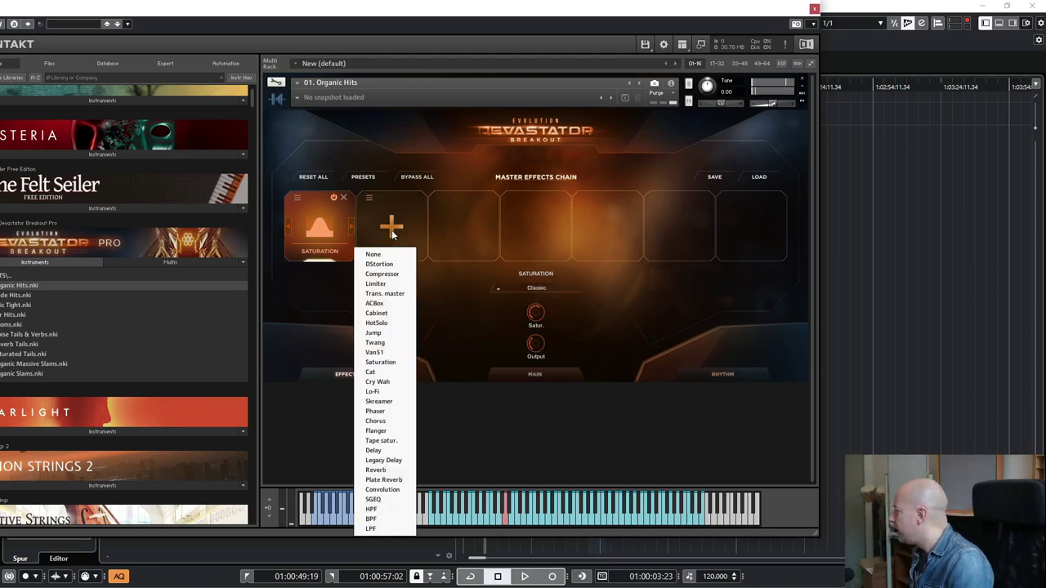
click(396, 392)
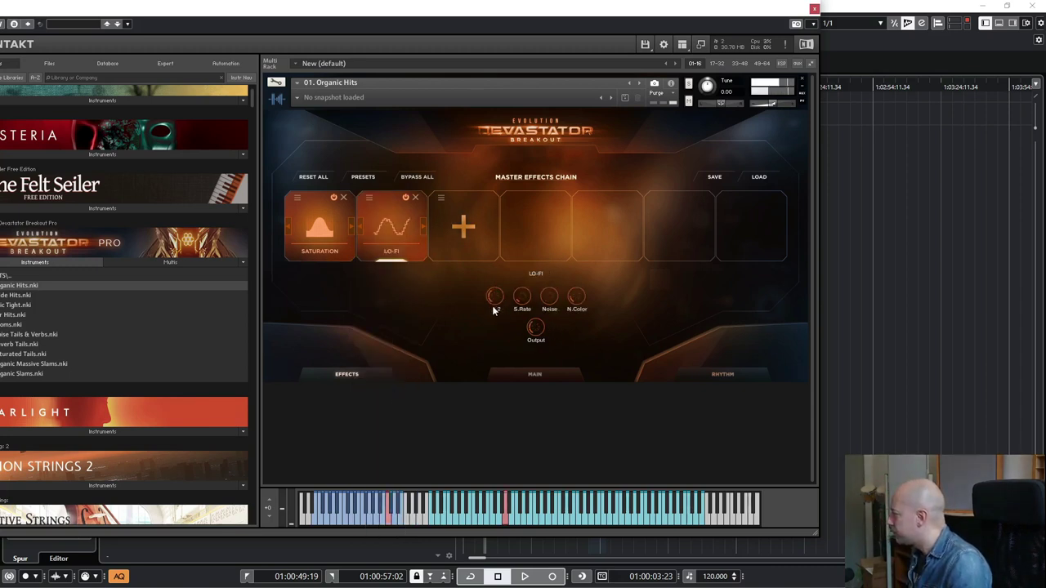
drag(521, 298, 530, 261)
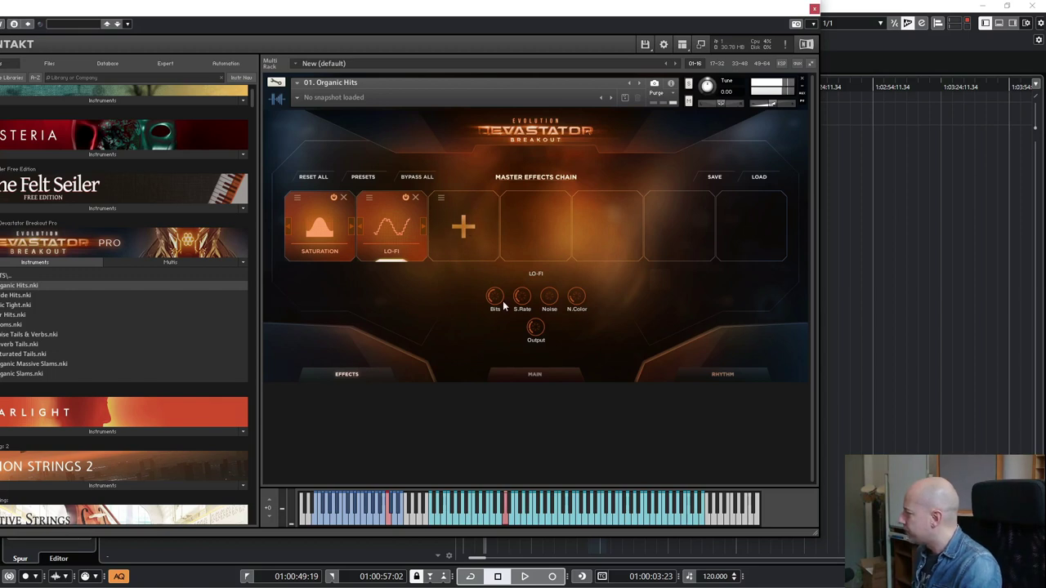
mouse_move(505, 304)
drag(522, 297, 532, 284)
mouse_move(558, 302)
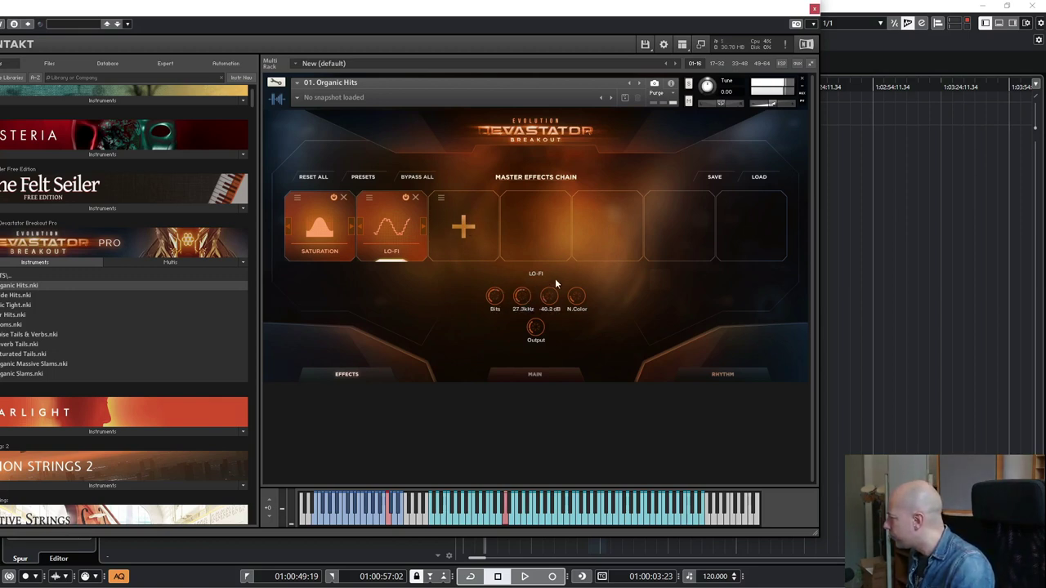
drag(551, 286, 551, 315)
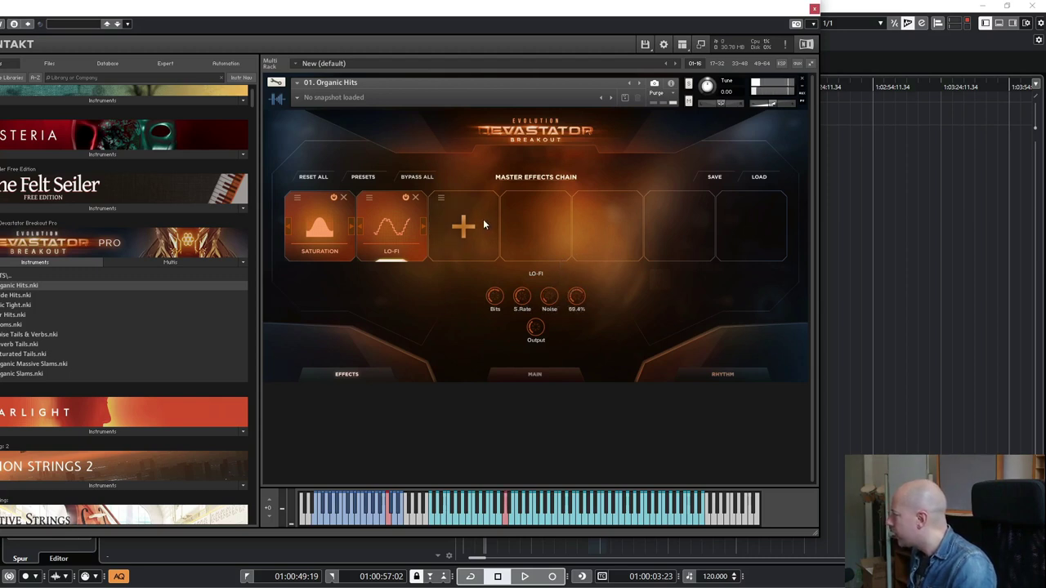
Add a Delay effect to the third slot of the master effects chain
click(462, 227)
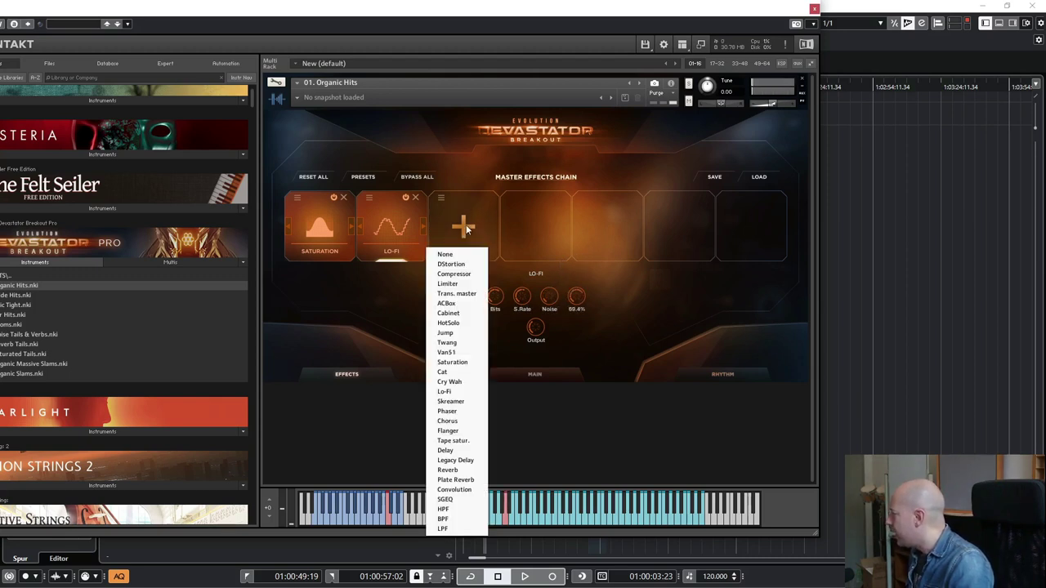
click(479, 456)
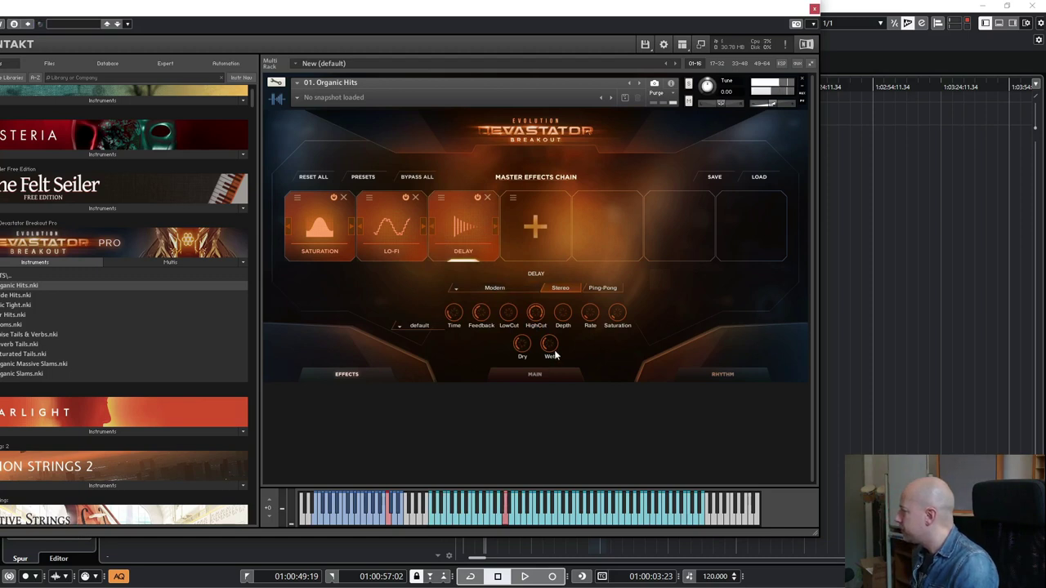
Sync the Delay's time to 1/8 dot and set its wet level to -11.4 dB
drag(554, 354, 550, 362)
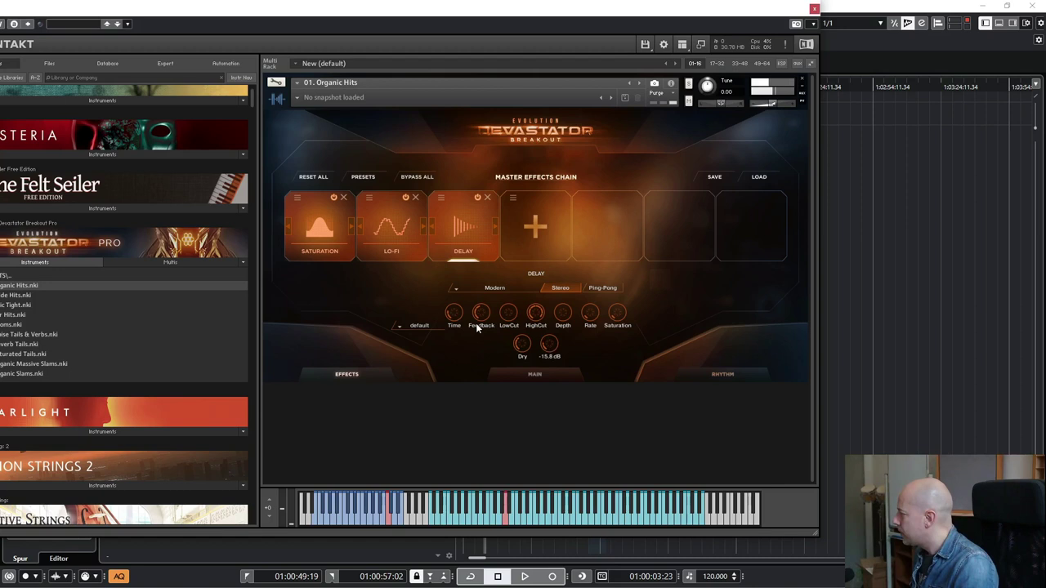
mouse_move(459, 316)
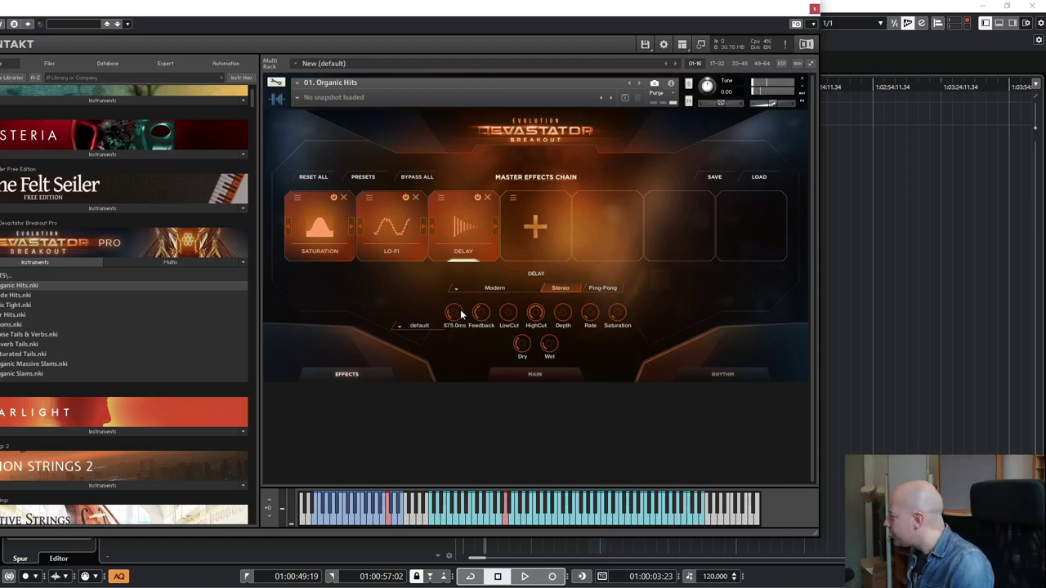
drag(468, 324, 465, 317)
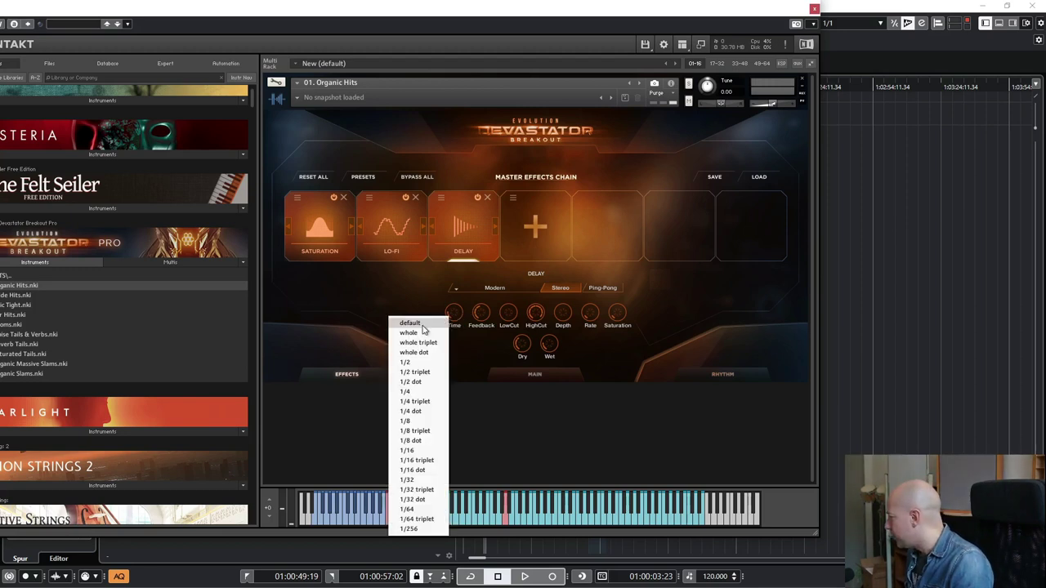
click(437, 440)
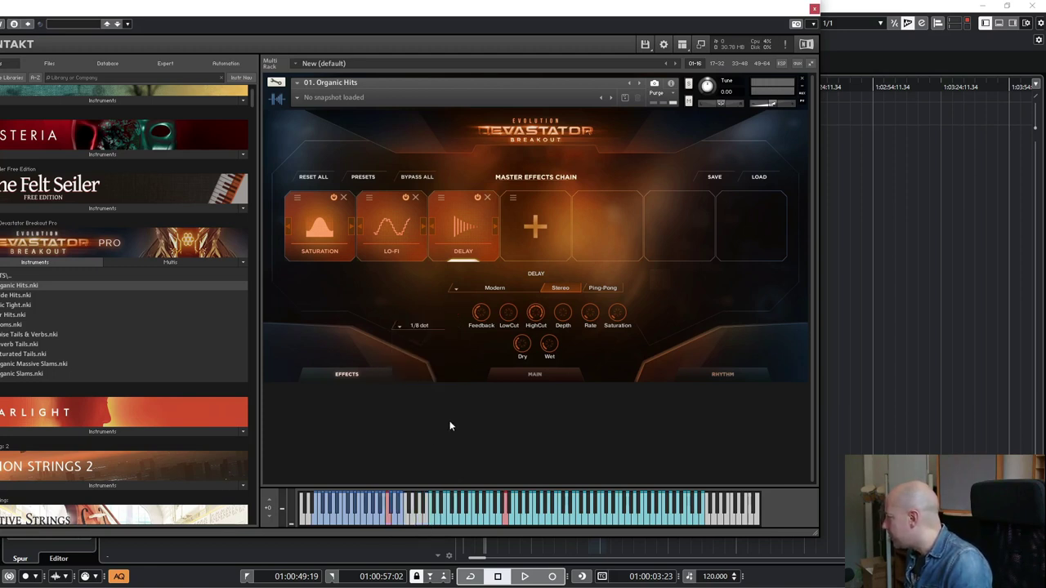
mouse_move(552, 356)
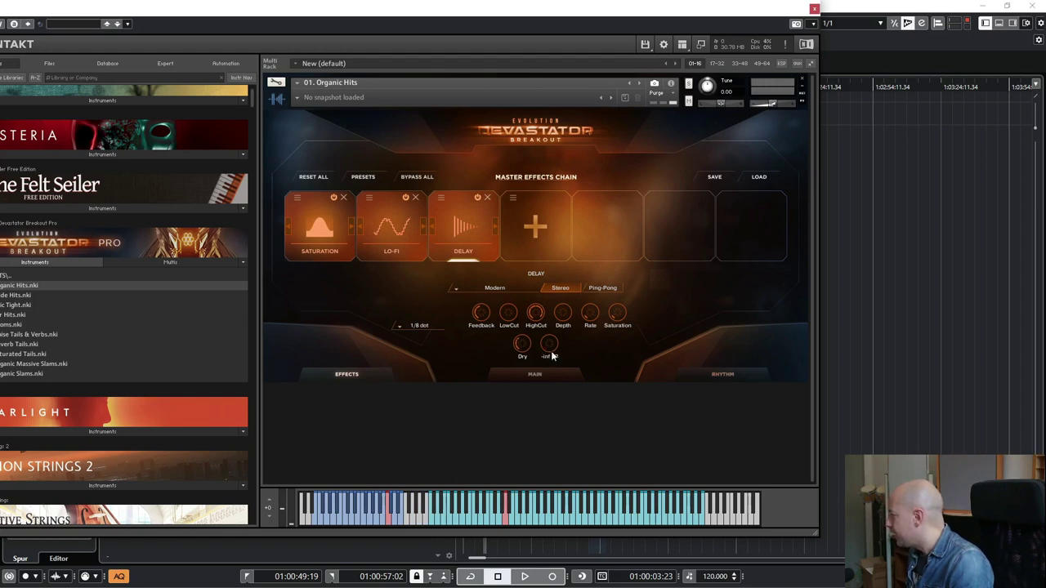
drag(549, 347, 561, 330)
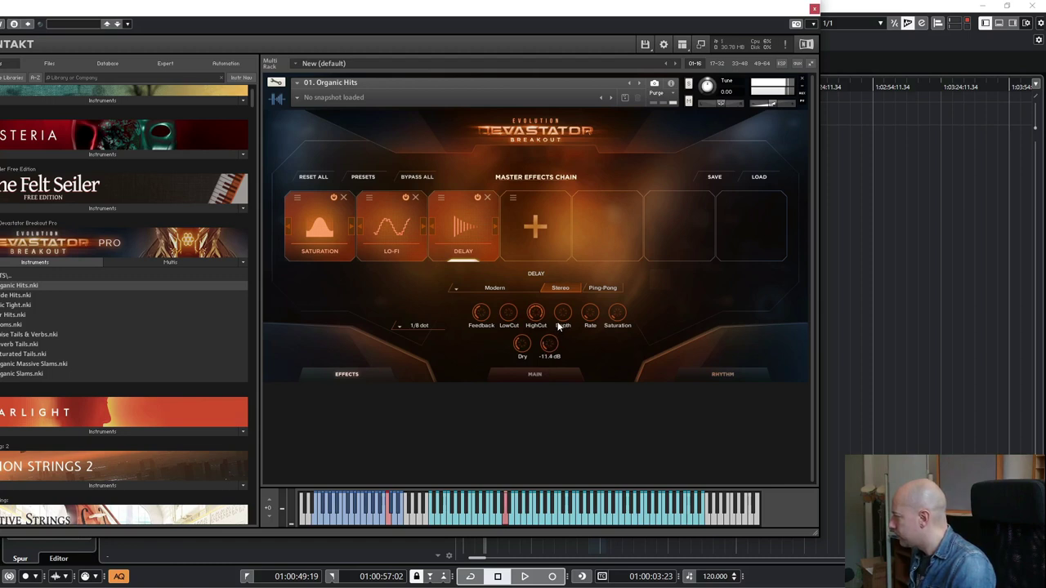
Switch the Delay to Tape mode with Ping-Pong enabled and adjust its low cut
click(494, 287)
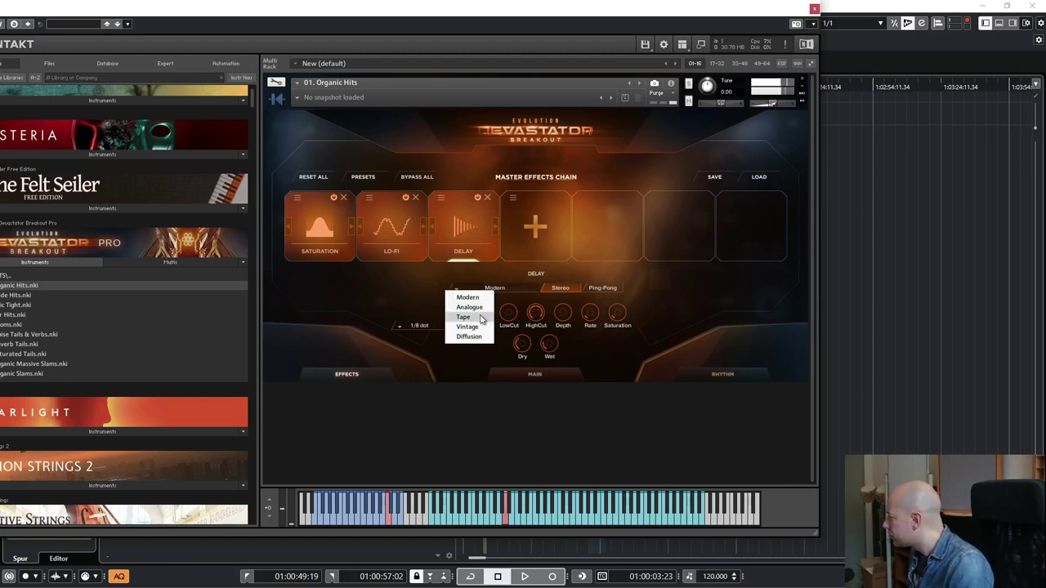
click(482, 318)
mouse_move(554, 350)
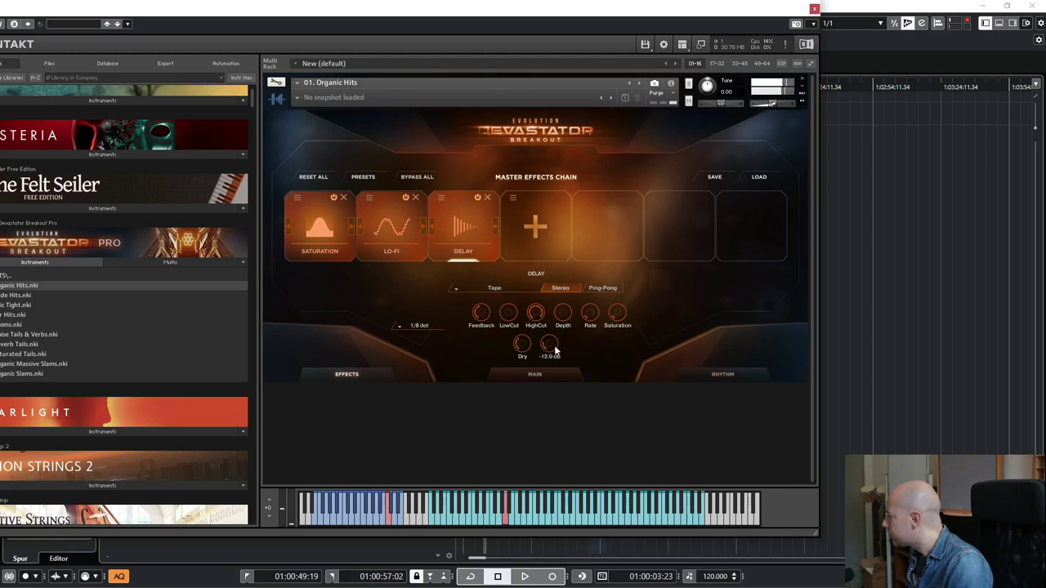
drag(508, 315, 522, 286)
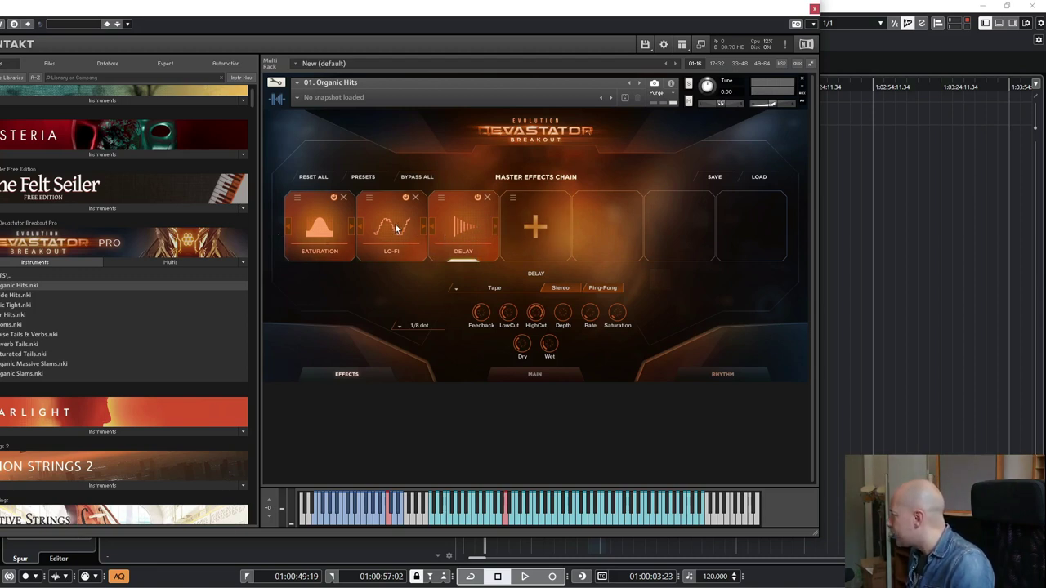
Move the Delay ahead of Lo-Fi and Saturation into the first slot of the master effects chain
click(431, 228)
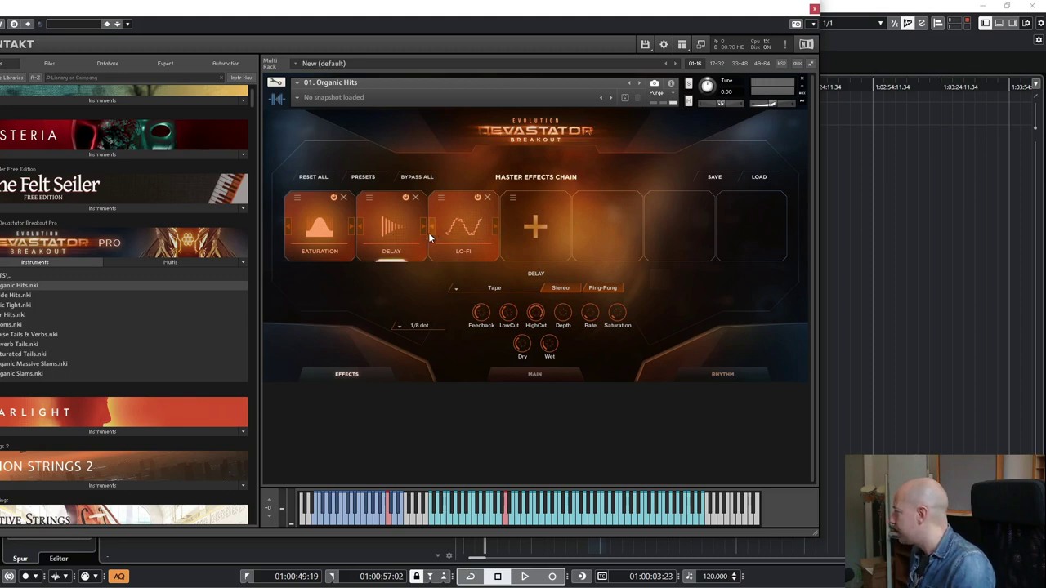
click(361, 228)
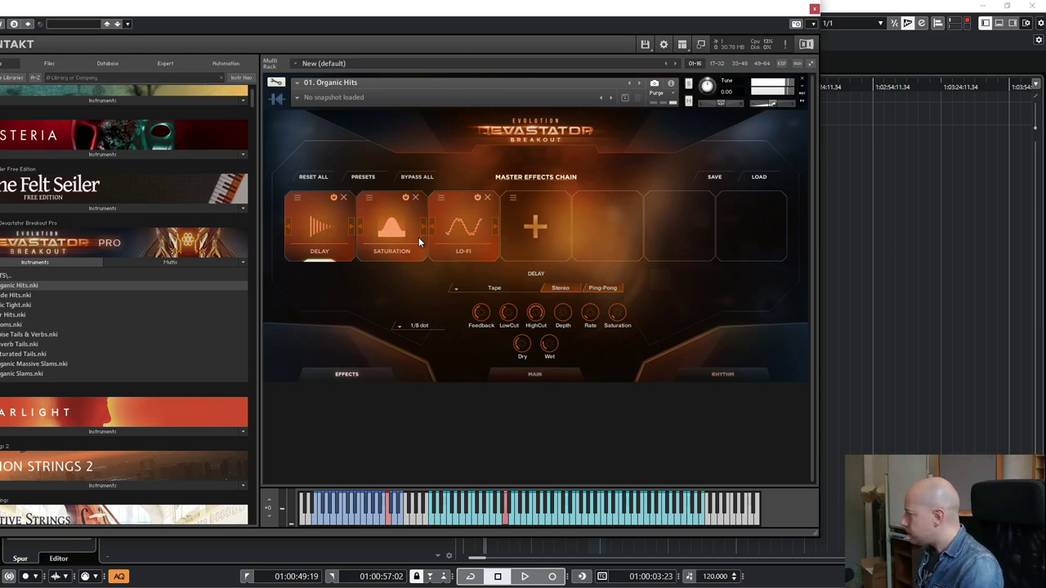
Look through the Lo-Fi effect's presets and the presets for the whole master effects chain
click(443, 199)
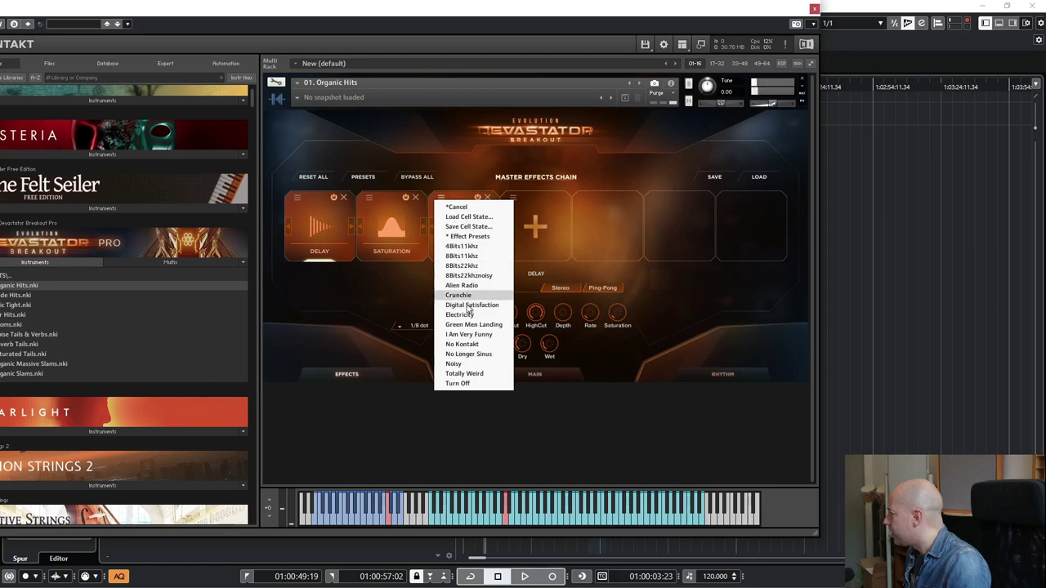
click(479, 177)
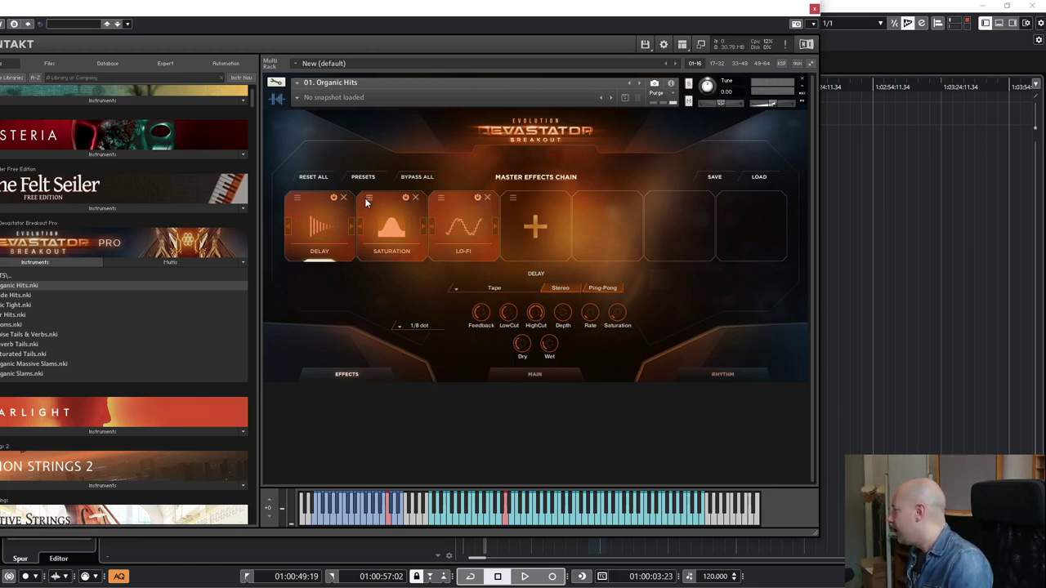
click(370, 177)
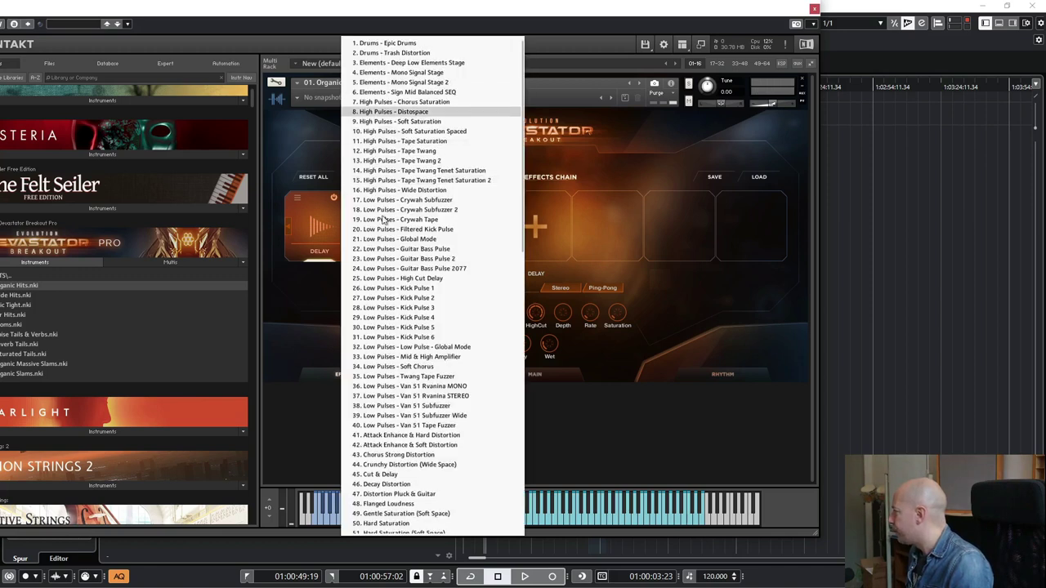
click(639, 463)
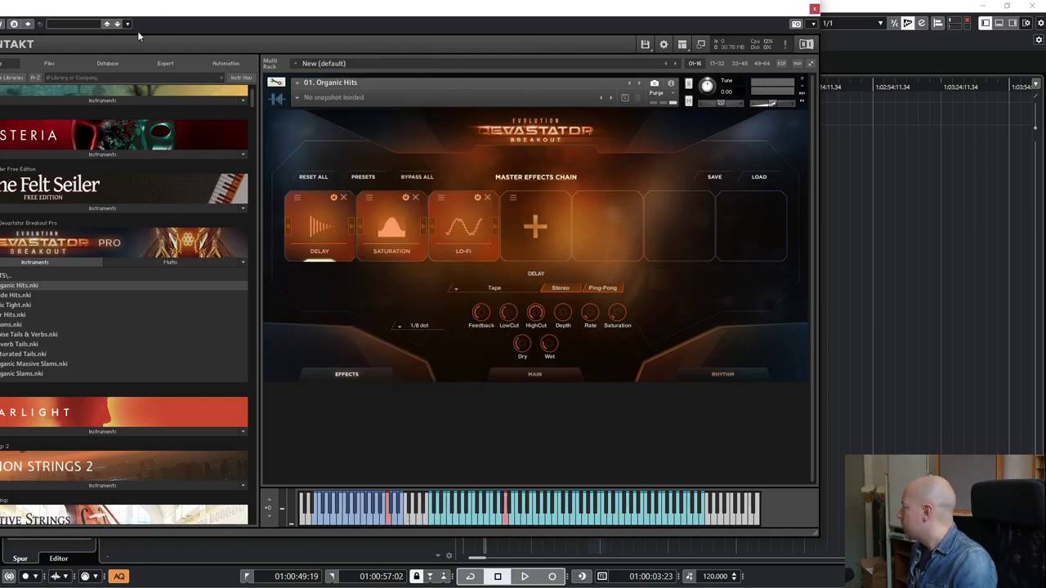
Audition the 02. Wide Hits and 03. Epic Tight patches, replacing the loaded instrument each time
drag(171, 10, 218, 18)
drag(62, 299, 429, 295)
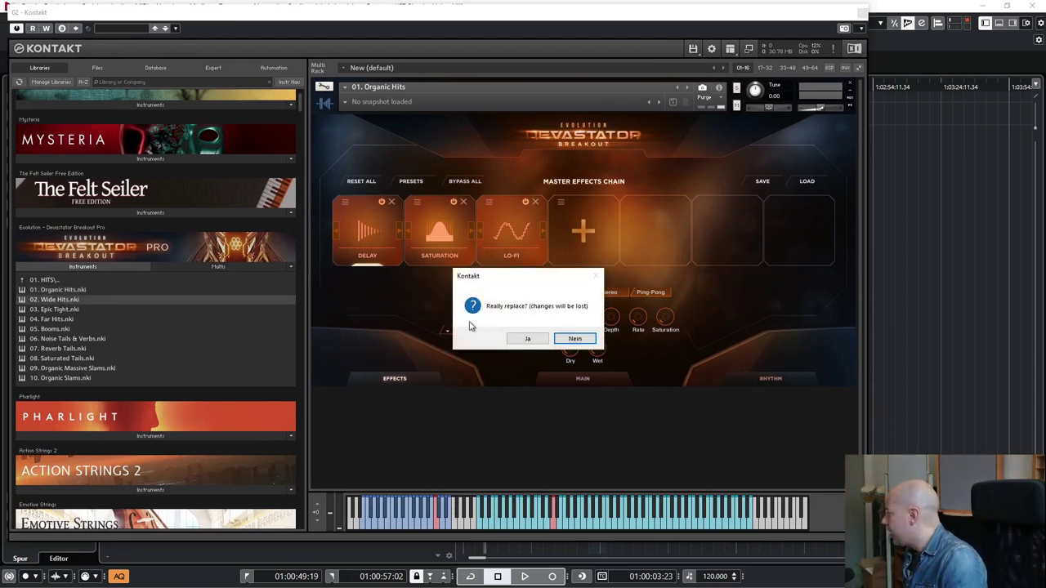
click(530, 339)
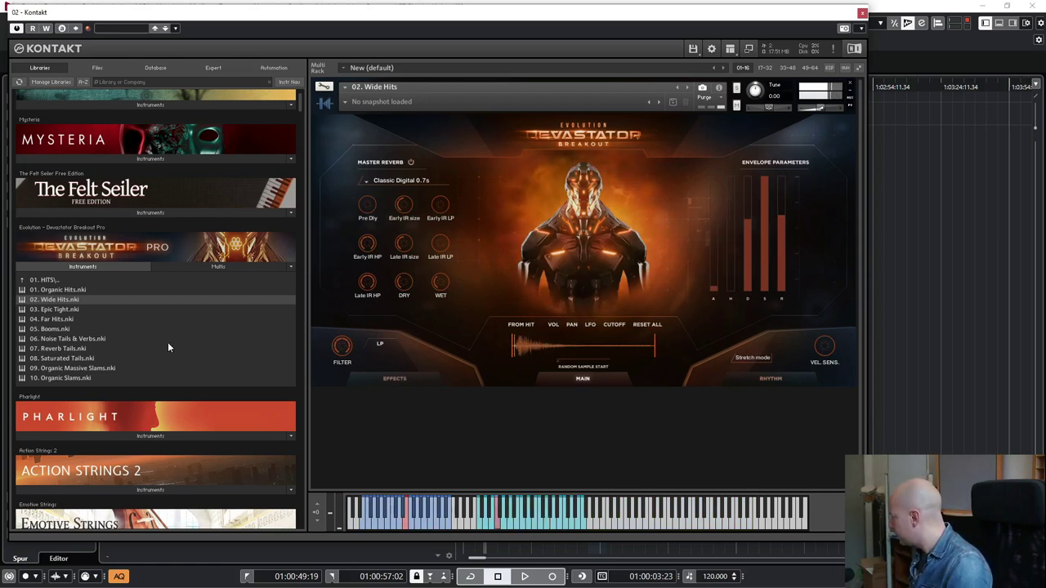
drag(65, 310, 597, 263)
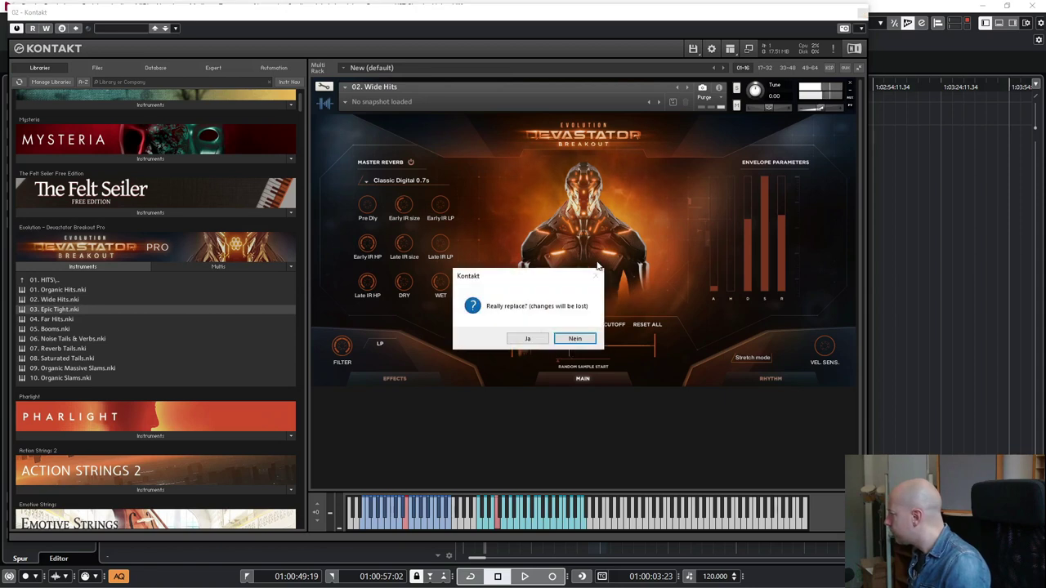
click(528, 339)
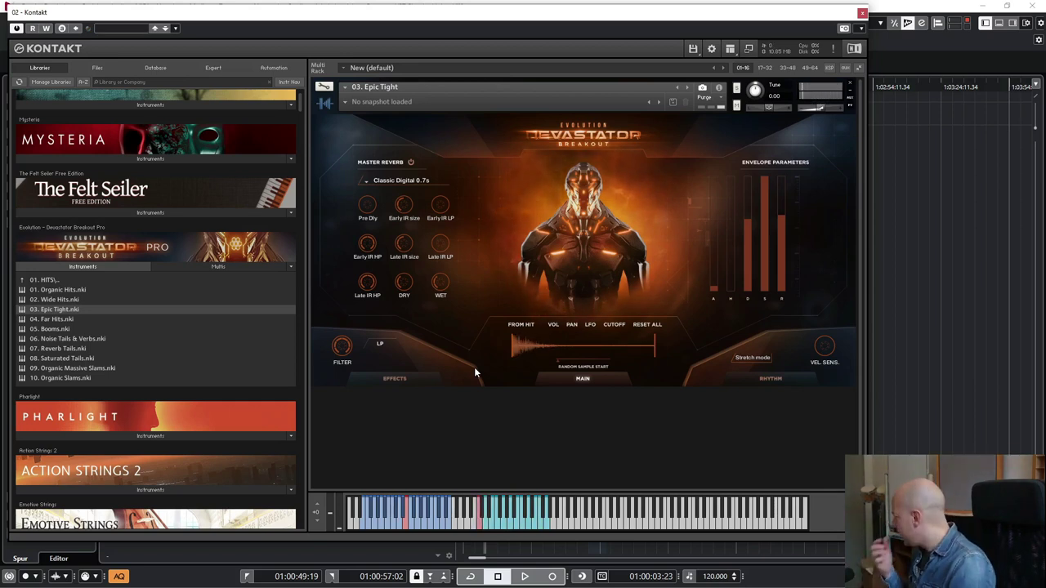
Load the 05. Booms patch, raise its envelope attack and set its filter to 19.9 kHz
click(50, 329)
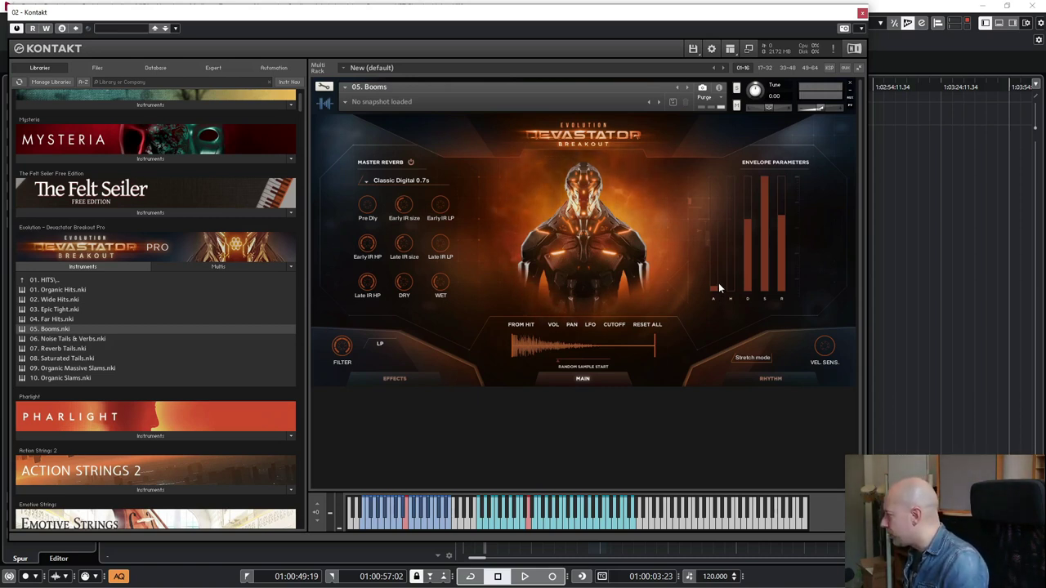
drag(715, 289, 722, 243)
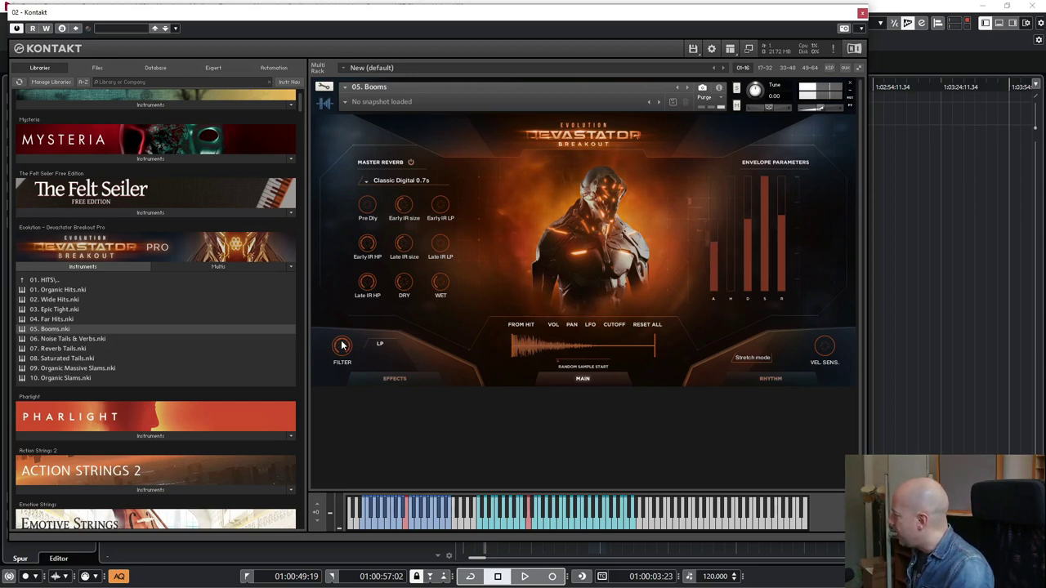
drag(330, 411, 376, 332)
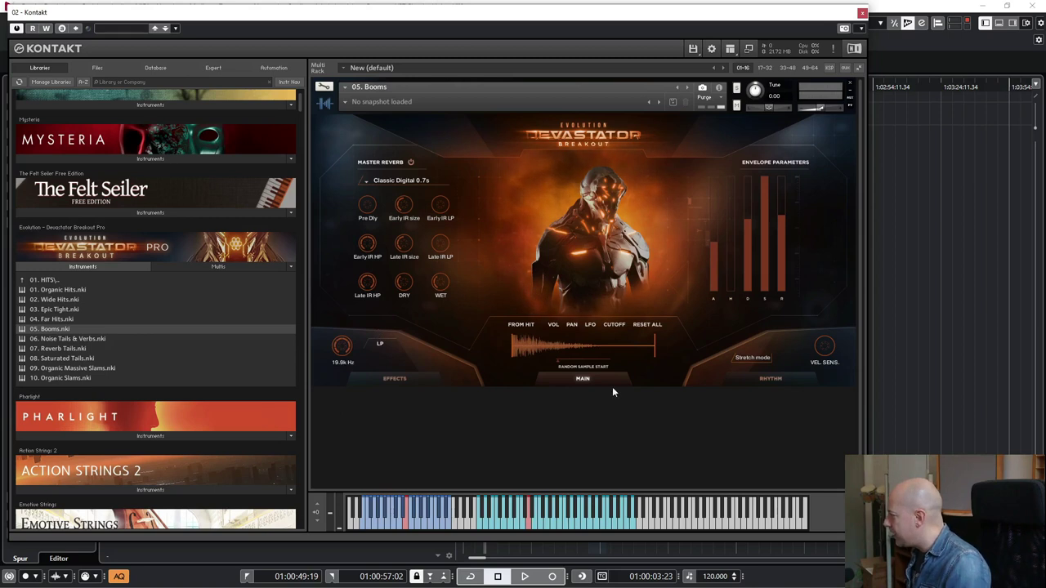
Add an LPF effect to the first slot of the Booms patch's master effects chain and adjust its cutoff
click(384, 381)
click(370, 230)
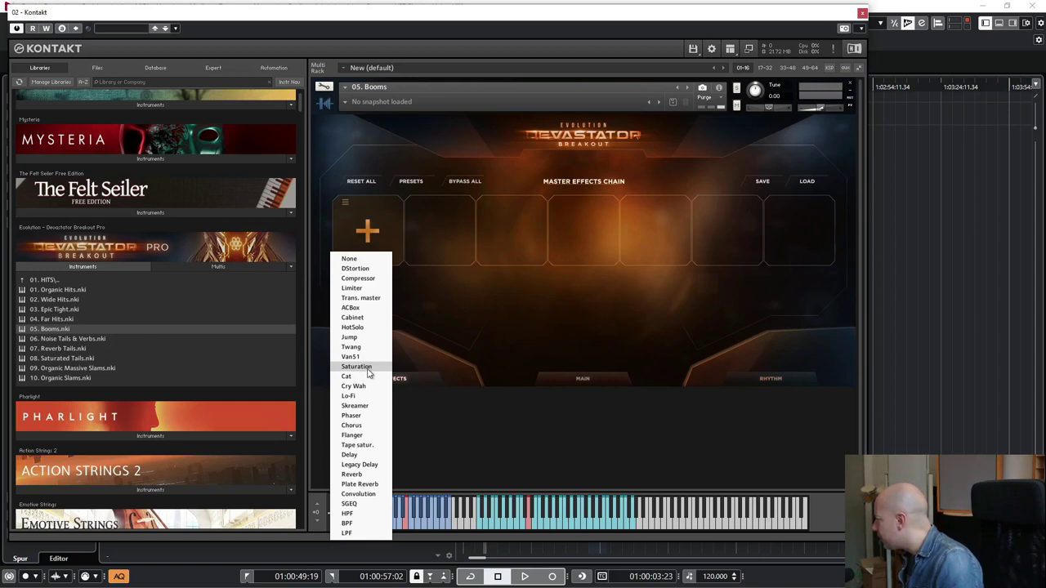
click(356, 534)
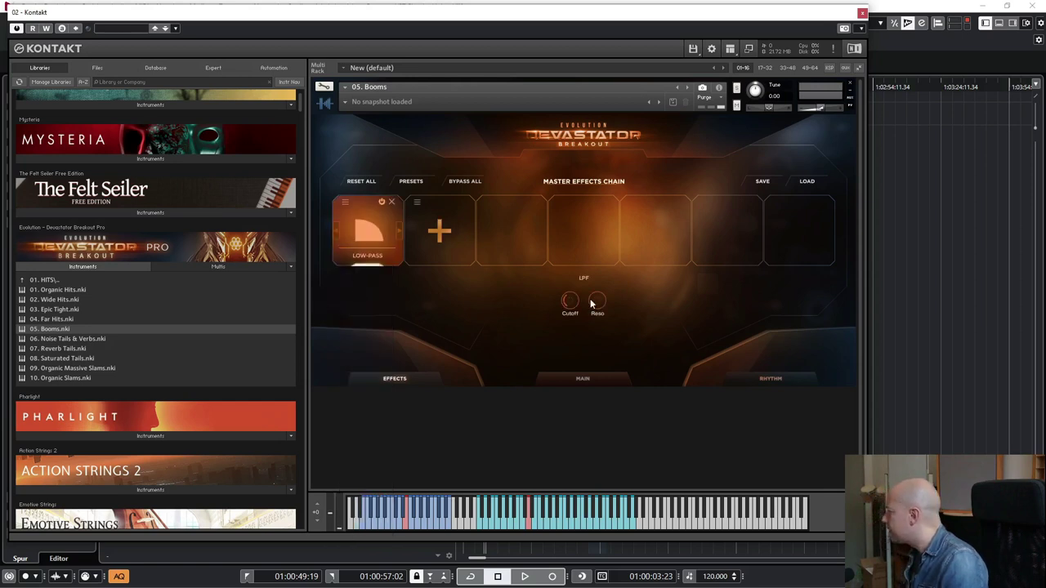
mouse_move(570, 307)
mouse_move(570, 308)
mouse_down()
mouse_move(558, 340)
mouse_move(571, 307)
mouse_up()
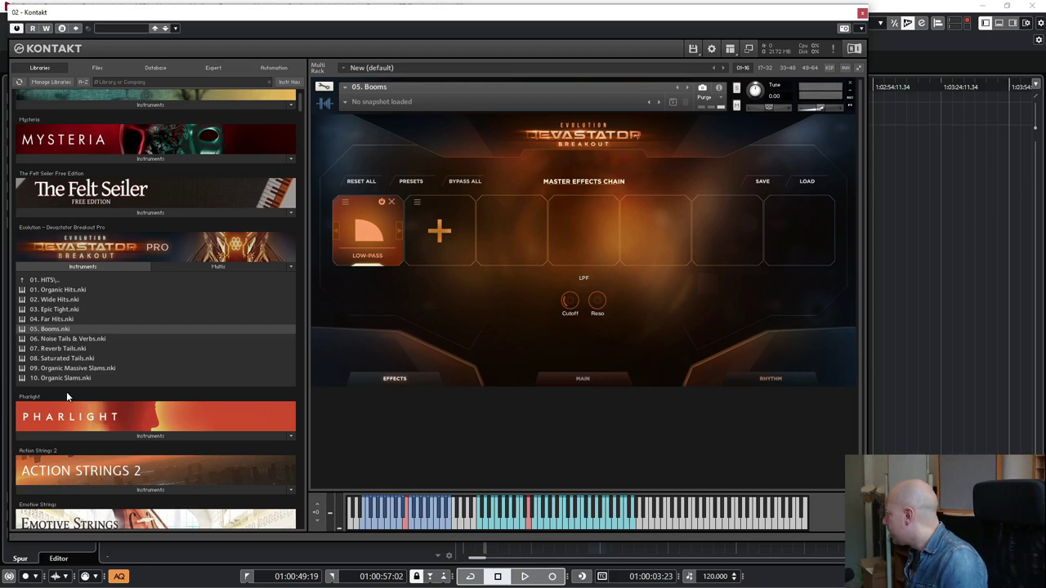
Audition the 06. Noise Tails & Verbs, 07. Reverb Tails and 08. Saturated Tails patches, replacing the loaded instrument each time
drag(546, 344, 547, 342)
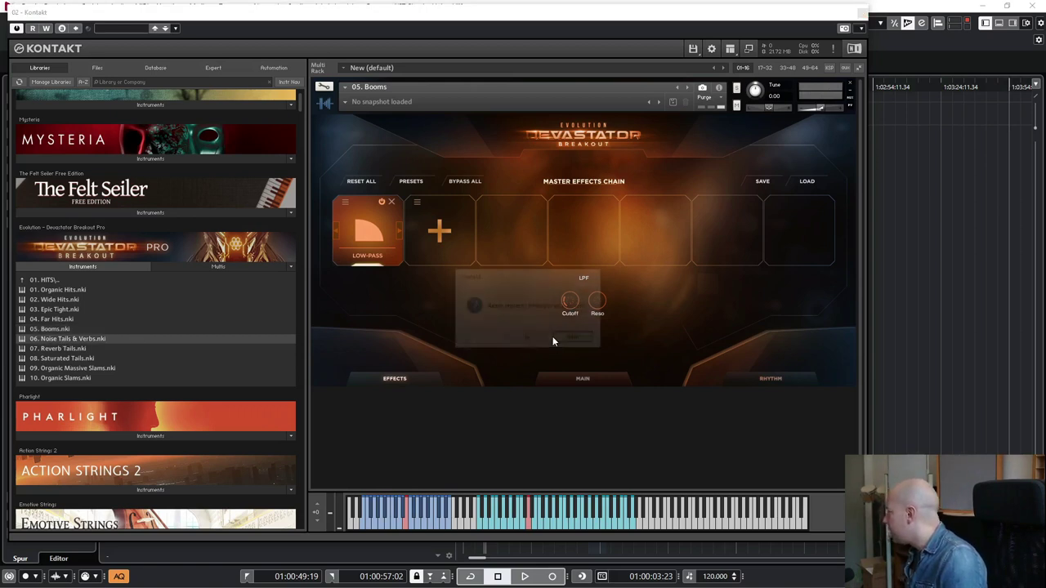
click(532, 338)
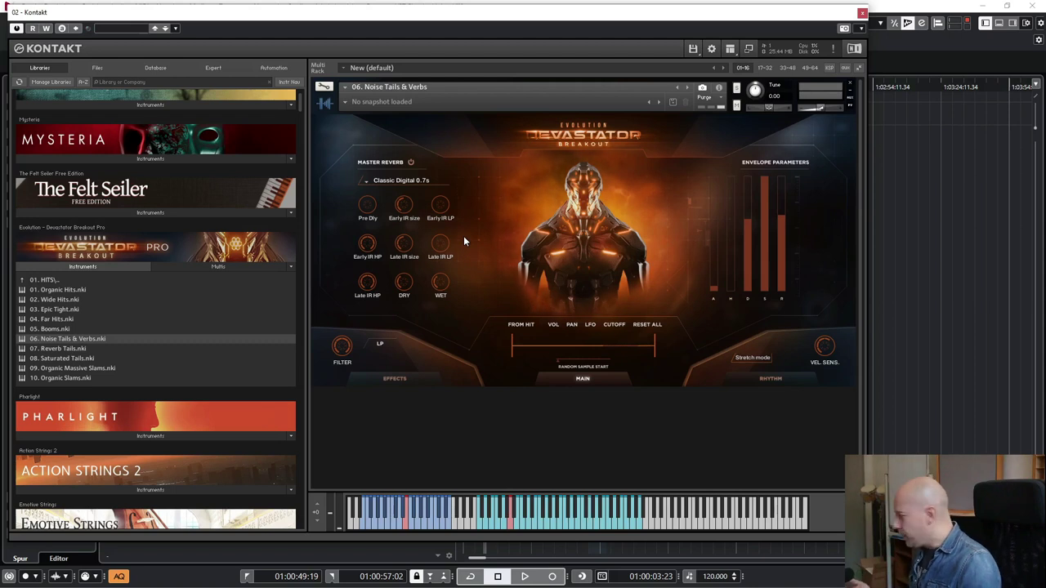
drag(57, 348, 491, 362)
click(528, 339)
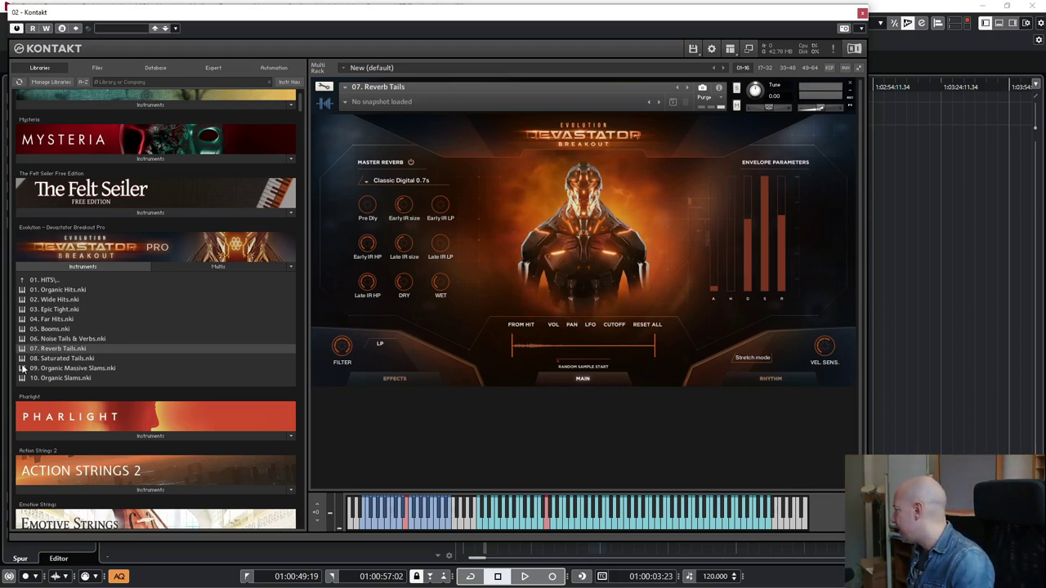
click(59, 360)
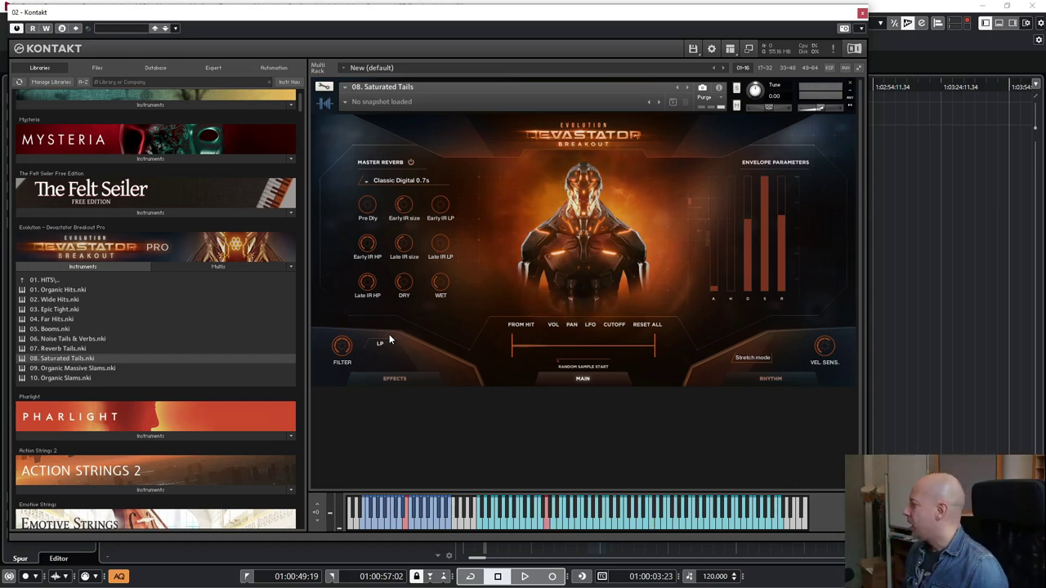
Audition the 09. Organic Massive Slams and 10. Organic Slams patches in place of the loaded instrument
drag(175, 367, 613, 410)
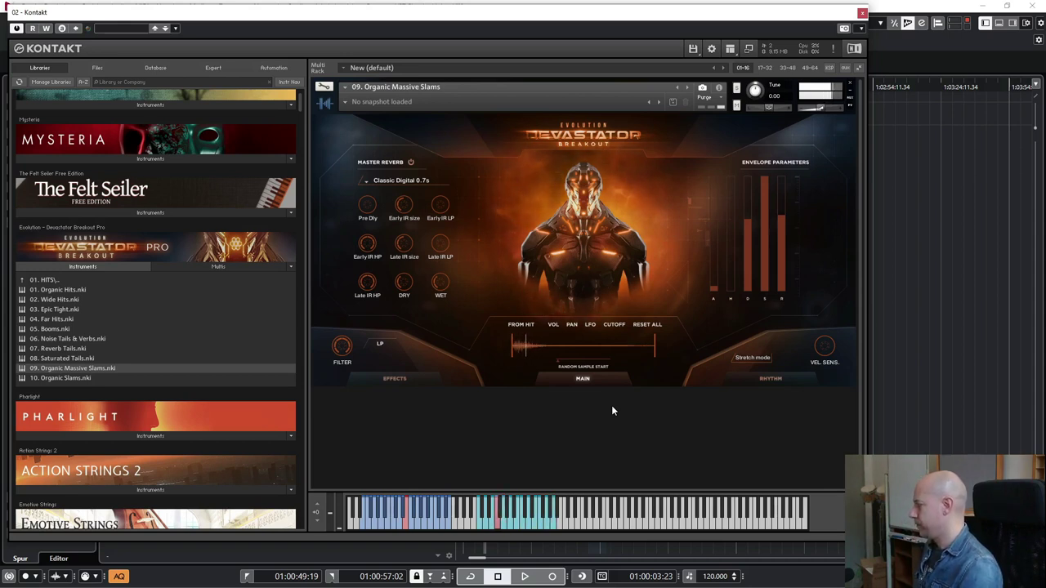
click(82, 377)
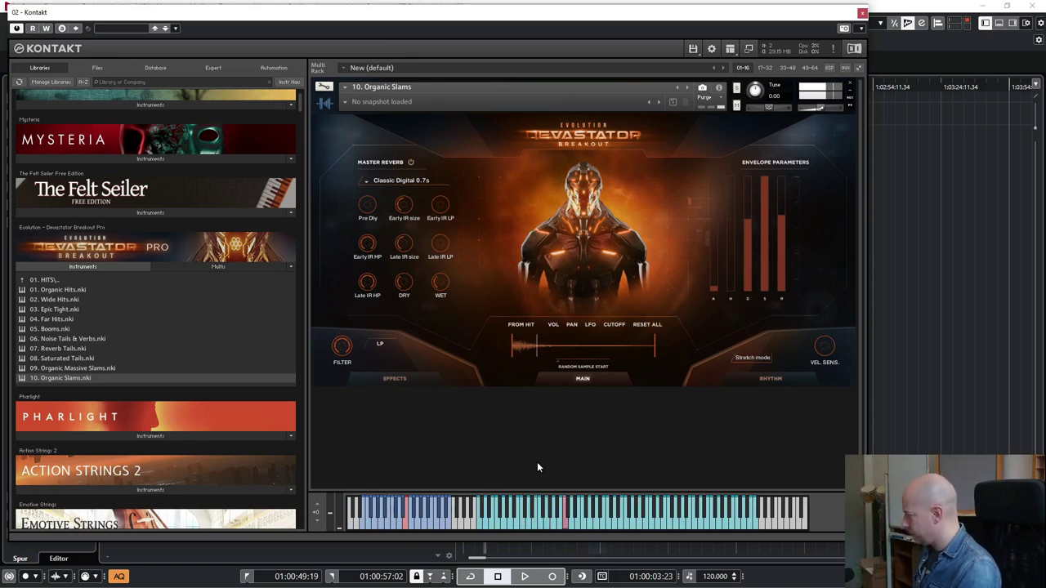
Switch from the HITS folder to 02. DRUMS and load the 01. Drum Kits instrument
click(93, 279)
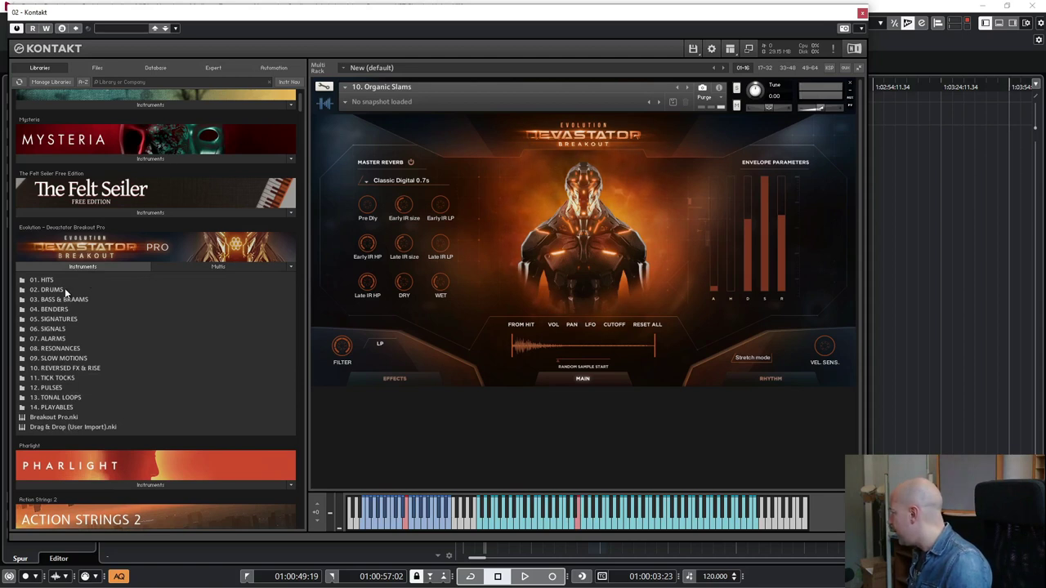
double_click(65, 289)
drag(59, 265, 527, 229)
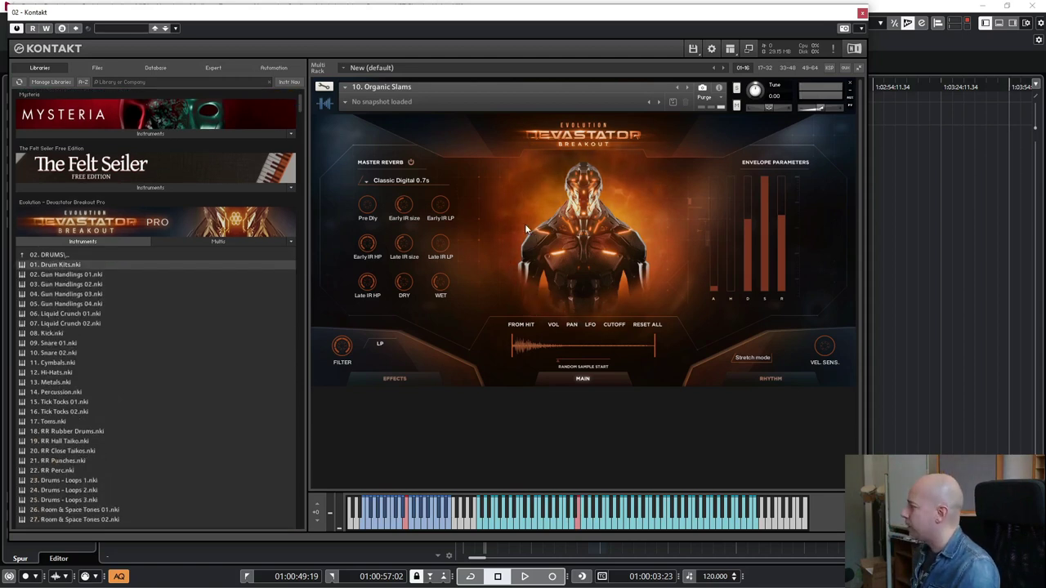
Select the Taiko 14 pad on F#1 and open the drum kit's settings
drag(511, 281, 491, 214)
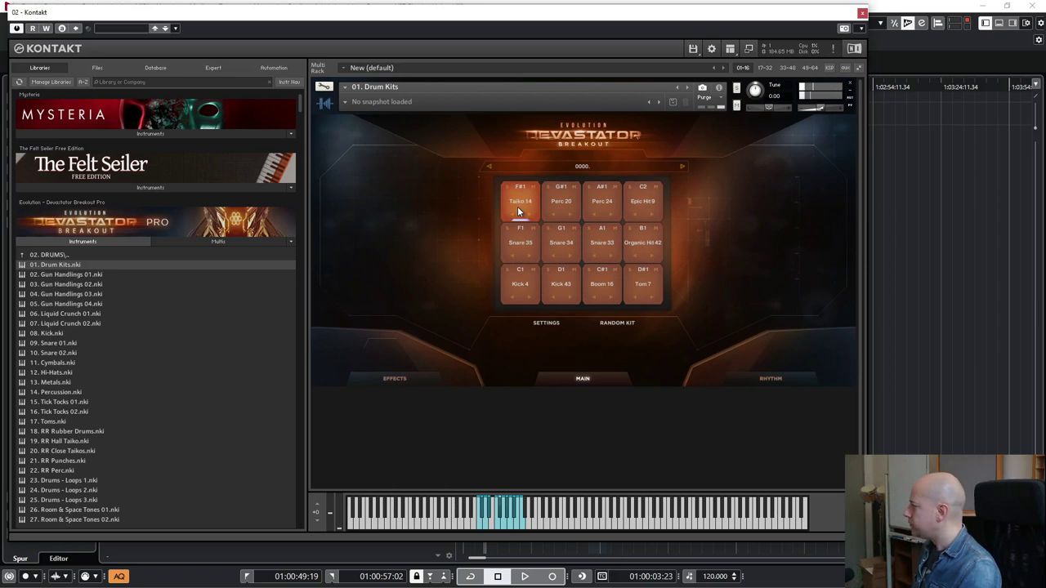
click(547, 323)
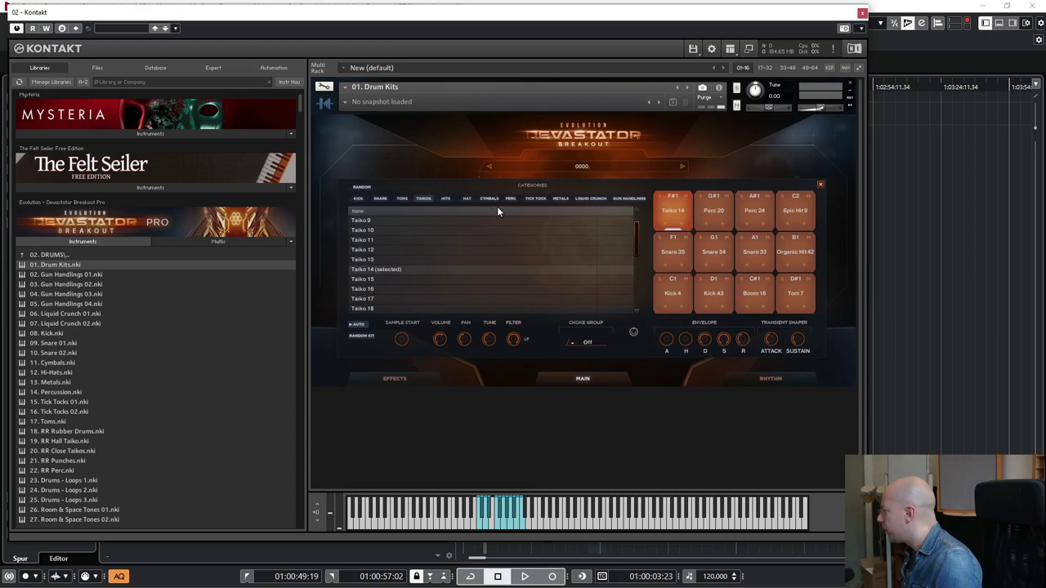
Audition the hi-hat samples from Hi Hat 01 to Hi Hat 10 in the Hat category
click(466, 199)
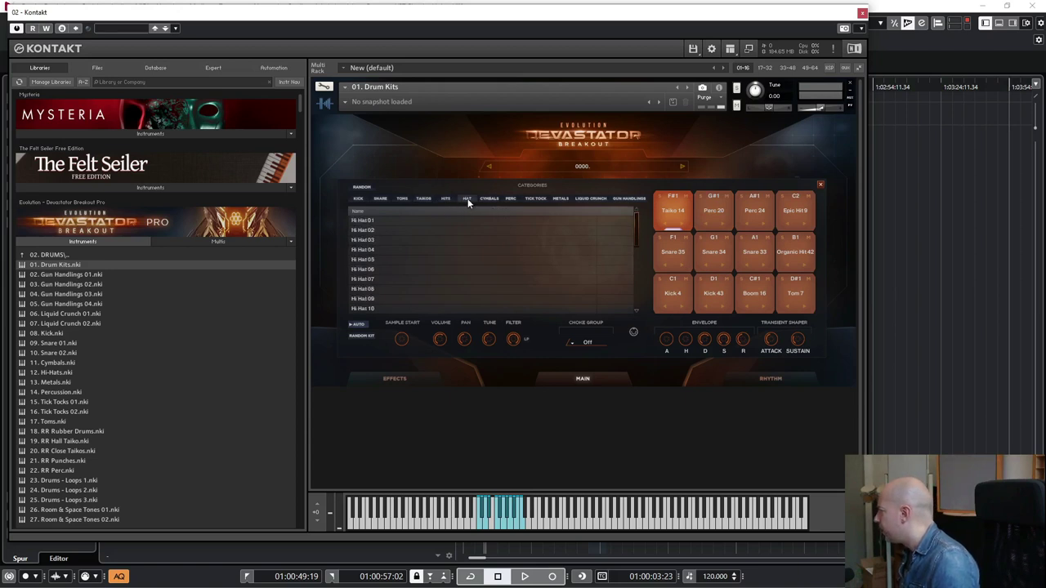
click(374, 219)
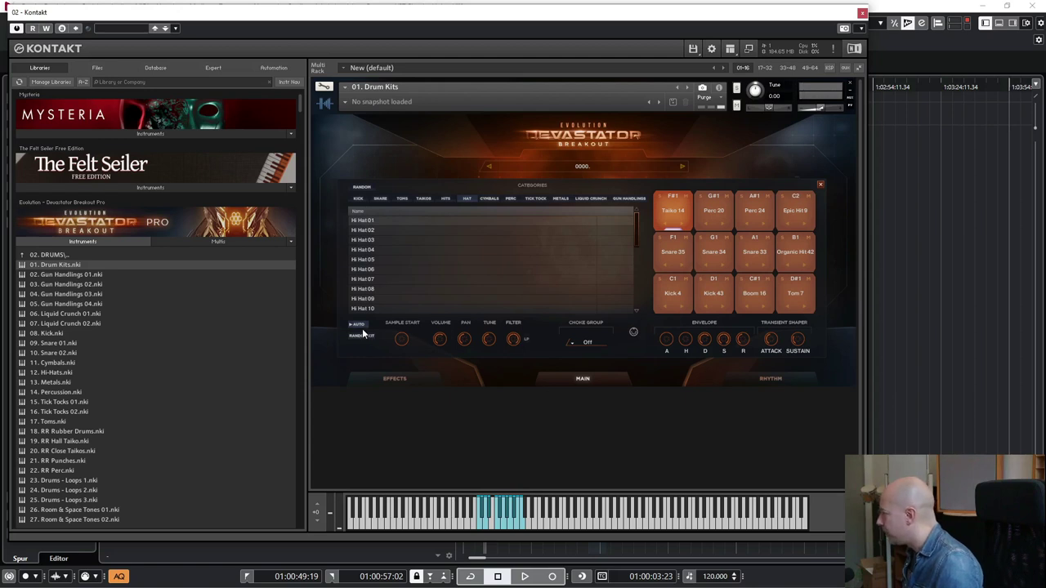
click(375, 230)
click(373, 239)
click(371, 249)
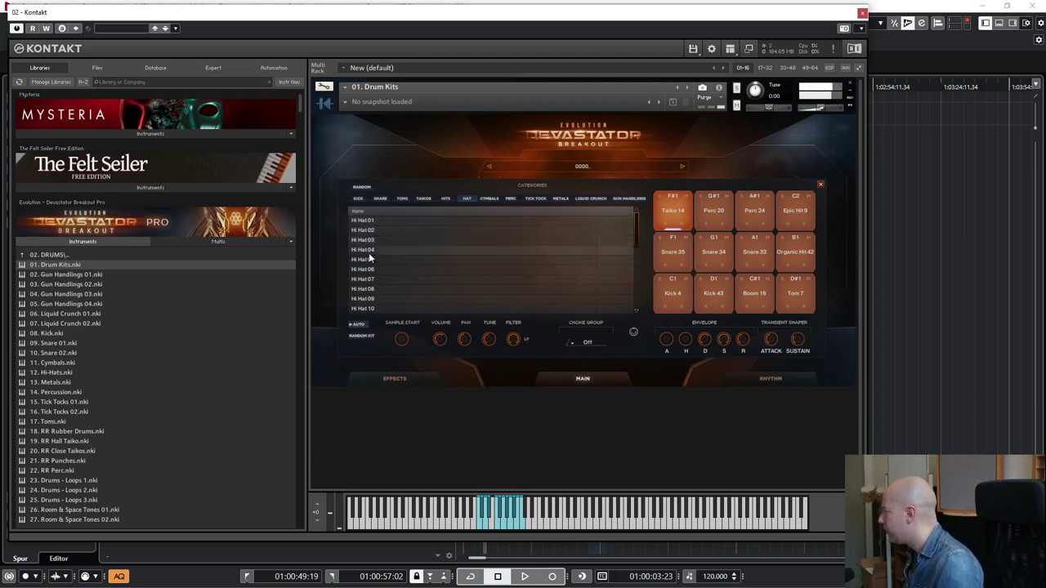
click(367, 259)
click(368, 269)
click(372, 288)
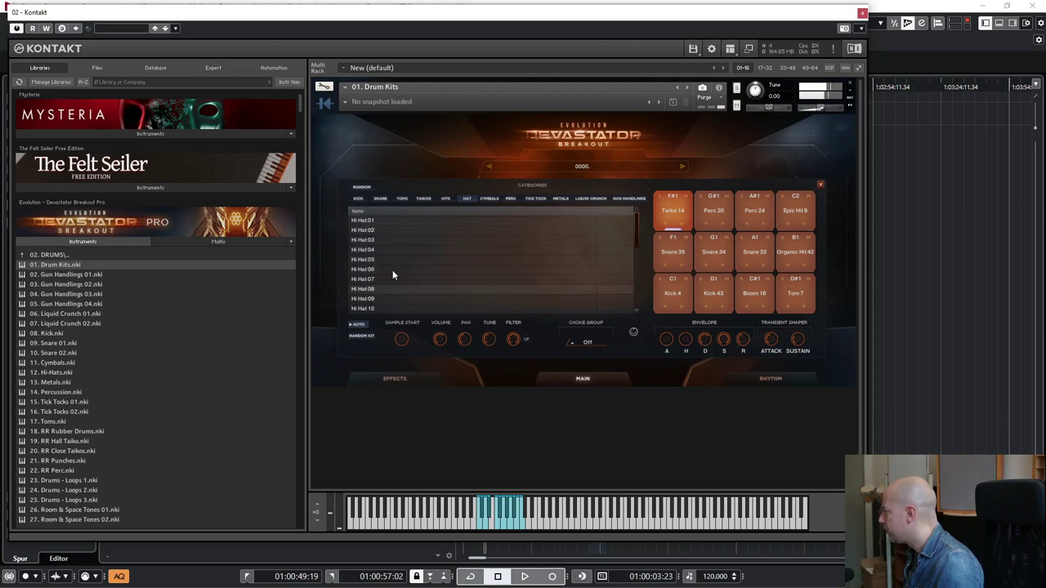
click(381, 299)
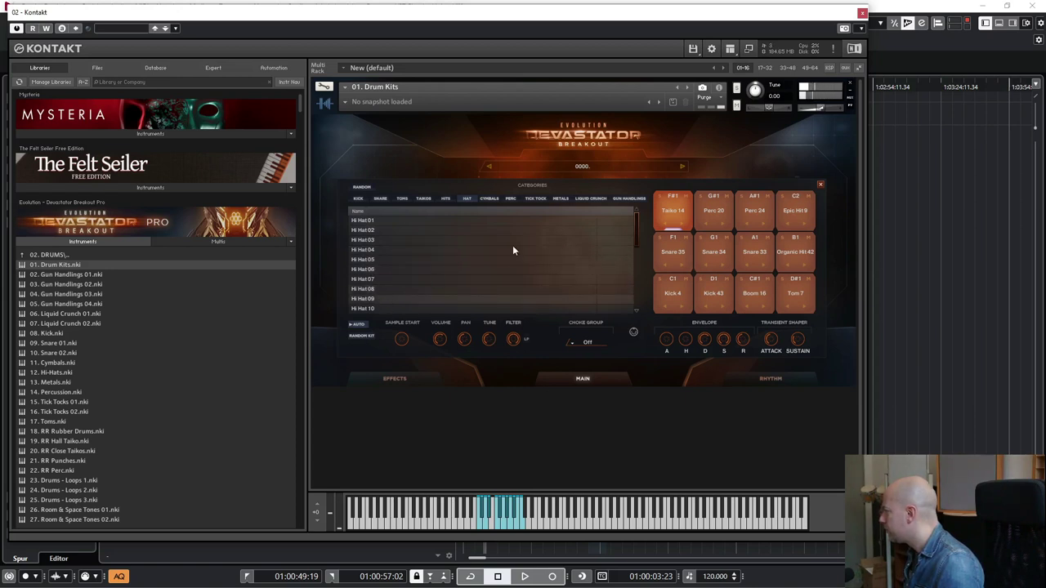
click(366, 300)
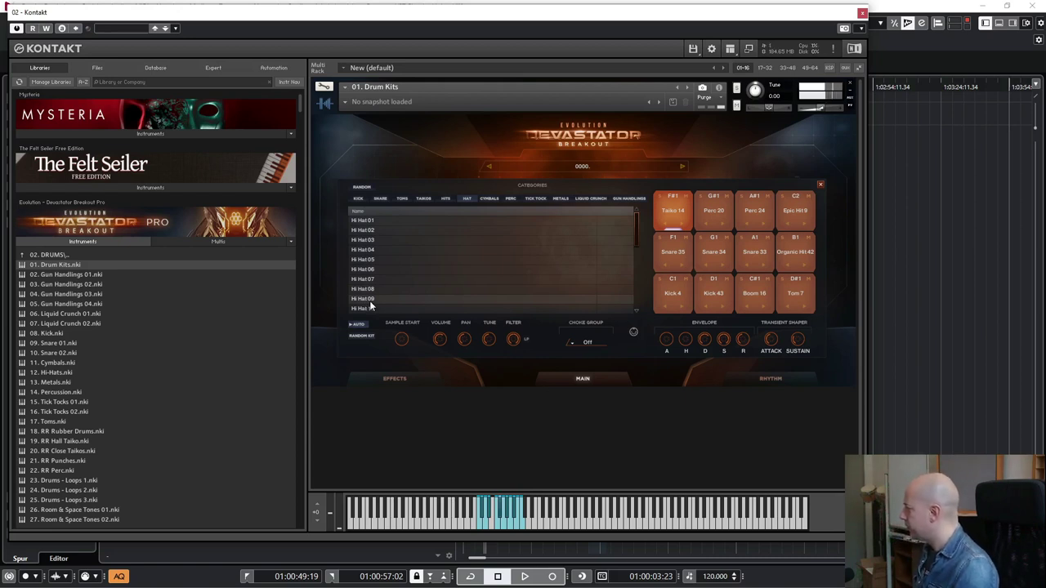
click(370, 304)
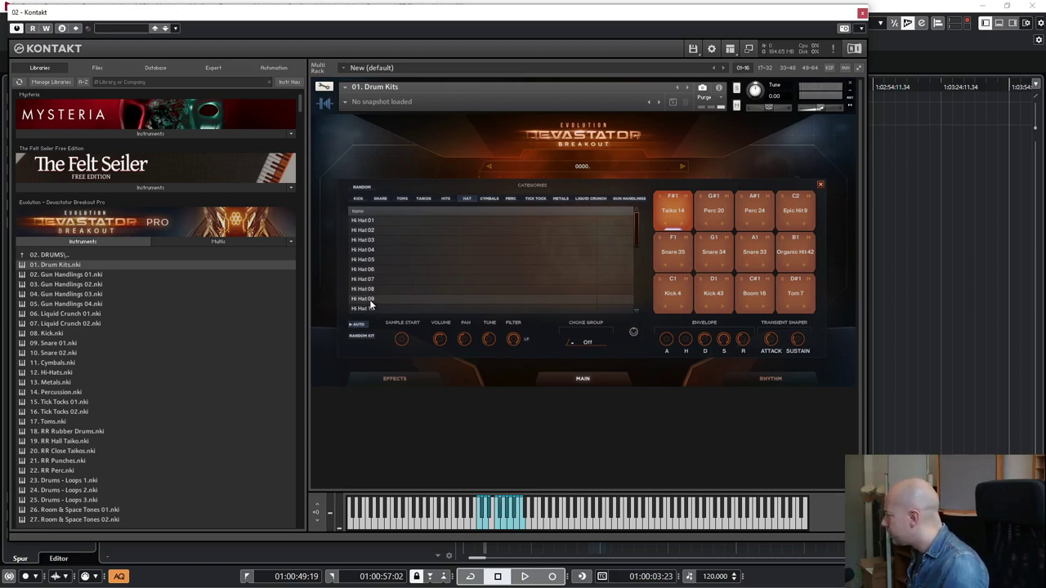
Assign Hi Hat 09 from the Hat category to the F#1 pad in place of Taiko 14
click(678, 208)
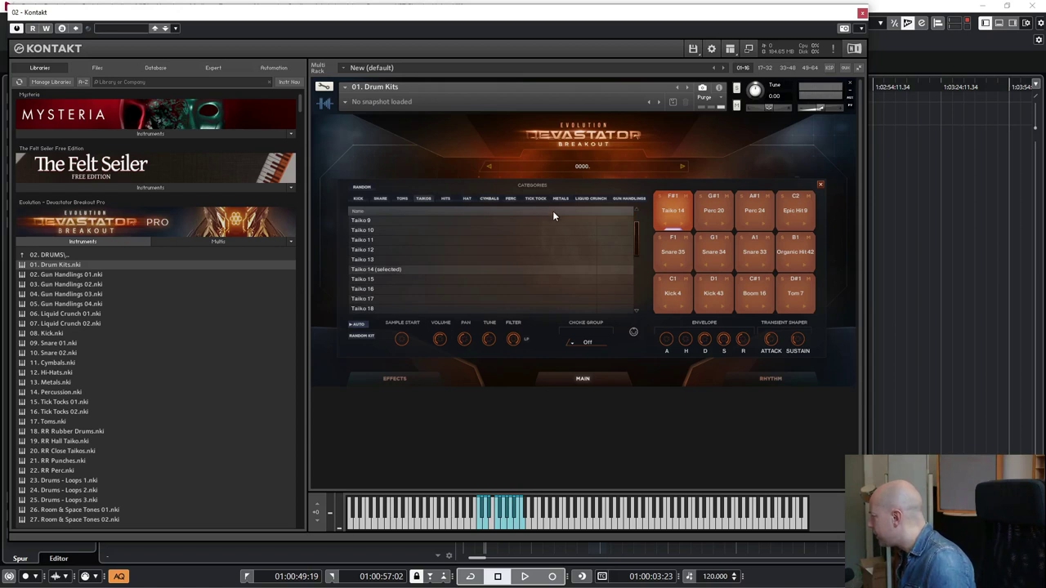
click(466, 199)
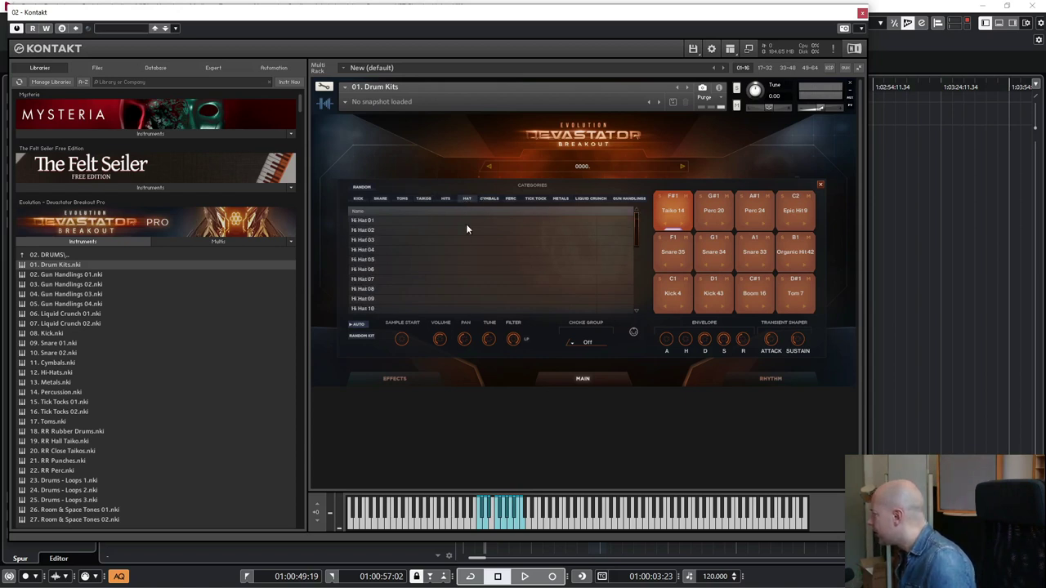
click(378, 298)
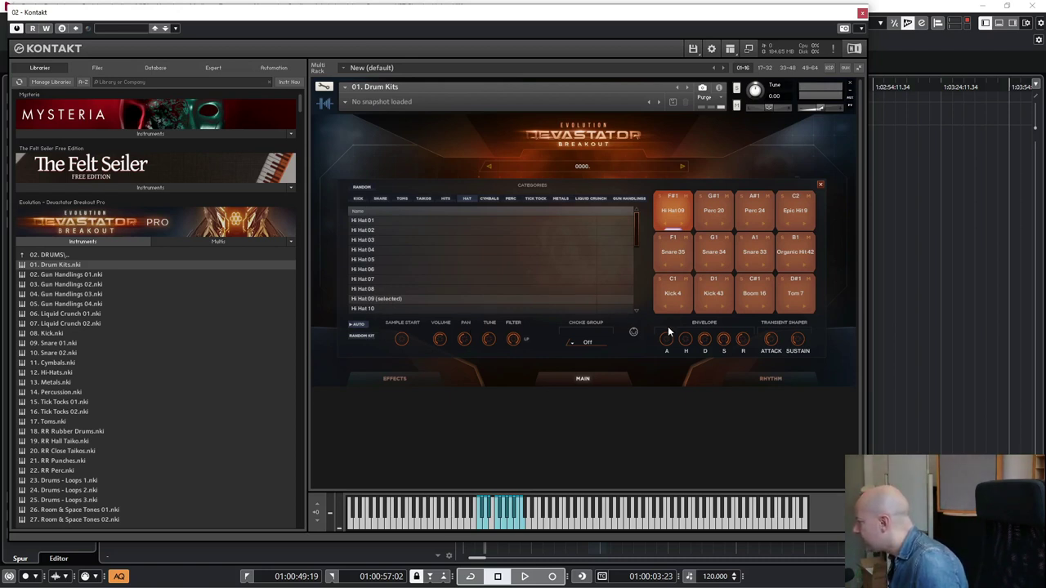
click(670, 209)
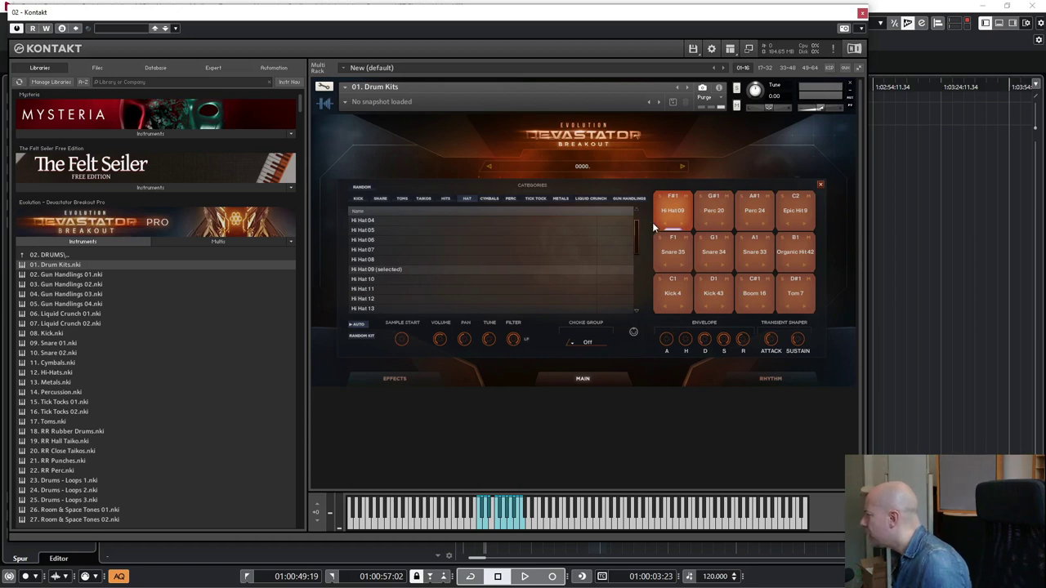
click(663, 228)
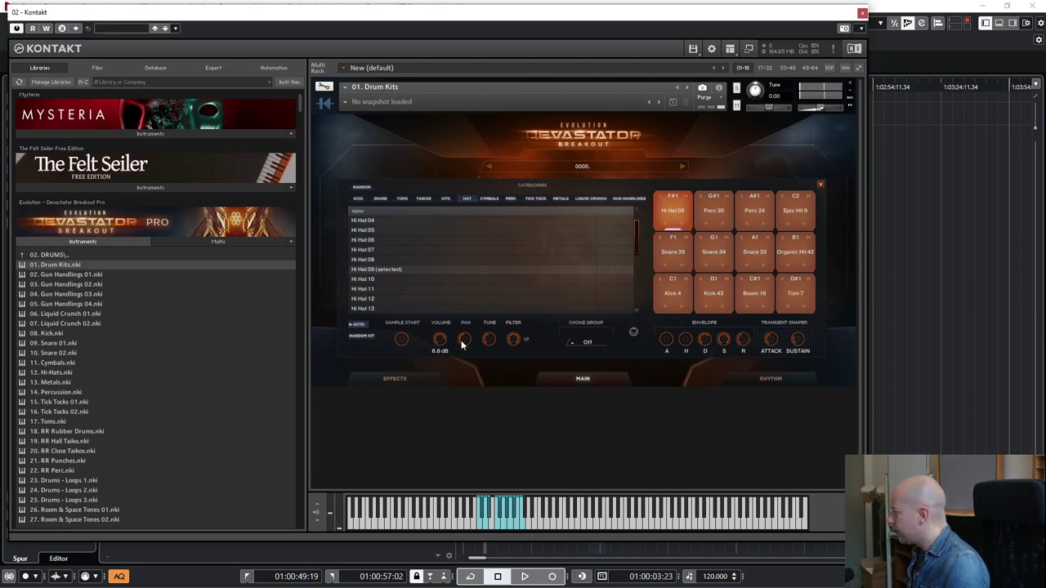
Adjust the pan of the Hi Hat 09 pad and set its transient shaper attack to -100%
drag(467, 338, 531, 337)
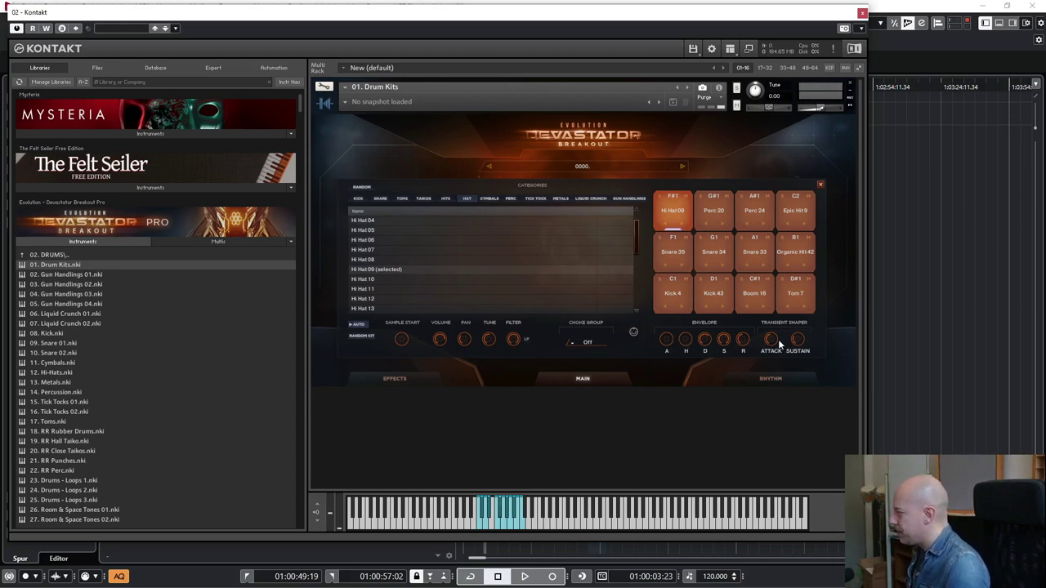
drag(772, 342, 786, 282)
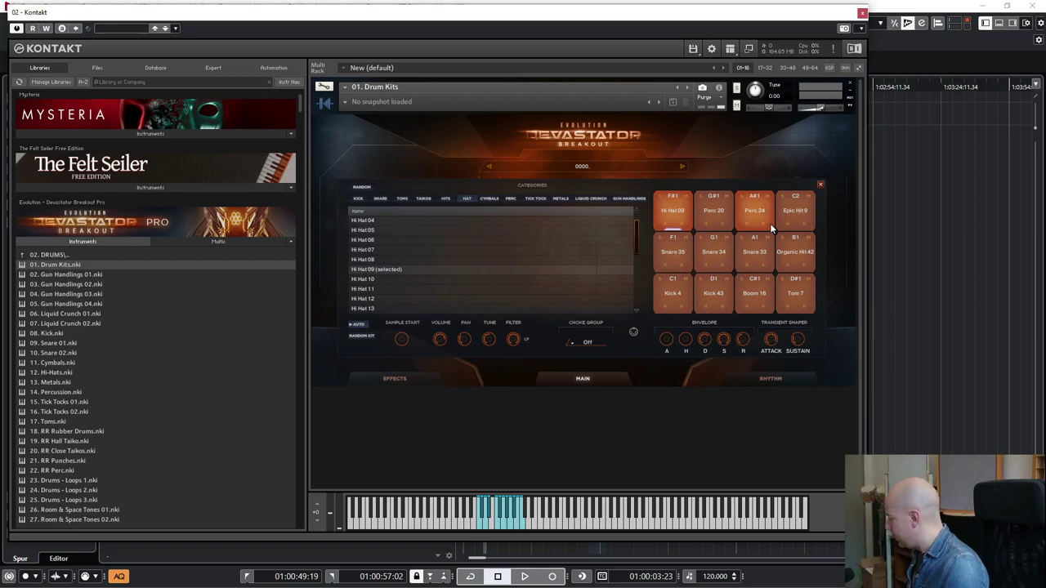
drag(771, 346, 769, 360)
drag(760, 396, 754, 426)
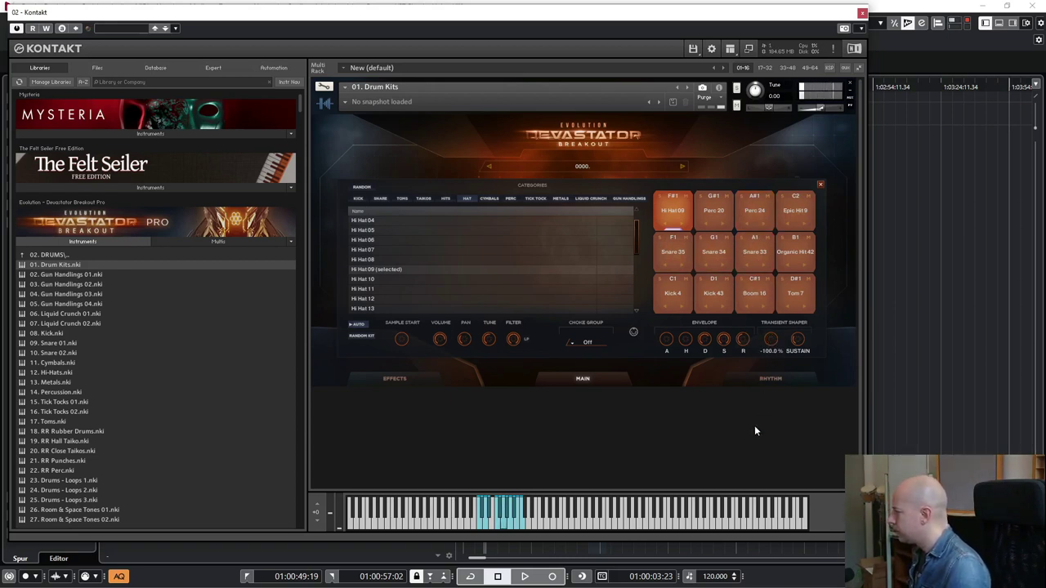
Select the Snare 34 pad on G1 and try out higher and lower transient shaper attack amounts on it
click(718, 258)
drag(765, 350, 773, 331)
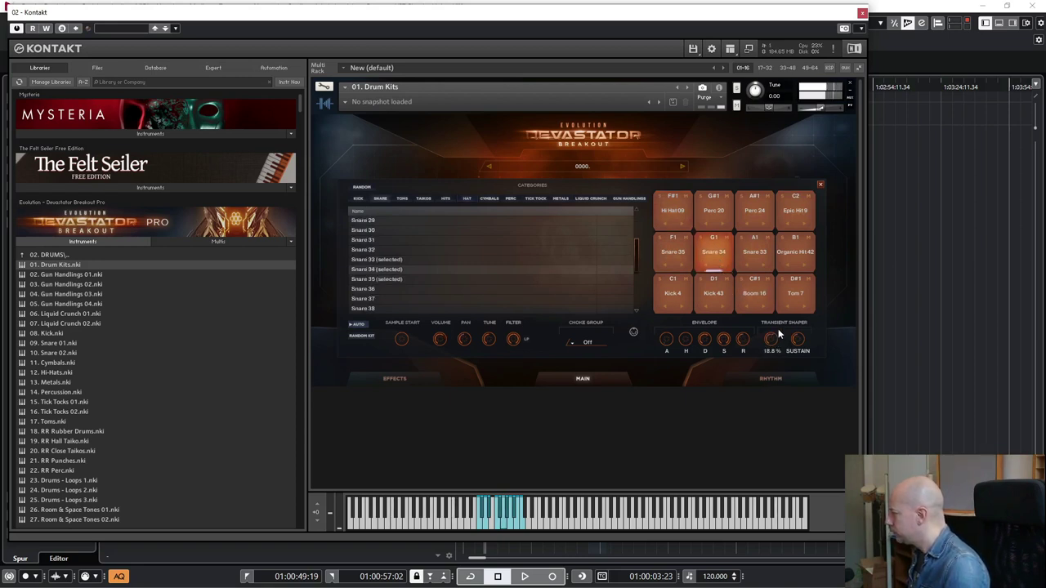
drag(790, 291, 781, 320)
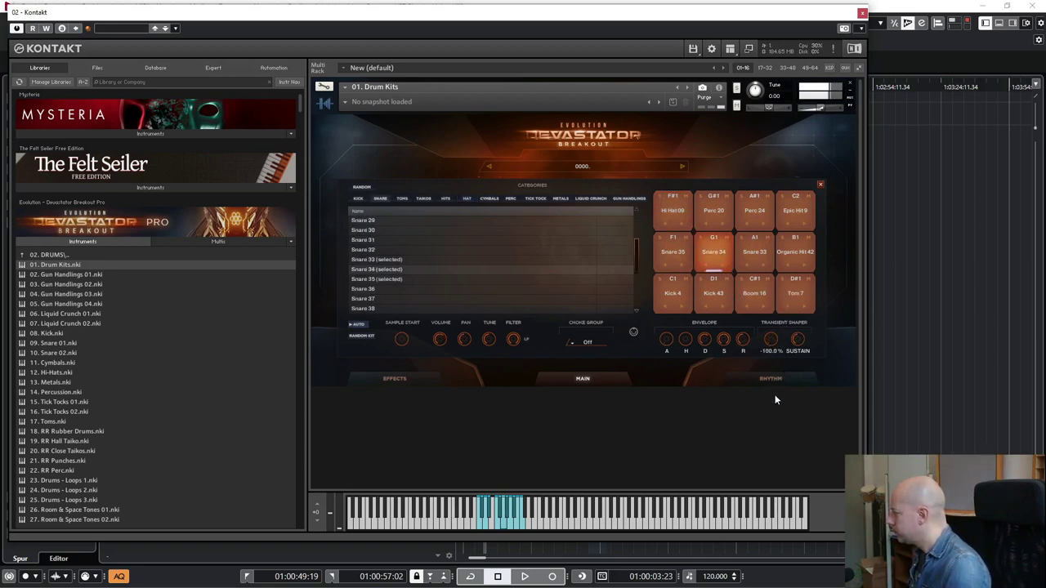
drag(784, 374, 818, 349)
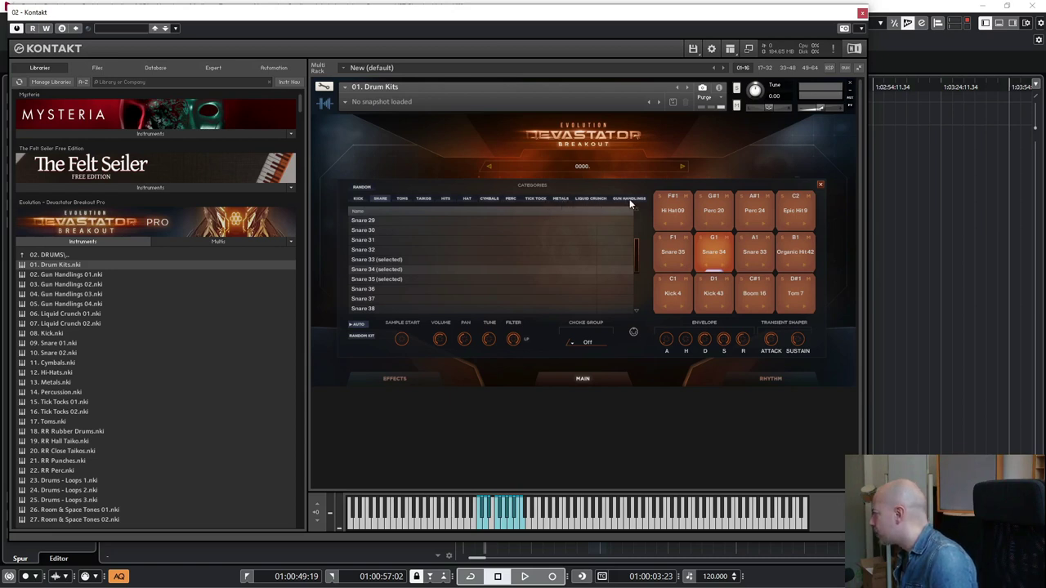
Audition several Tick Tock samples for the G1 pad and assign Tick Tock 5 to it
click(536, 199)
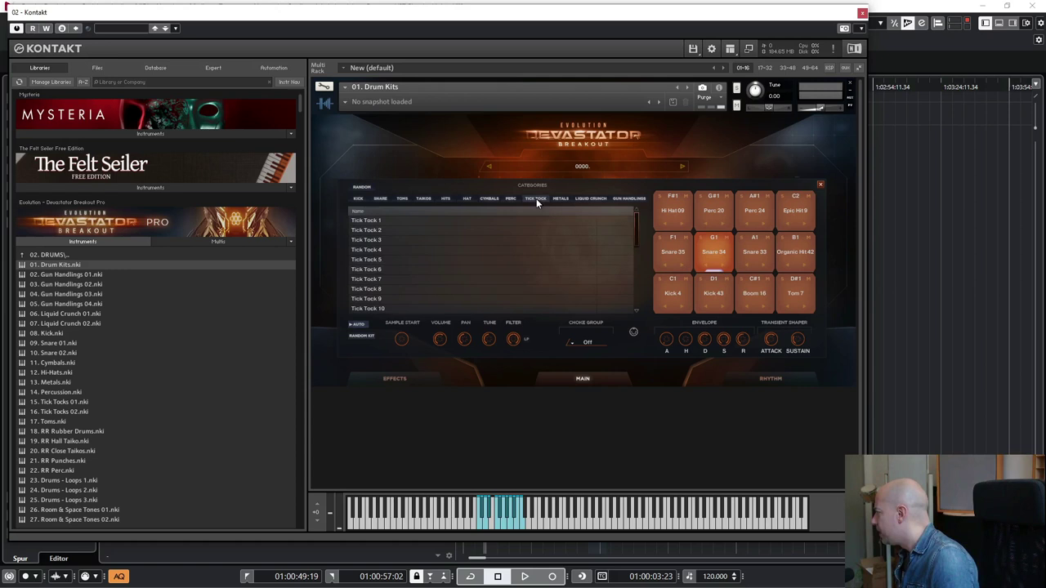
click(380, 223)
click(378, 230)
click(371, 270)
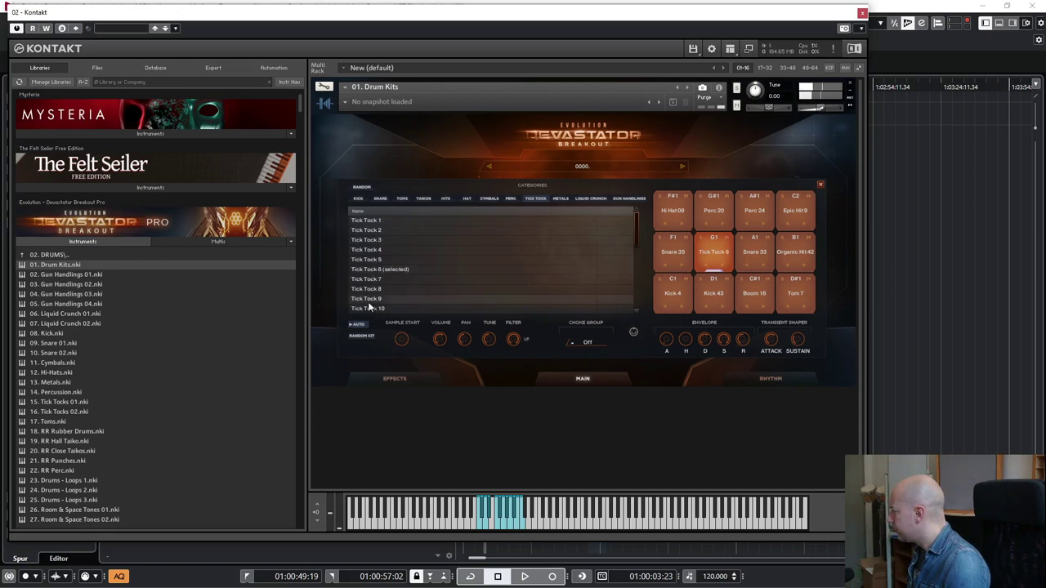
click(384, 237)
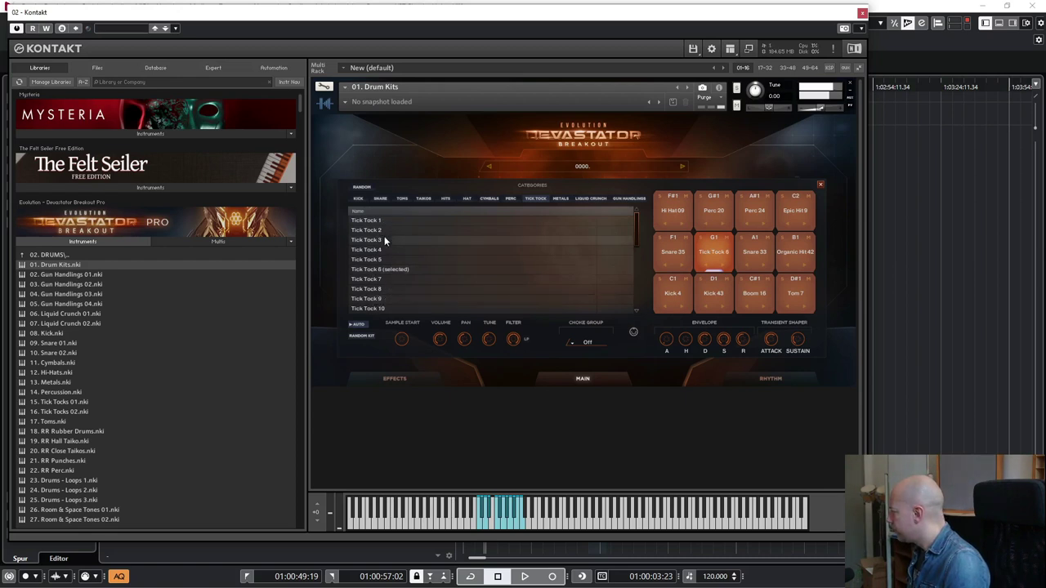
click(378, 259)
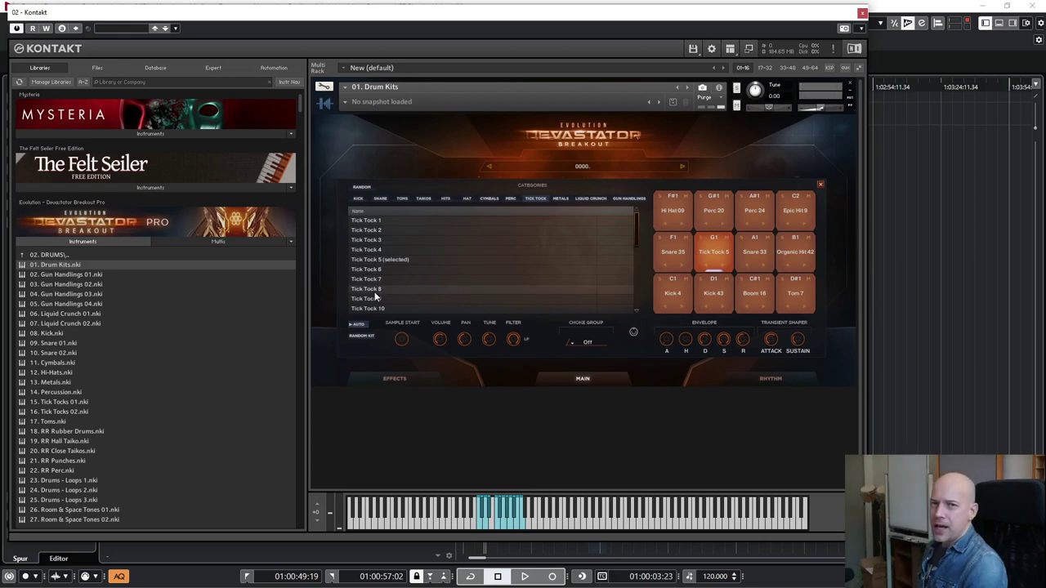
Close the drum kit's settings and generate a random kit across all twelve pads
click(821, 185)
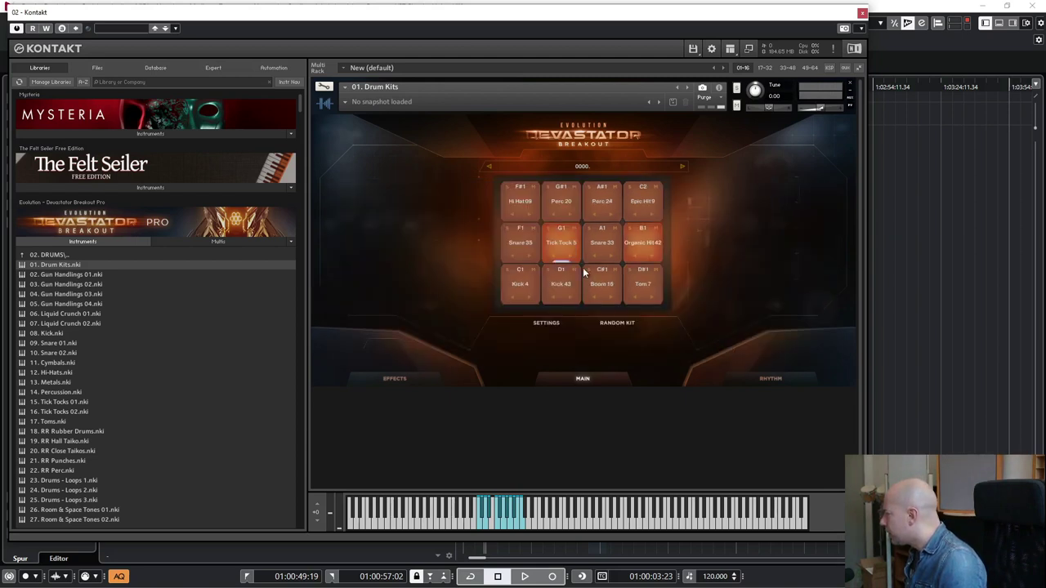
click(547, 324)
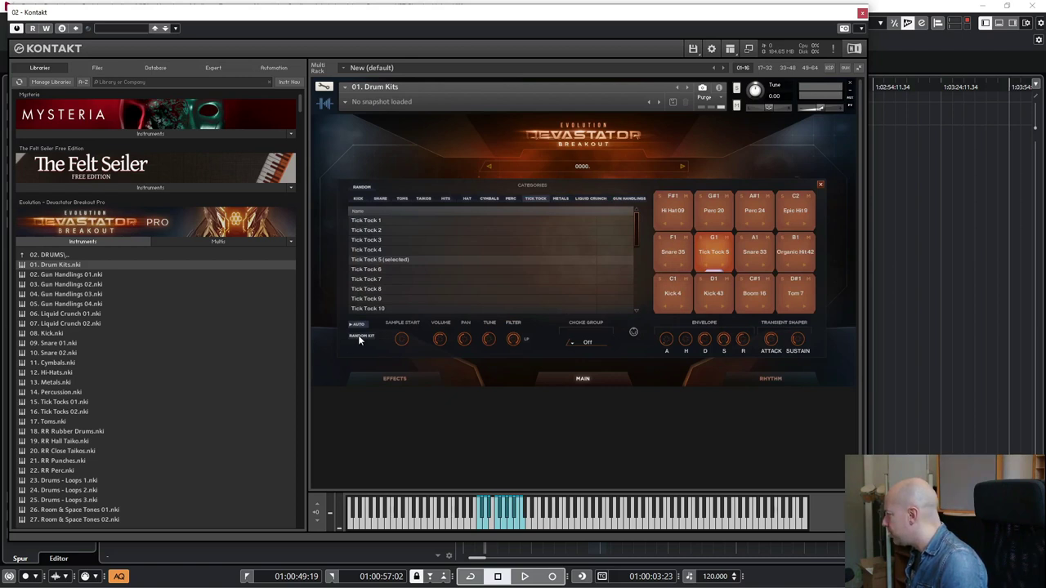
click(822, 184)
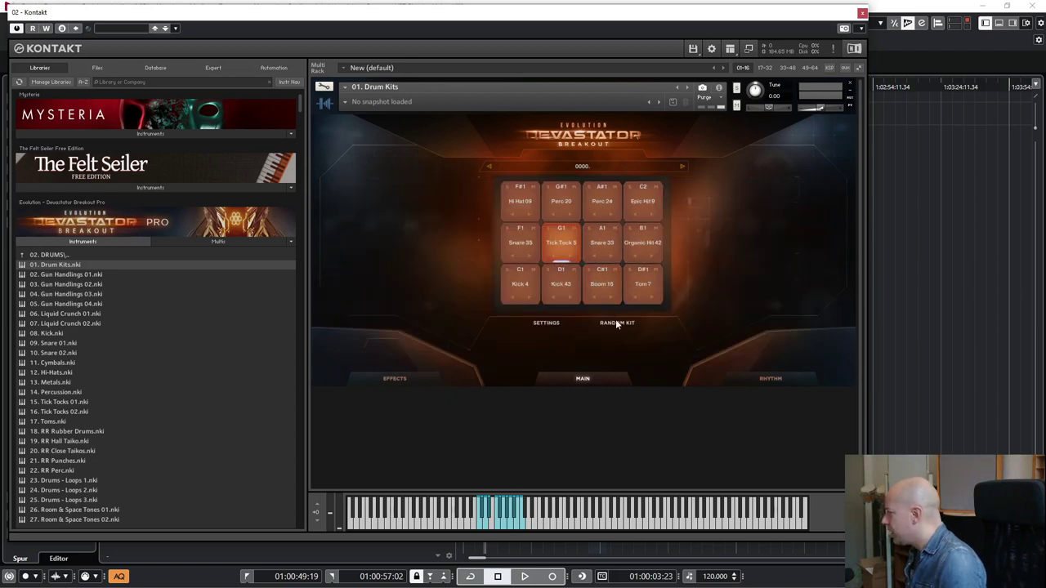
click(617, 324)
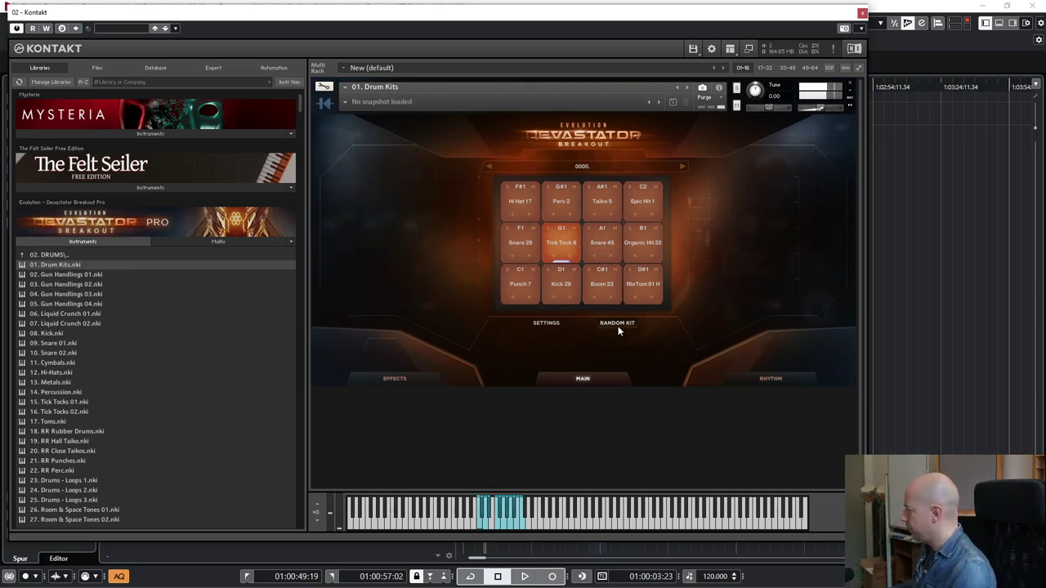
Load the factory preset Drum Kit 03 - Hybrid Hip Hop, then replace it with Drum Kit 06 - Modern Rock
click(594, 164)
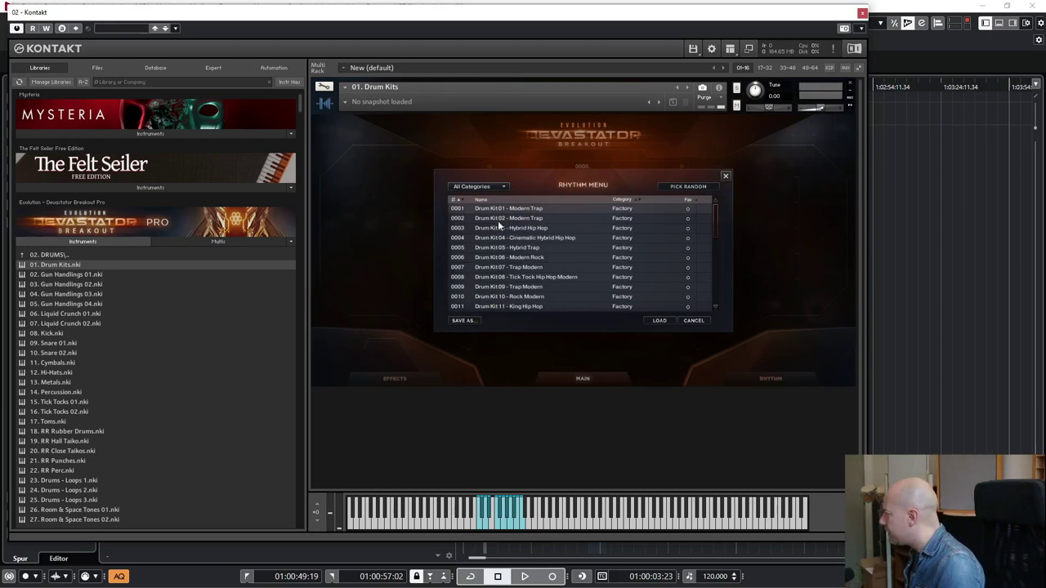
click(557, 228)
click(666, 320)
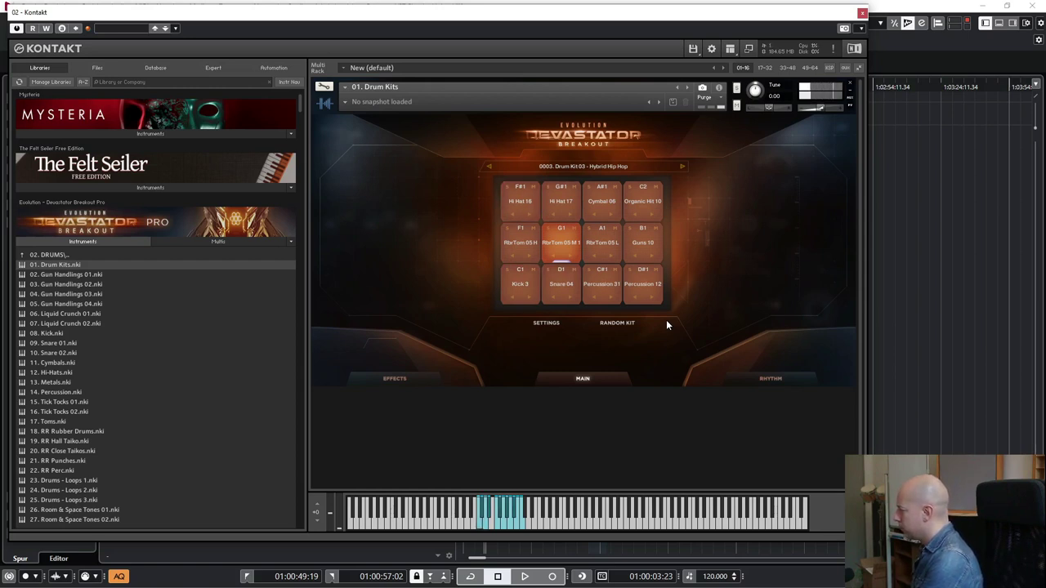
click(584, 167)
double_click(541, 256)
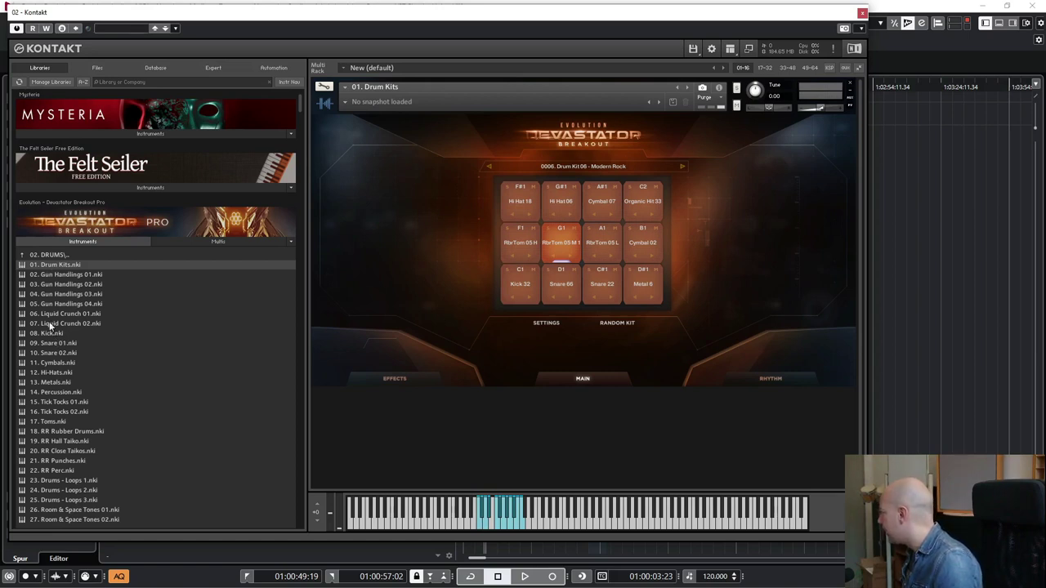
Replace the Drum Kits instrument with 08. Kick and turn off its stretch mode
drag(47, 335, 509, 275)
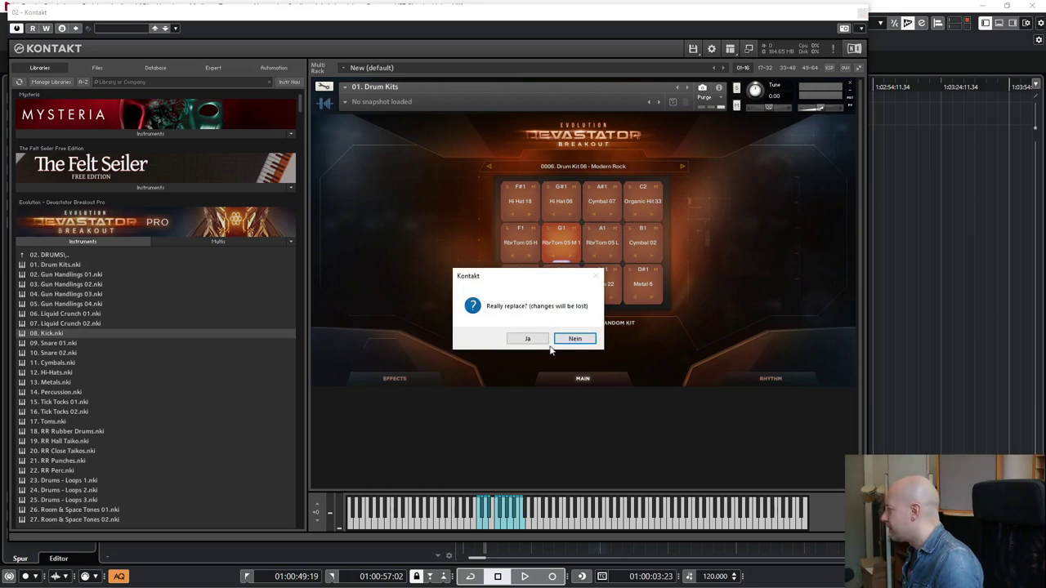
click(538, 334)
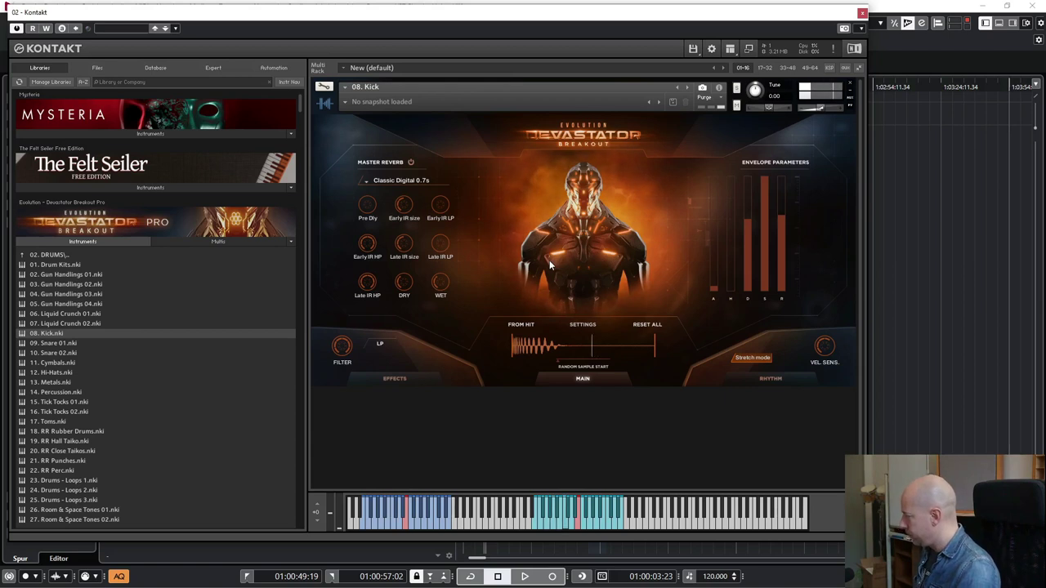
click(751, 358)
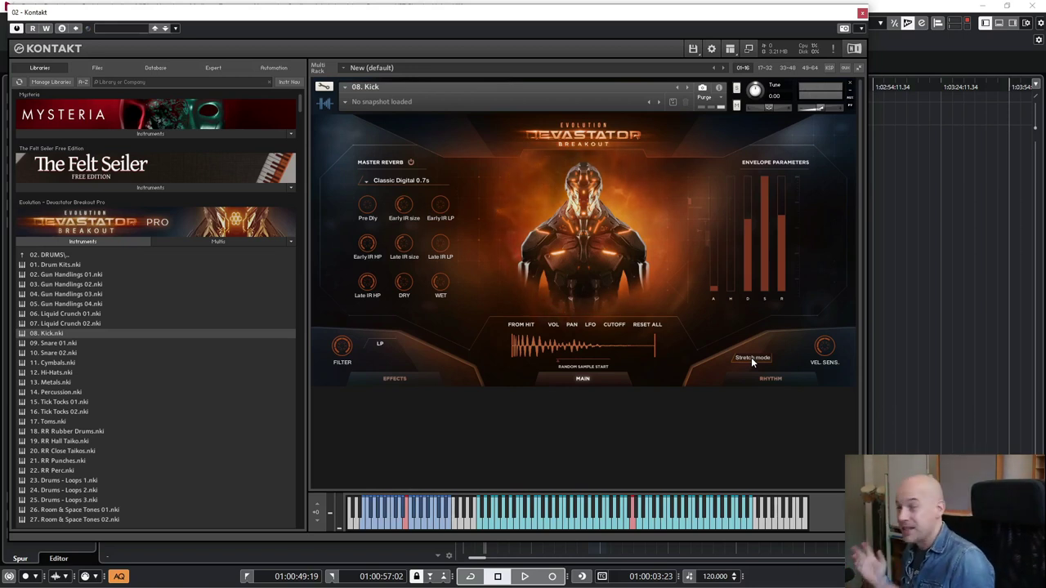
Audition the 10. Snare 02 and 15. Tick Tocks 01 patches in place of the loaded instrument
double_click(55, 353)
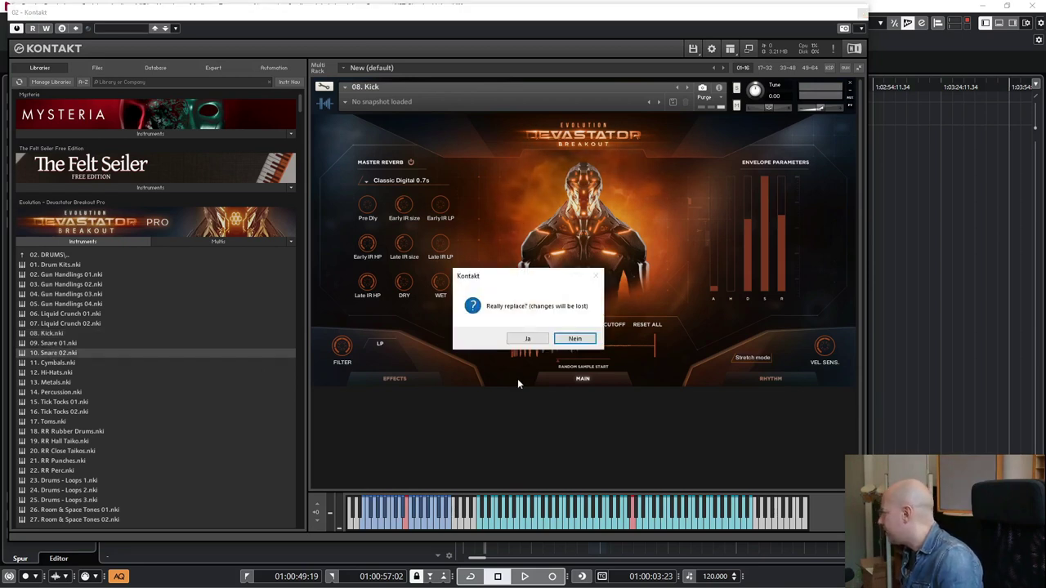
click(539, 339)
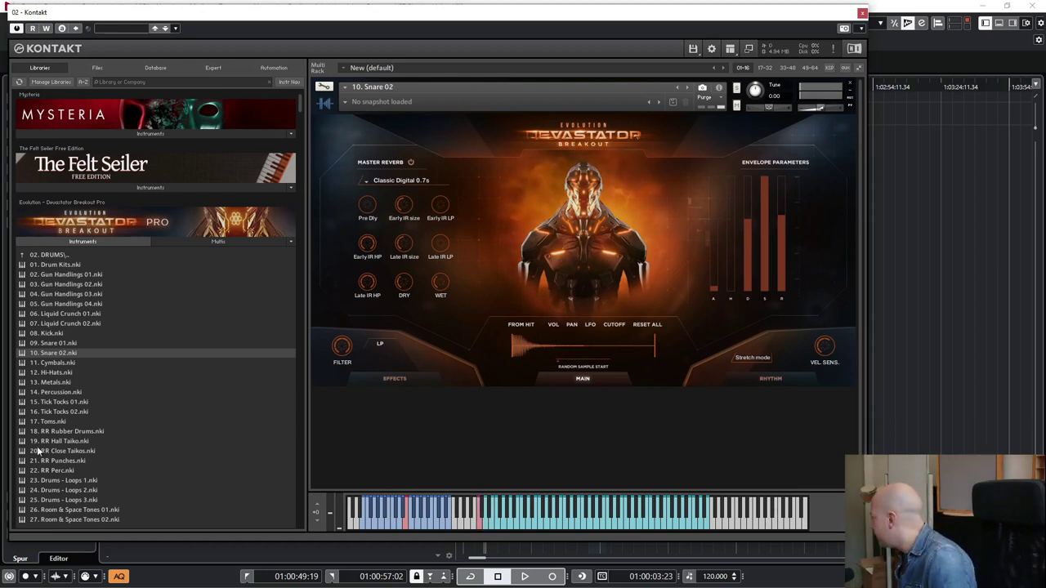
click(69, 402)
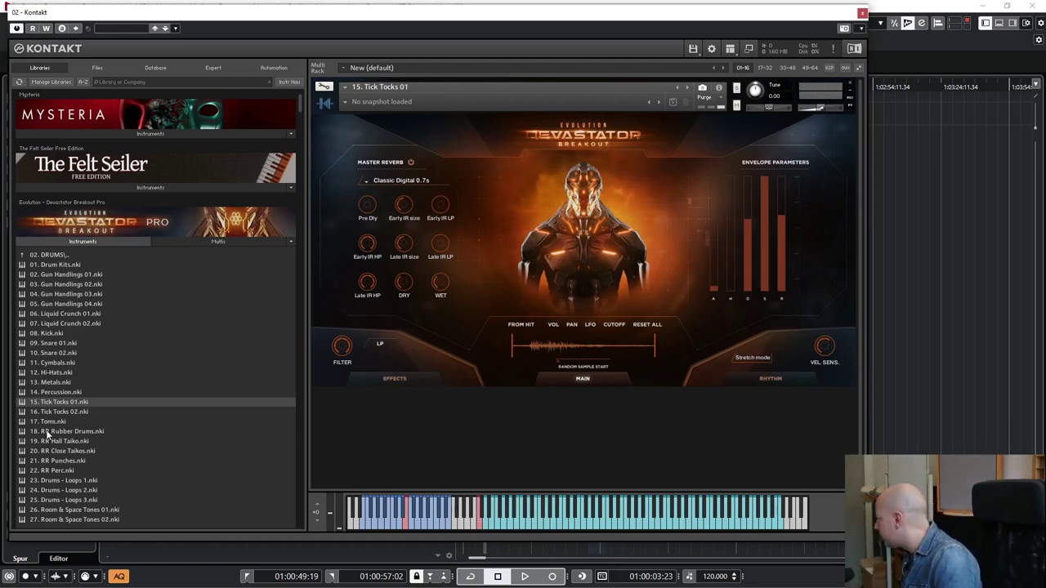
Audition the 18. RR Rubber Drums patch in place of the loaded instrument and view its rhythm sequencer
click(79, 432)
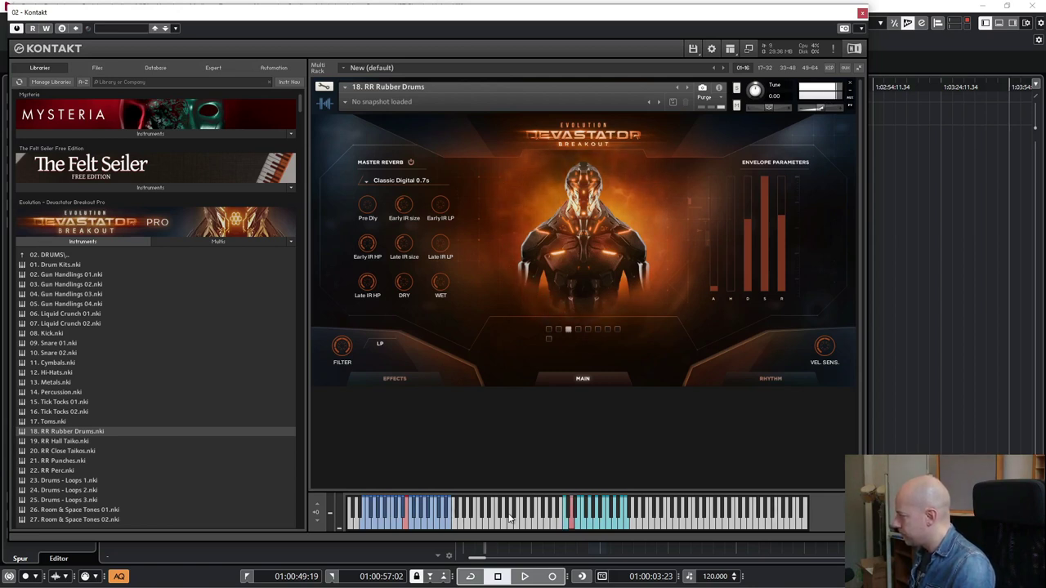
click(786, 379)
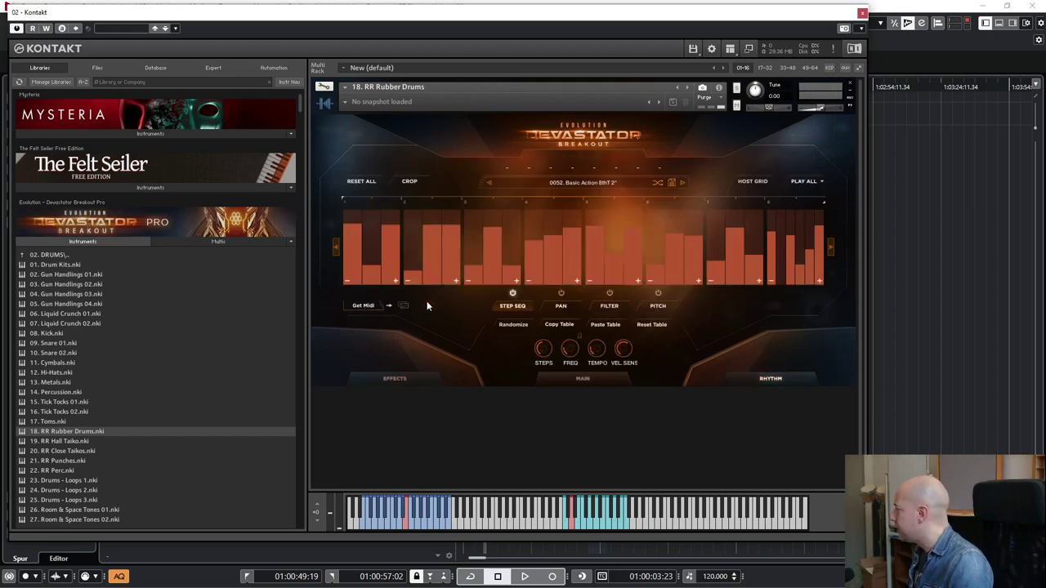
click(575, 379)
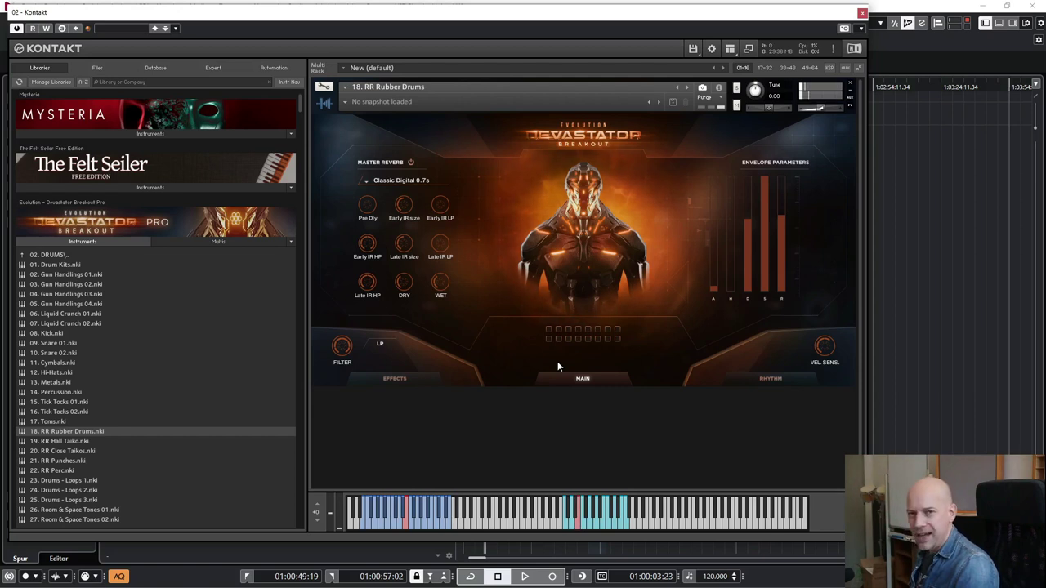
Replace the loaded instrument with 22. RR Perc, audition it and check its rhythm sequencer
double_click(56, 470)
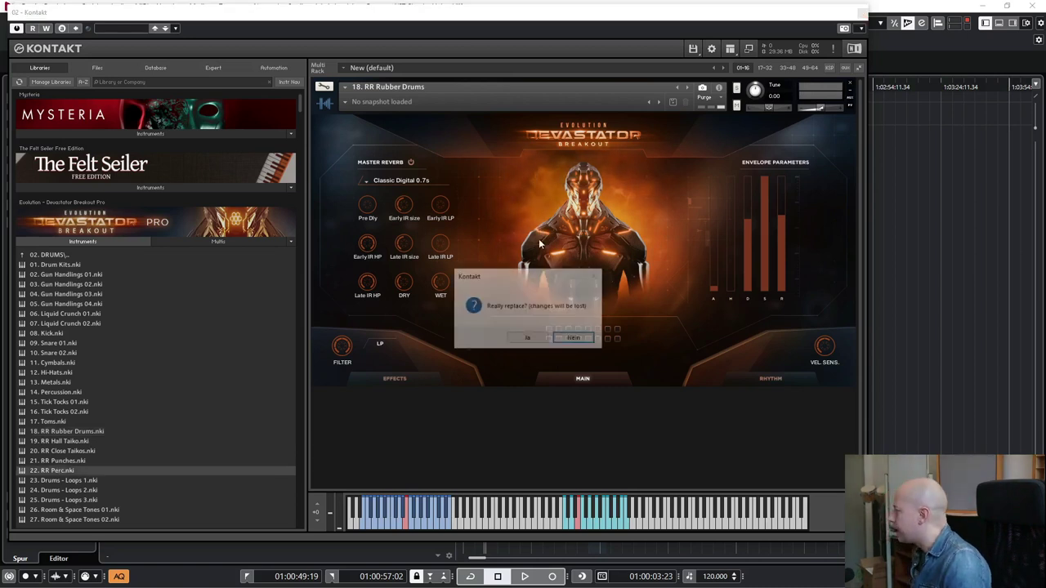
click(526, 340)
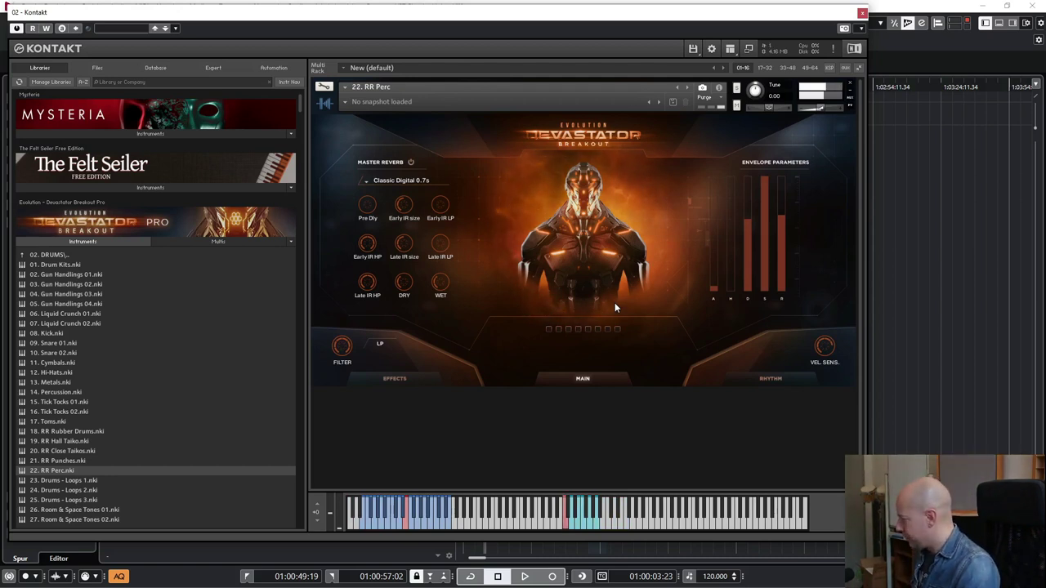
click(759, 378)
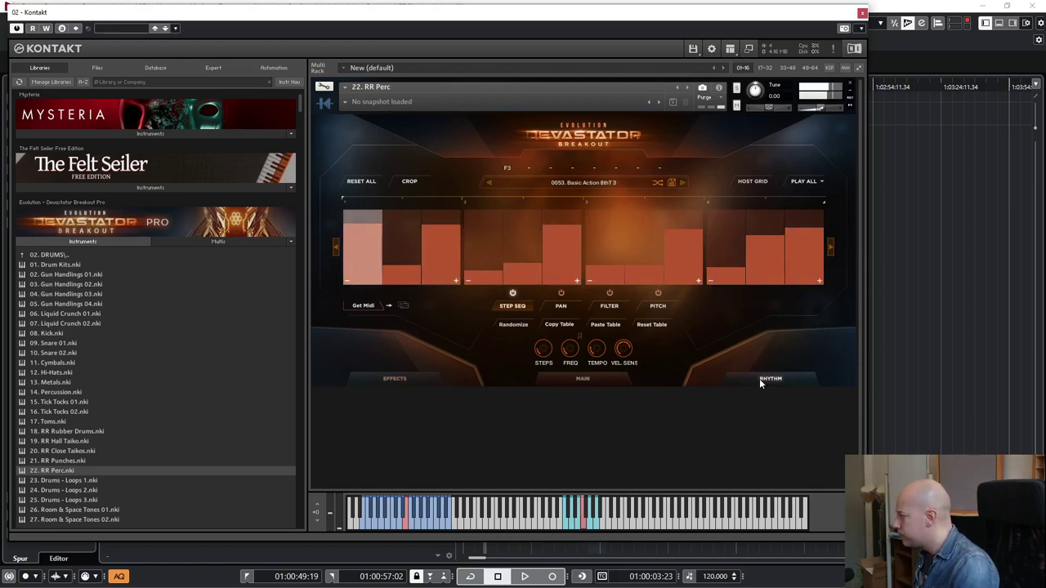
click(605, 380)
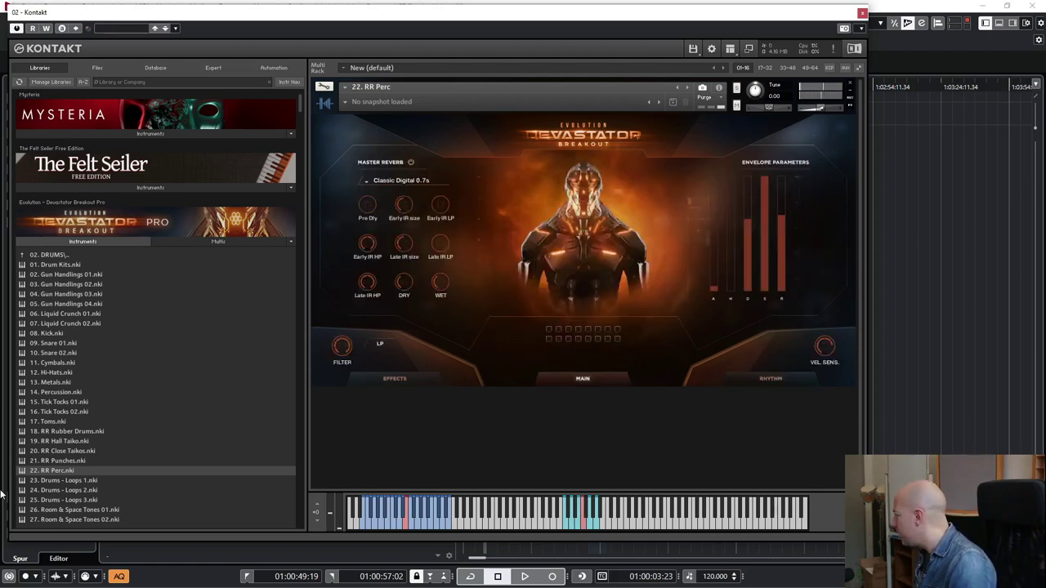
Replace the loaded instrument with 23. Drums - Loops 1 and set the project tempo to 80 BPM
double_click(57, 481)
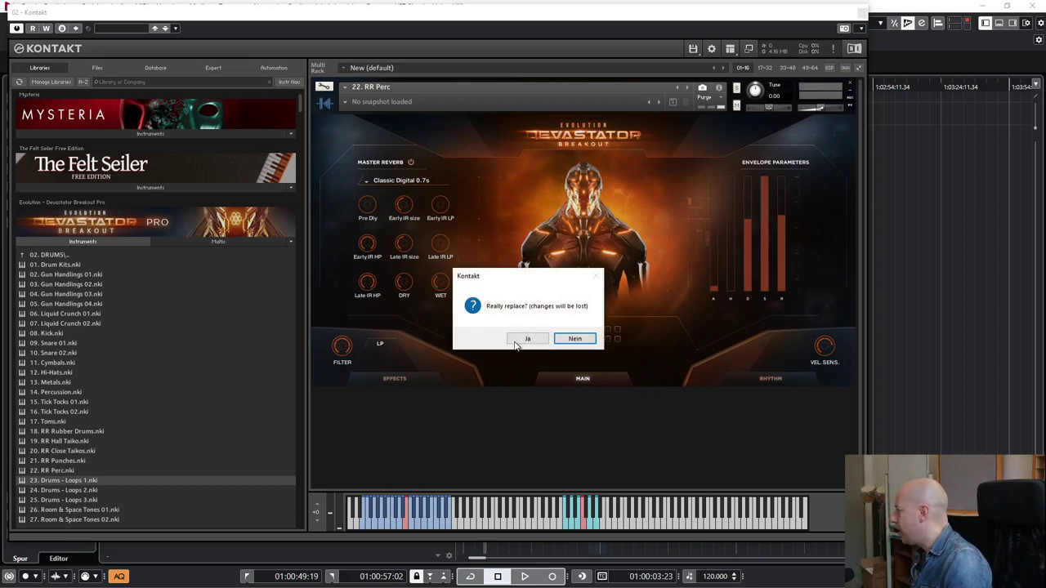
click(523, 339)
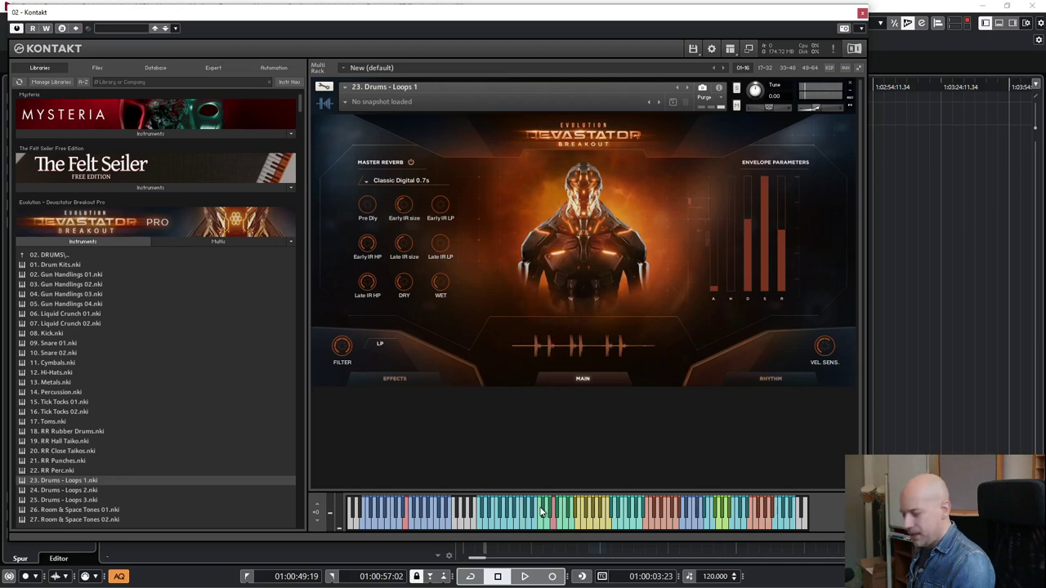
click(711, 577)
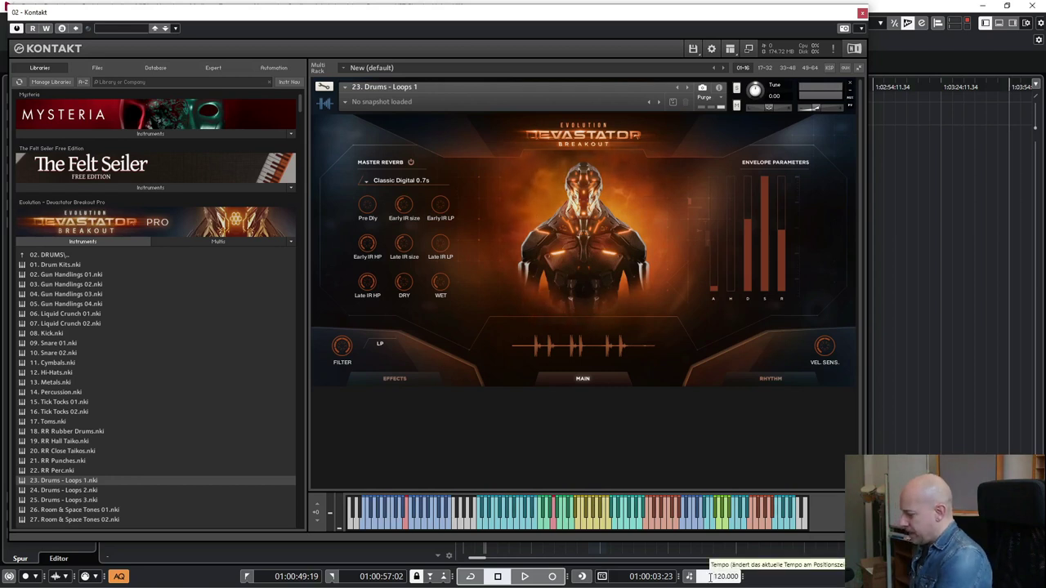
key(Return)
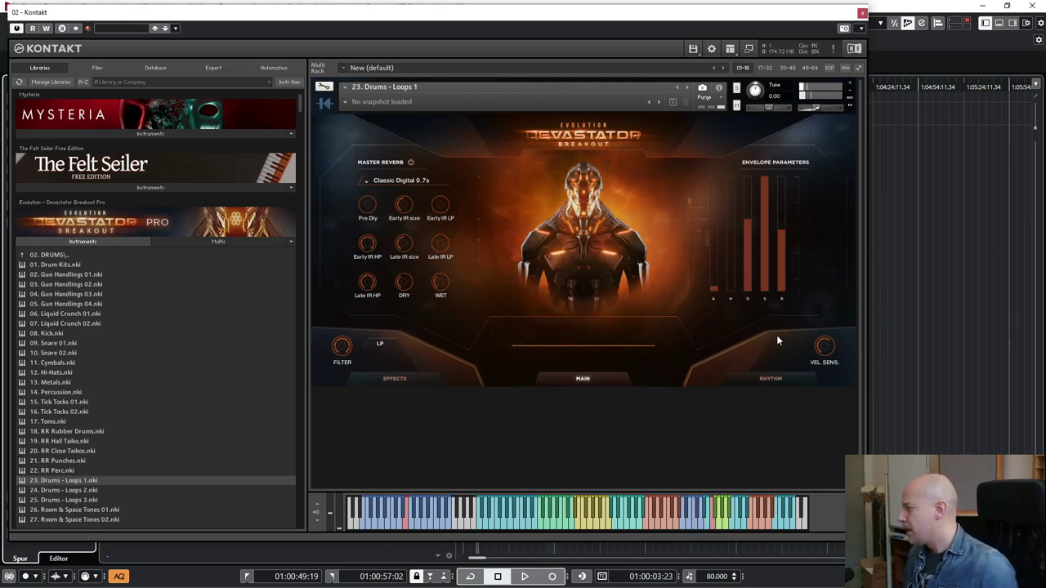
Set the project tempo to 120 BPM while the drum loops patch is loaded
double_click(714, 576)
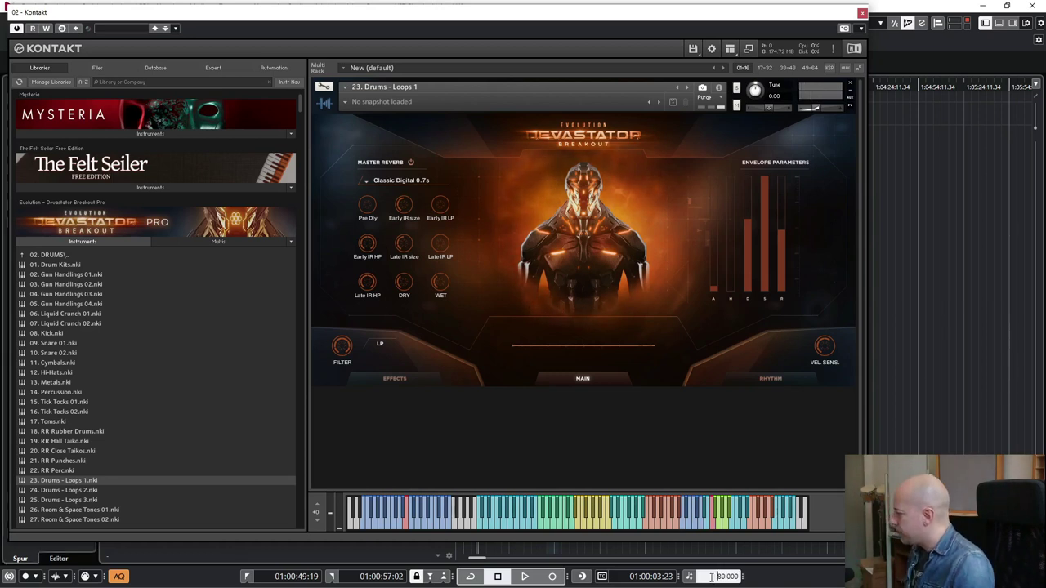
text(120)
key(Return)
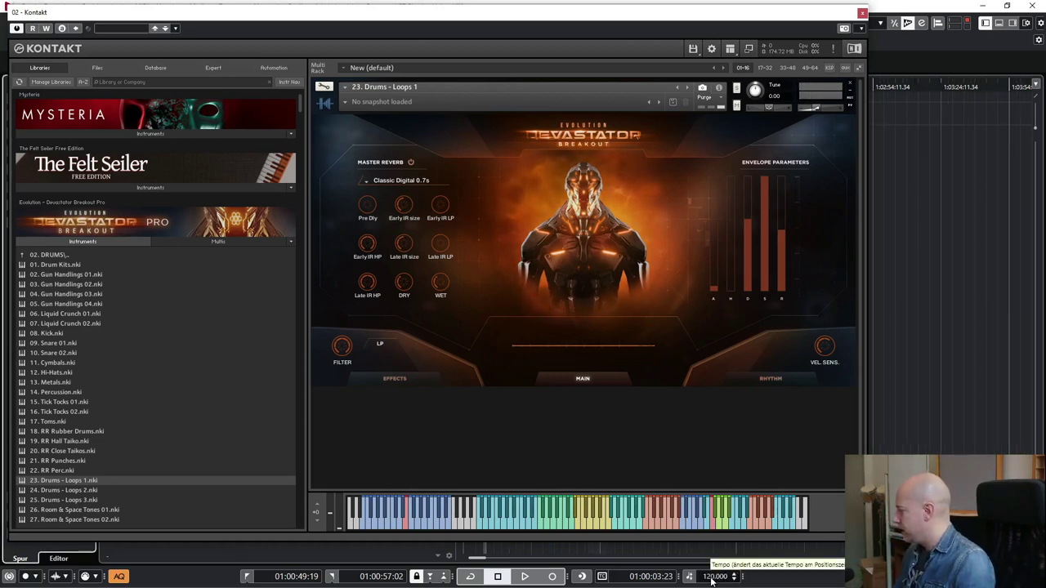
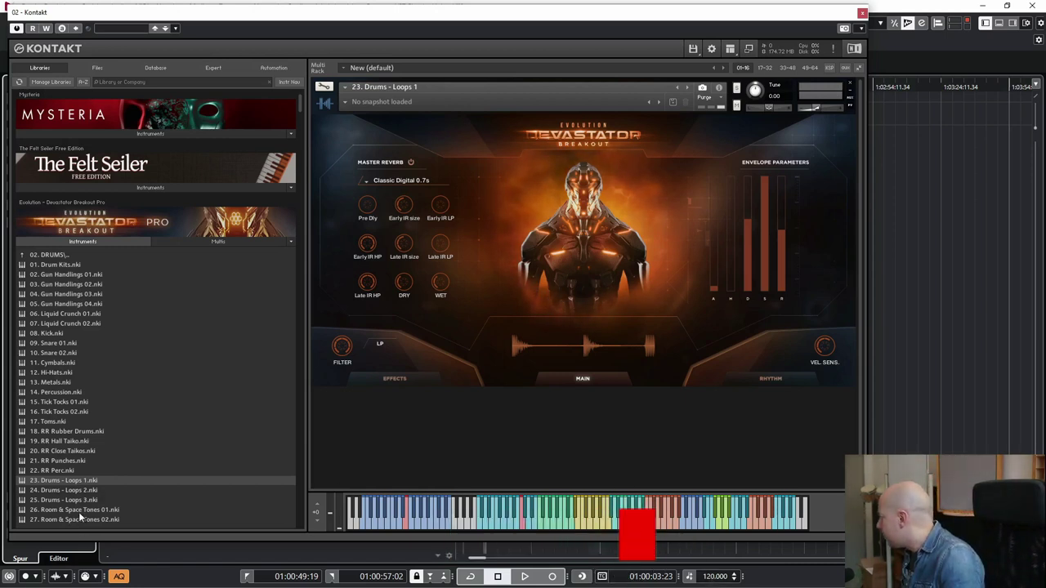
Load 26. Room & Space Tones 01 and draw uneven levels across its eight sequencer steps, with the last at about 32%
click(78, 509)
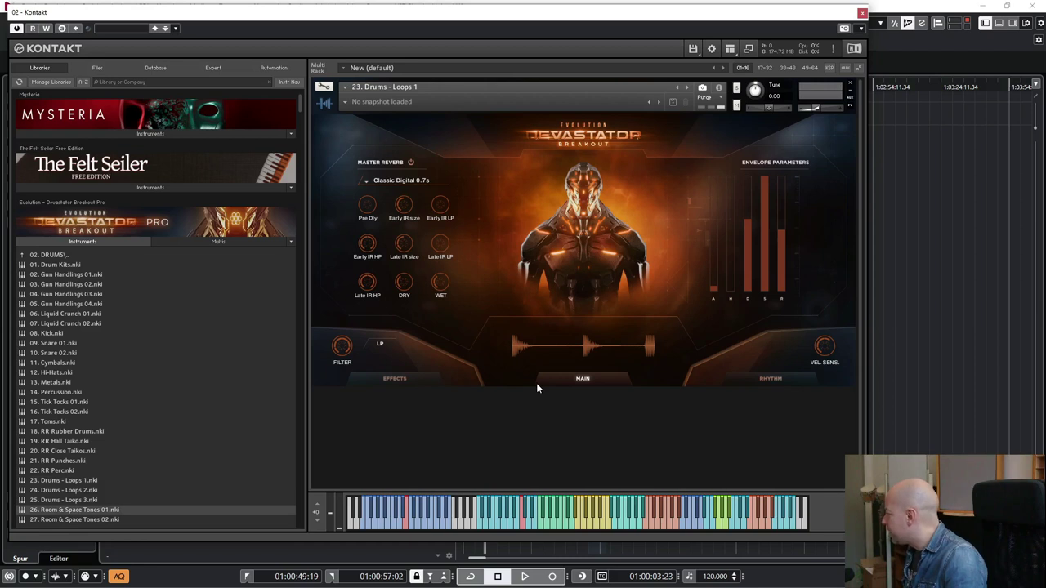
double_click(285, 510)
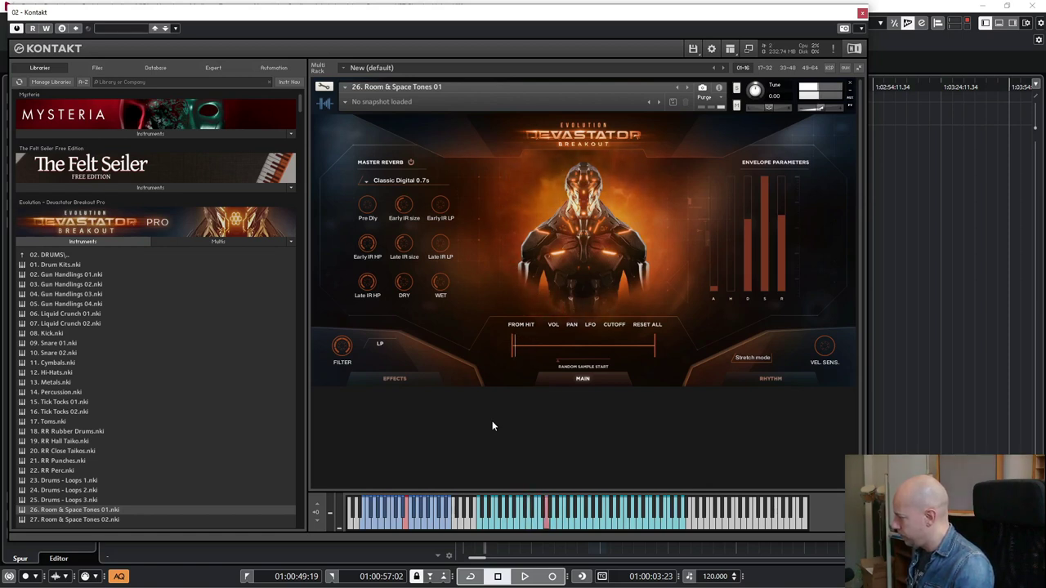
click(780, 379)
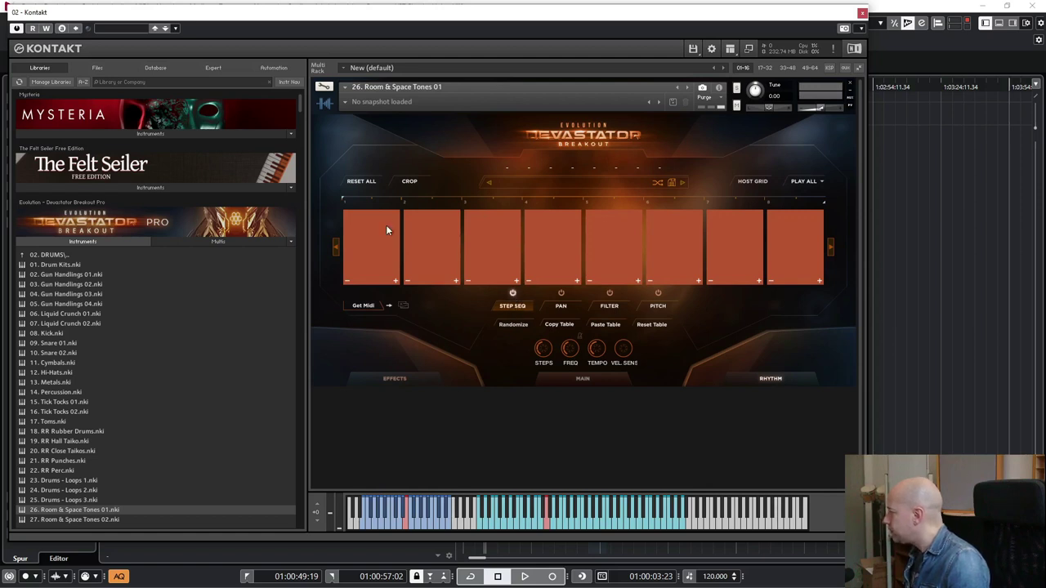
mouse_move(406, 227)
mouse_down()
mouse_move(419, 255)
mouse_move(424, 238)
mouse_move(478, 232)
mouse_move(479, 252)
mouse_move(527, 234)
mouse_move(526, 271)
mouse_up()
mouse_move(663, 233)
mouse_down()
mouse_move(663, 263)
mouse_move(750, 215)
mouse_move(741, 232)
mouse_move(773, 227)
mouse_move(778, 260)
mouse_up()
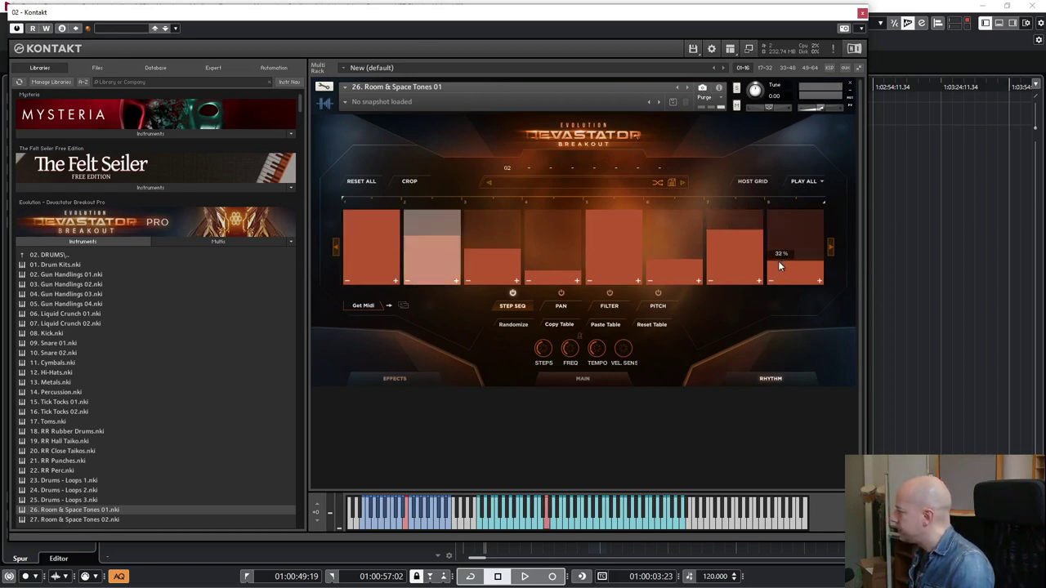
Set the envelope's release to 0 ms, sustain to minimum and decay to about 233 ms, and increase the random sample start
click(557, 375)
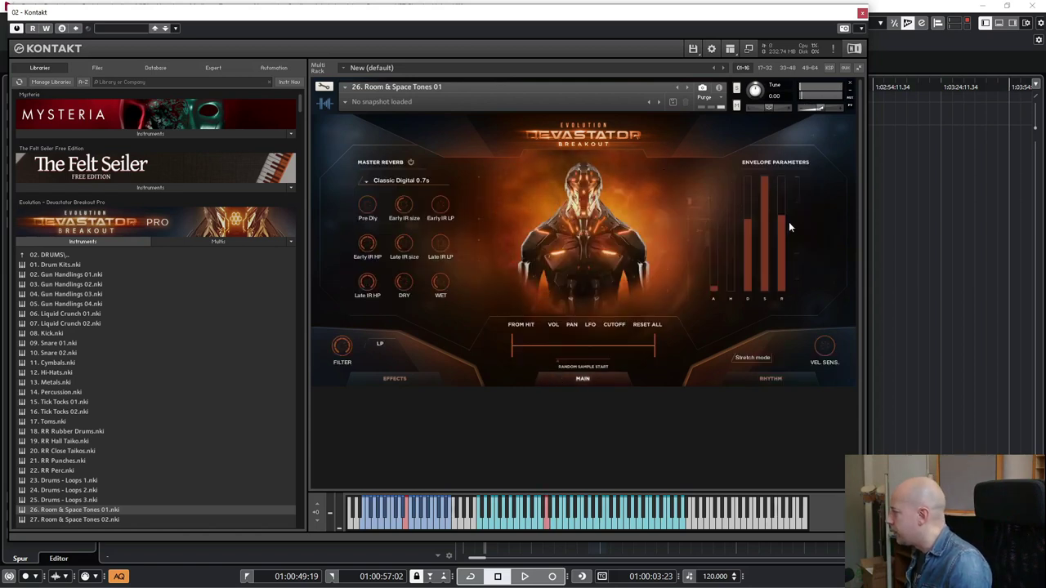
drag(779, 218, 771, 340)
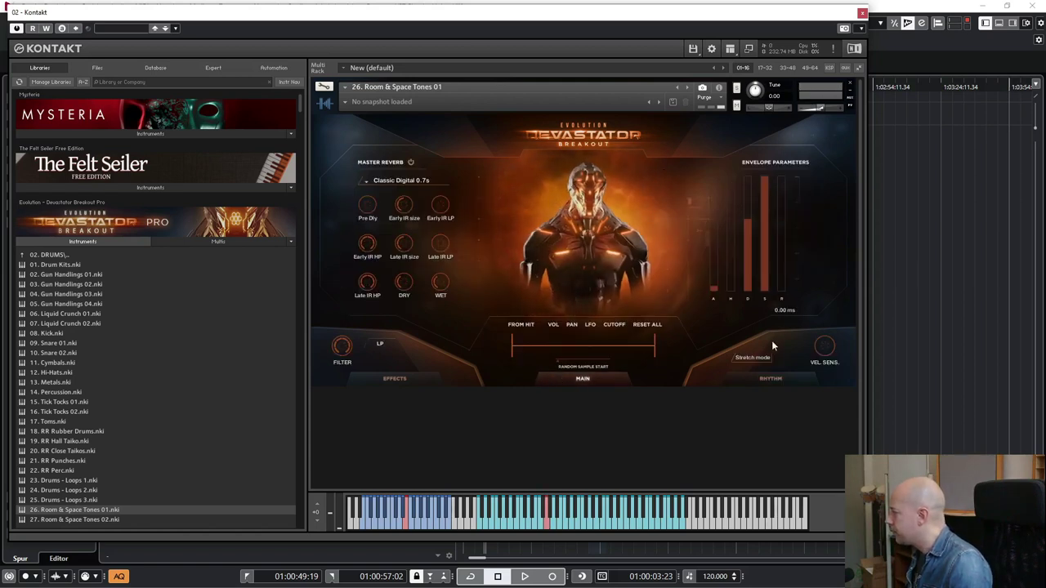
mouse_move(762, 192)
mouse_down()
mouse_move(765, 275)
mouse_move(749, 304)
mouse_up()
click(750, 223)
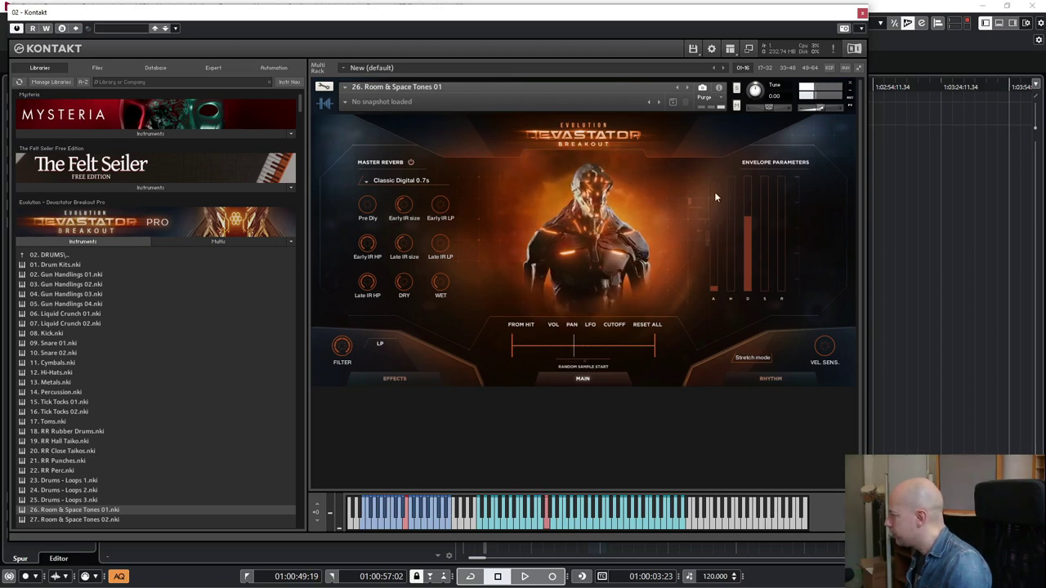
drag(747, 224, 745, 241)
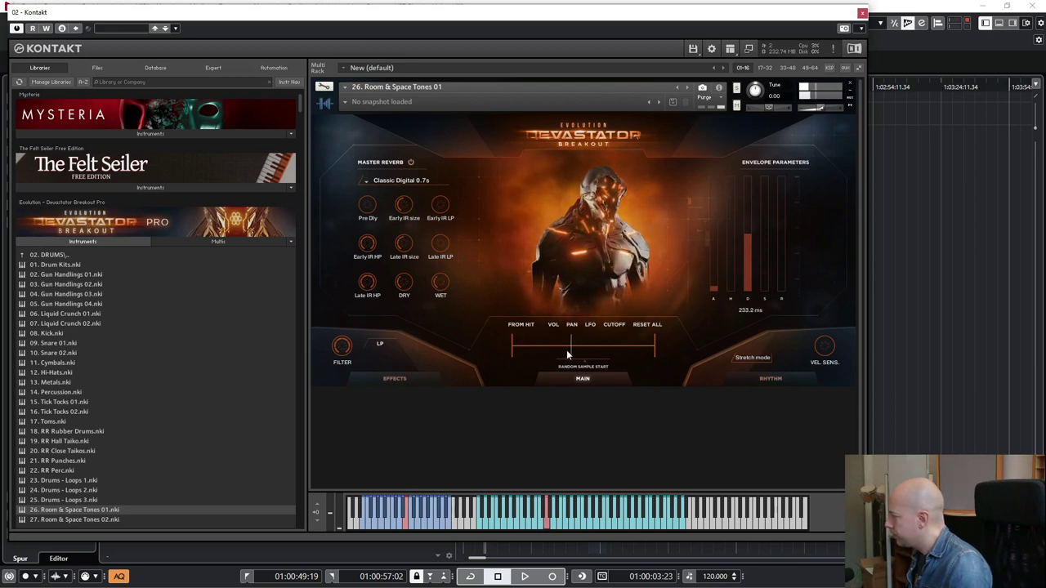
drag(586, 368, 603, 364)
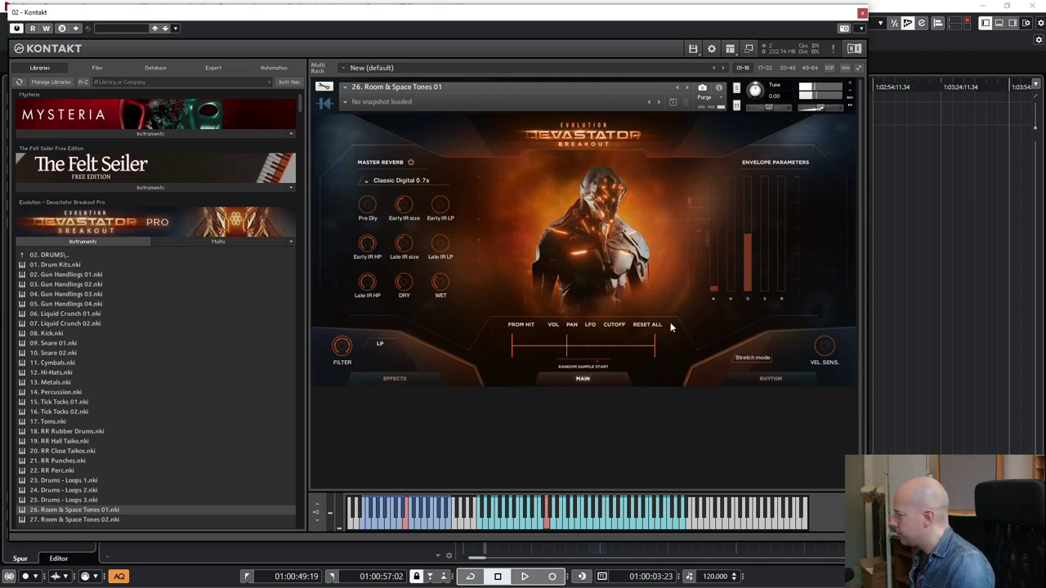
Raise the instrument's tuning to 20.00 and randomize the rhythm sequencer's pan table three times
click(790, 378)
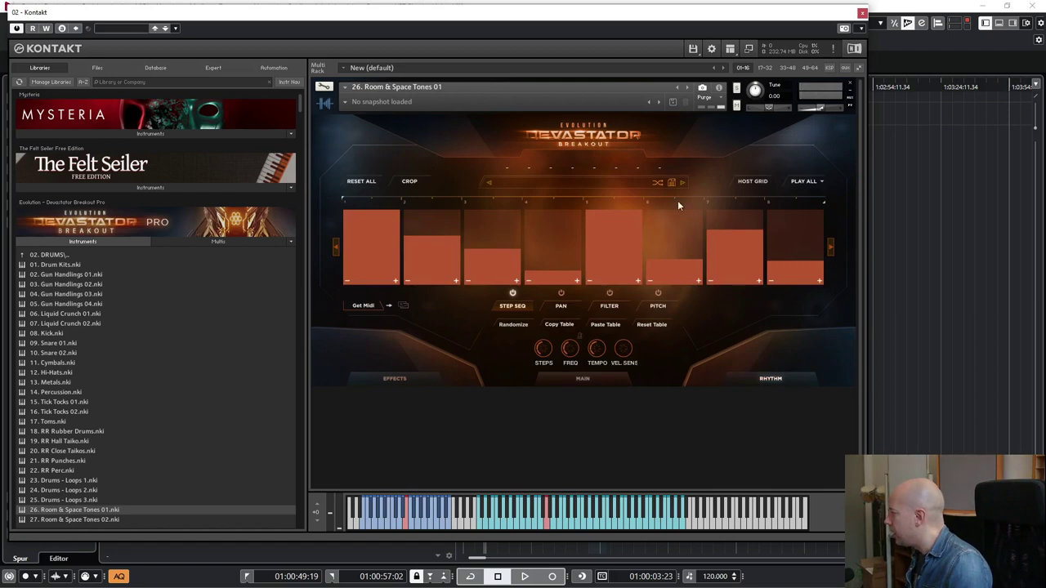
drag(754, 95, 766, 54)
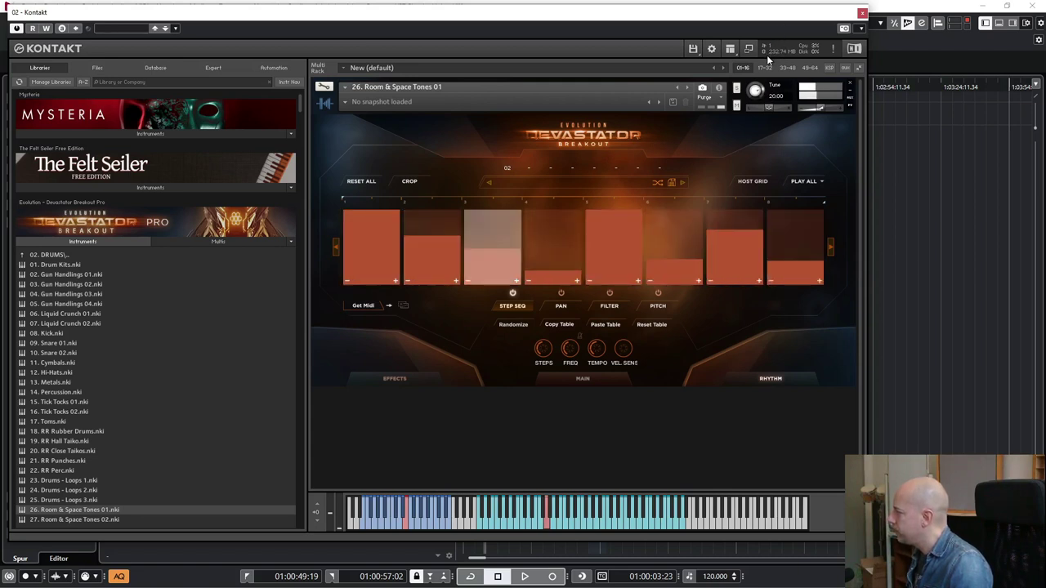
click(562, 307)
click(514, 324)
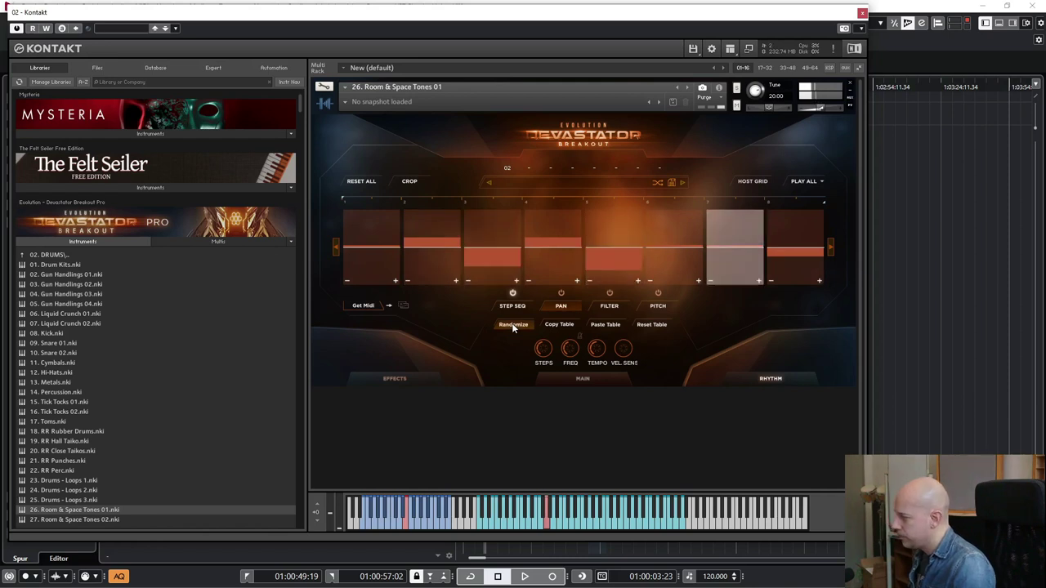
click(512, 325)
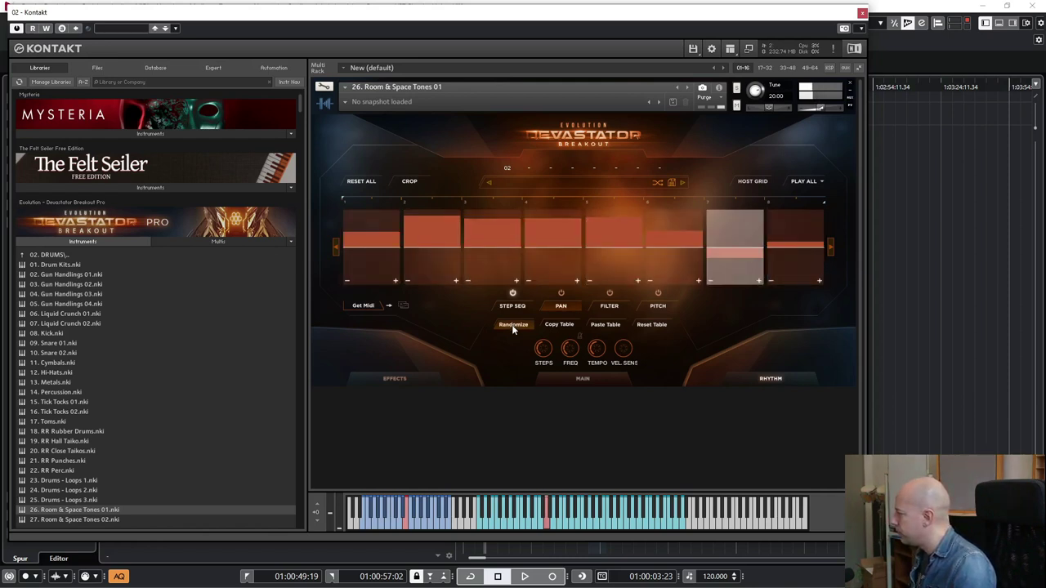
click(512, 325)
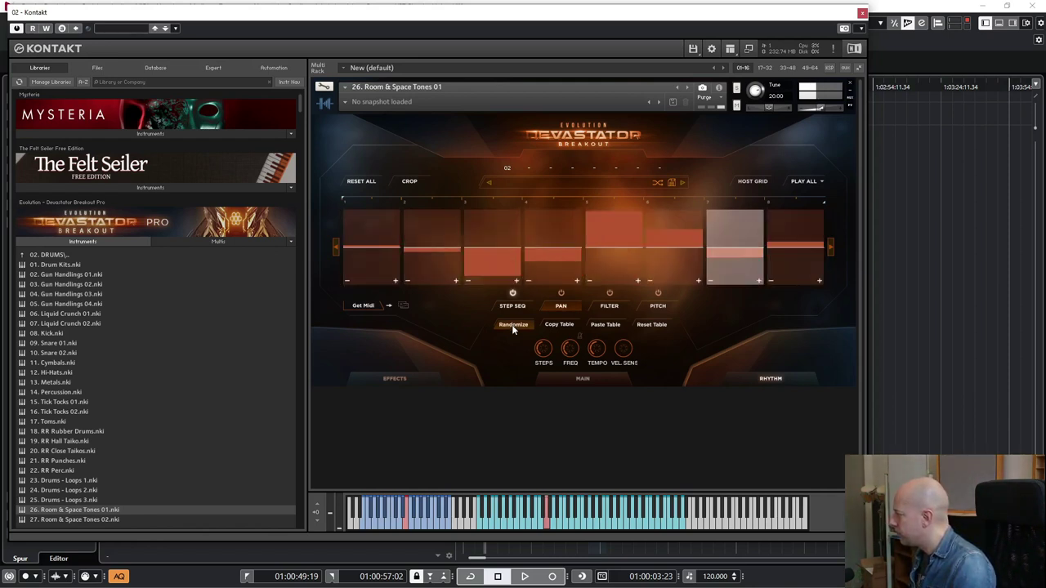
Return to the instrument's main page and set the envelope decay to about 129.5 ms
click(549, 379)
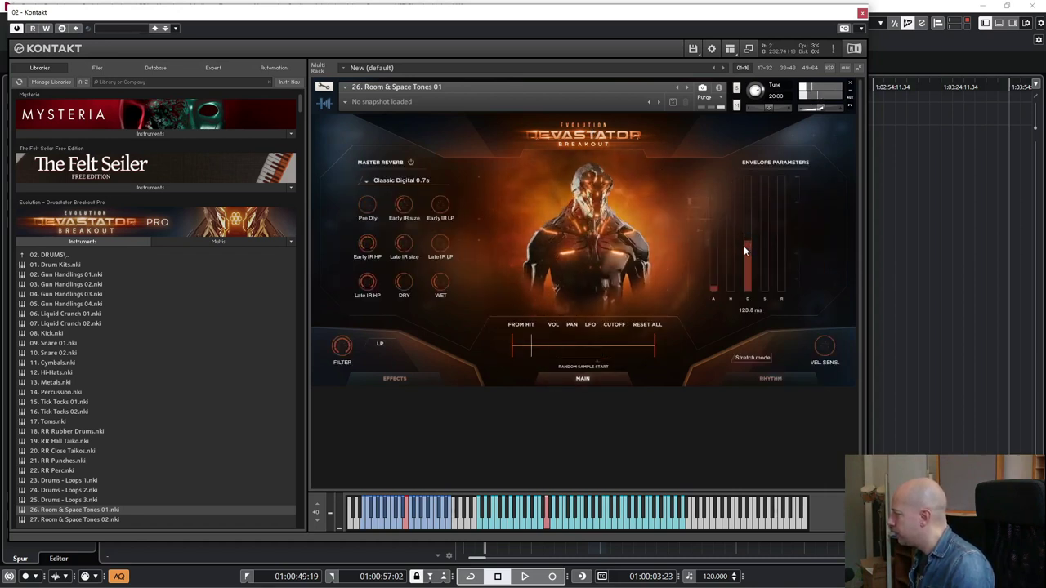
drag(745, 251, 747, 250)
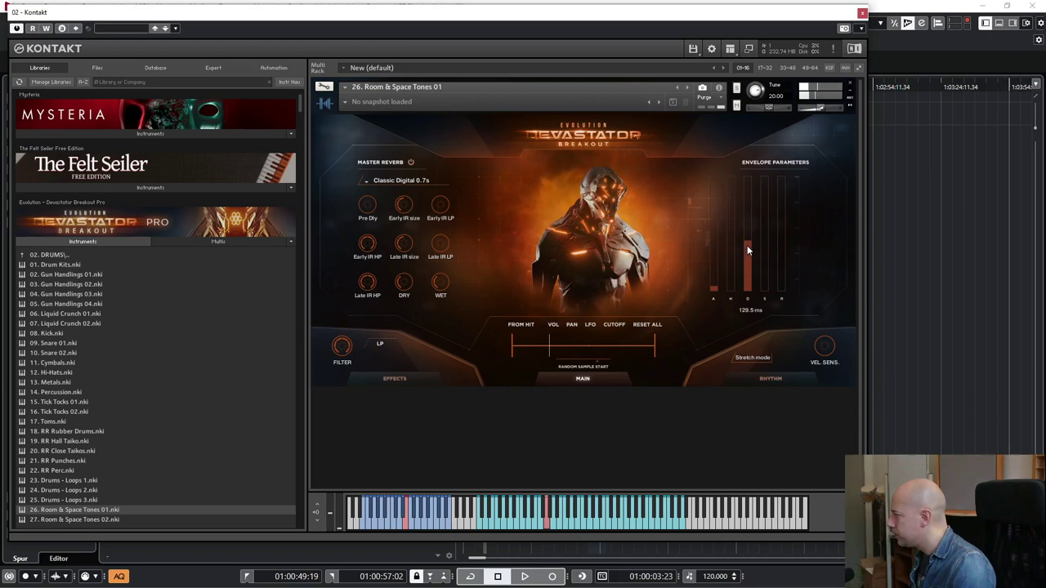
Replace the loaded instrument with 01. Devastator Braams from the 03. BASS & BRAAMS folder
click(41, 255)
click(45, 275)
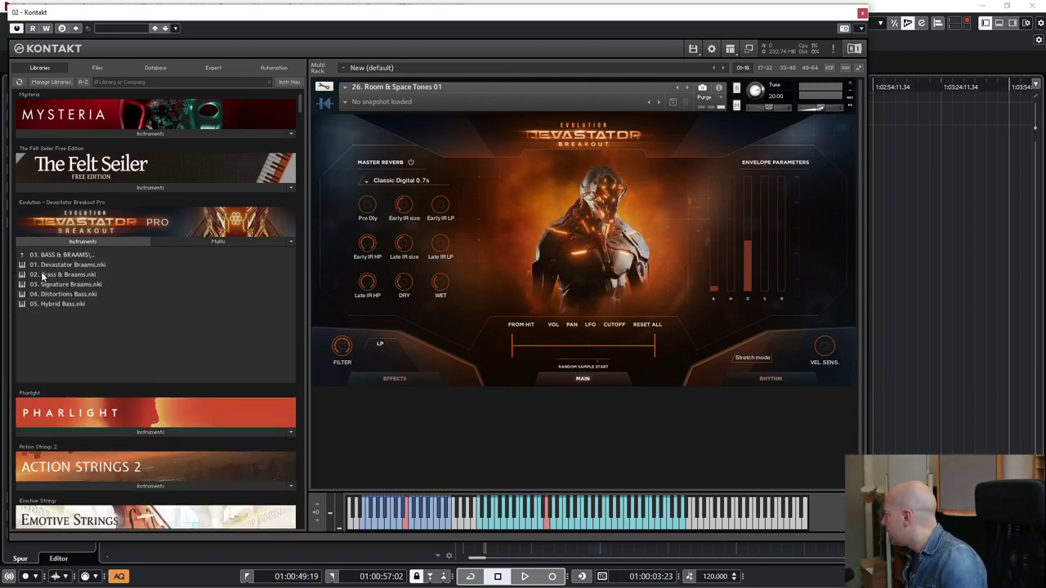
drag(54, 264, 566, 170)
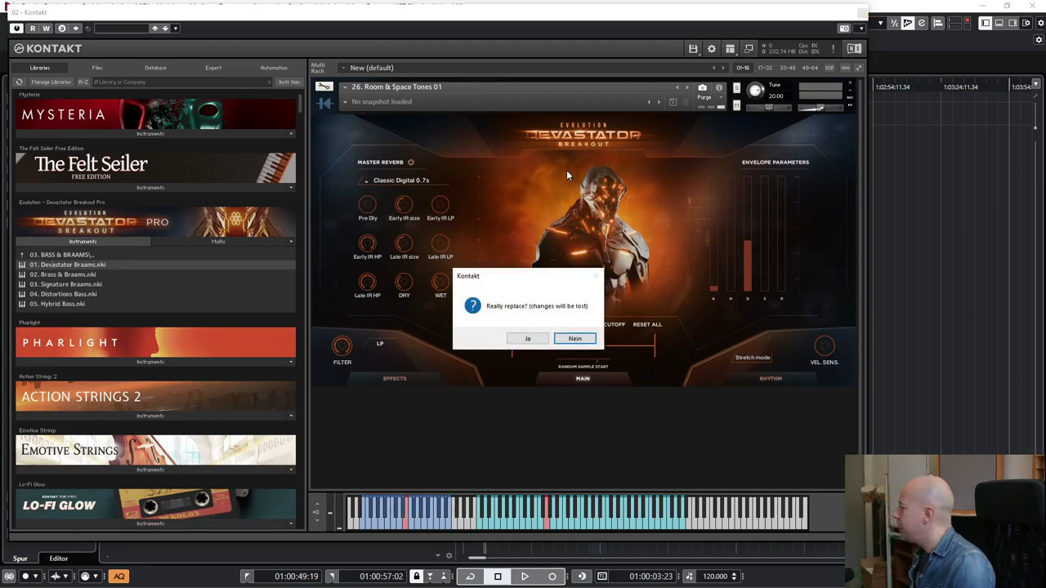
click(527, 338)
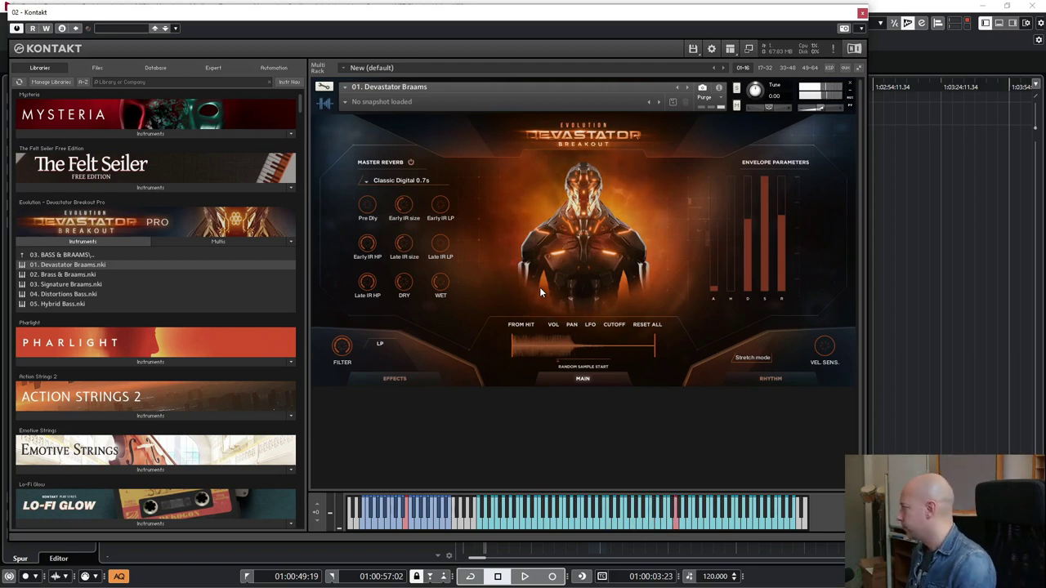
Audition 02. Brass & Braams and 03. Signature Braams in turn, each replacing the loaded instrument
double_click(82, 275)
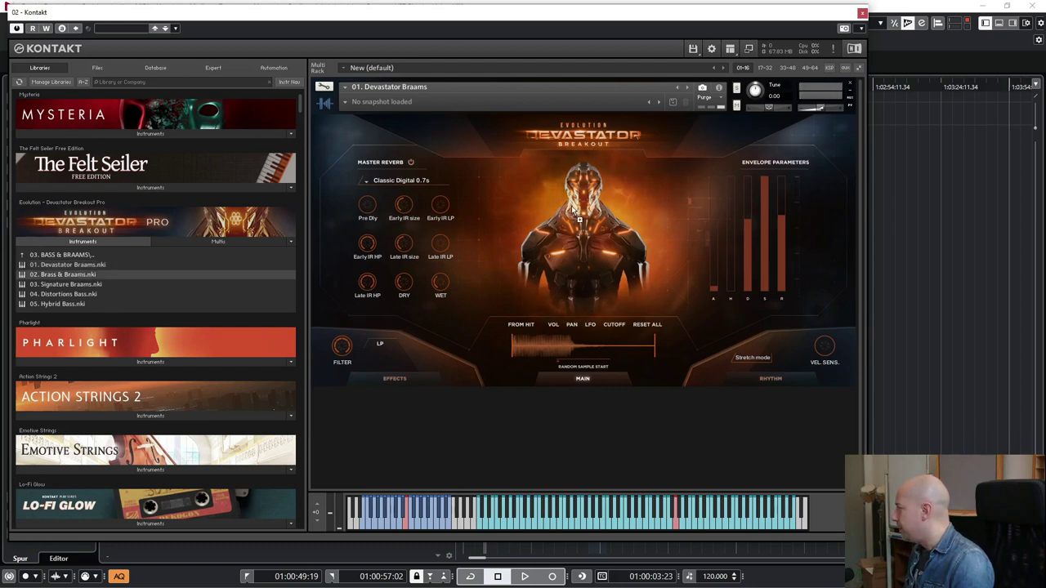
click(528, 338)
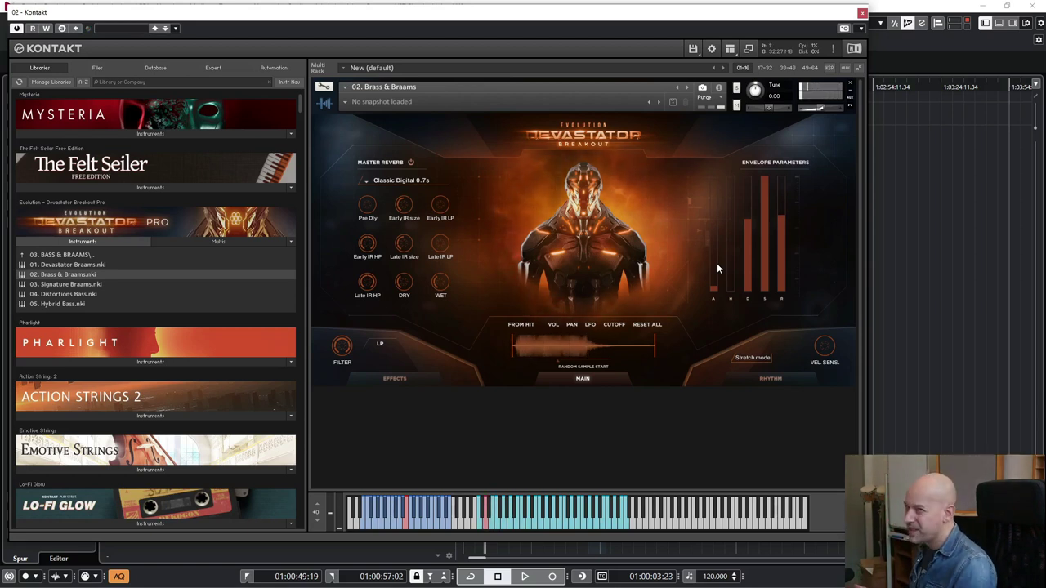
click(65, 284)
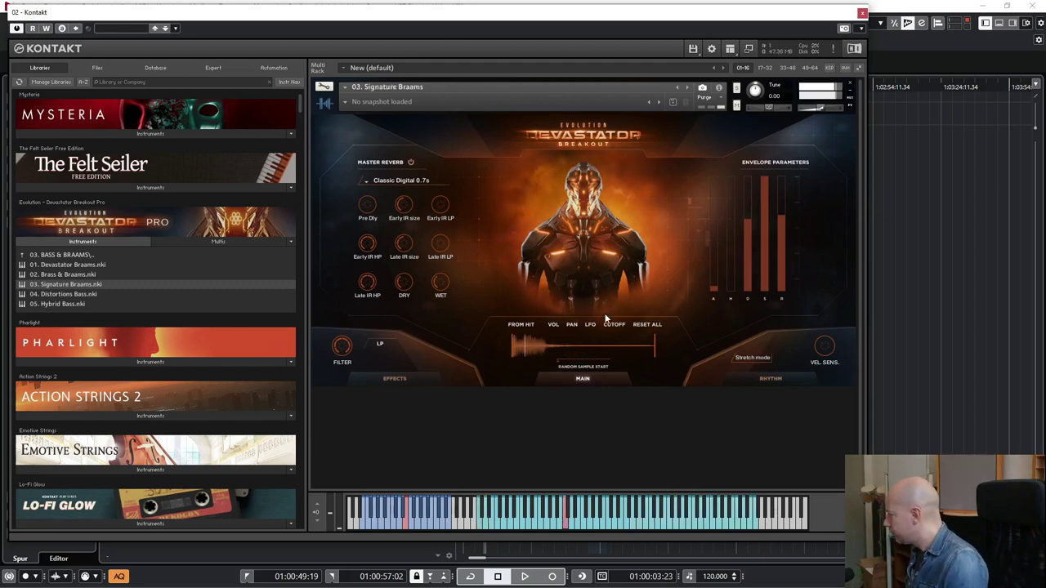
Replace the loaded instrument with 01. Braam Benders from the 04. BENDERS folder
click(89, 255)
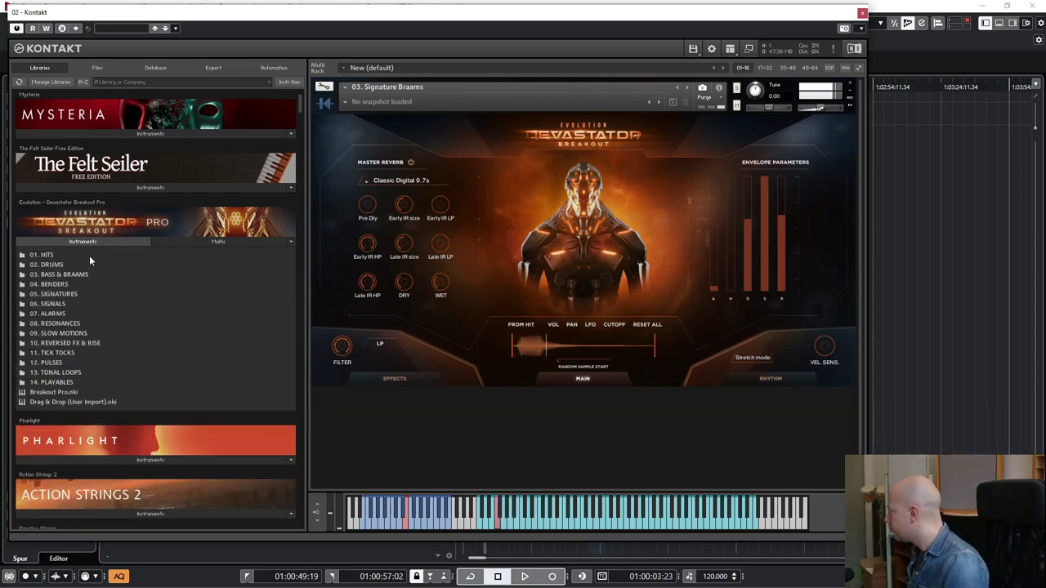
click(66, 284)
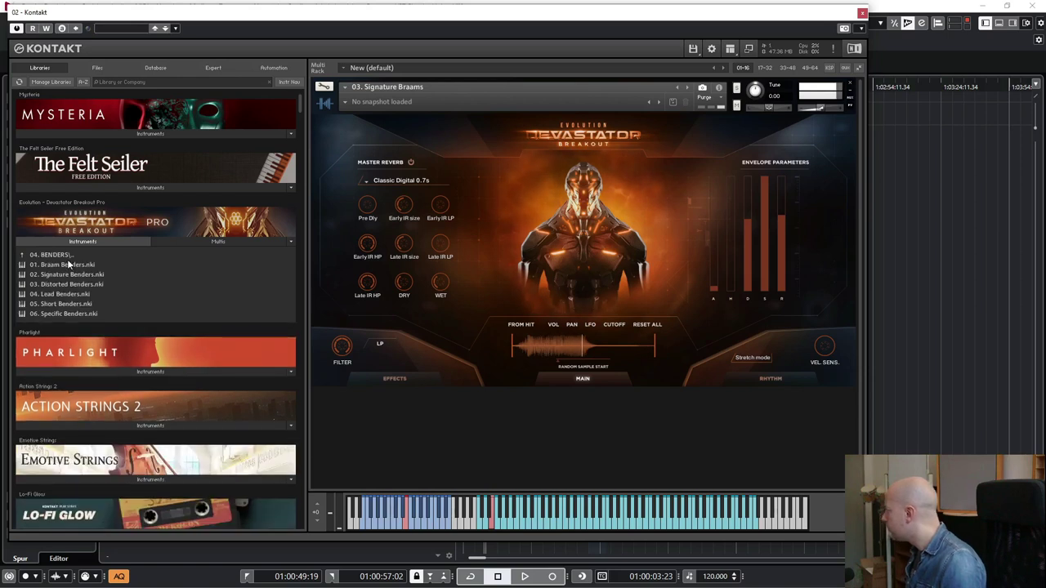
click(70, 267)
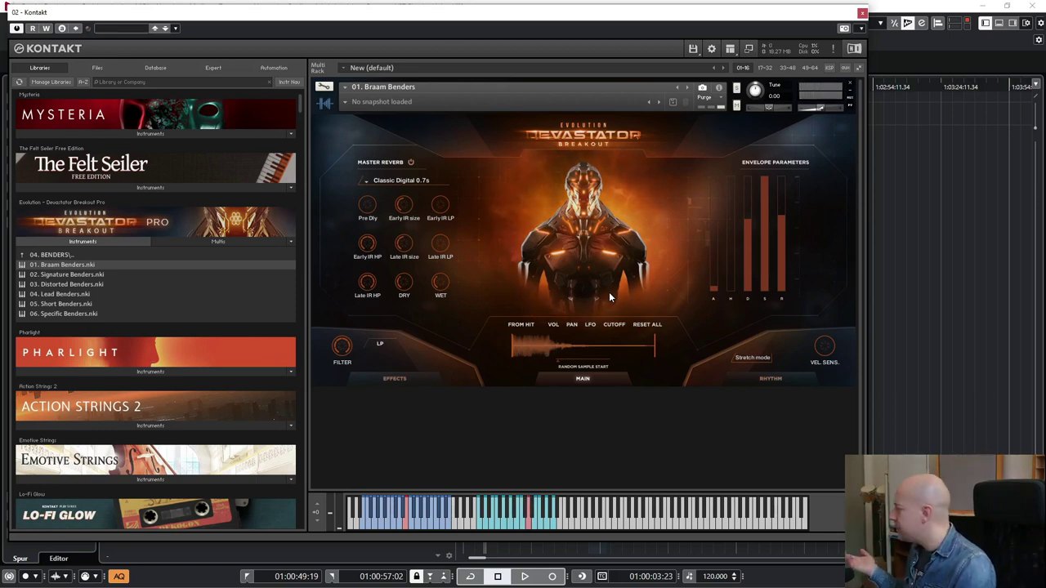
Go back to the 03. BASS & BRAAMS folder and reload 01. Devastator Braams in place of Braam Benders
click(63, 254)
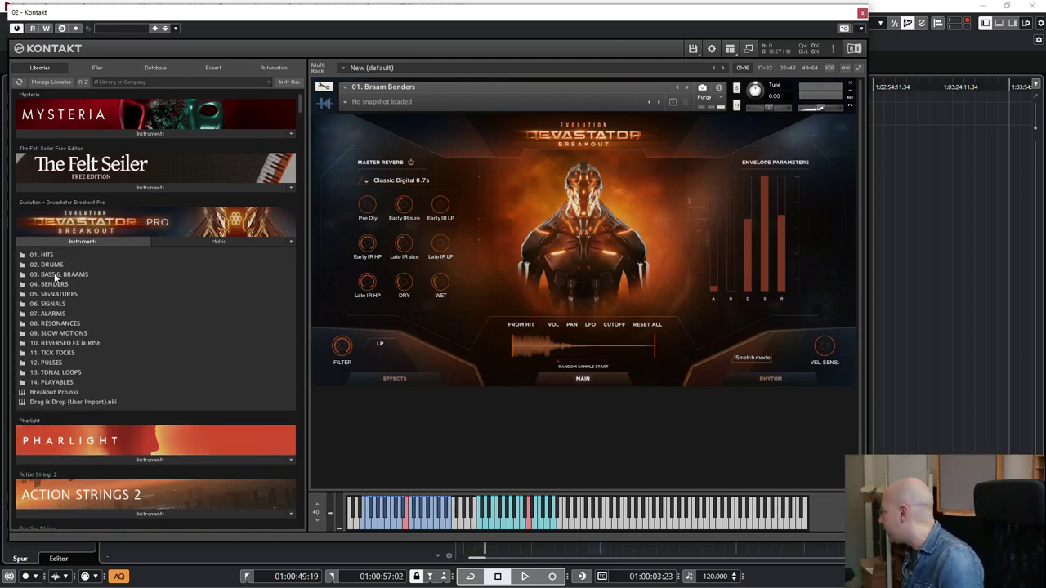
click(56, 275)
drag(63, 268, 555, 260)
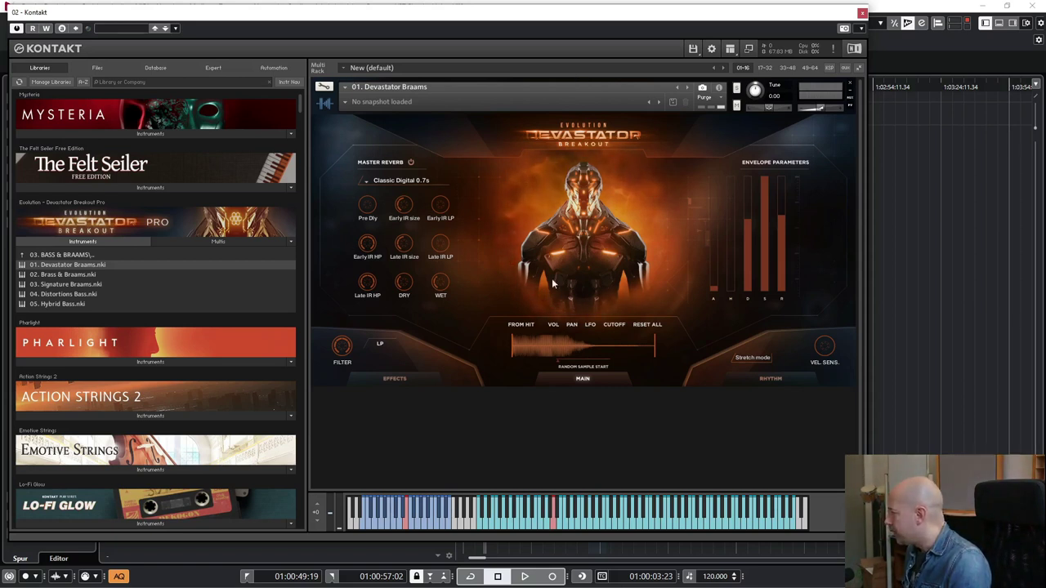
Open Devastator Braams for editing, enable editing of all groups, and hide the mapping and wave editors
drag(299, 15, 292, 15)
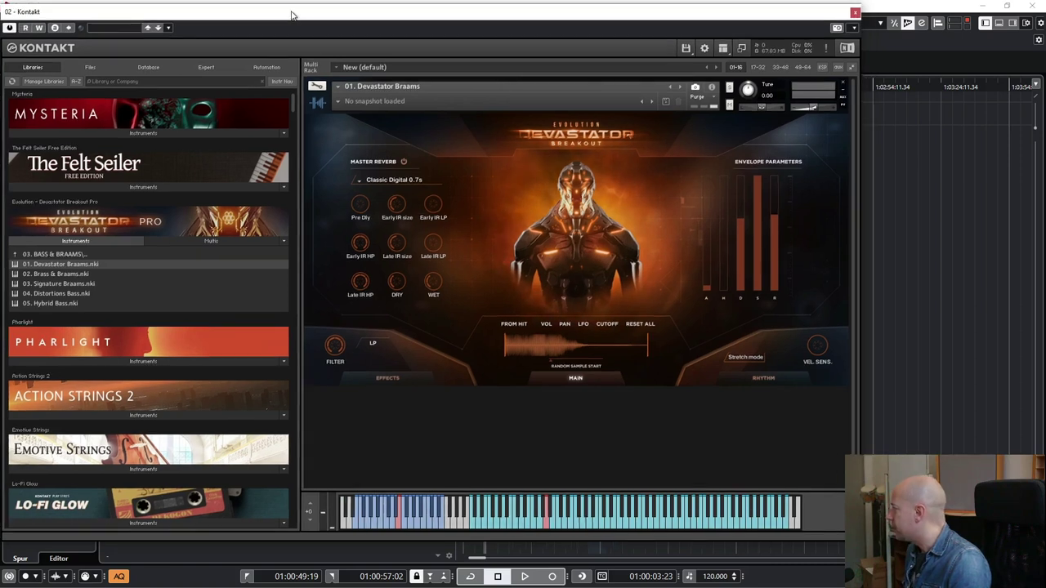
click(317, 87)
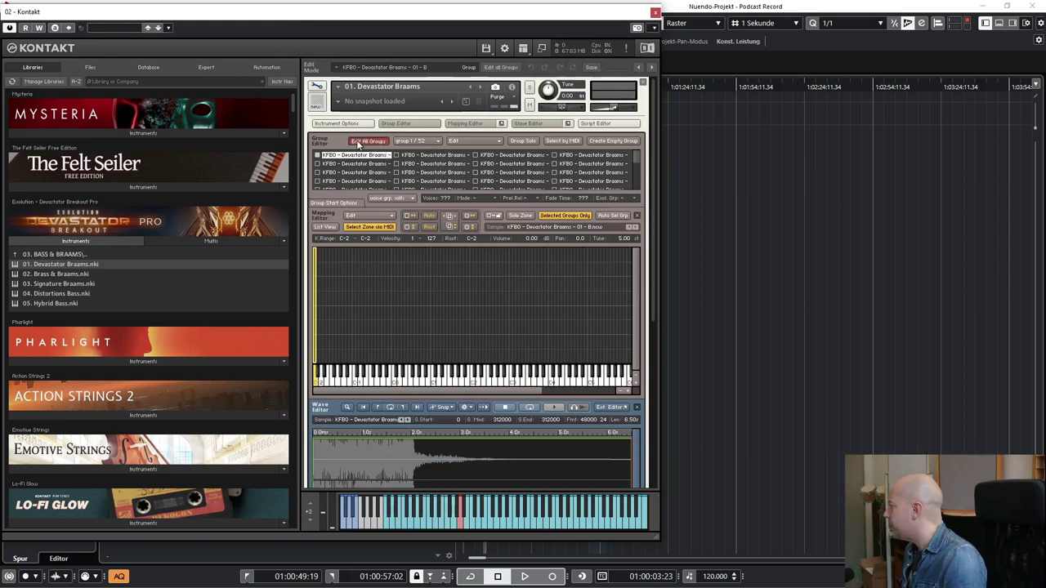
scroll(566, 293, down, 3)
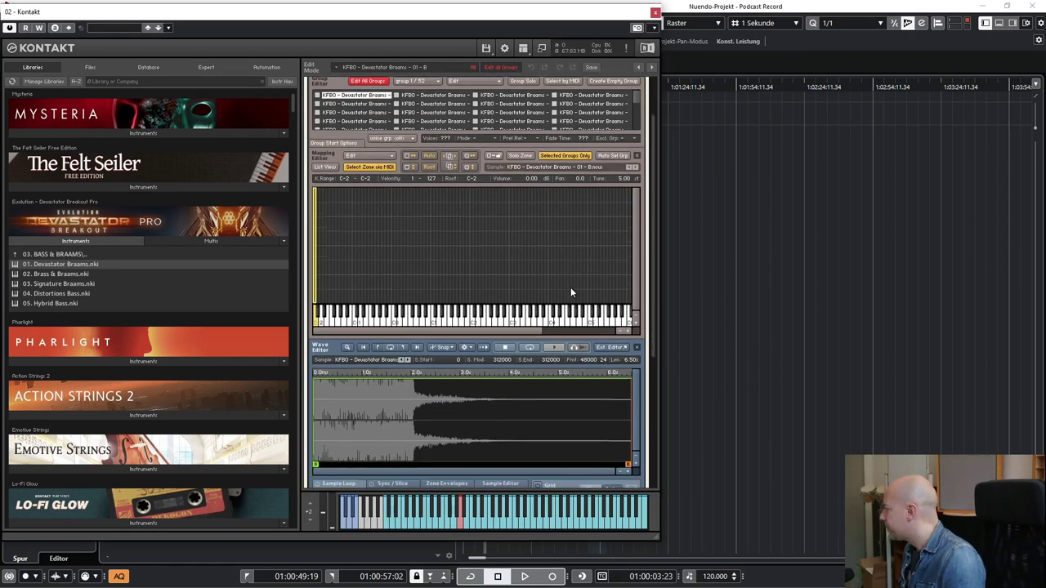
scroll(579, 239, up, 3)
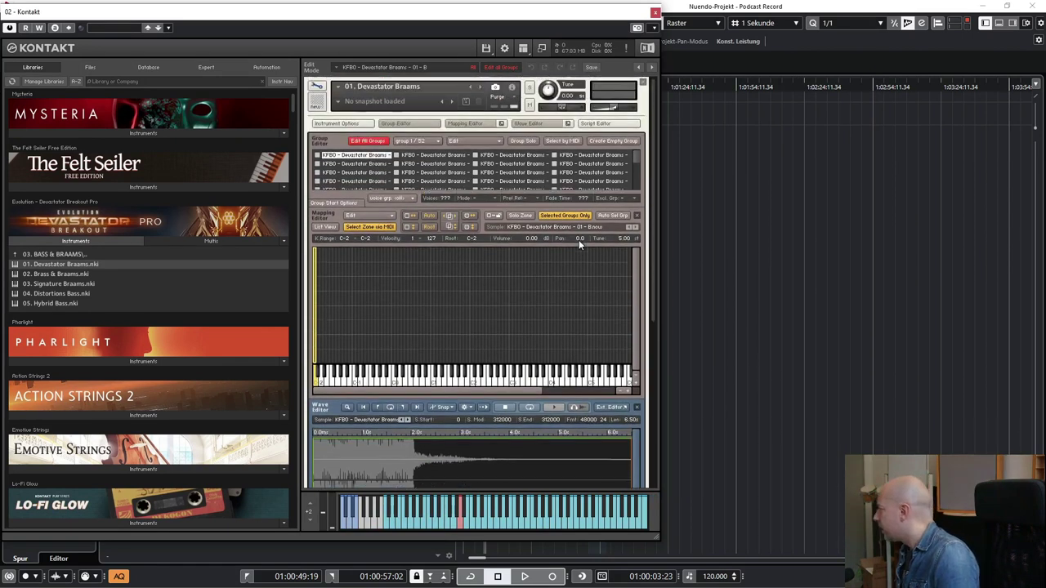
click(471, 124)
click(528, 123)
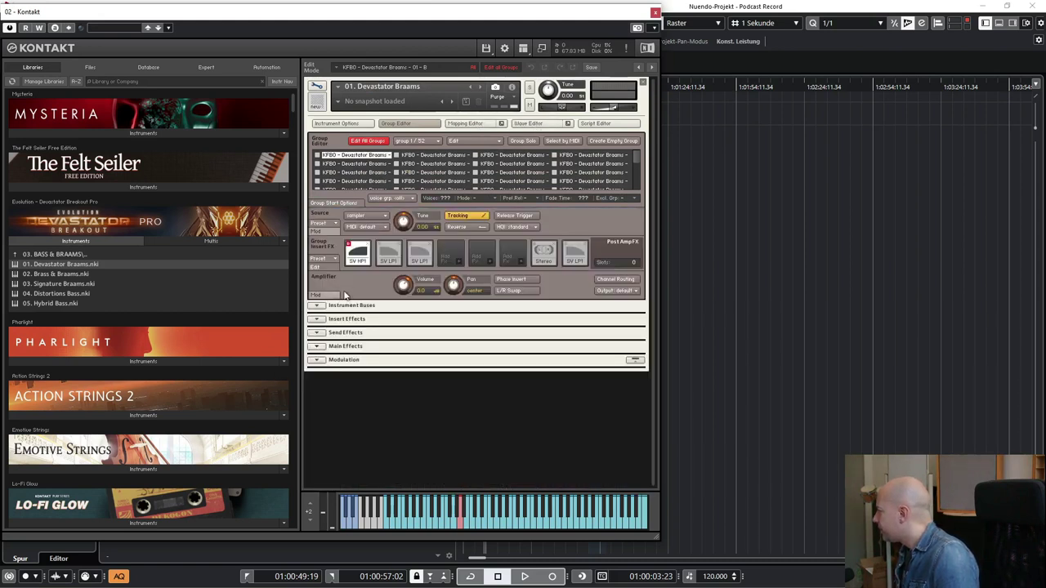
Raise the source's pitch bend modulation intensity to its maximum for all groups, and return to the instrument's performance view
click(324, 233)
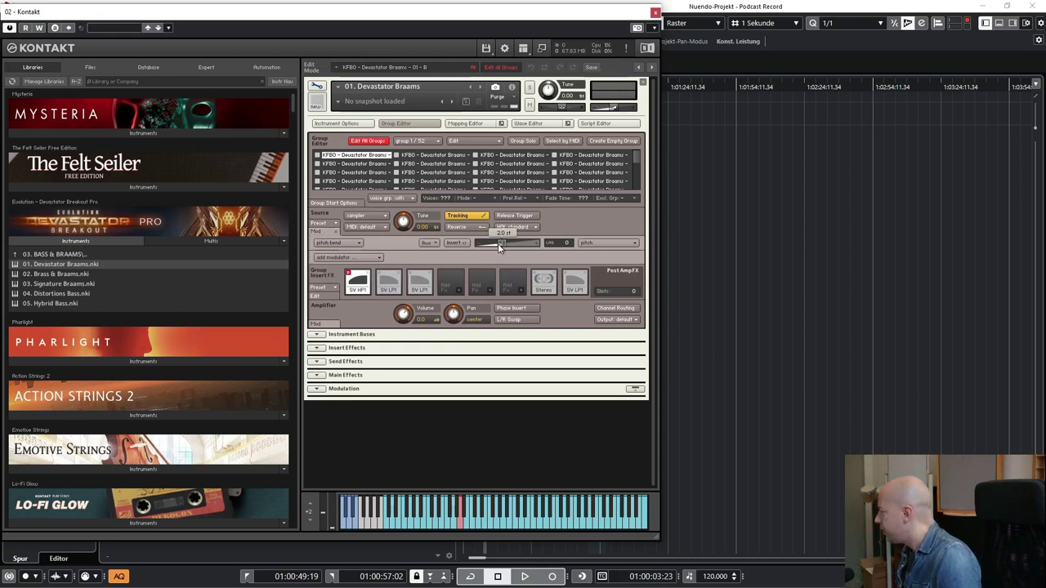
drag(500, 247, 595, 235)
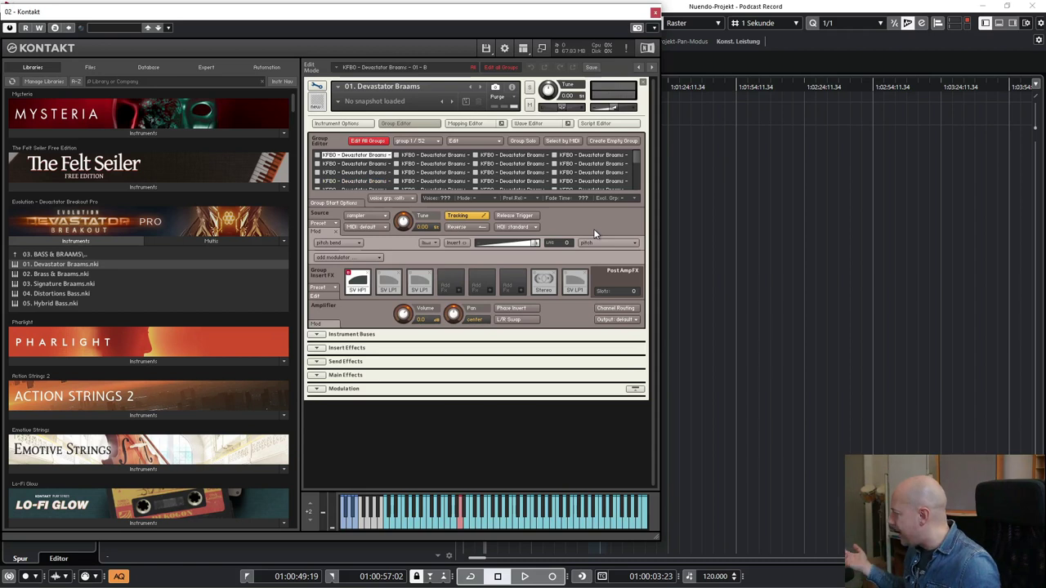
click(60, 254)
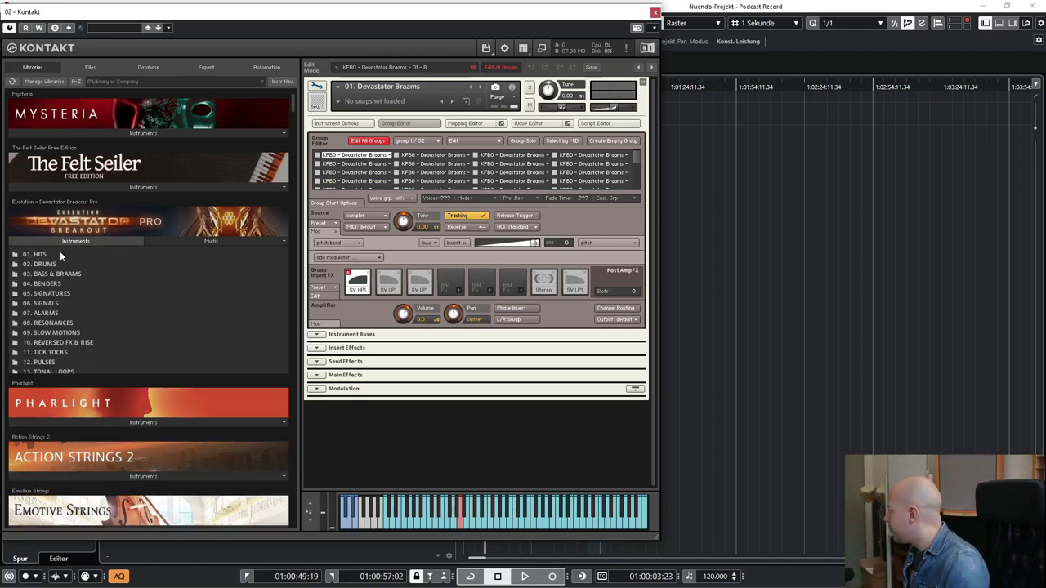
click(320, 88)
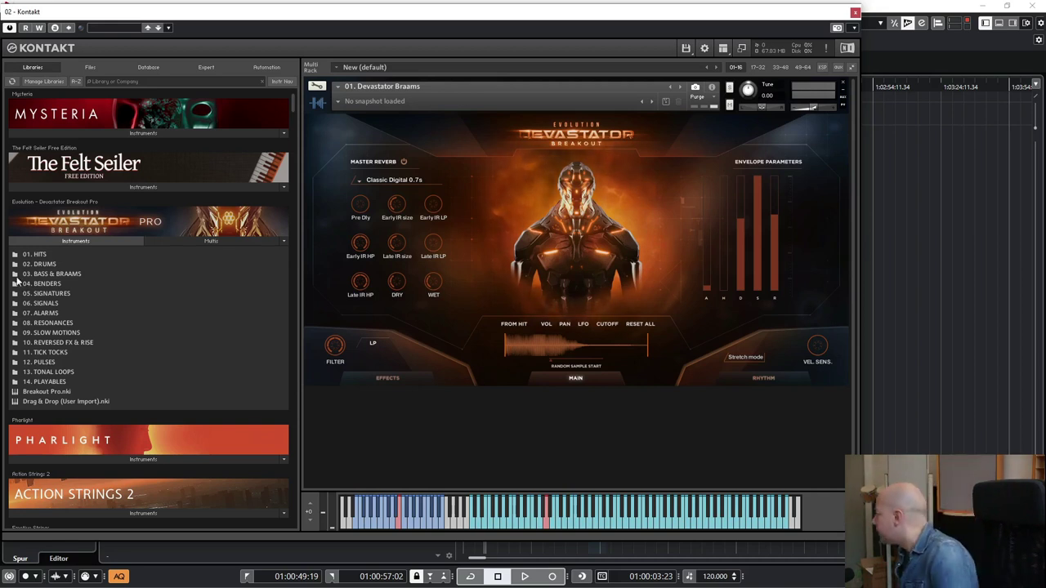
Audition 01. Signature FX and 03. Modern Signatures from the 05. SIGNATURES folder, each replacing the loaded instrument
double_click(56, 294)
drag(41, 264, 635, 256)
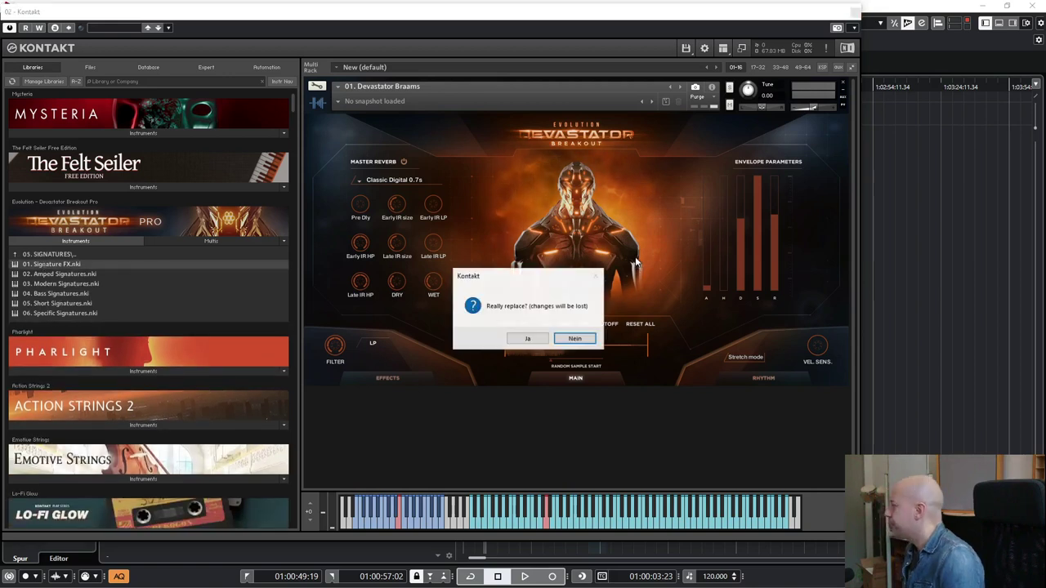
click(525, 339)
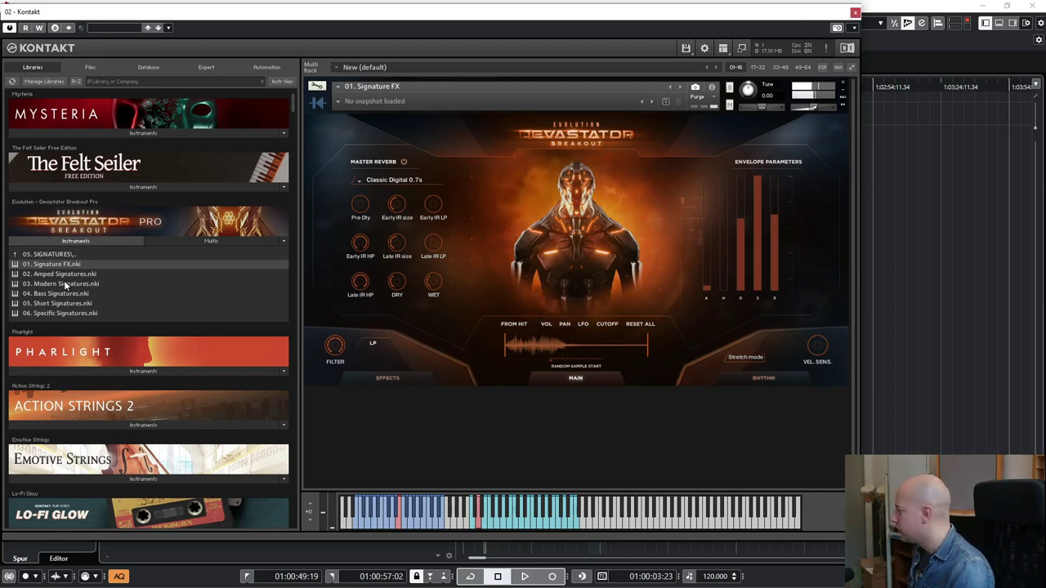
click(59, 285)
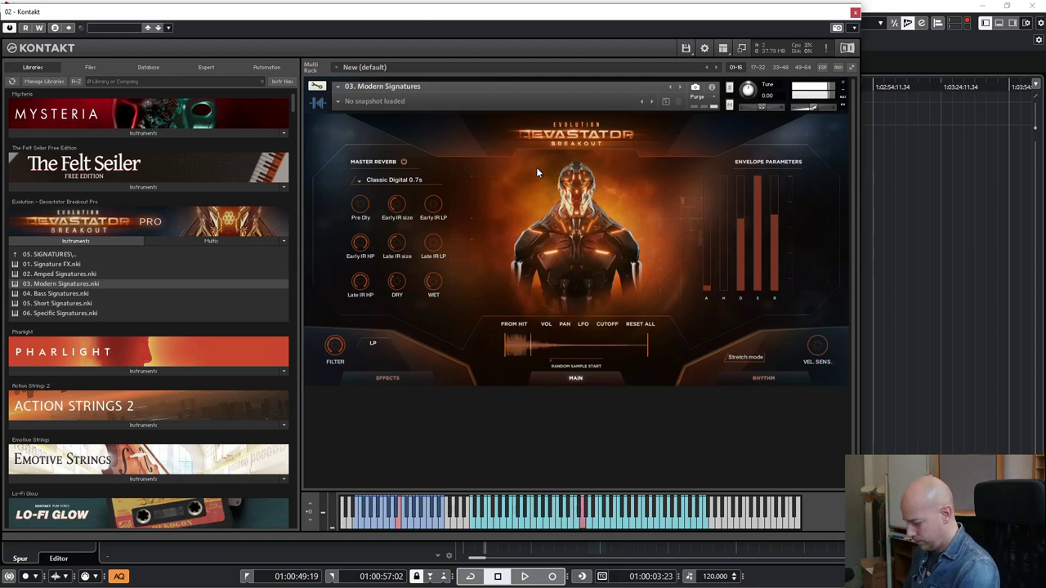
Load 01. Alarms - Soft from the 07. ALARMS folder, and replace it with 03. Alarms - Soft (Tenet Pulse Mode)
click(57, 254)
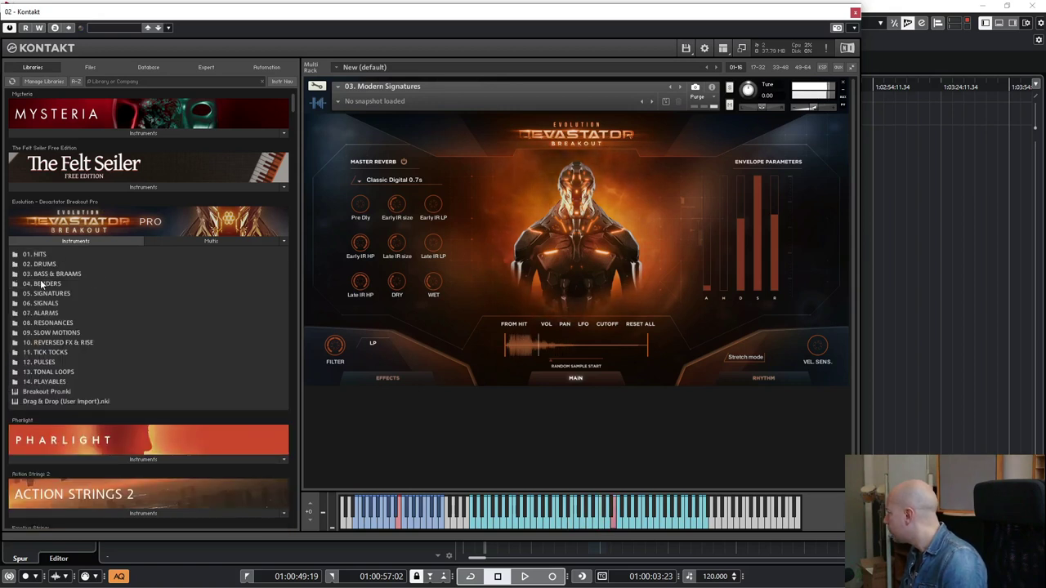
click(51, 314)
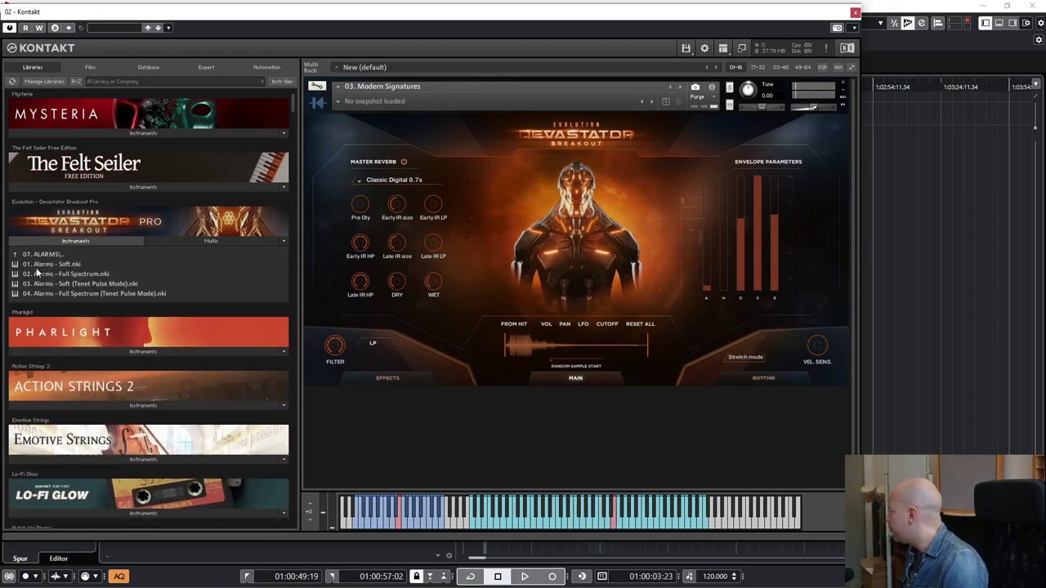
drag(46, 264, 643, 222)
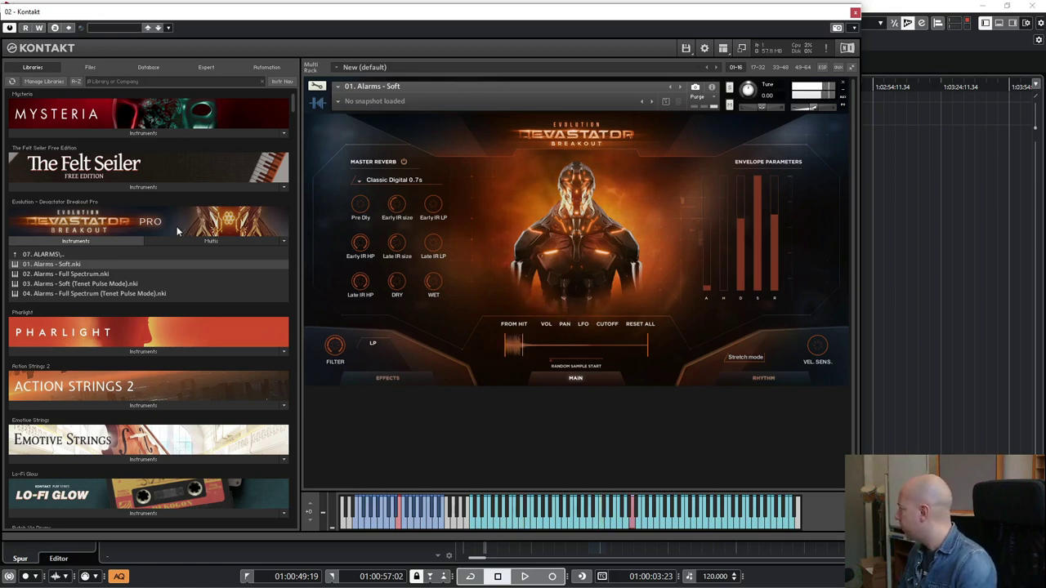
click(94, 286)
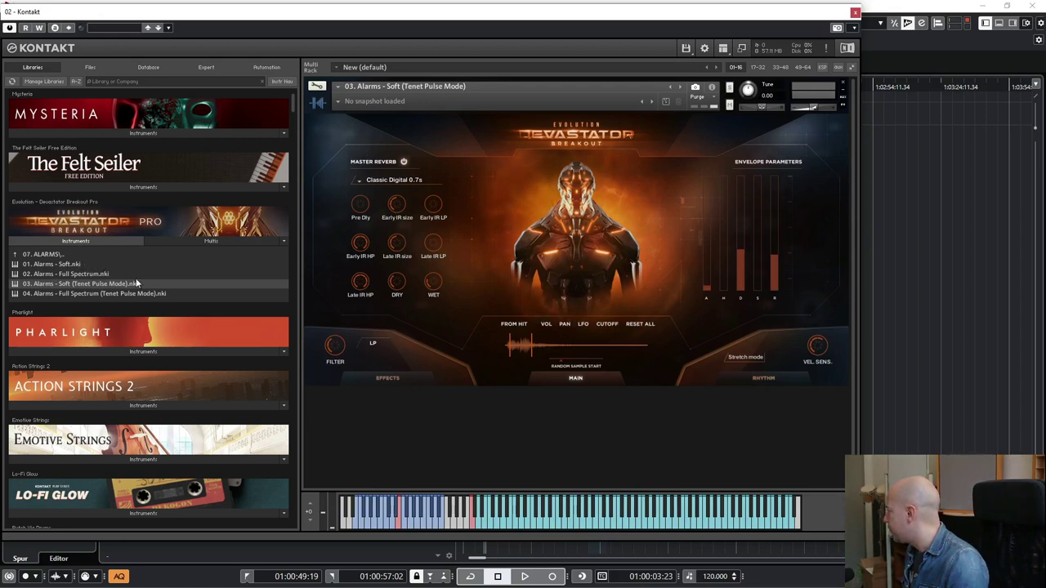
Review the alarm patch's rhythm page, and set the envelope decay to about 24.3 ms on the main page
click(754, 379)
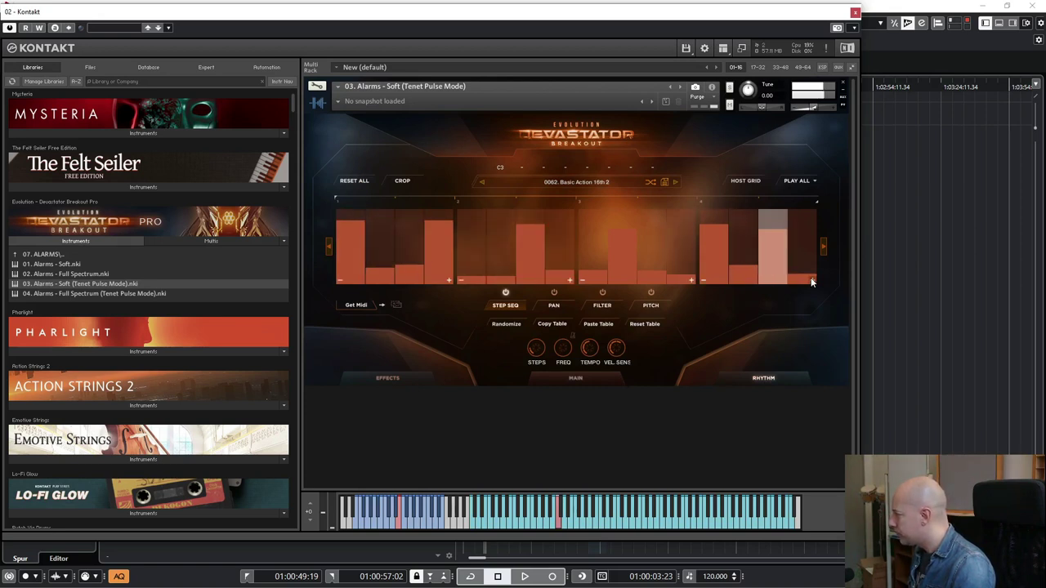
click(576, 378)
mouse_move(737, 251)
mouse_down()
mouse_move(733, 263)
mouse_move(740, 212)
mouse_move(733, 263)
mouse_move(747, 232)
mouse_move(734, 271)
mouse_move(739, 191)
mouse_move(732, 270)
mouse_move(749, 211)
mouse_move(748, 262)
mouse_up()
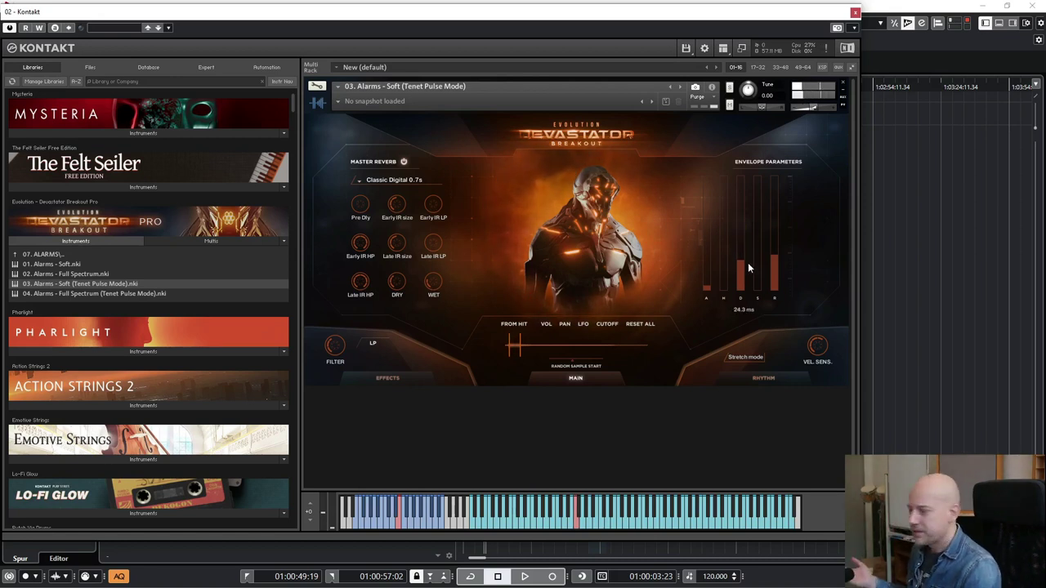
Replace the alarm patch with 03. Low Resonations from the 08. RESONANCES folder
click(79, 254)
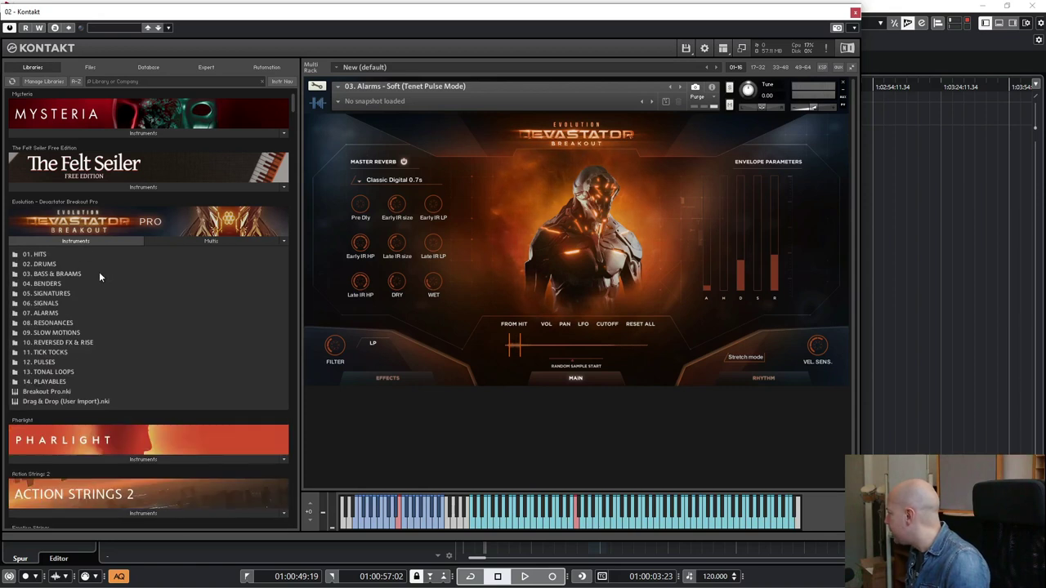
click(63, 325)
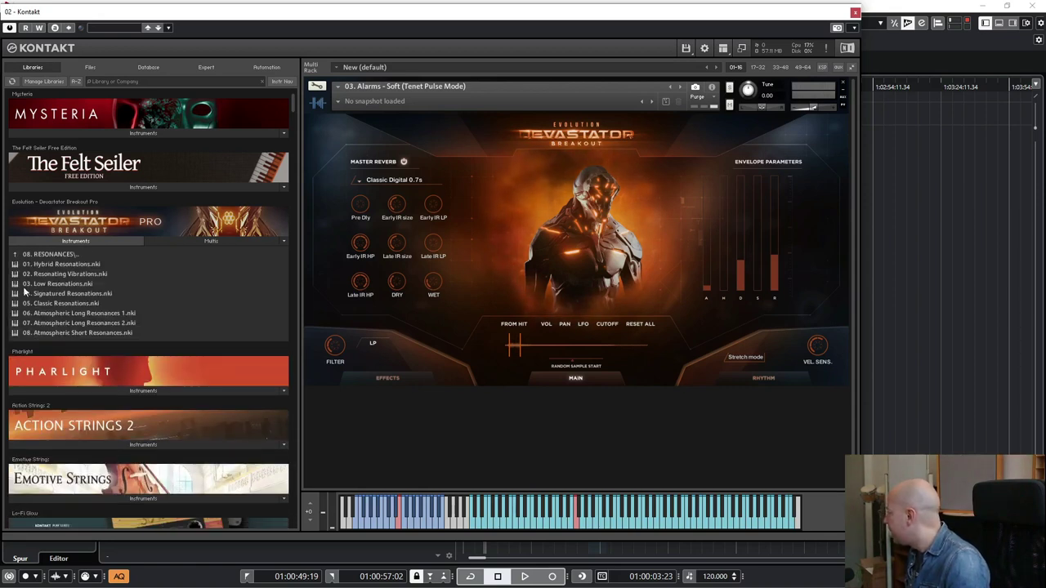
double_click(46, 282)
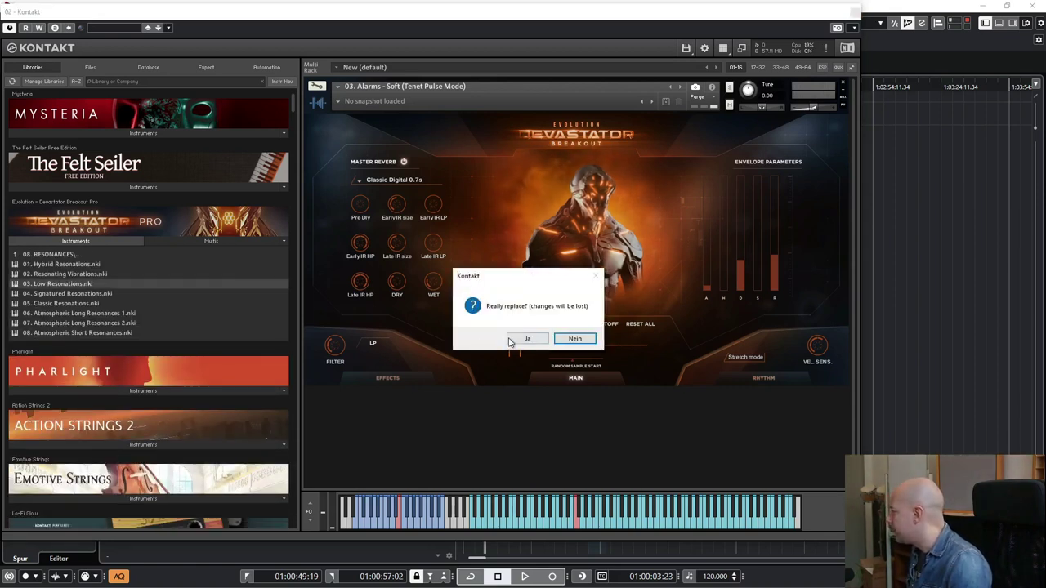
click(517, 338)
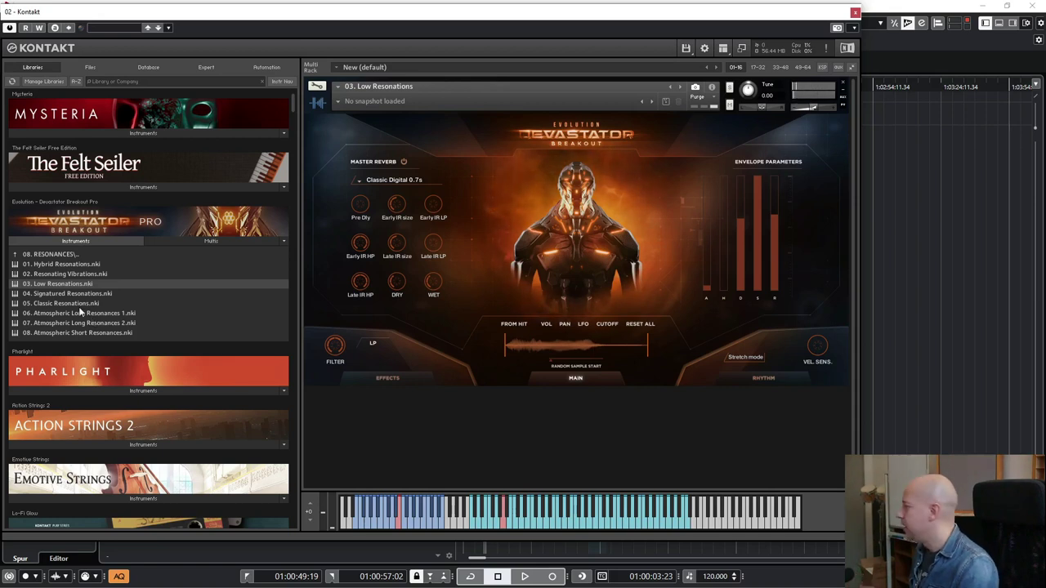
Load 01. Slow Motions from the 09. SLOW MOTIONS folder, and replace it with 03. Downers
click(71, 255)
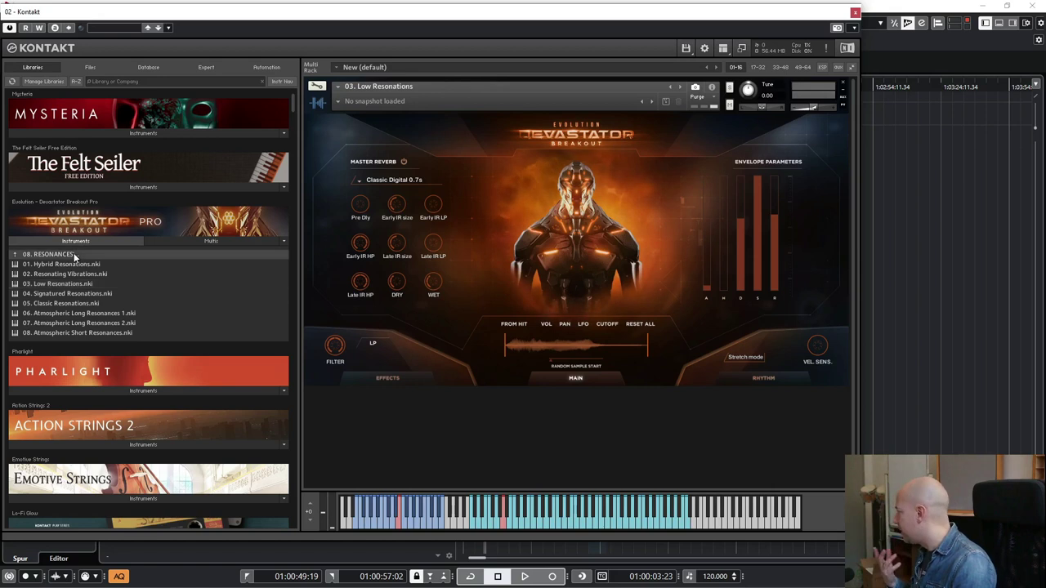
click(68, 333)
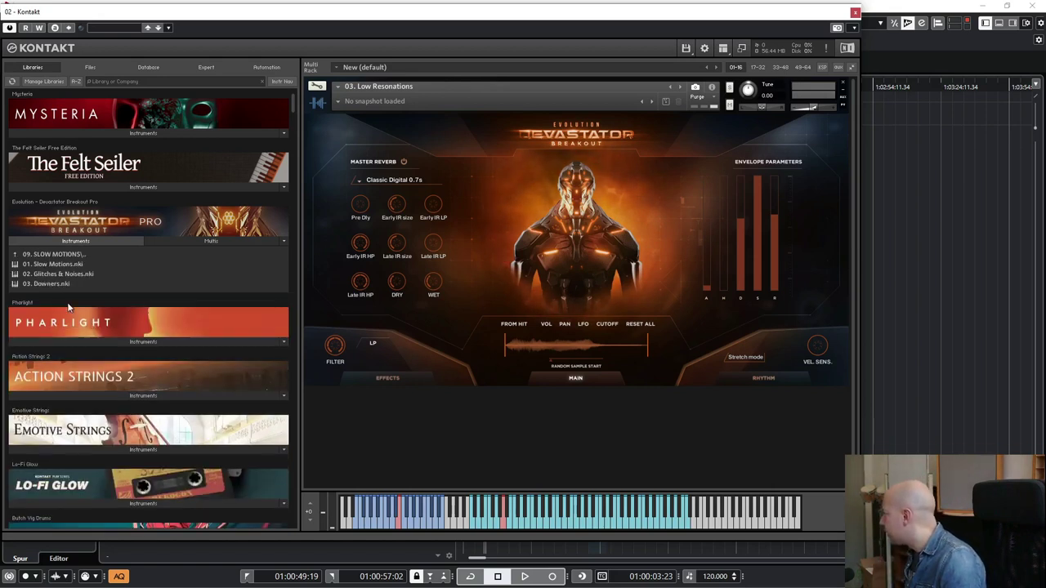
double_click(54, 264)
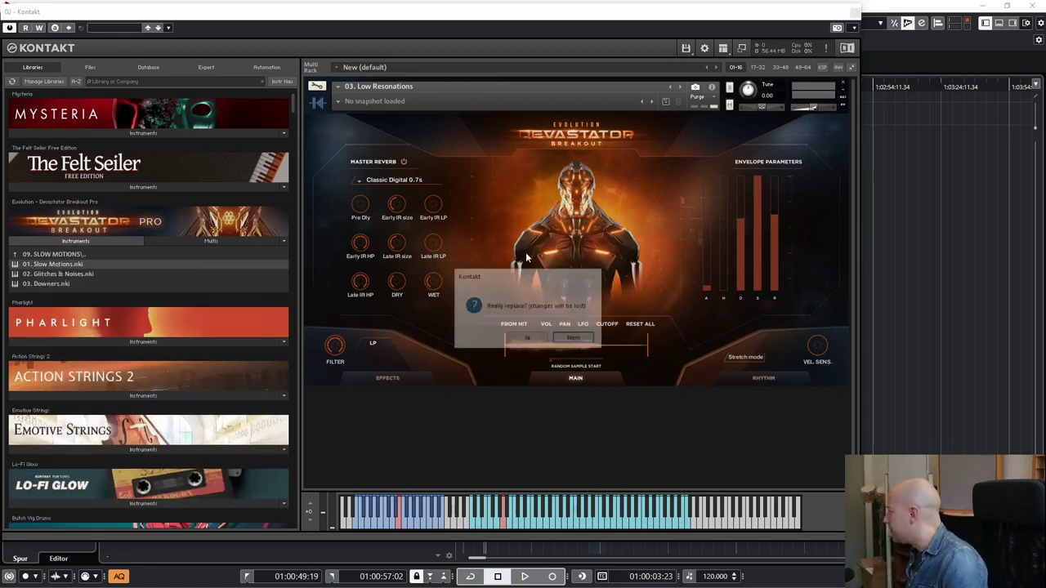
click(530, 337)
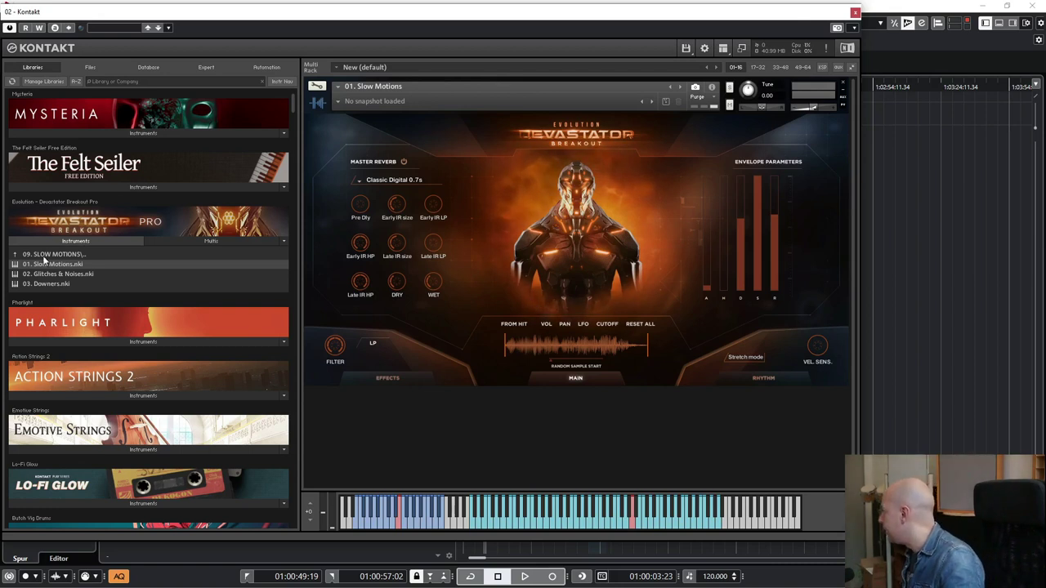
drag(46, 284, 722, 213)
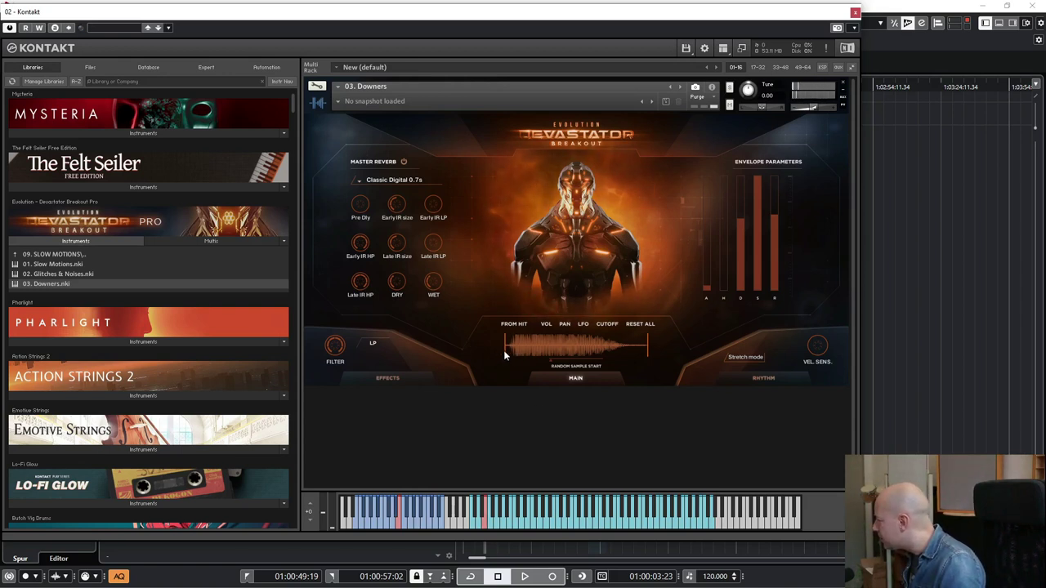
Move the Downers patch's sample start point slightly inward, and apply the From Hit option
drag(512, 348, 513, 346)
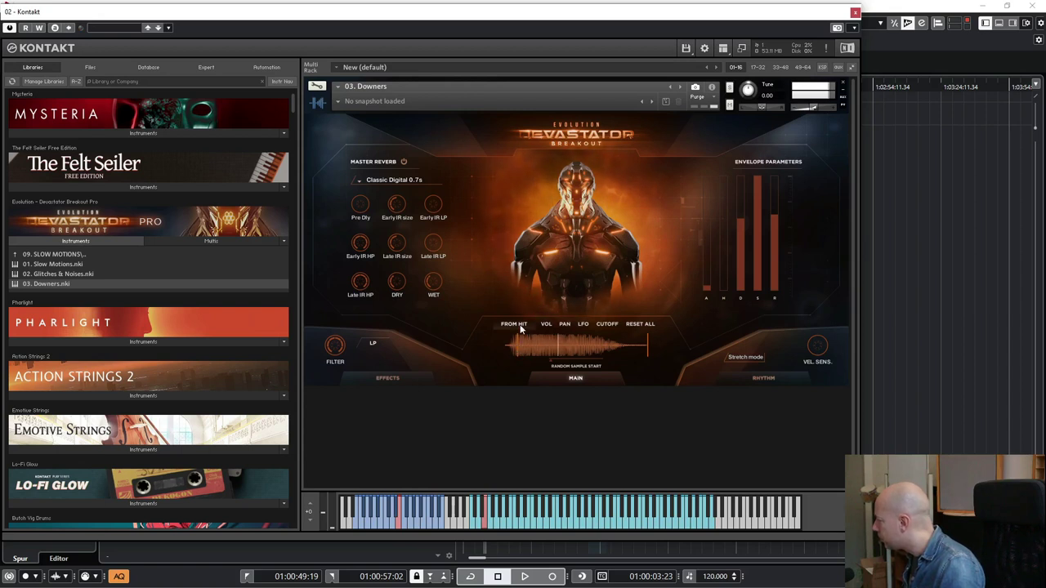
click(514, 324)
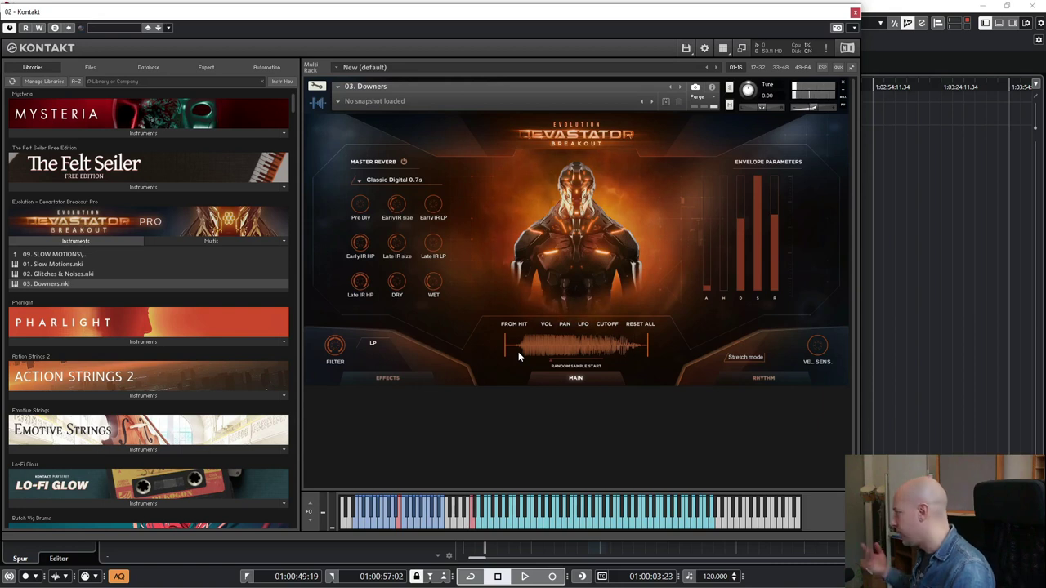
Replace the loaded instrument with 01. Reversed Bass FX from the 10. REVERSED FX & RISE folder
click(43, 255)
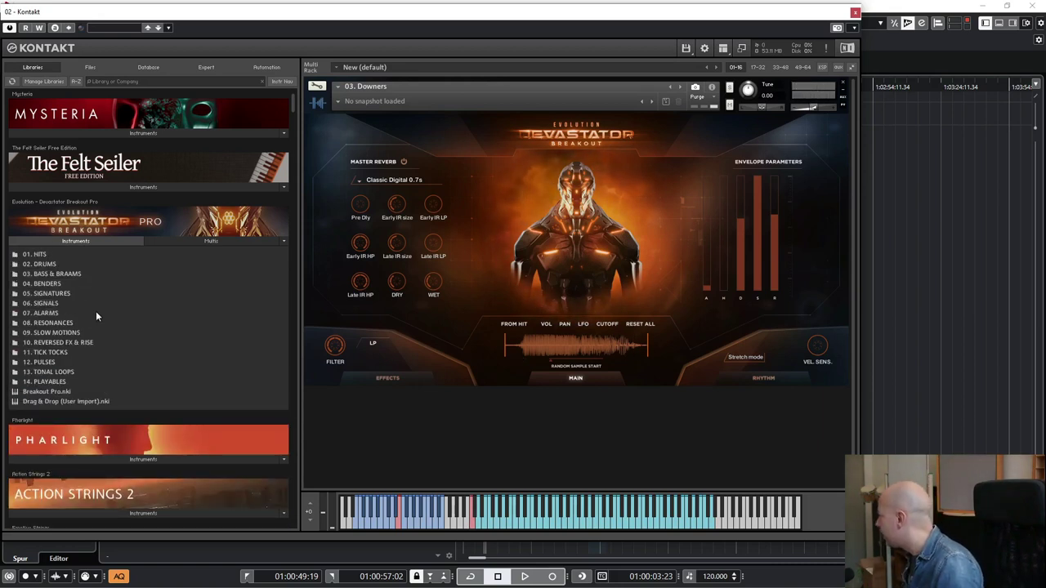
click(66, 344)
double_click(44, 268)
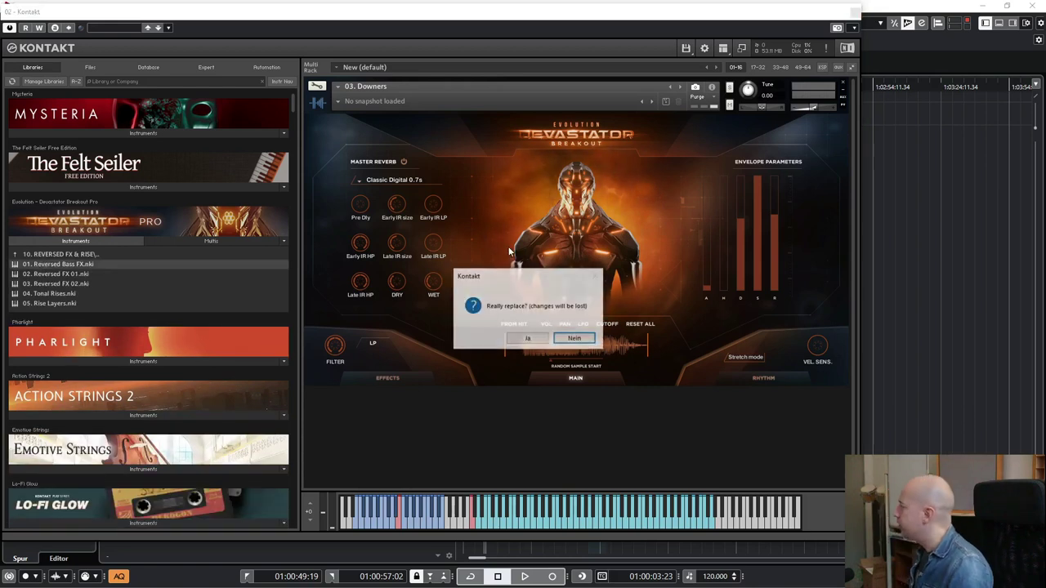
click(536, 340)
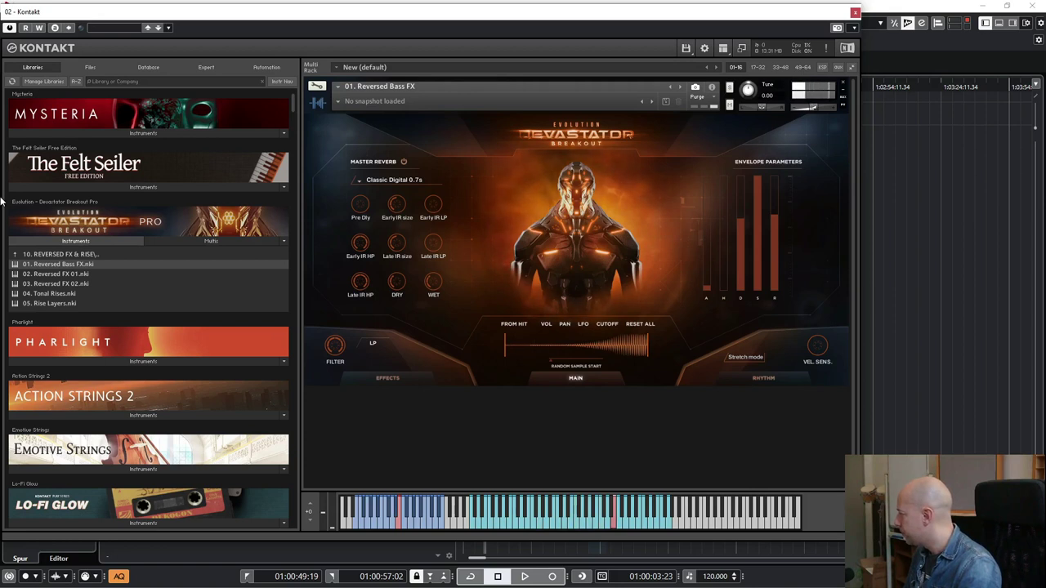
Audition 01. Tick Tock Full Pt1, 05. Tick Tock Elements - Pt1 and 04. Tick Tock - Mid from the 11. TICK TOCKS folder, each replacing the loaded instrument
click(46, 256)
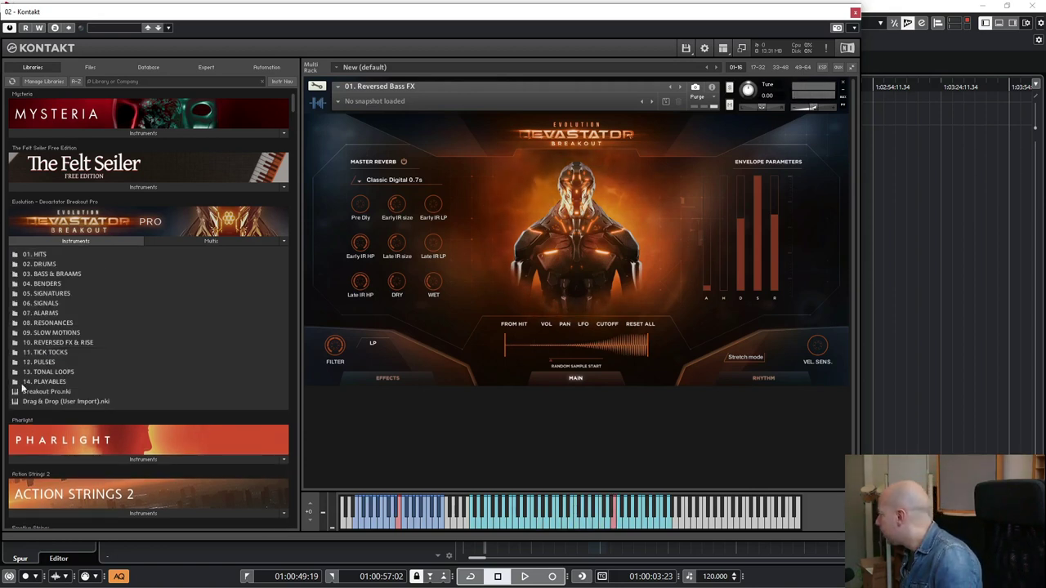
click(50, 353)
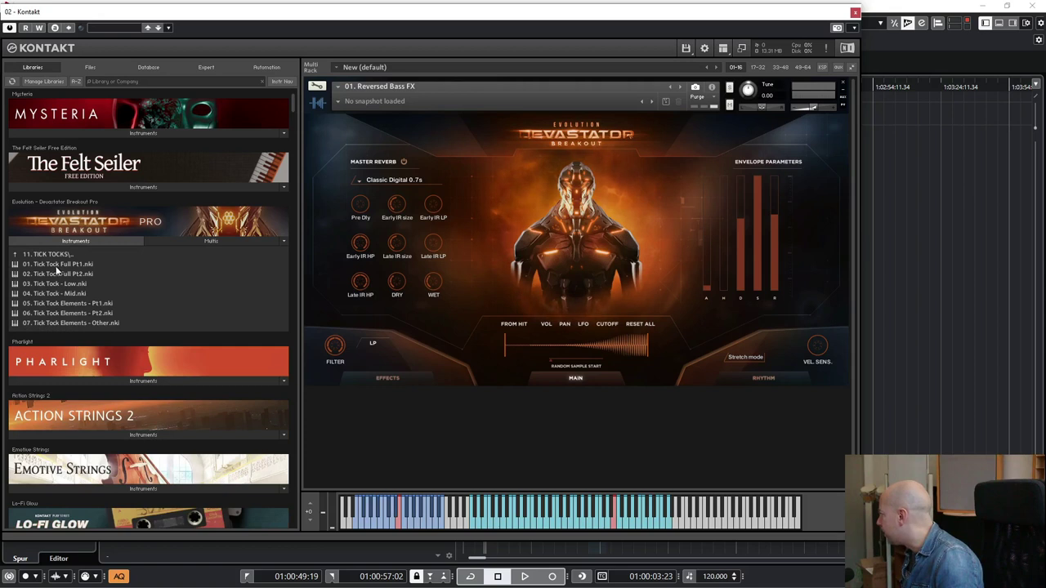
drag(63, 268, 688, 205)
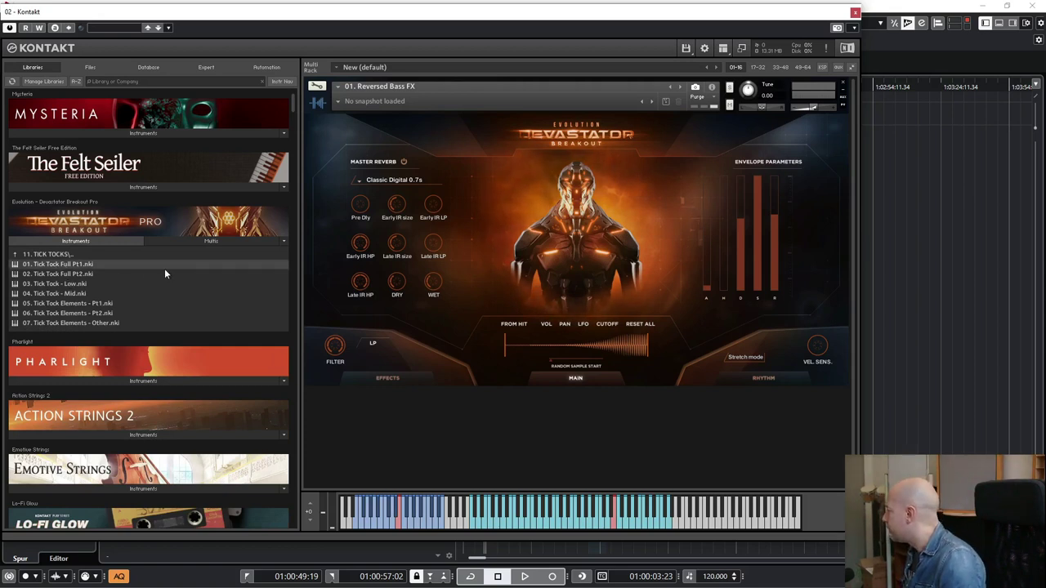
double_click(81, 264)
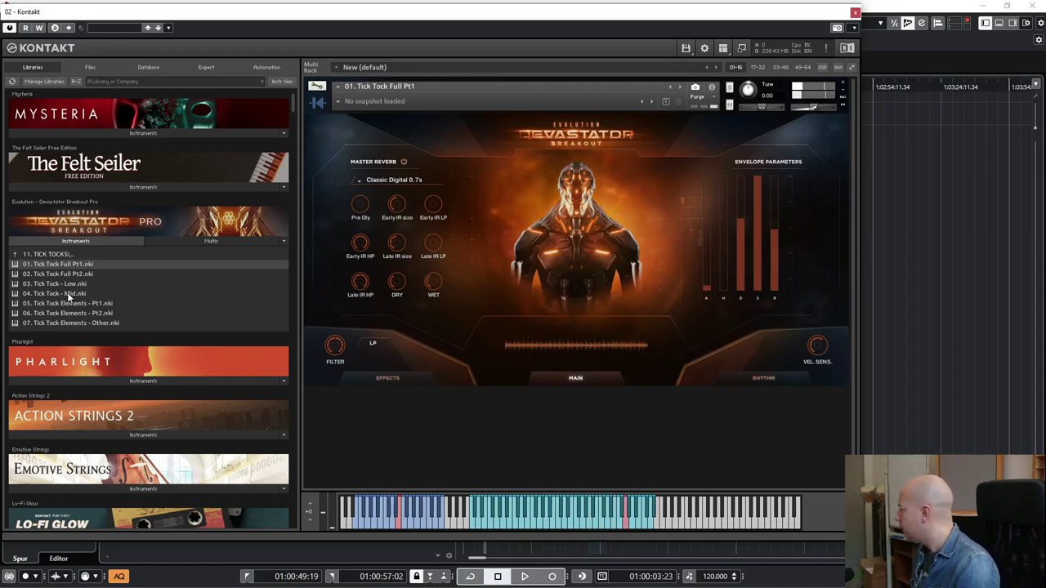
drag(68, 305, 576, 286)
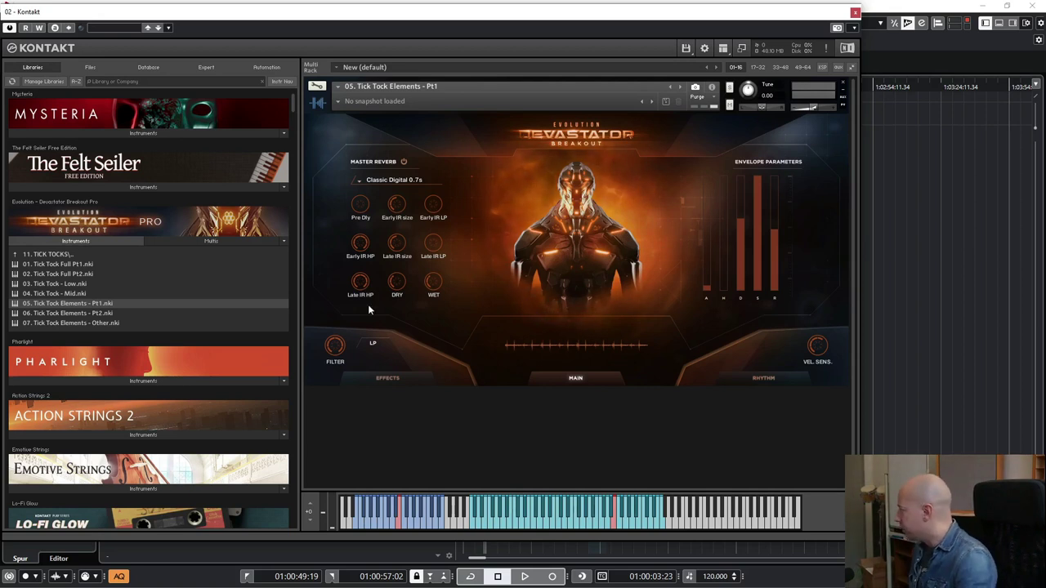
drag(64, 294, 588, 266)
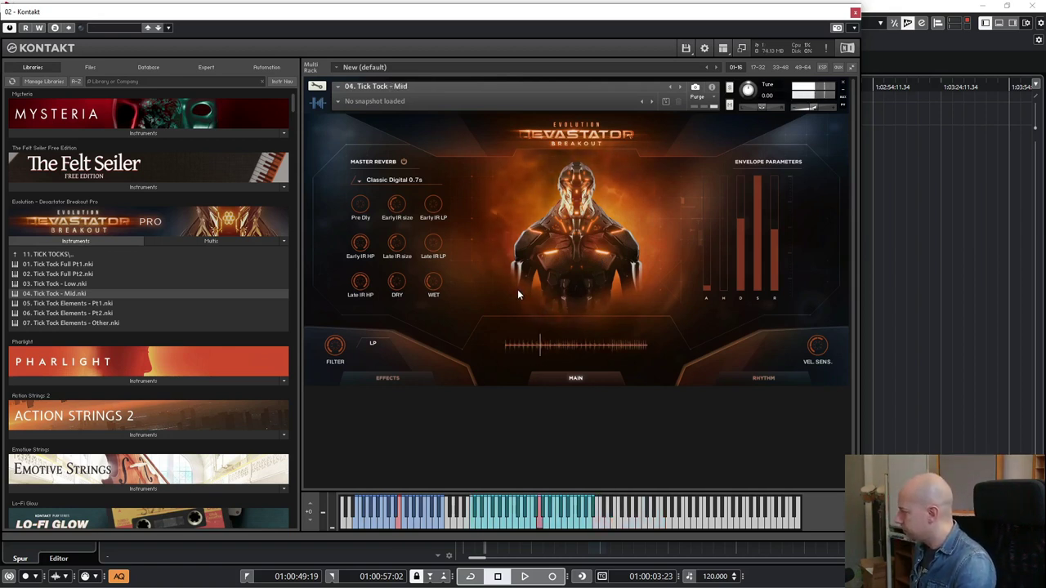
Load 01. Thump Pulses from the 12. PULSES folder, and replace it with 04. Hybrid Pulse
click(36, 256)
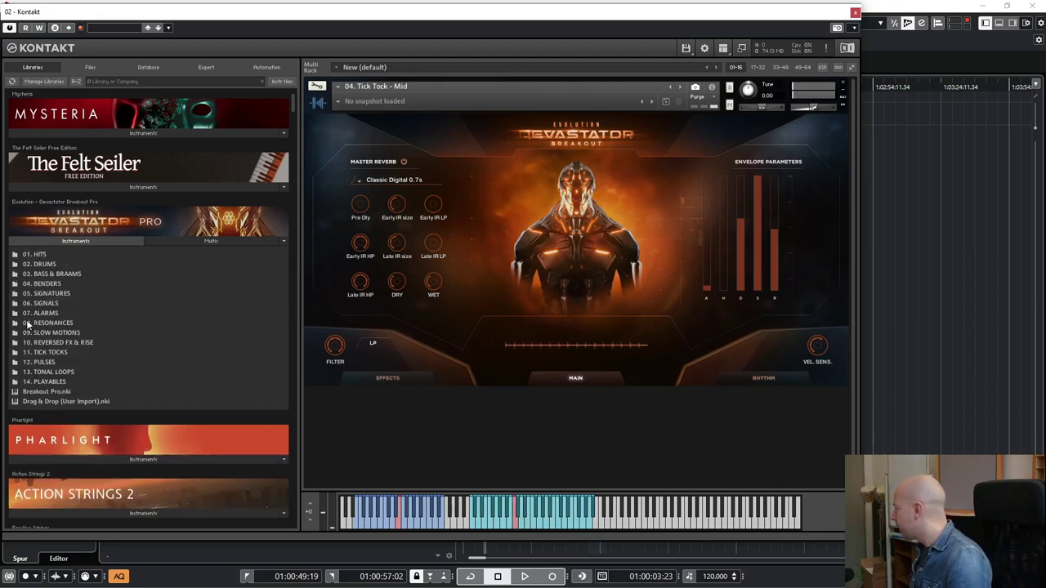
click(42, 362)
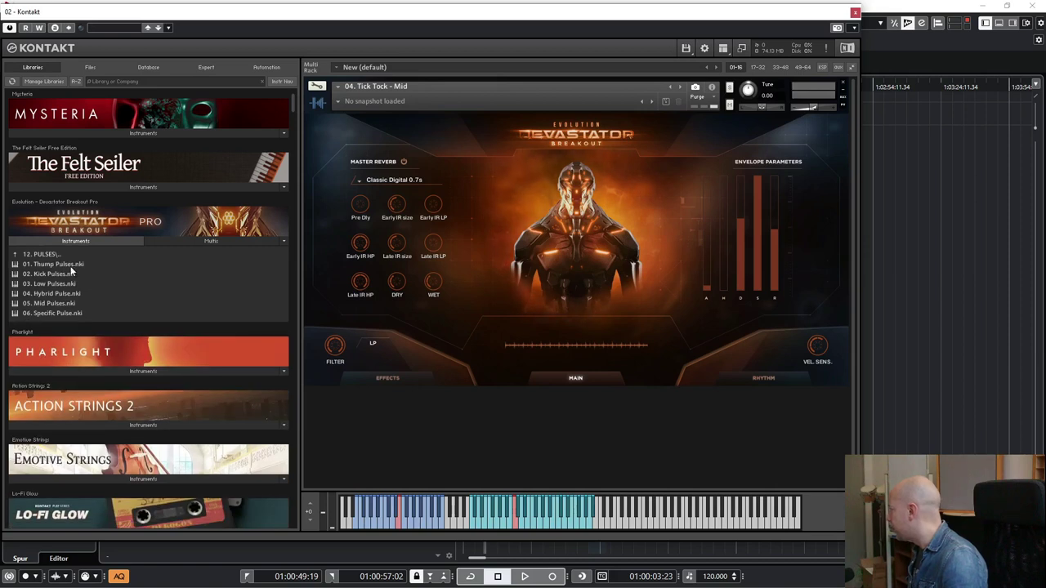
click(53, 265)
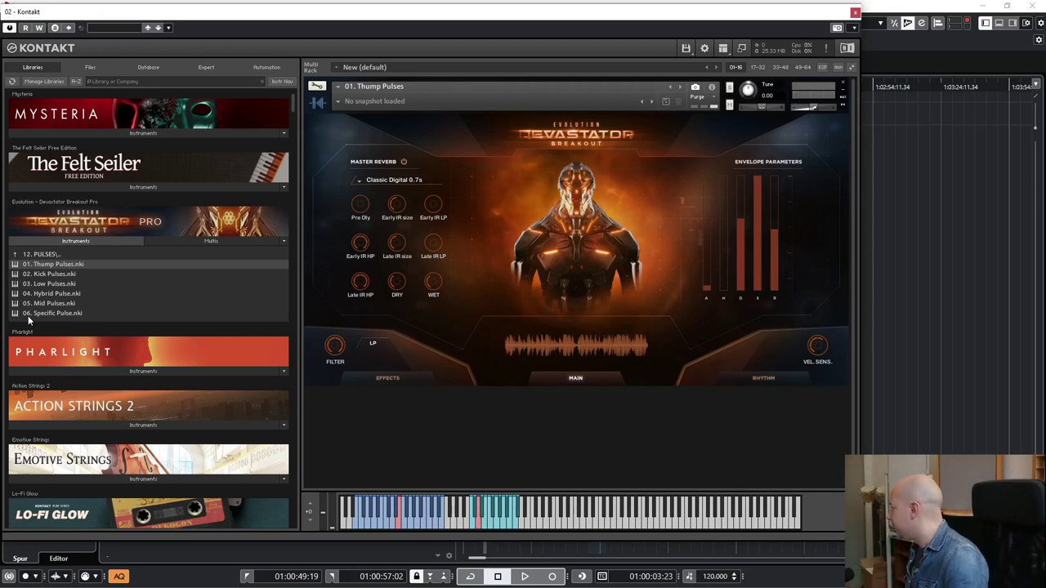
click(57, 294)
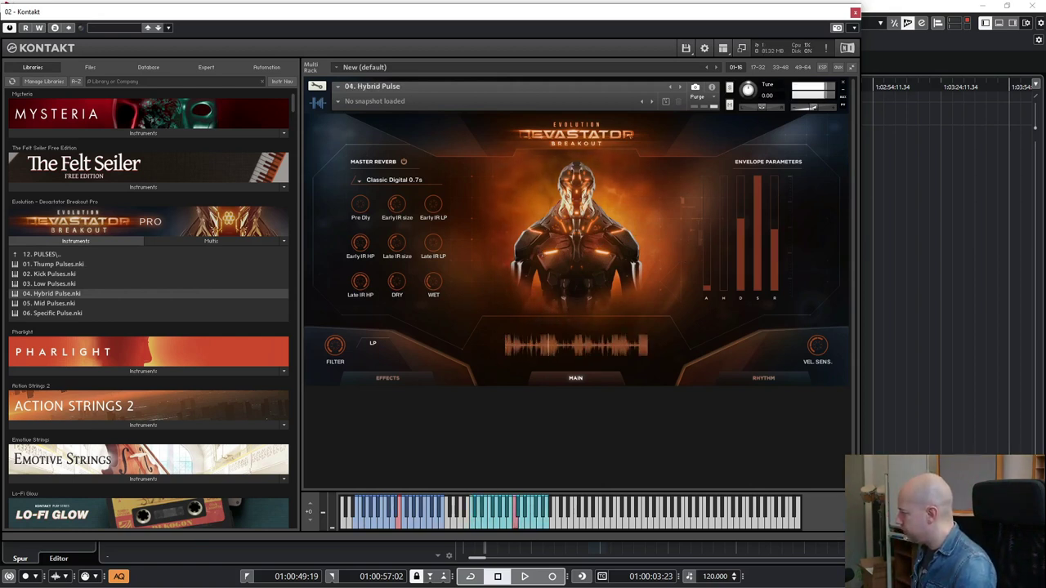
Set the project tempo to 80 to audition the Hybrid Pulse loop, and return the tempo to 120
double_click(718, 577)
text(80)
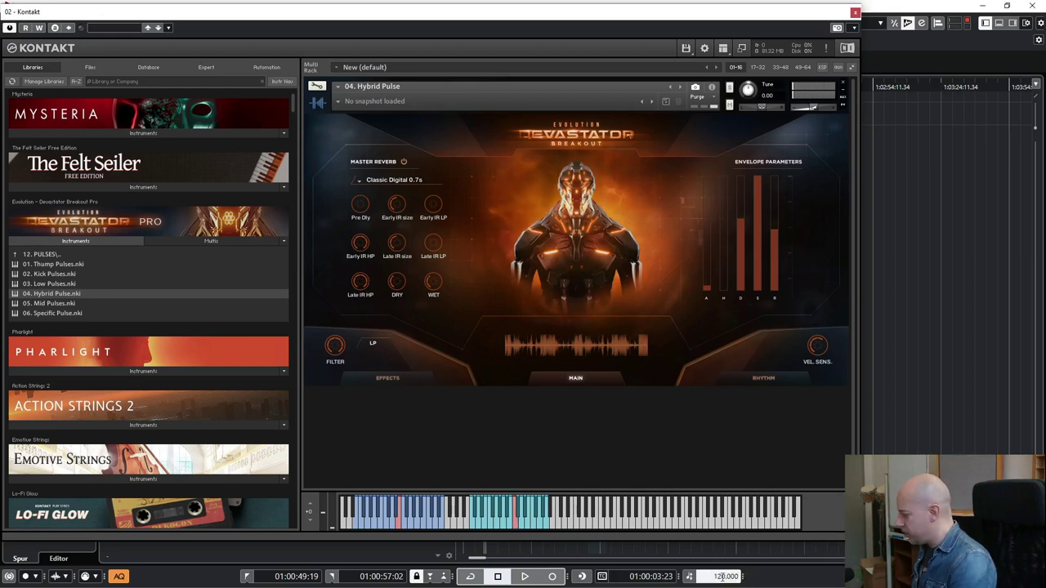
key(Return)
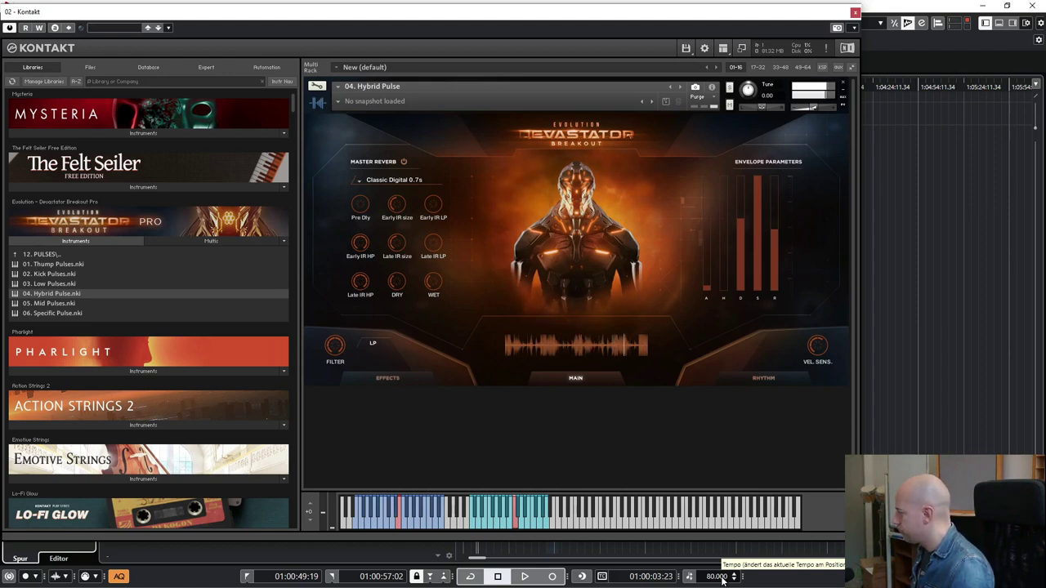
double_click(722, 577)
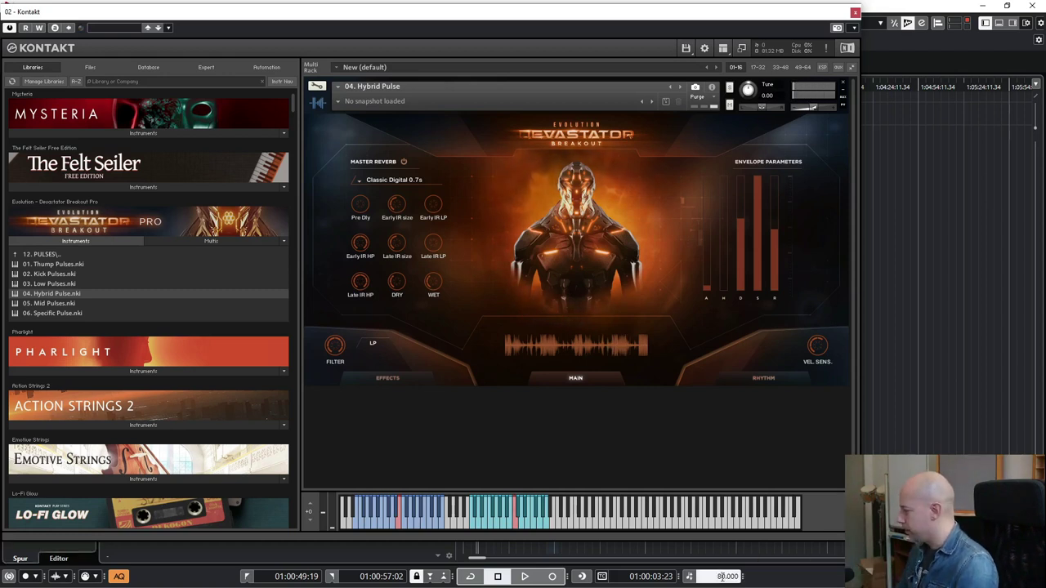
text(120)
key(Return)
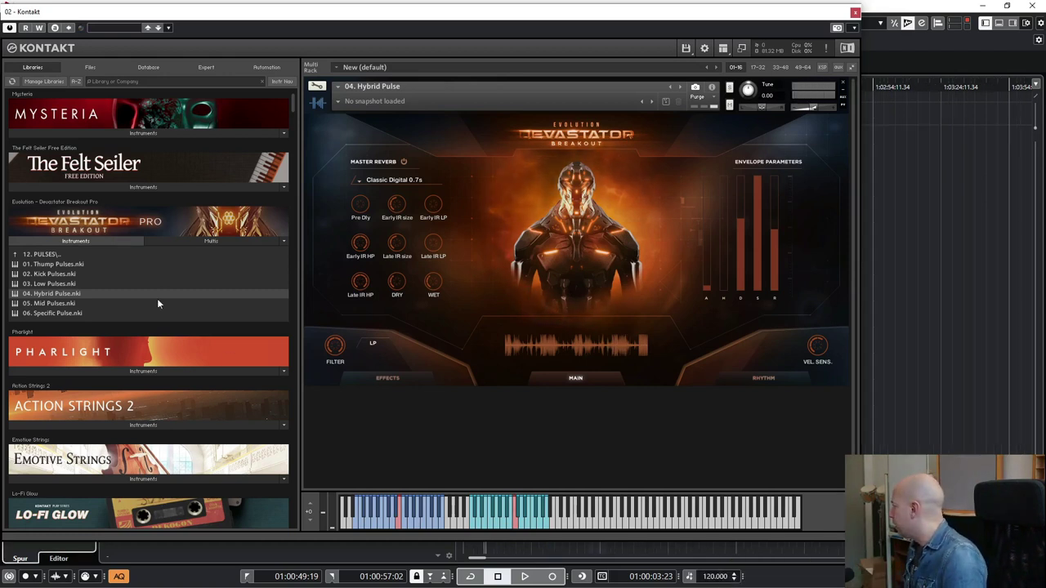
Load 01. Bass & Braams Loops from the 13. TONAL LOOPS folder, and replace it with 04. Sign Elements
click(28, 255)
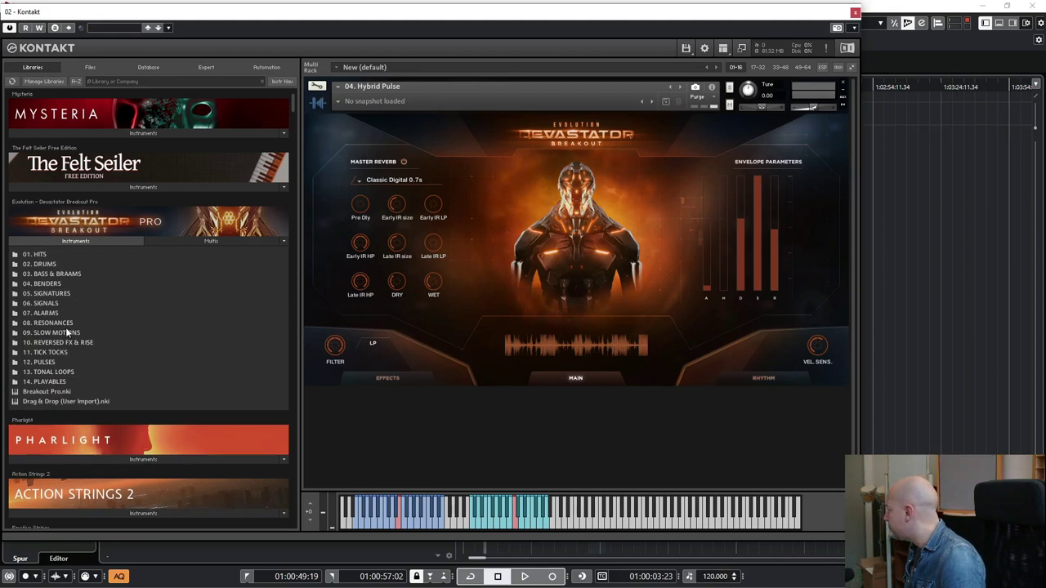
click(59, 372)
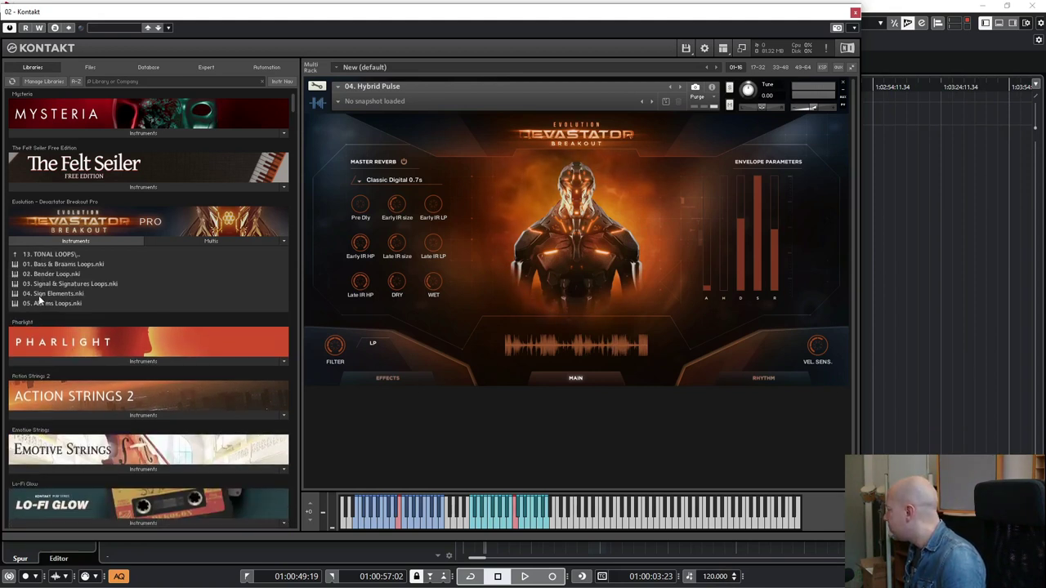
drag(59, 268, 543, 280)
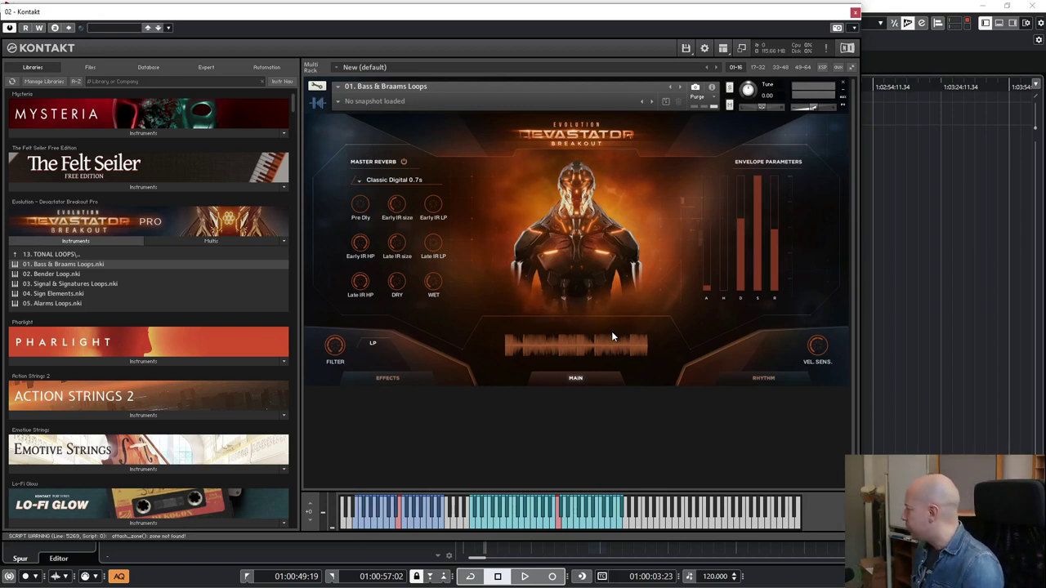
click(59, 294)
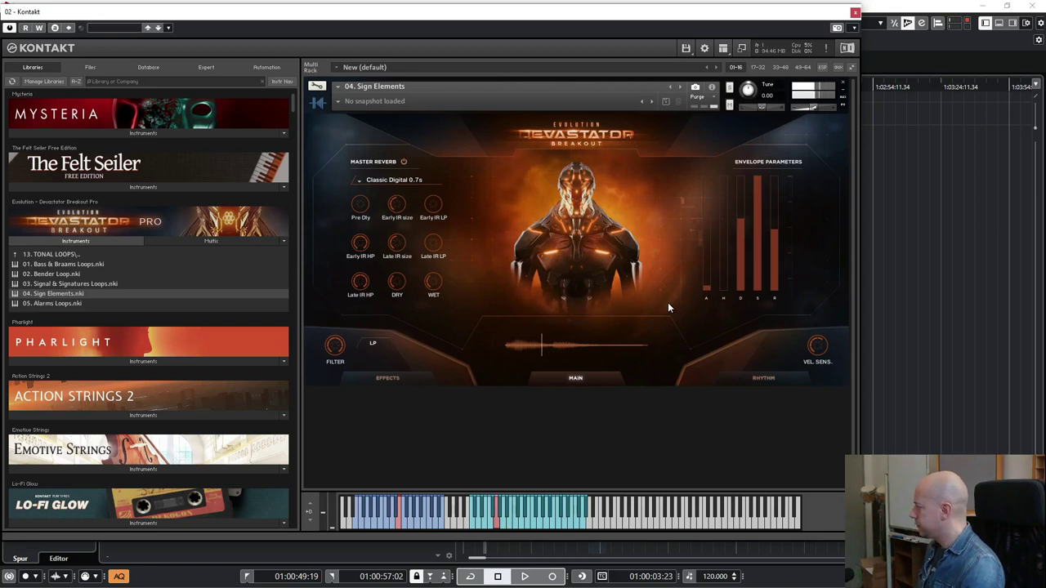
Replace the loaded instrument with 01. Distortion Bass from the 14. PLAYABLES folder
click(37, 258)
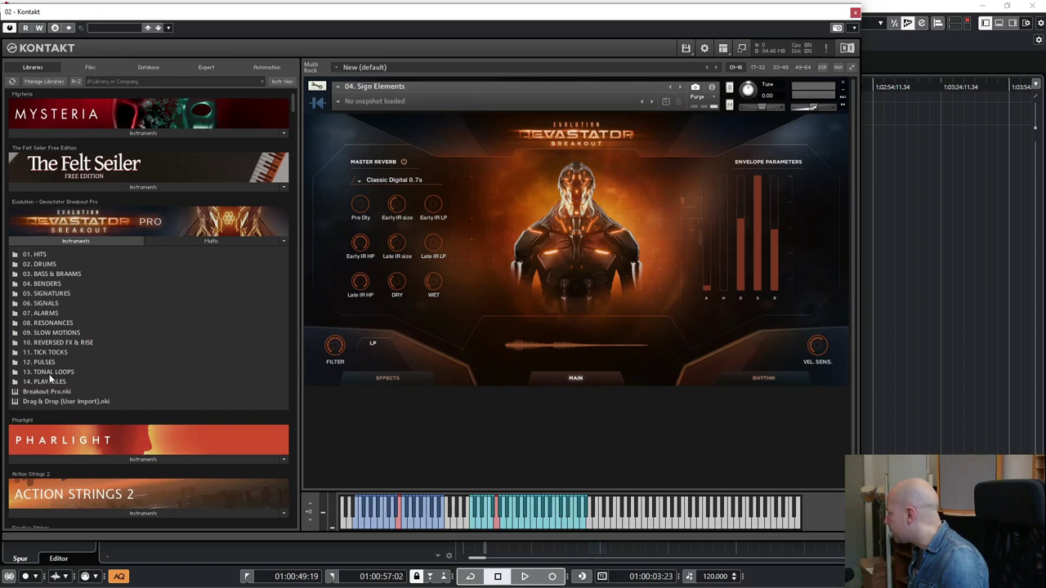
click(51, 382)
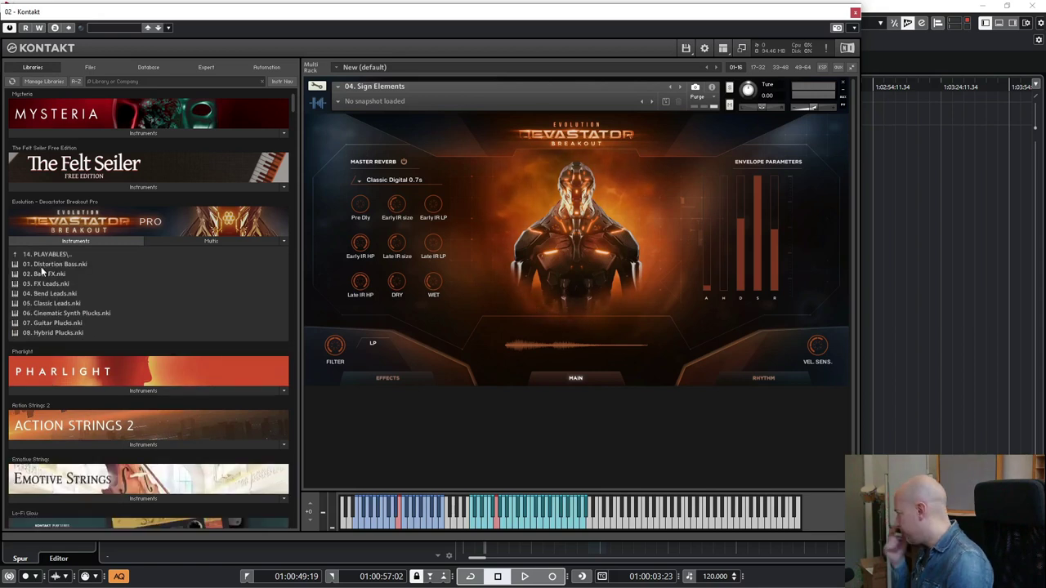
click(42, 265)
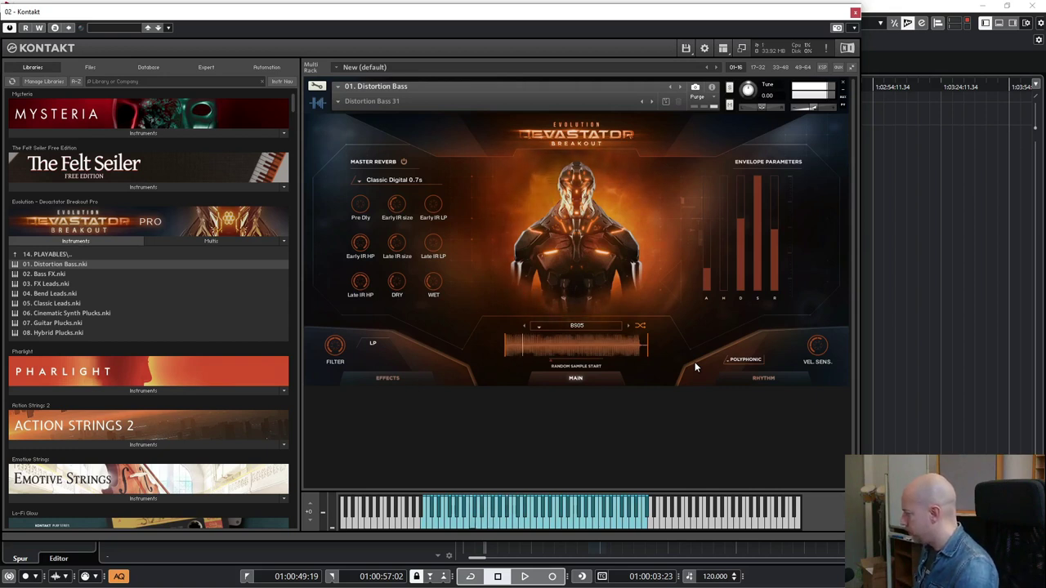
Audition the BS01 sound source in the Distortion Bass patch, and switch the source back to BS05
click(598, 328)
click(552, 242)
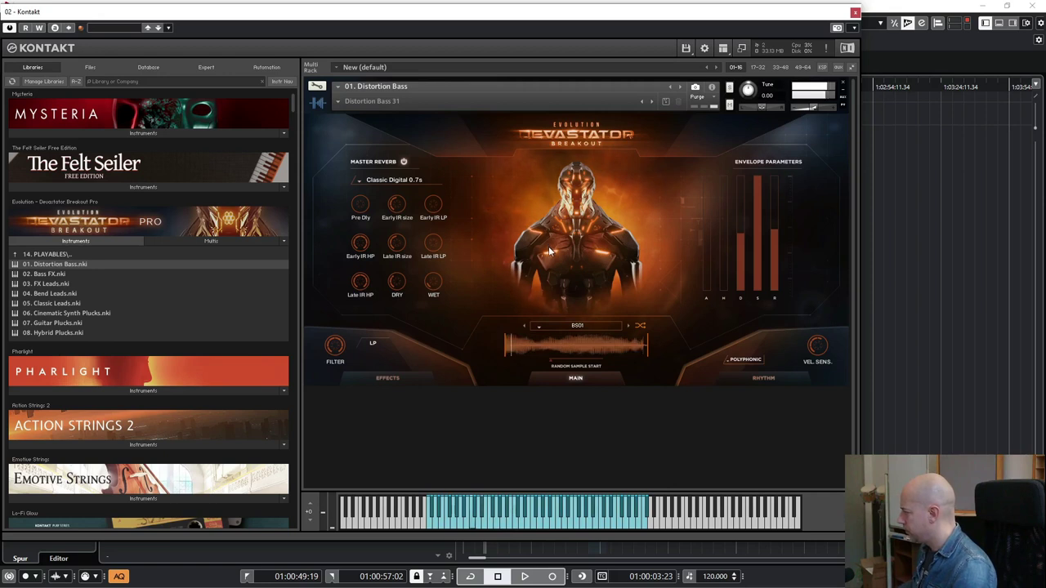
click(594, 327)
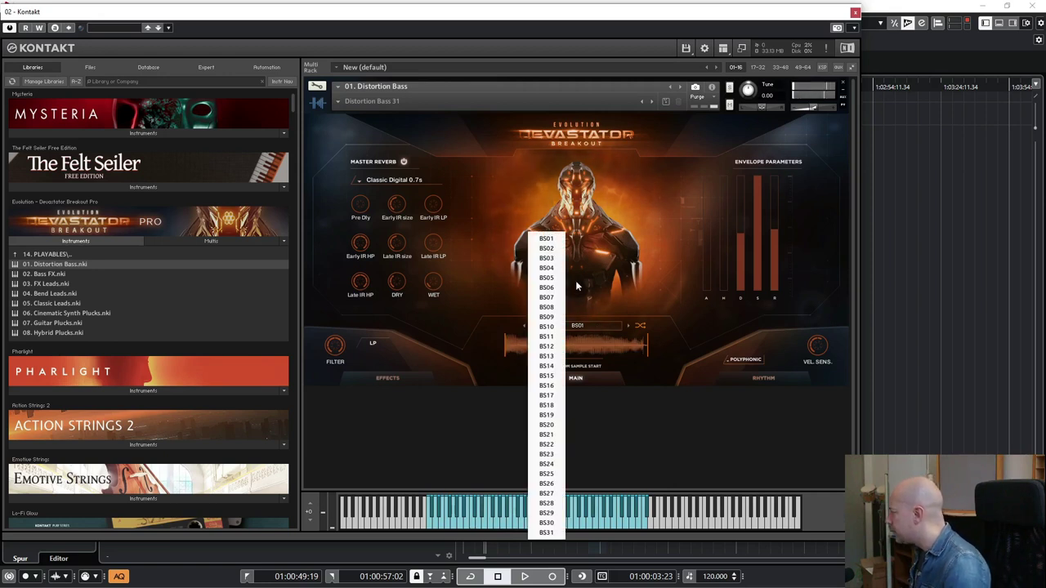
click(549, 278)
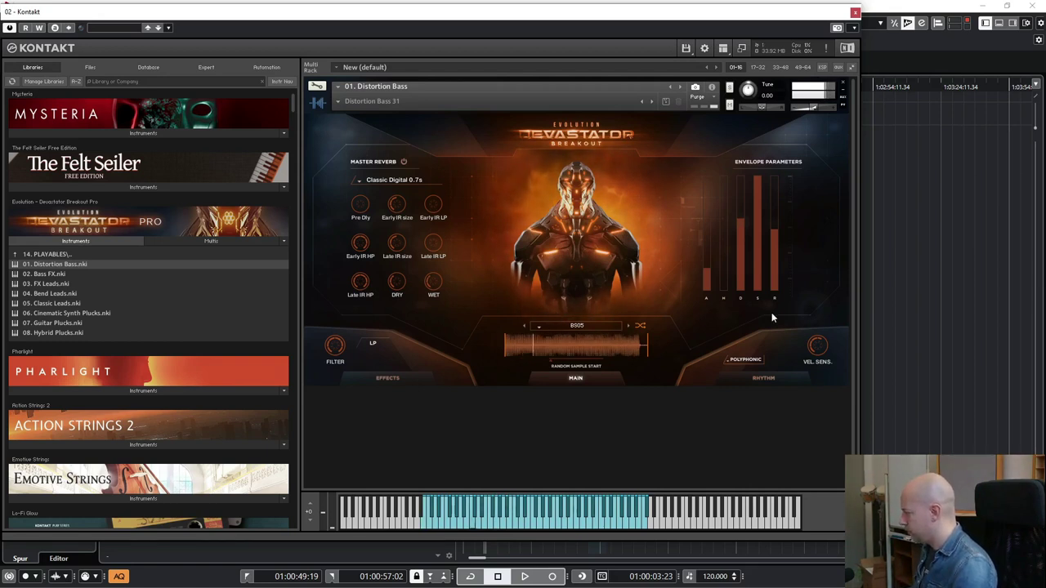
Try the Distortion Bass patch in Mono and Glide voice modes, and sweep its low-pass filter, ending at about 19.9 kHz
click(749, 360)
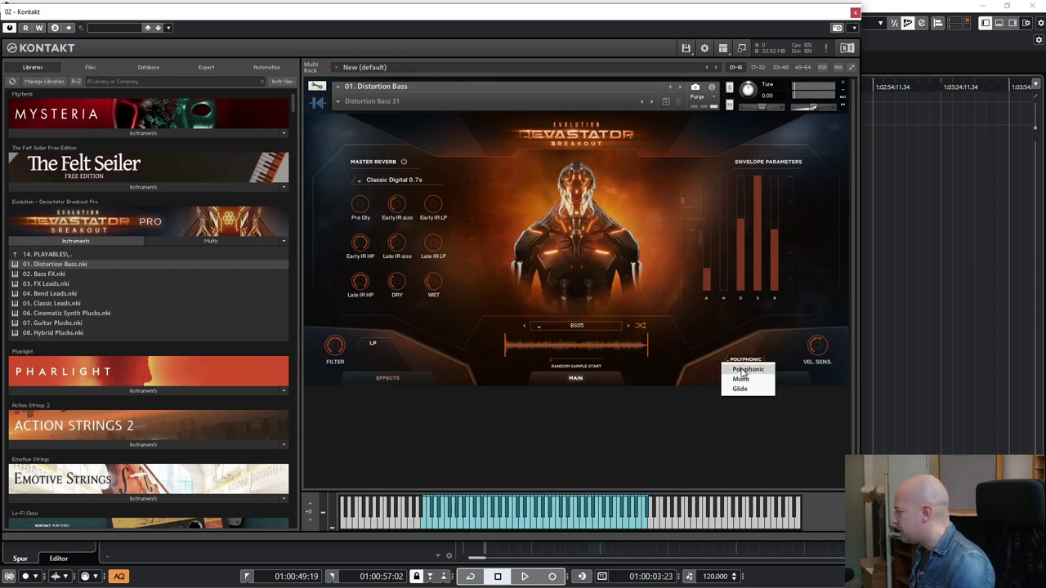
click(737, 376)
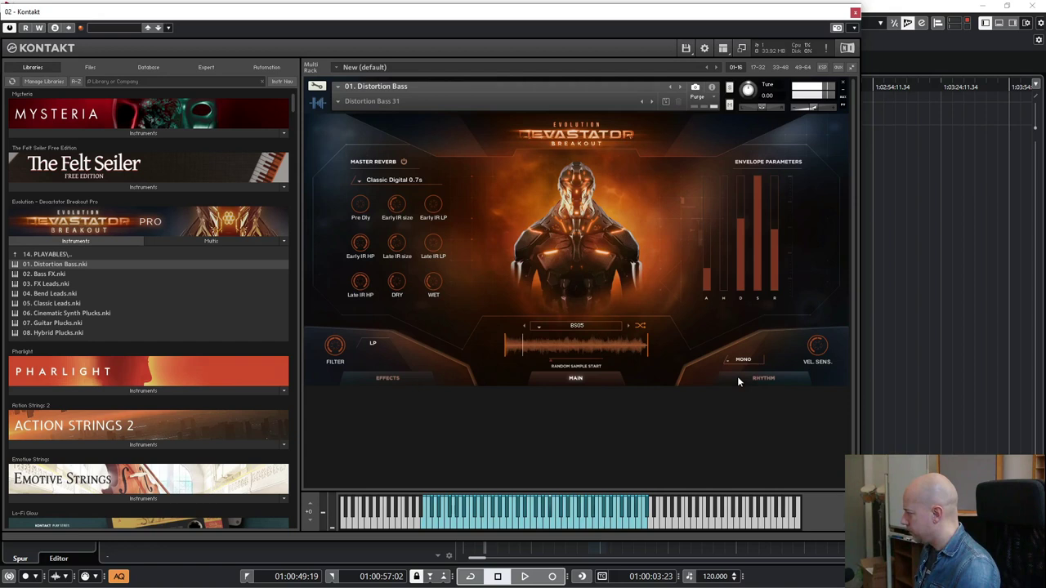
click(750, 360)
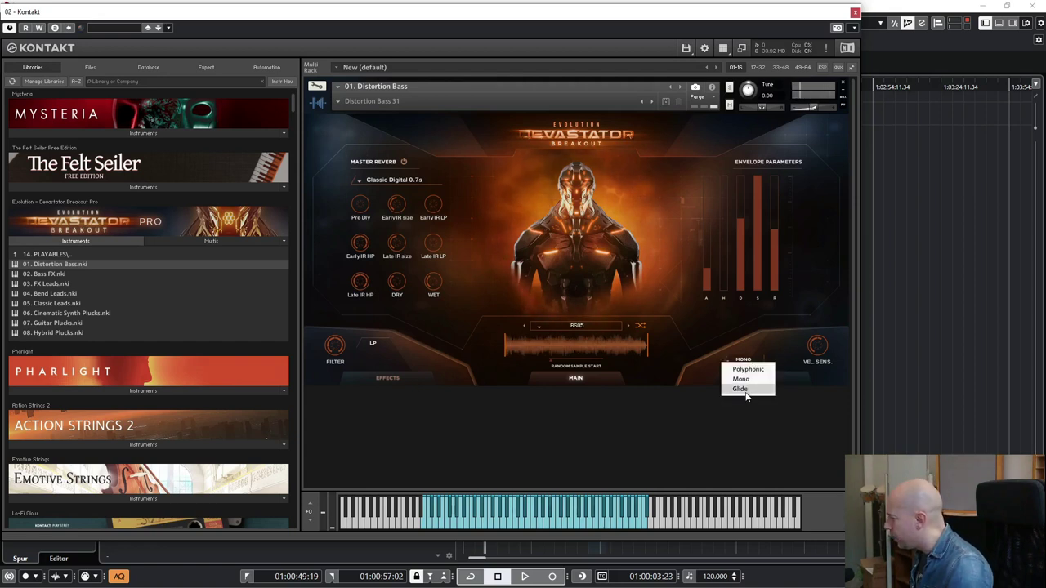
click(746, 389)
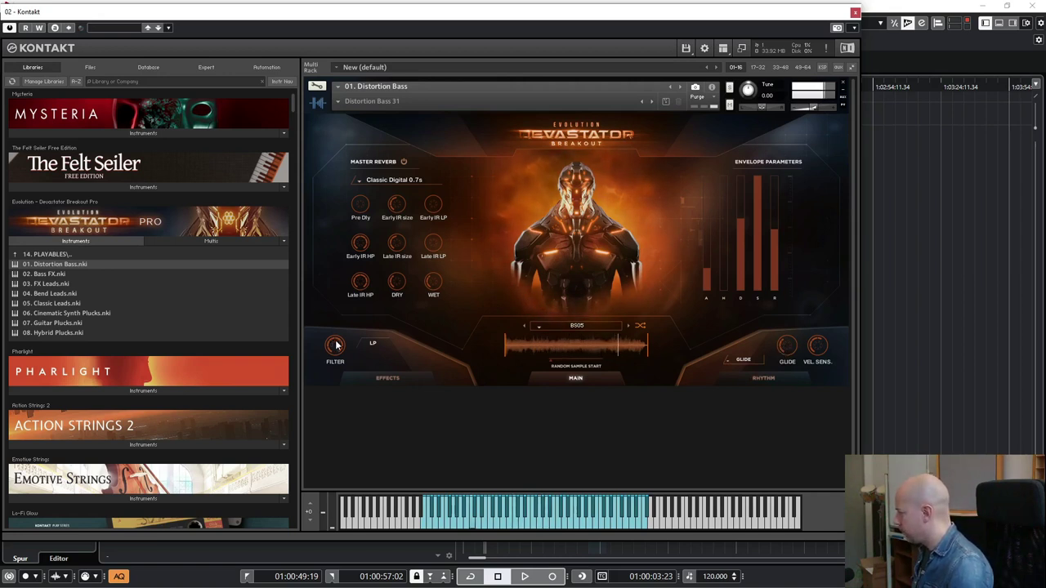
drag(339, 346, 383, 327)
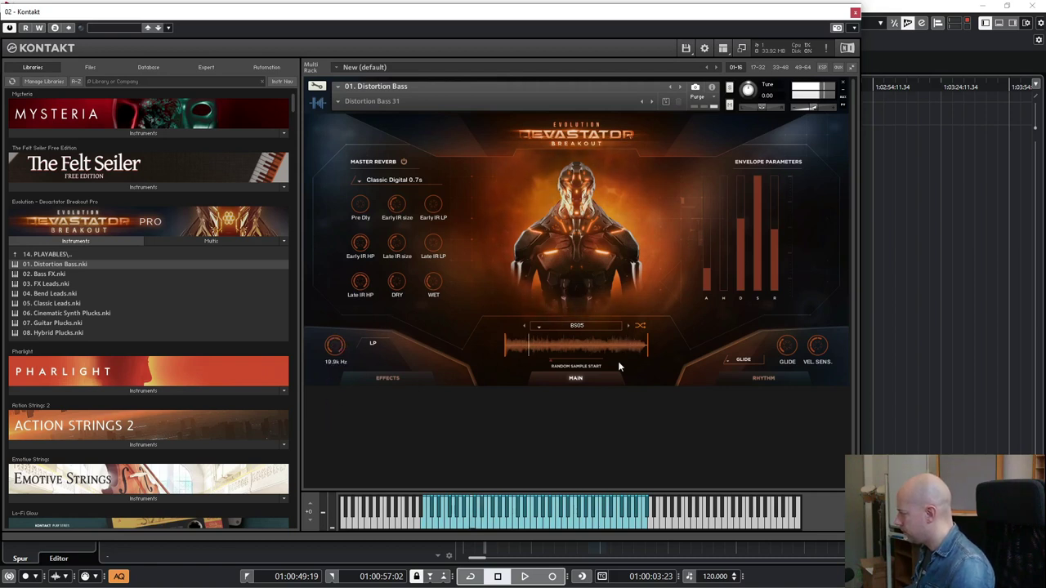
Enable the Flanger in the master effects chain of the Distortion Bass patch to audition it, and remove it from the chain
click(376, 378)
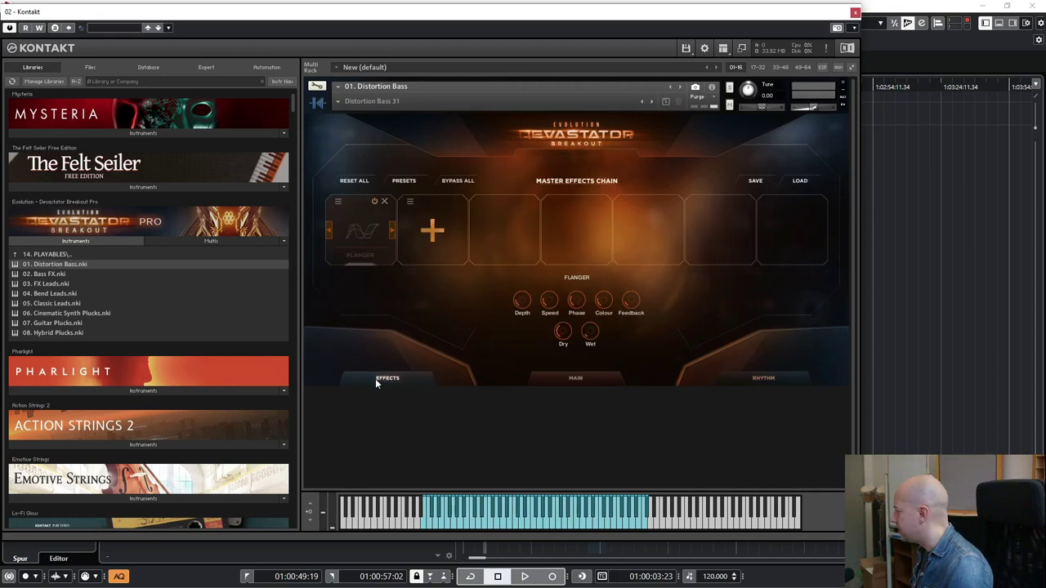
click(375, 201)
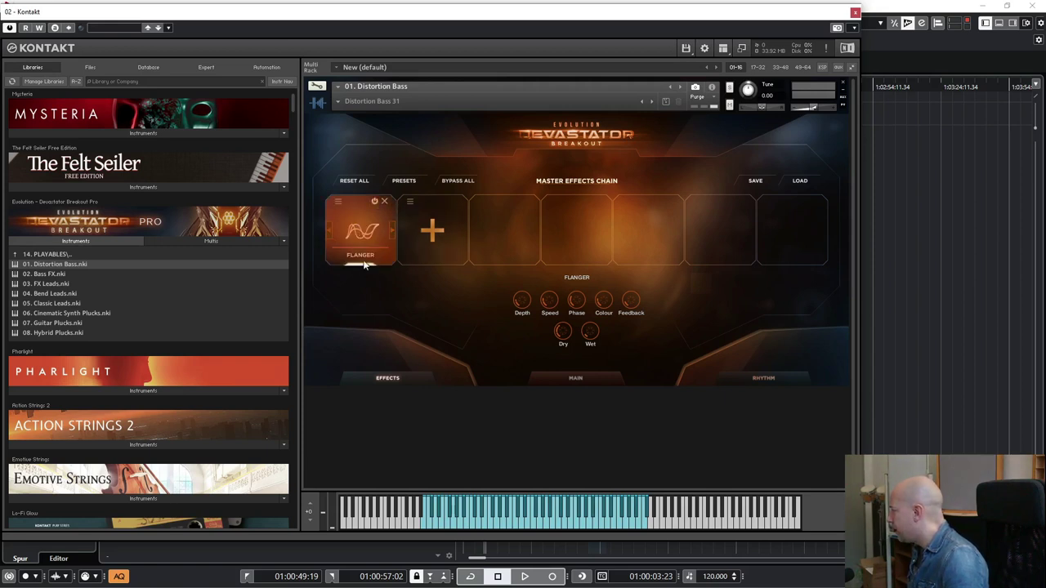
click(386, 203)
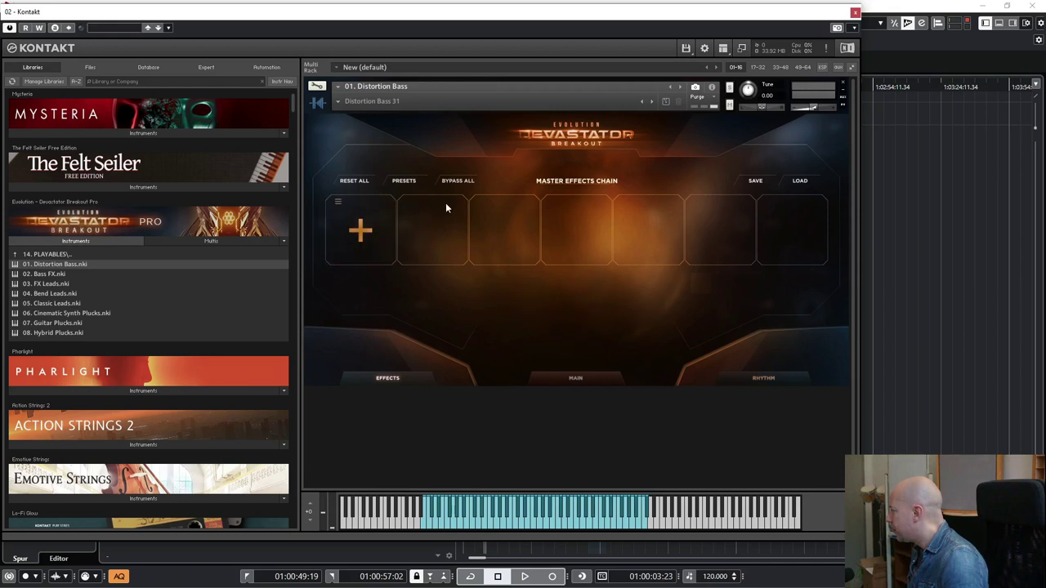
Add a Chorus in the first effects slot with a depth of about 33.8% and a wet level of about -11.7 dB
click(360, 230)
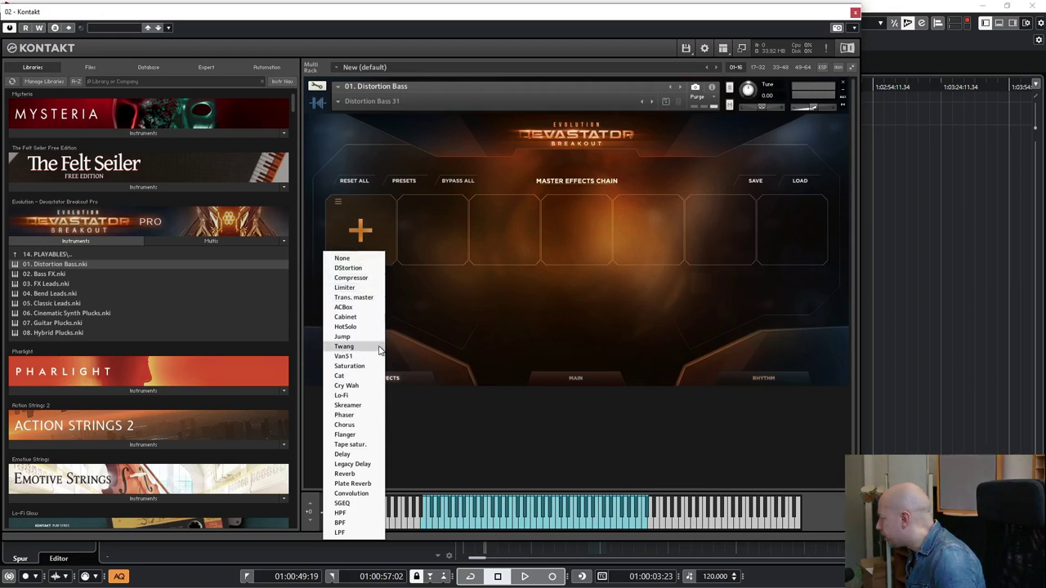
click(360, 426)
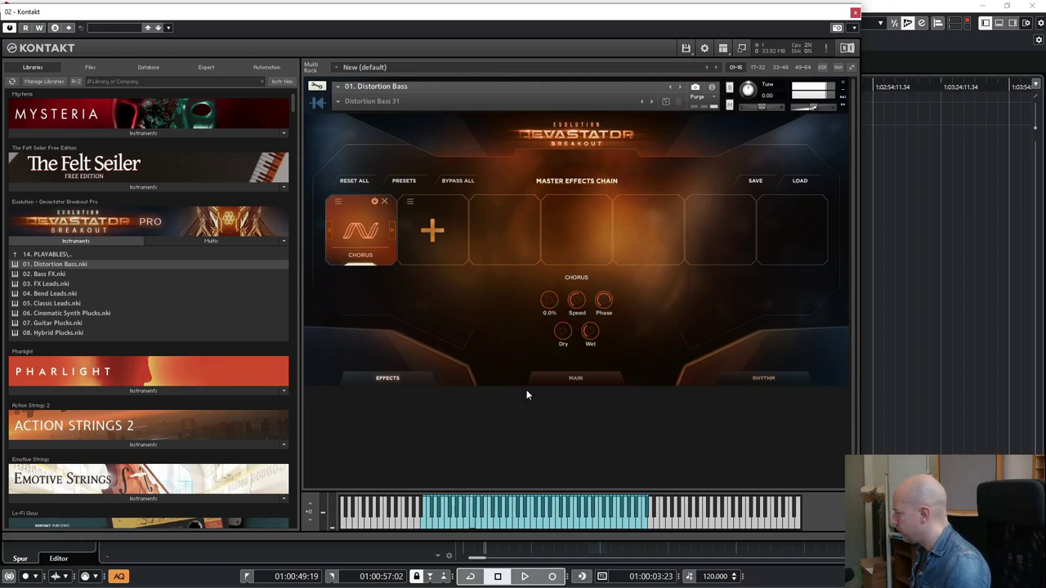
drag(549, 309, 545, 313)
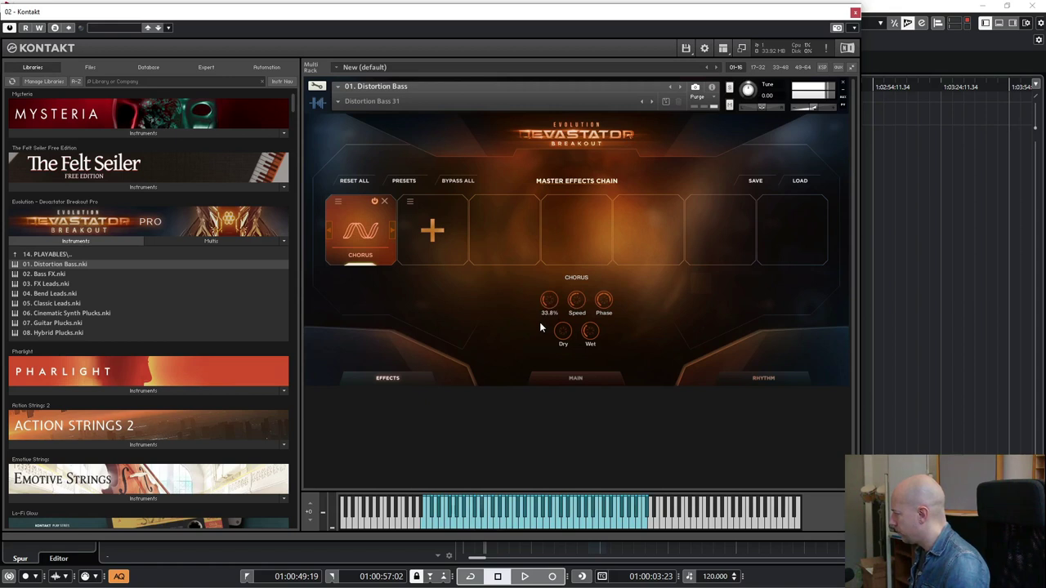
drag(561, 335, 587, 358)
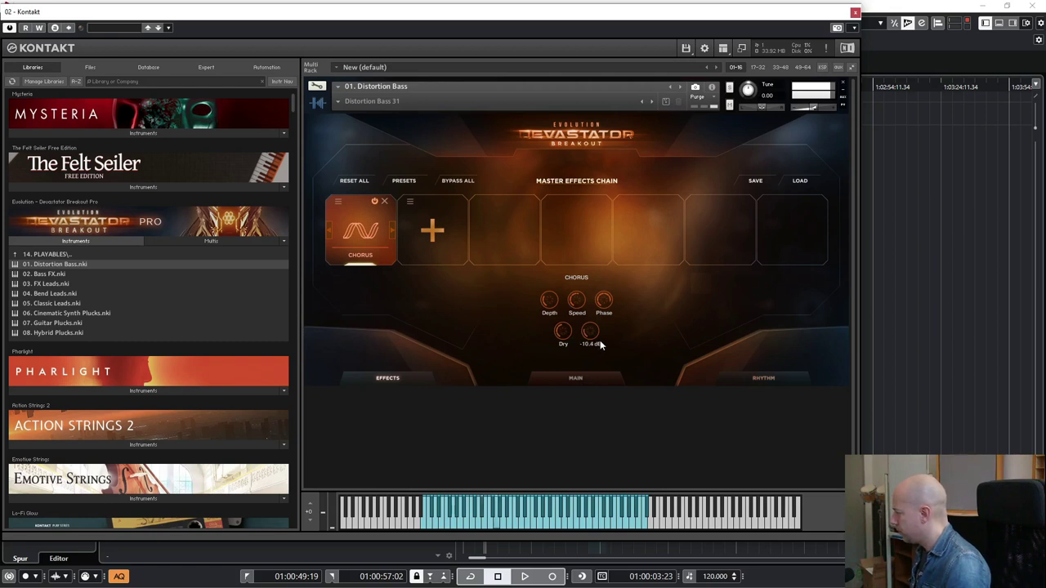
Add an LPF effect in the slot after the Chorus and adjust its cutoff
click(432, 231)
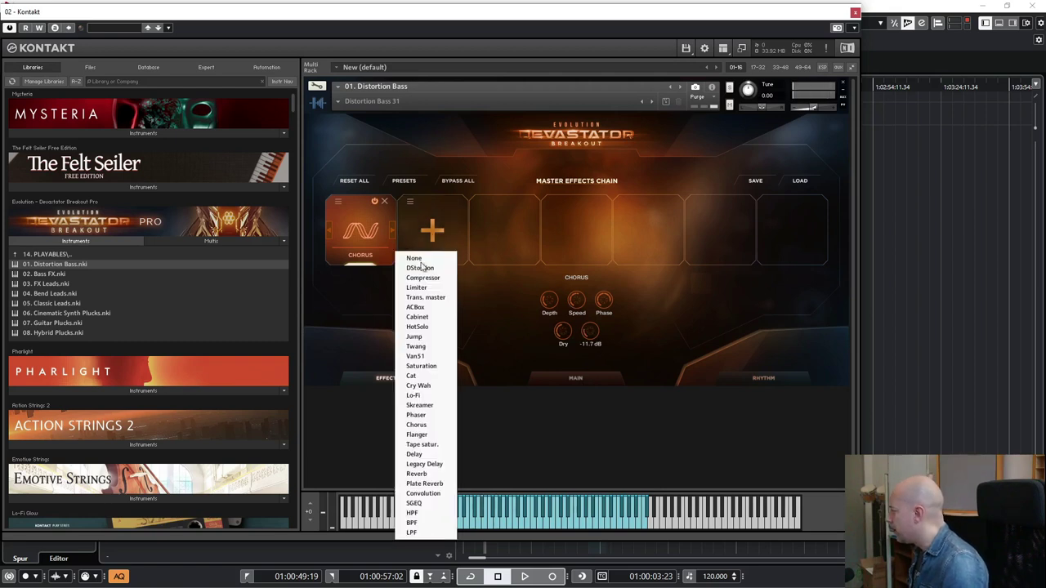
click(415, 532)
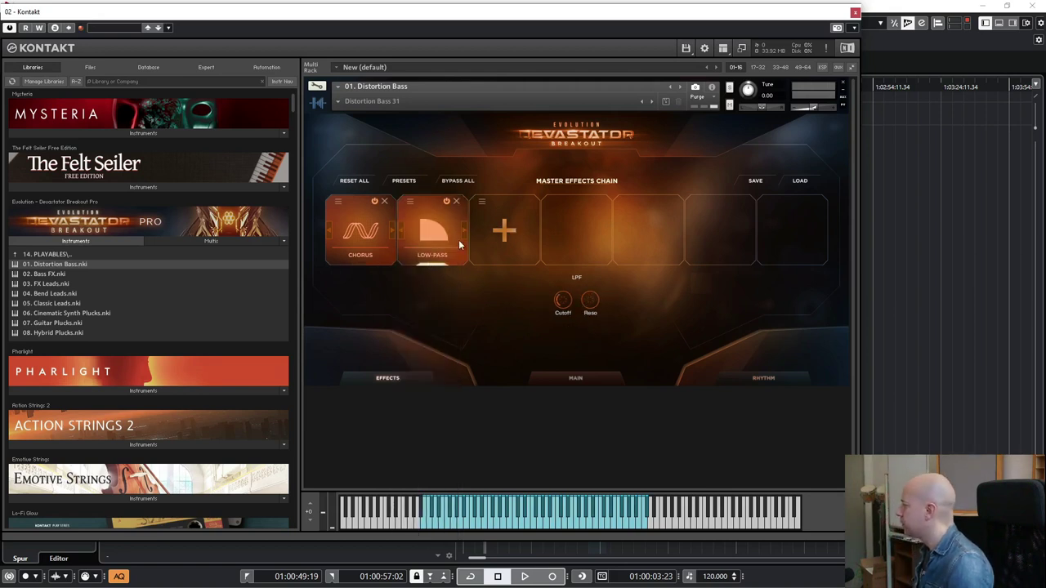
mouse_move(567, 301)
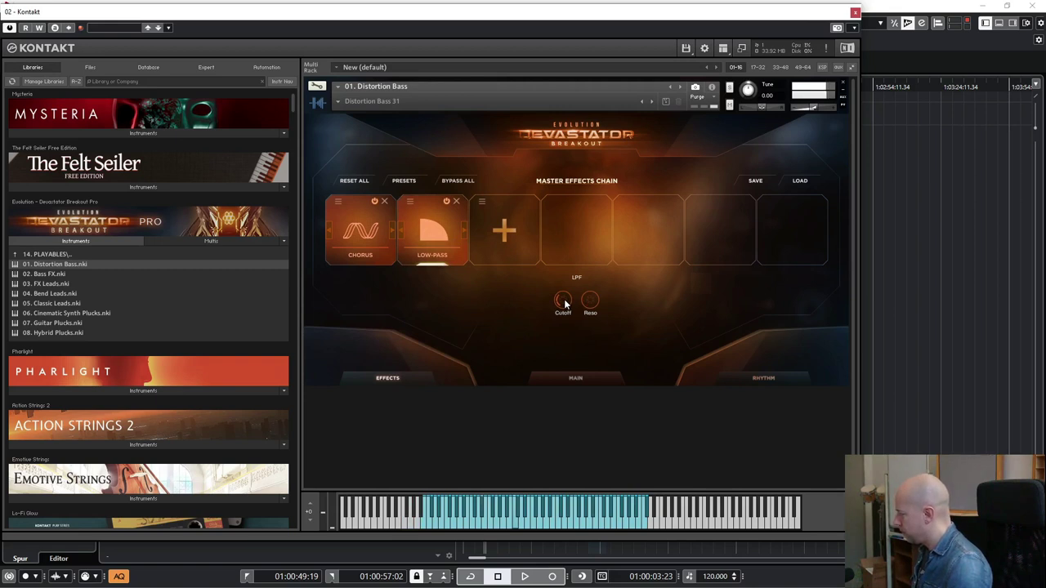
drag(564, 304, 561, 307)
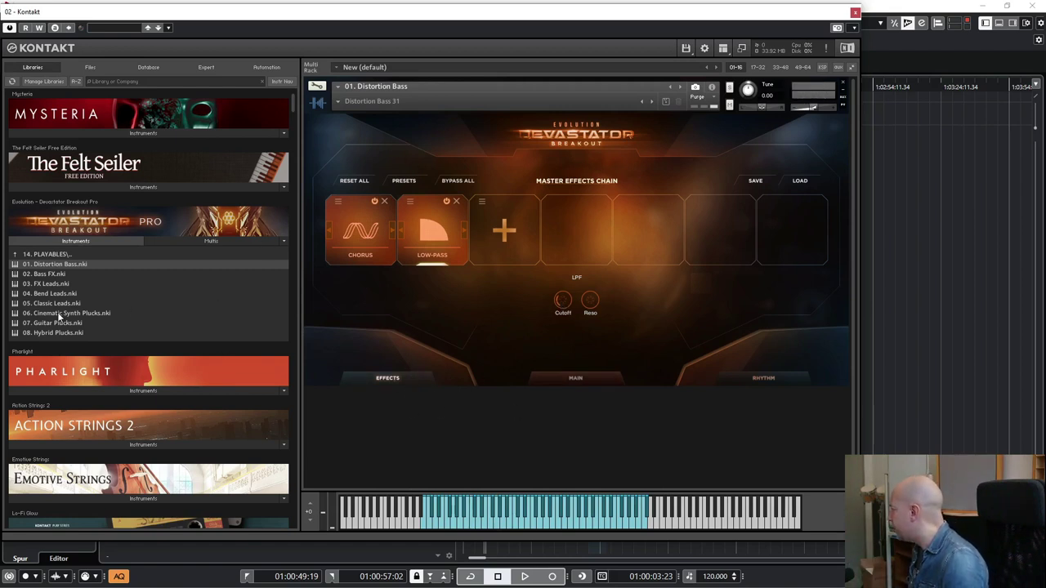
Replace the loaded instrument with 07. Guitar Plucks to audition it, and replace that with 06. Cinematic Synth Plucks
drag(60, 323, 568, 314)
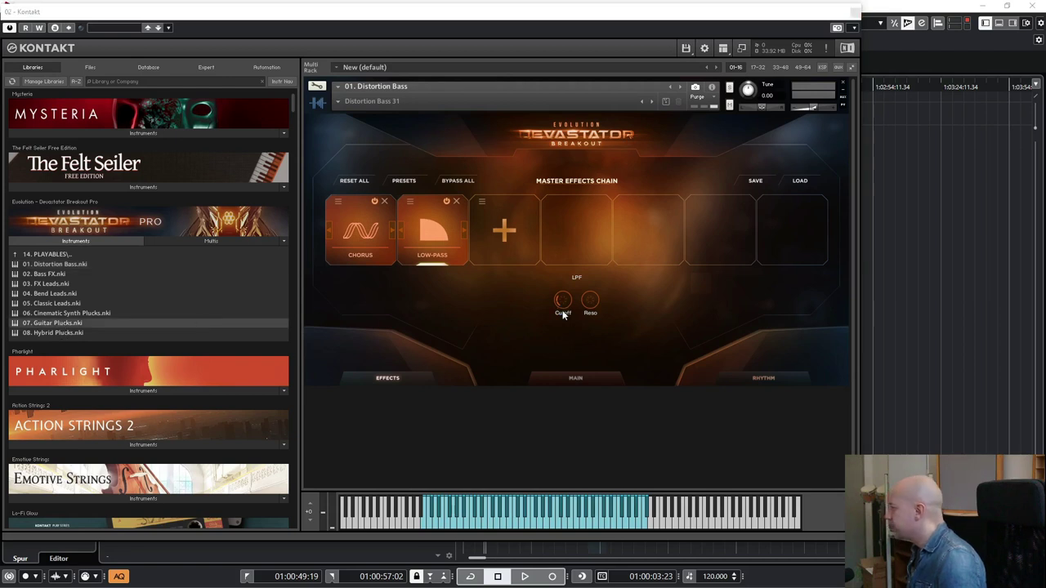
click(529, 338)
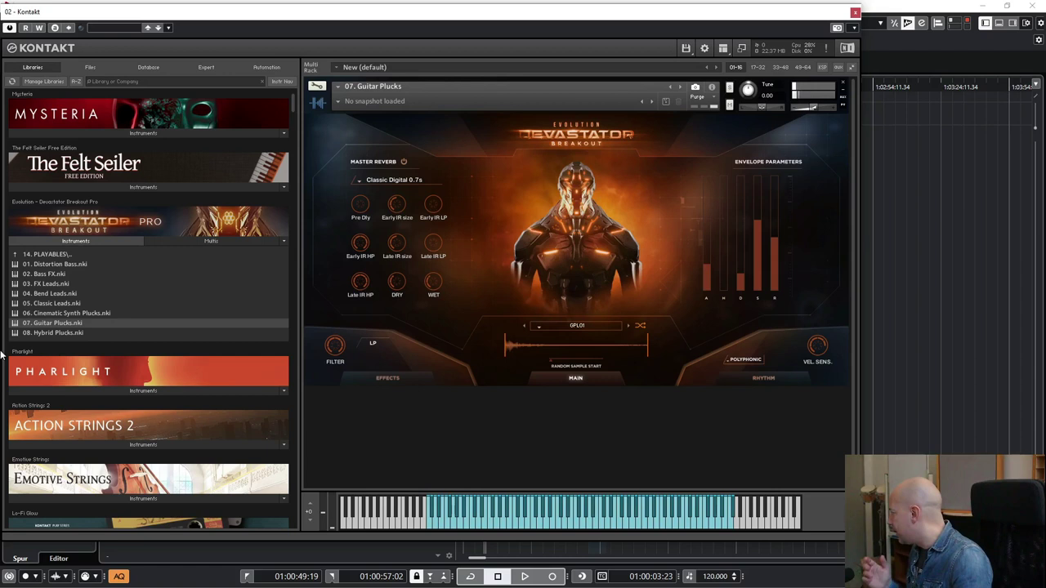
drag(64, 316, 520, 318)
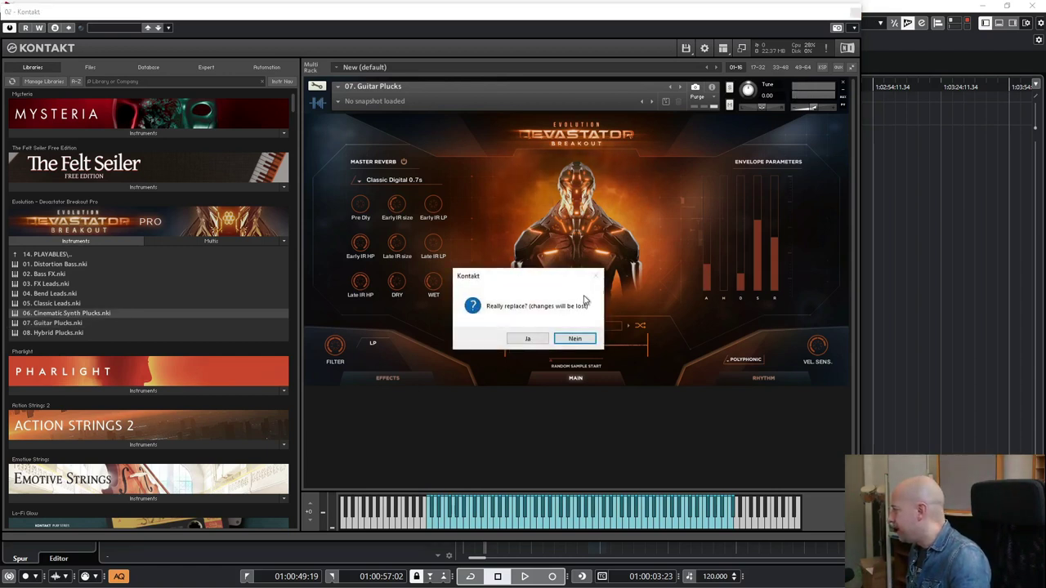
click(531, 342)
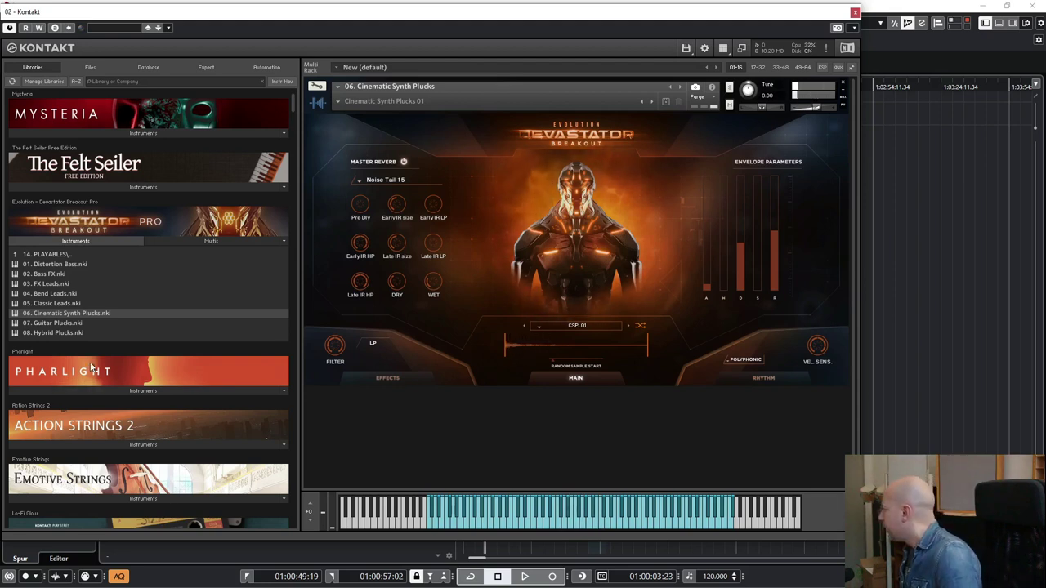
Check the Cinematic Synth Plucks rhythm settings, and turn off its Plate Reverb effect and the master reverb
click(750, 378)
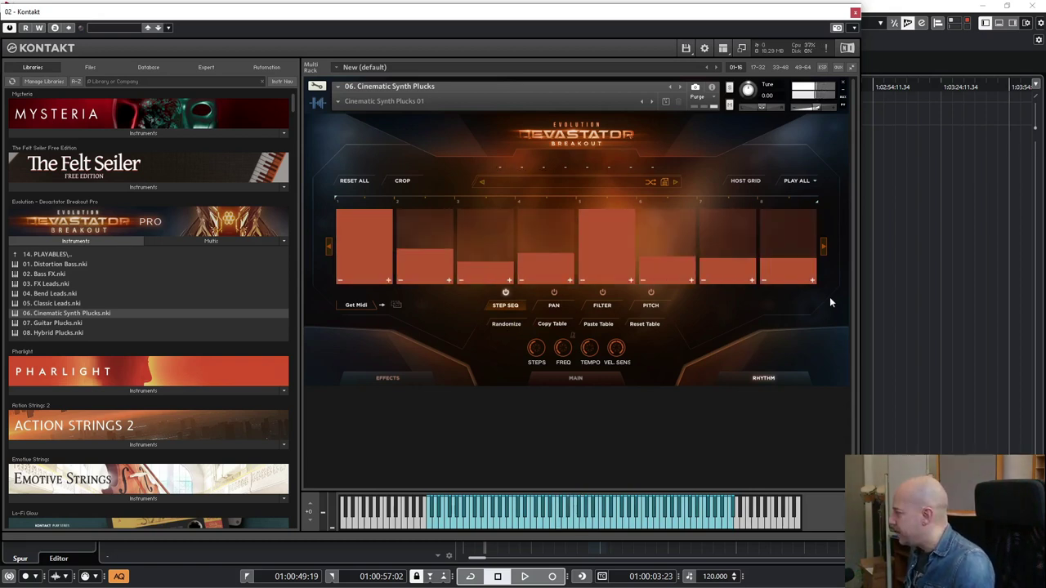
click(401, 378)
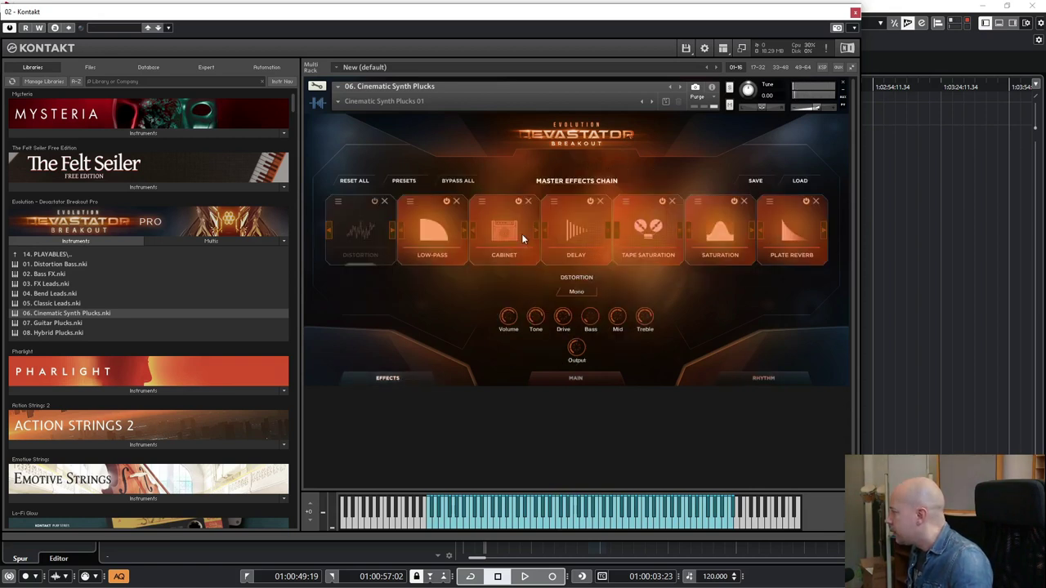
click(807, 203)
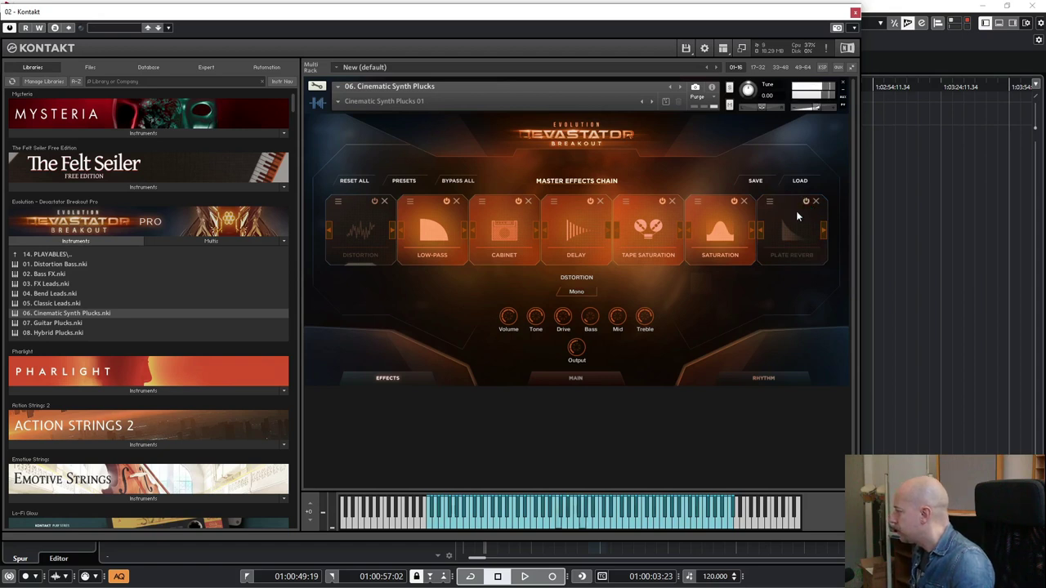
click(599, 379)
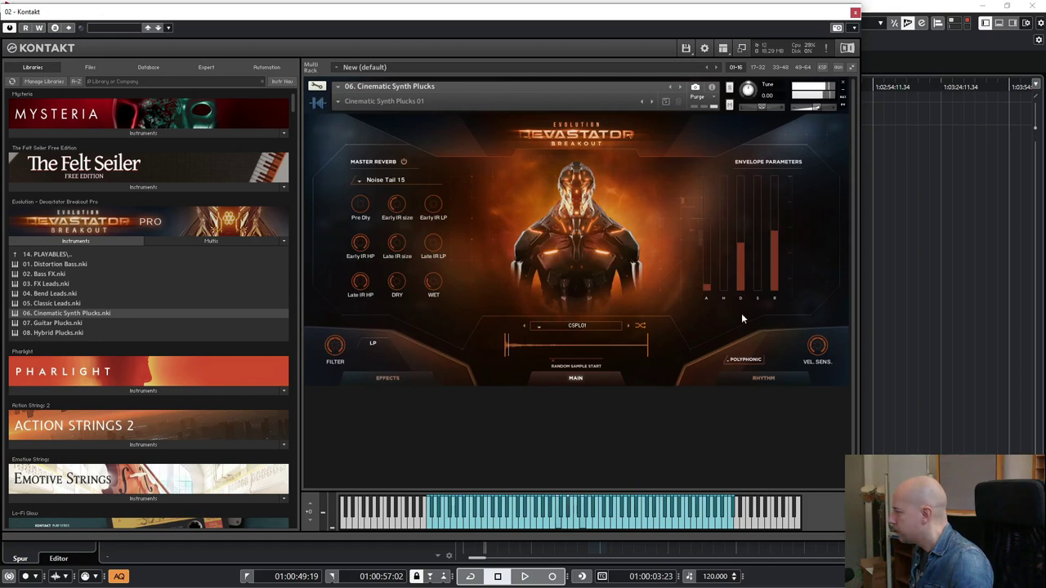
Audition the Arp Asc play mode on the rhythm page, and switch the mode to Arp Dec
click(766, 380)
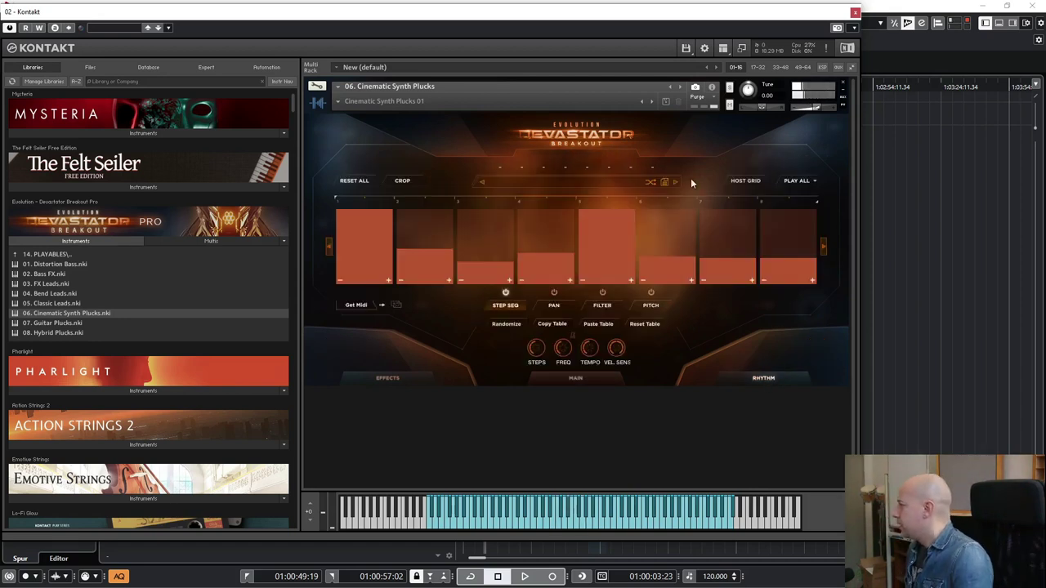
click(794, 181)
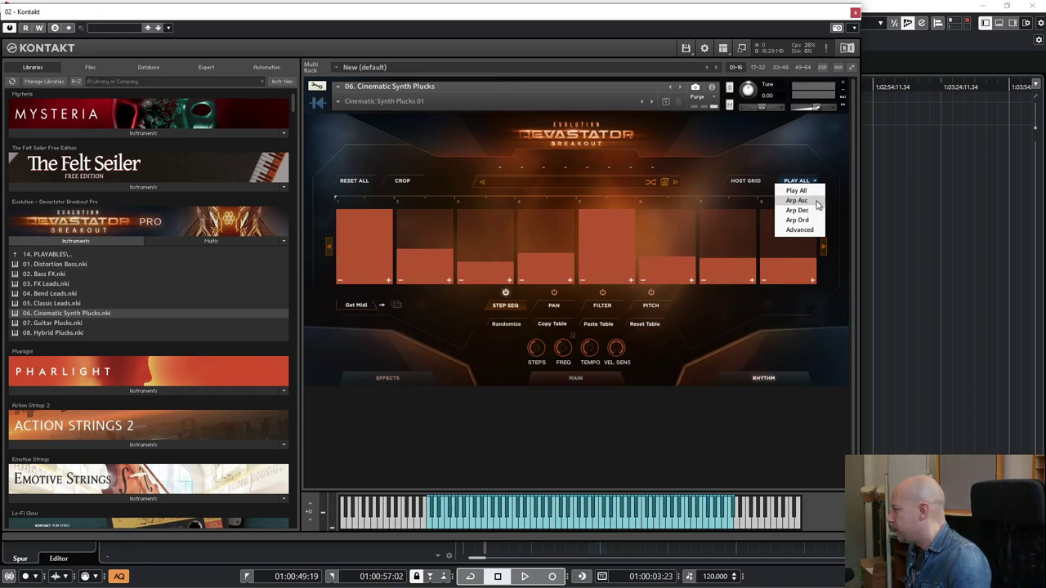
click(797, 200)
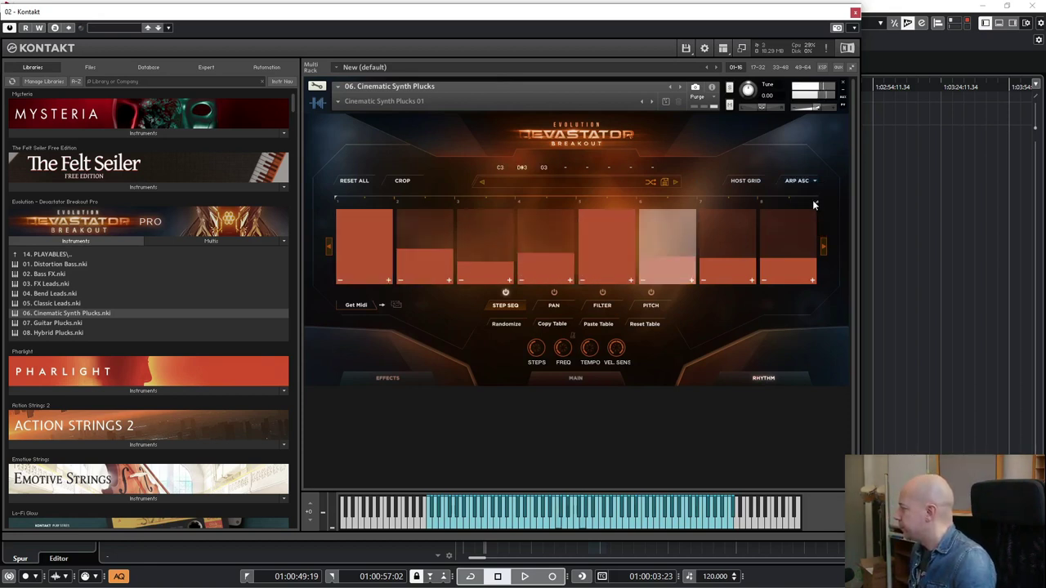
click(794, 180)
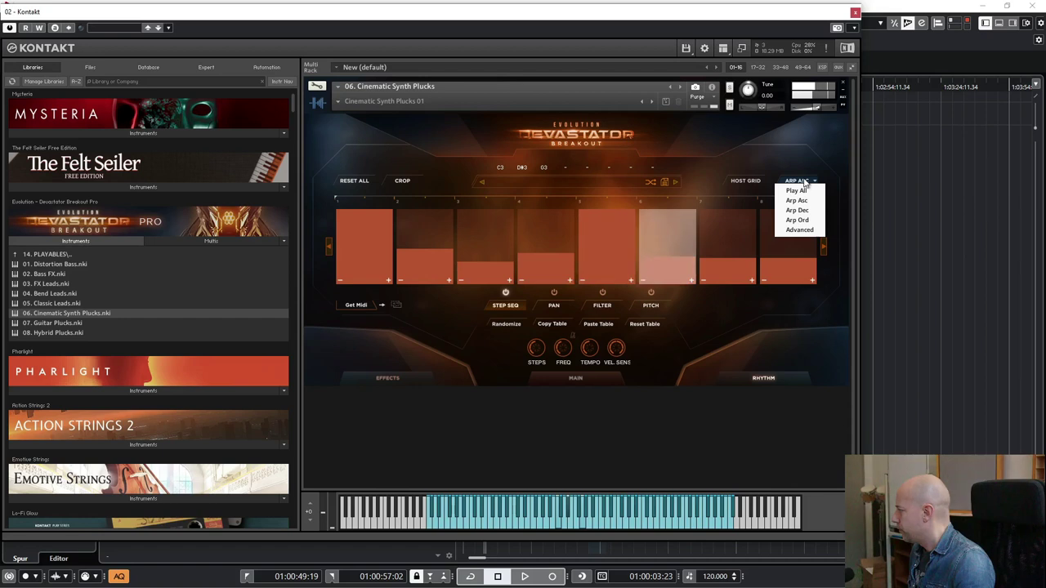
click(805, 210)
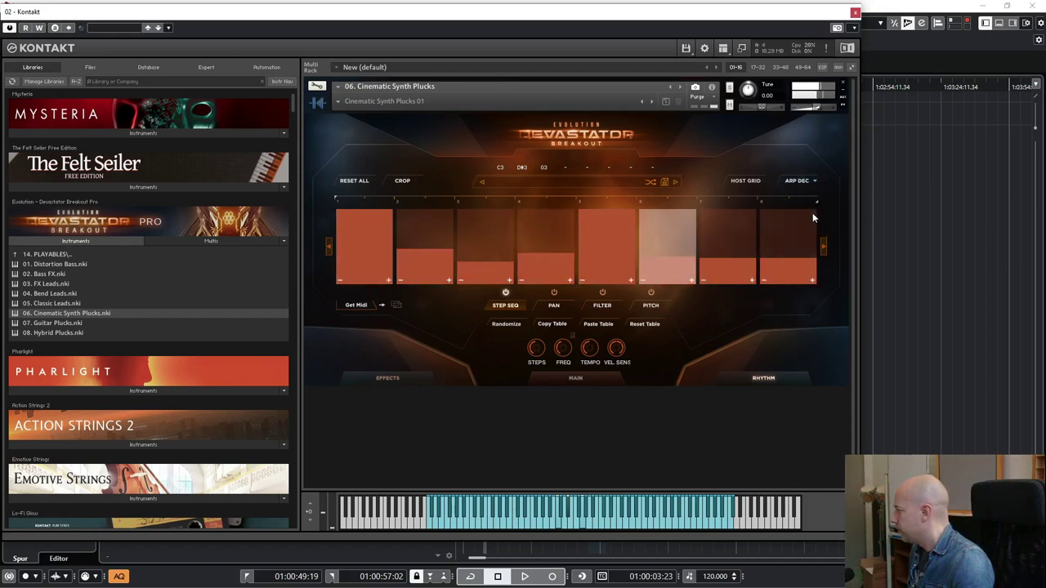
Set the sequencer tempo to x0.5, raise the third step's level, and lower the velocity sensitivity to about 26.9%
drag(589, 348, 586, 378)
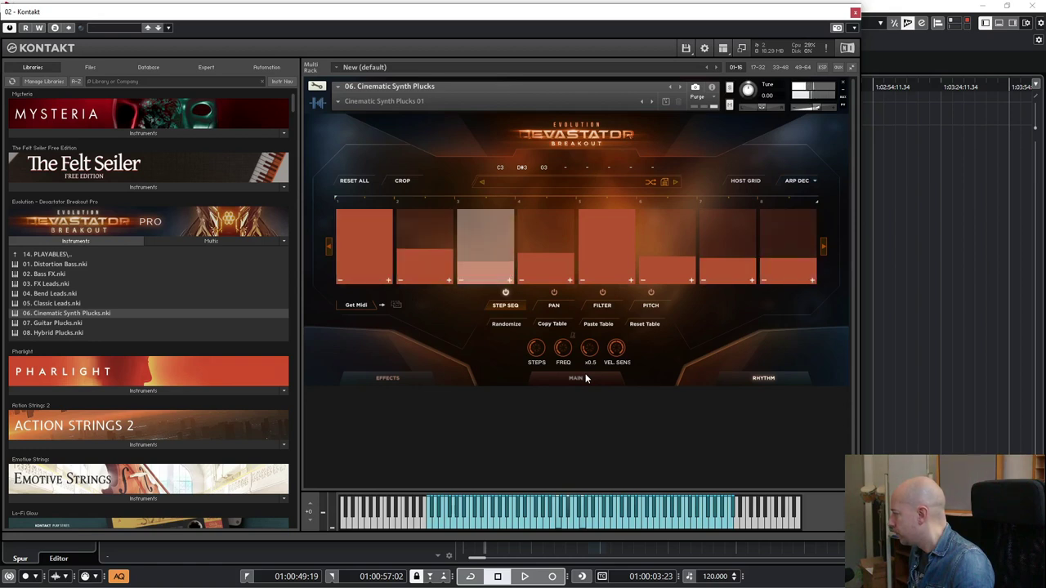
drag(500, 275, 506, 253)
drag(617, 353, 604, 381)
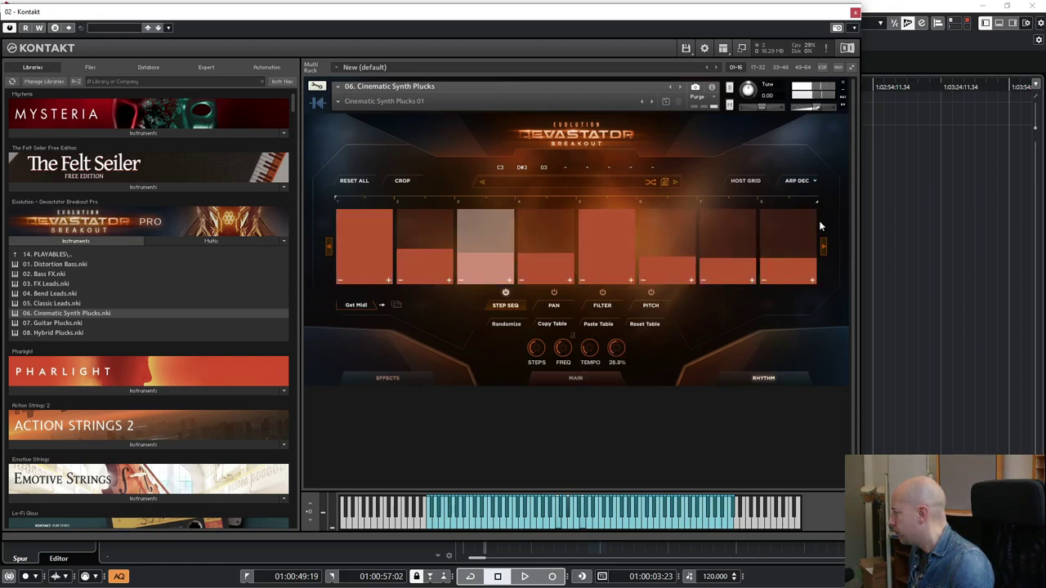
Audition the Arp Ord play mode, switch to Advanced, and assign a numbered note to the first step
click(792, 183)
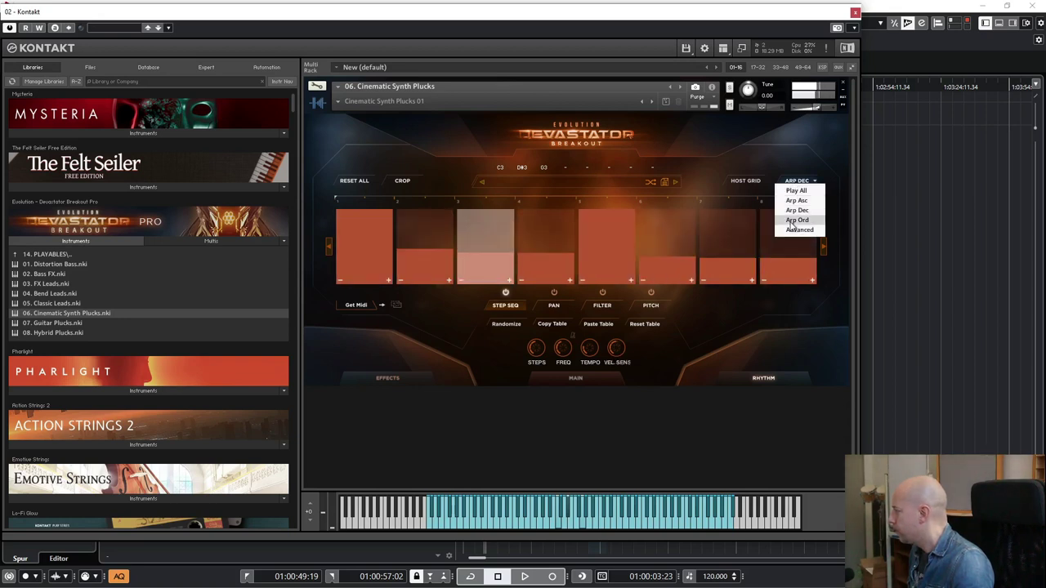
click(790, 221)
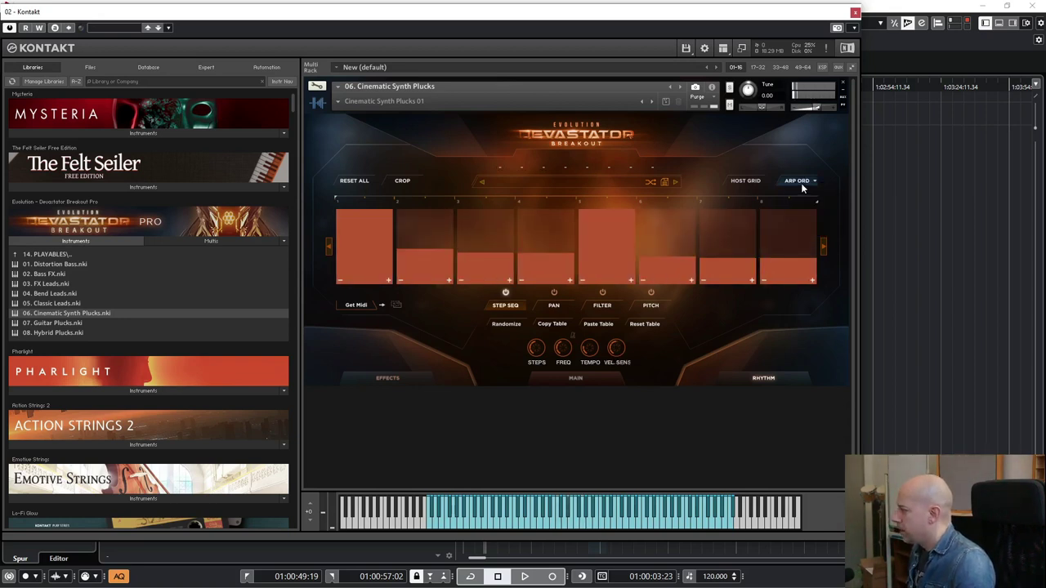
click(802, 182)
click(799, 231)
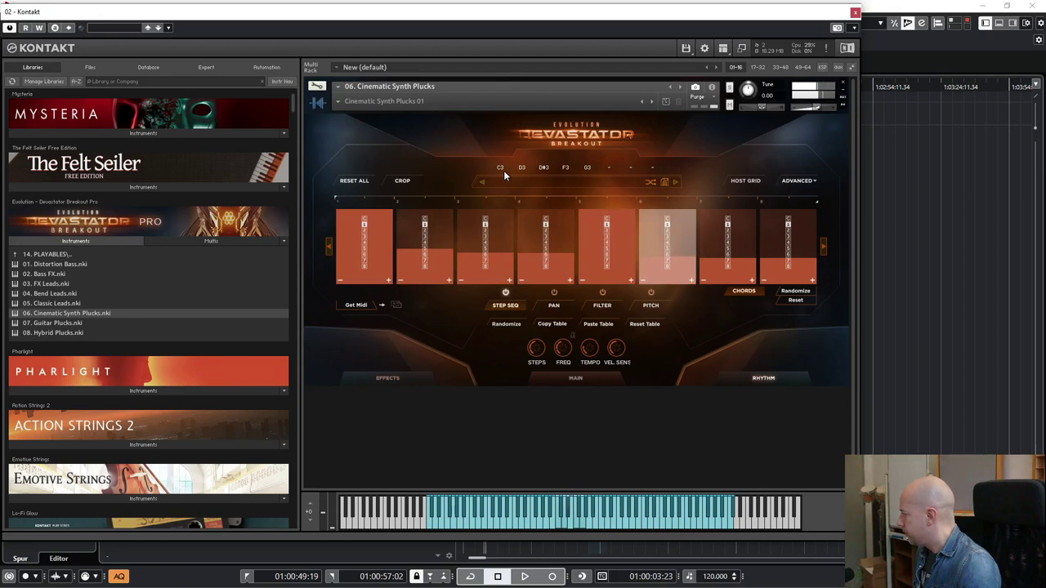
click(364, 237)
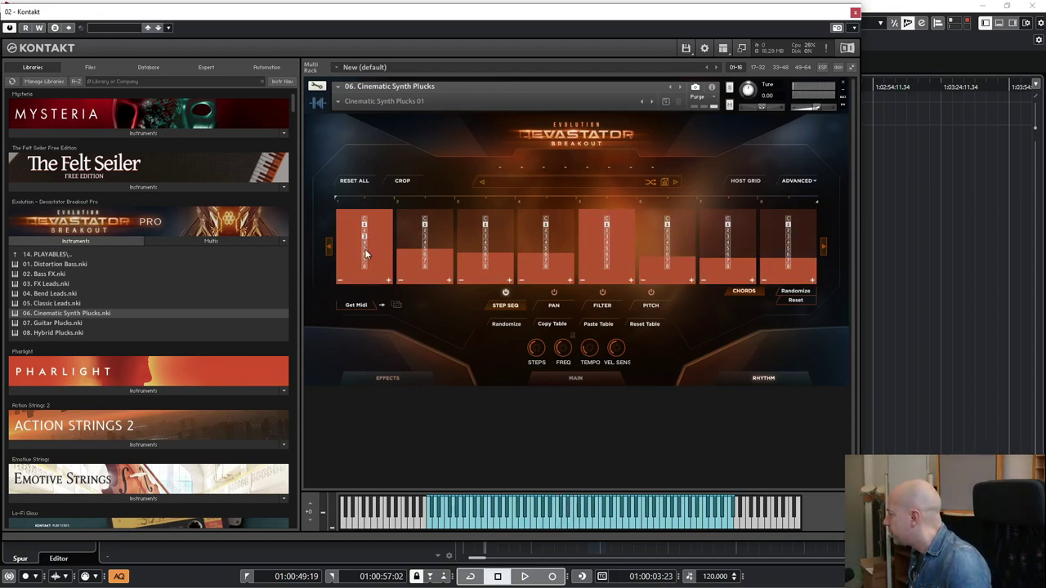
Assign numbered notes to the remaining chord steps of the sequencer, and randomize the chord pattern
click(423, 249)
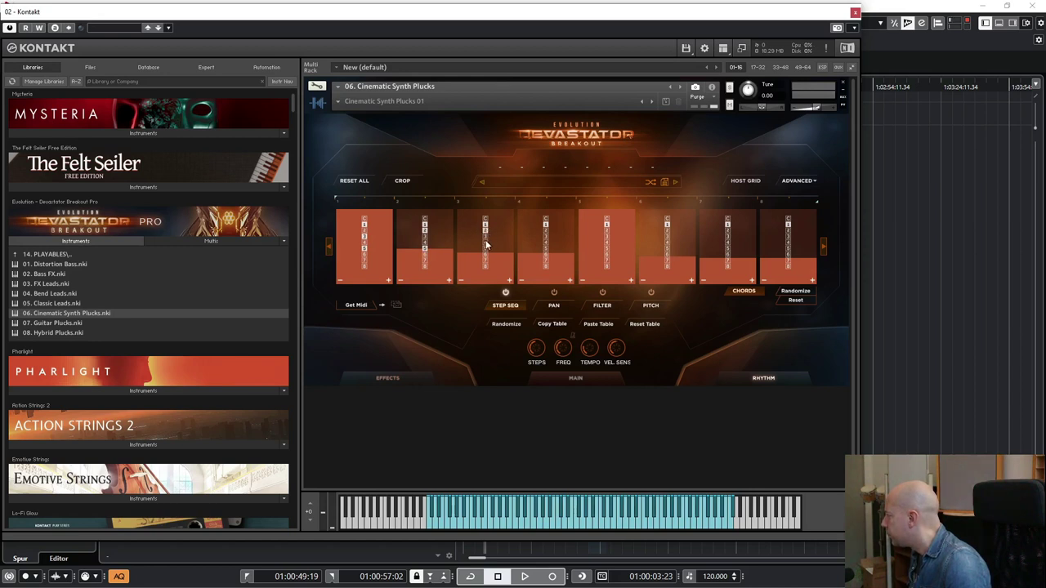
click(546, 244)
click(607, 243)
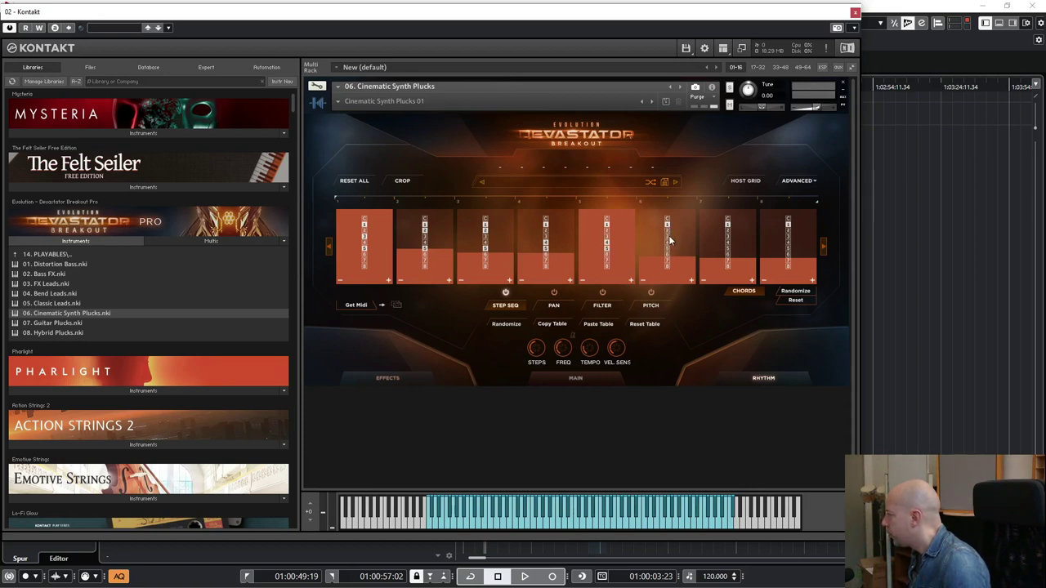
click(729, 230)
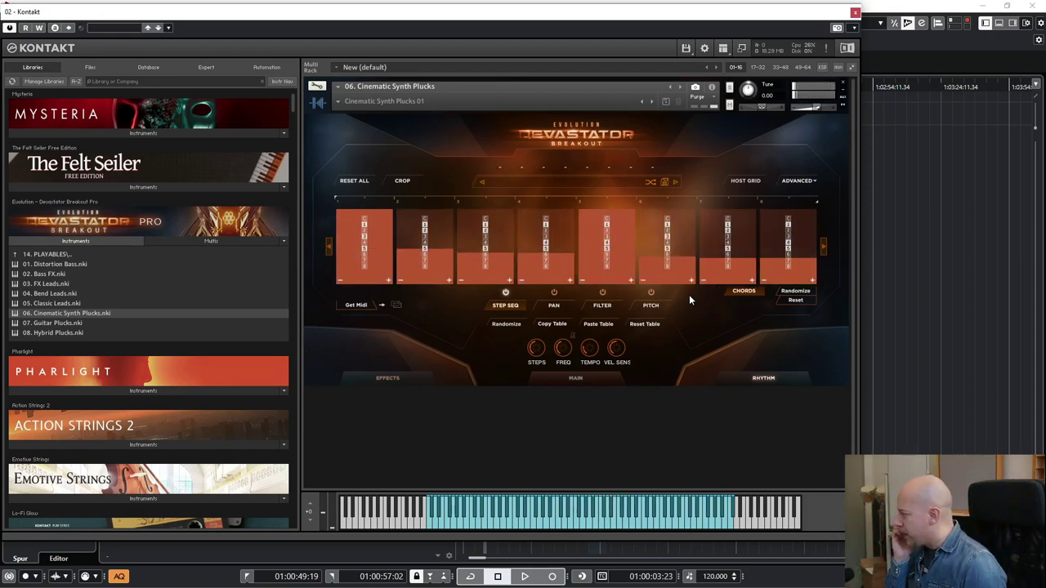
click(794, 291)
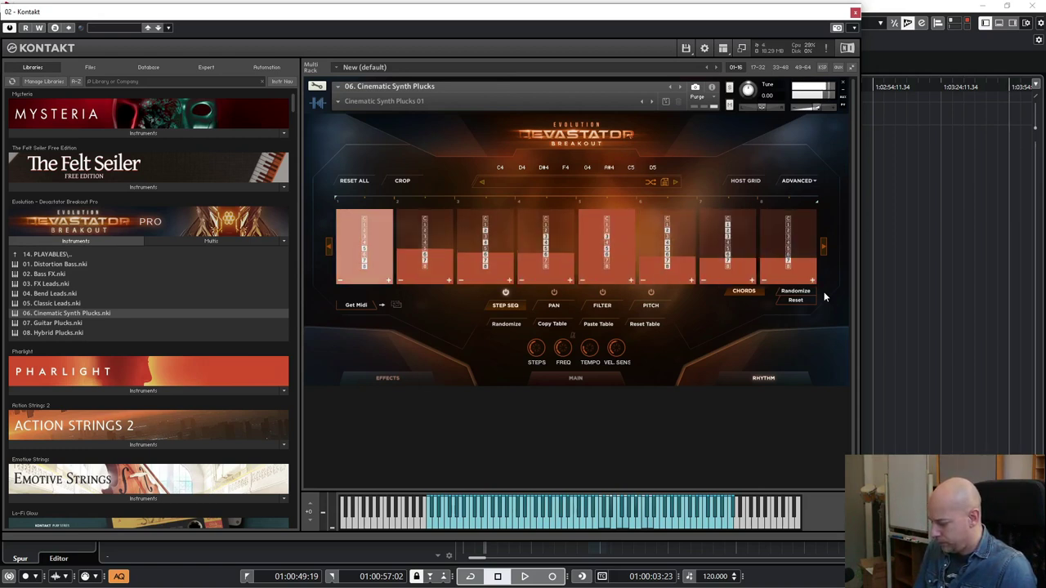
Capture the sequence's MIDI, set the project ruler to bars and beats, and place the MIDI on the Kontakt 01 track at bar 25
click(350, 307)
drag(461, 27, 551, 262)
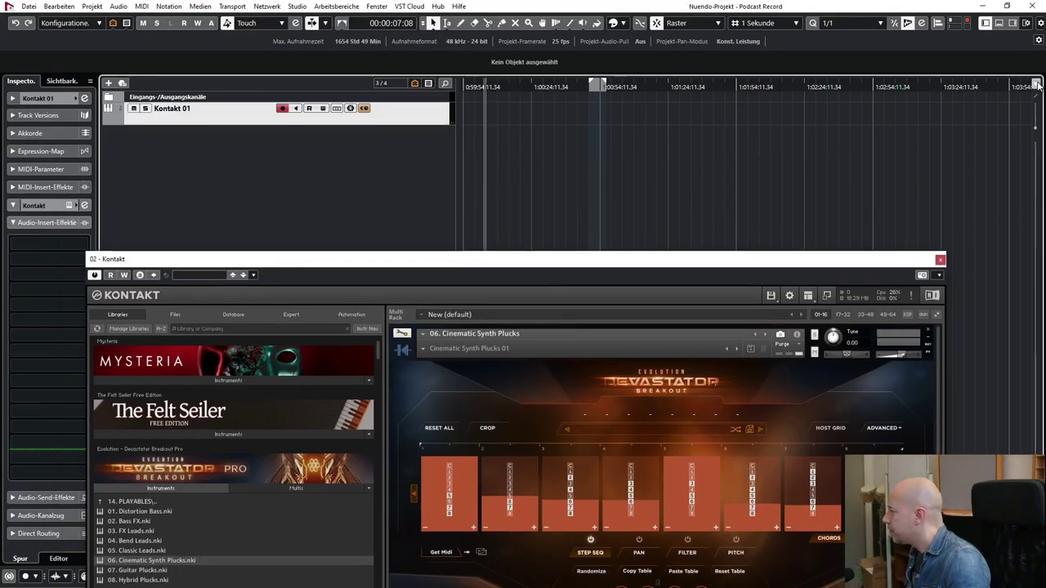
click(1036, 85)
click(907, 101)
drag(482, 555, 582, 115)
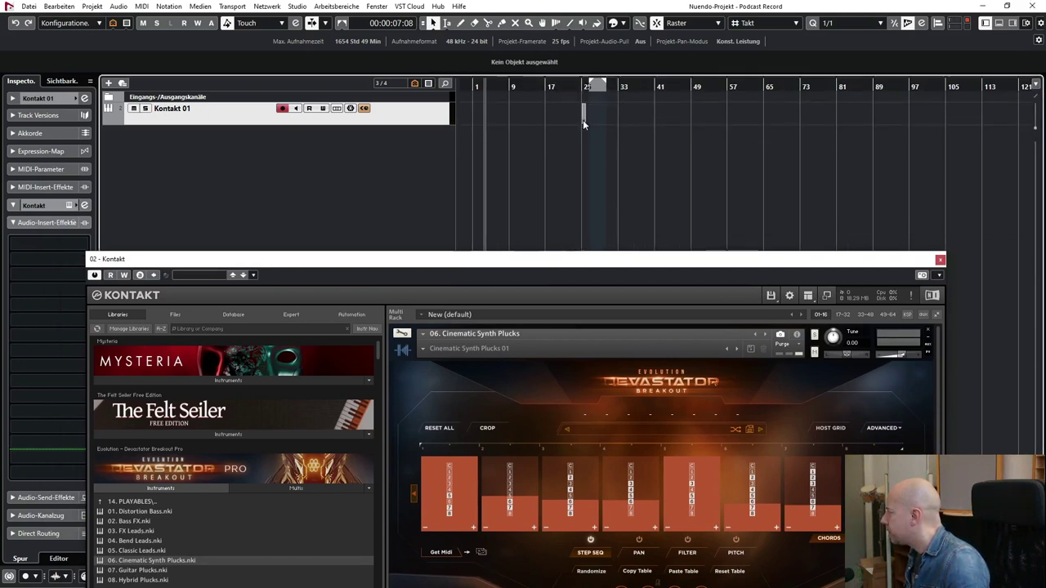
click(584, 113)
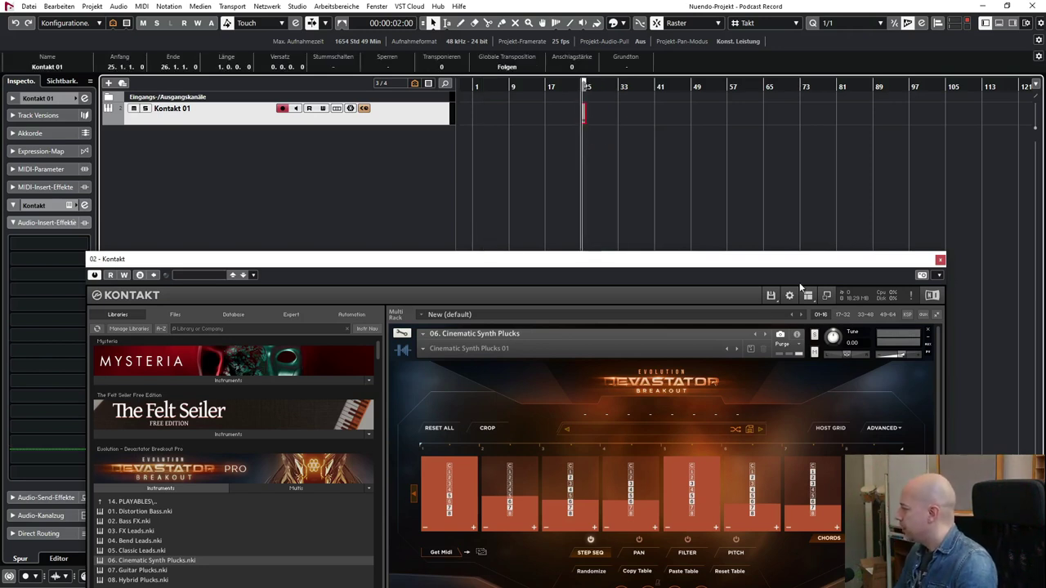
Turn off the step sequencer and play the one-bar MIDI part at bar 25 of the Kontakt 01 track in a loop
drag(752, 264, 732, 166)
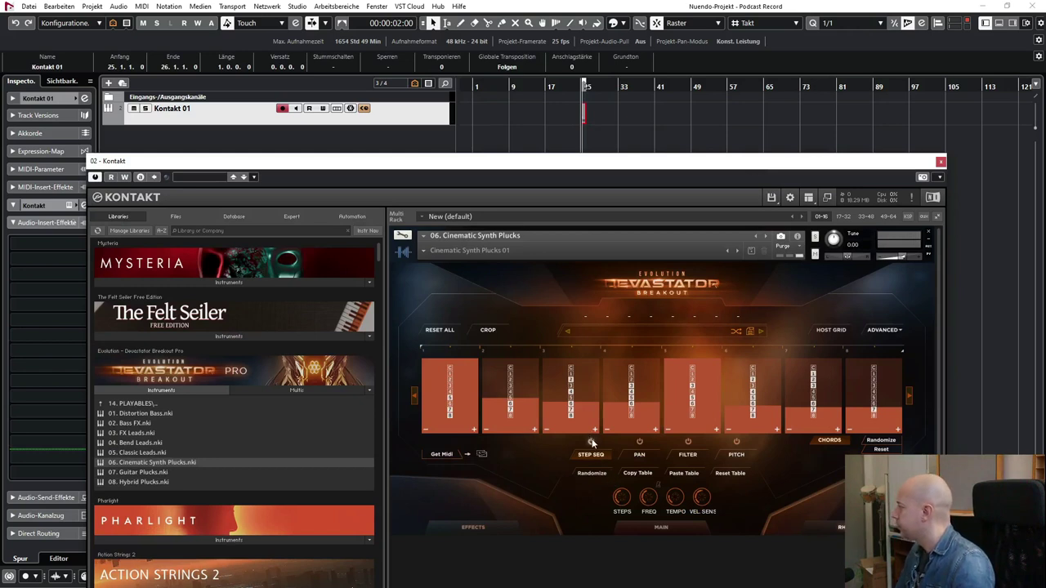
click(620, 120)
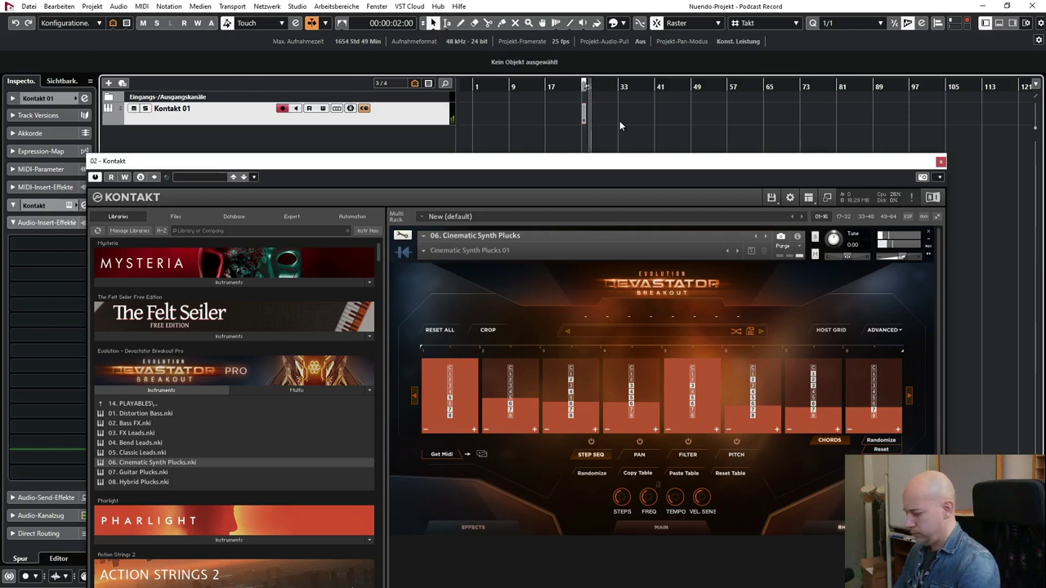
key(h)
key(h)
key(h)
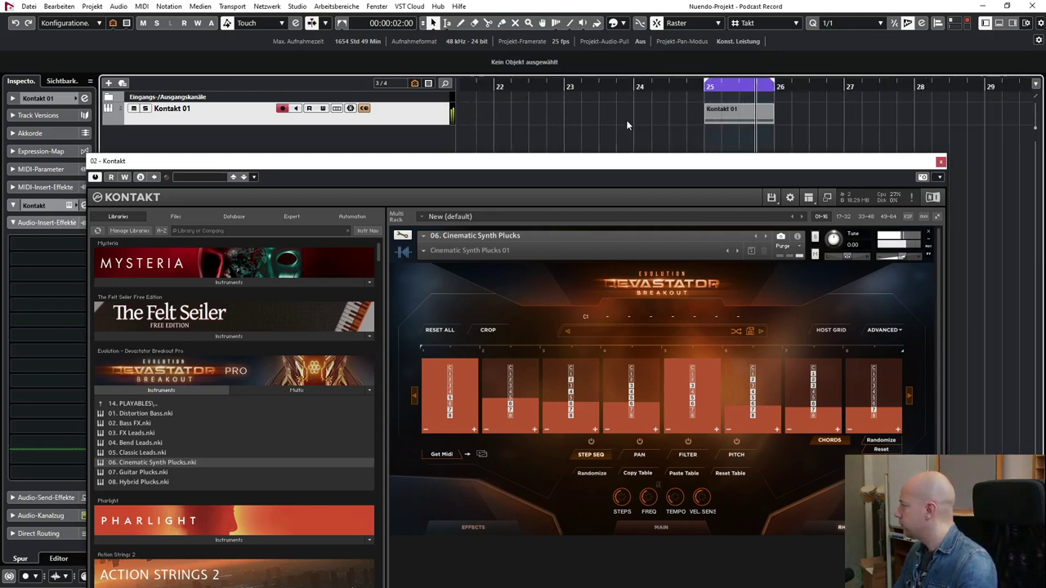
Inspect the Kontakt 01 part's notes in the Key Editor and close the editor
double_click(727, 112)
drag(525, 170, 504, 195)
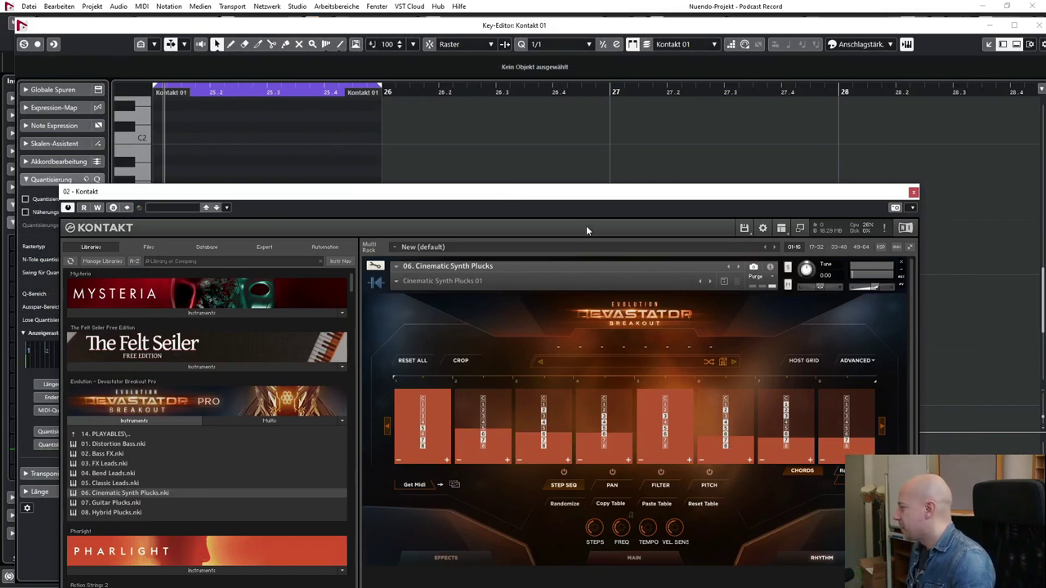
drag(631, 201, 612, 101)
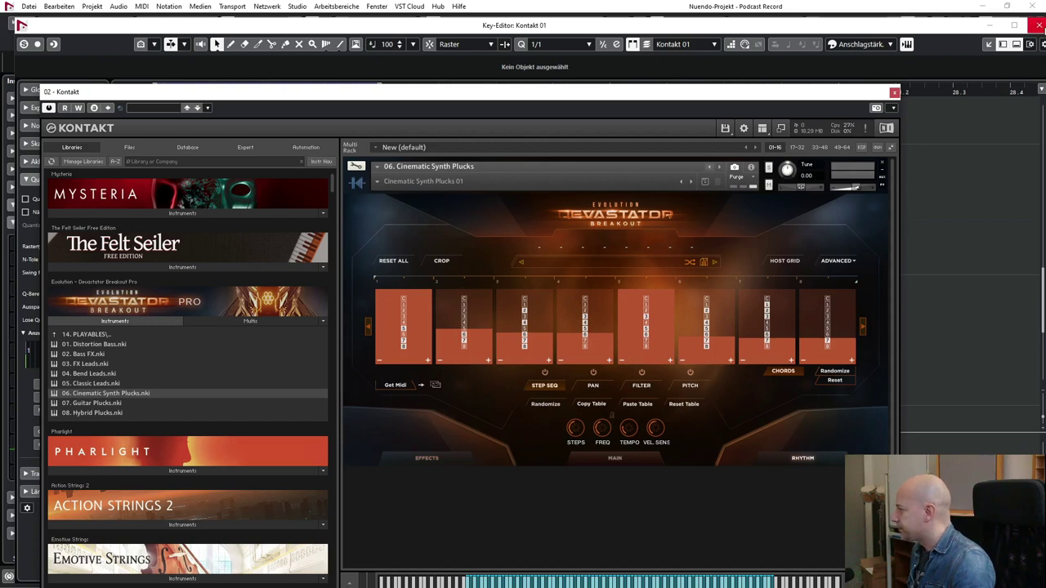
click(1039, 27)
Show the Pitch table on the rhythm page of Cinematic Synth Plucks
drag(653, 97, 632, 73)
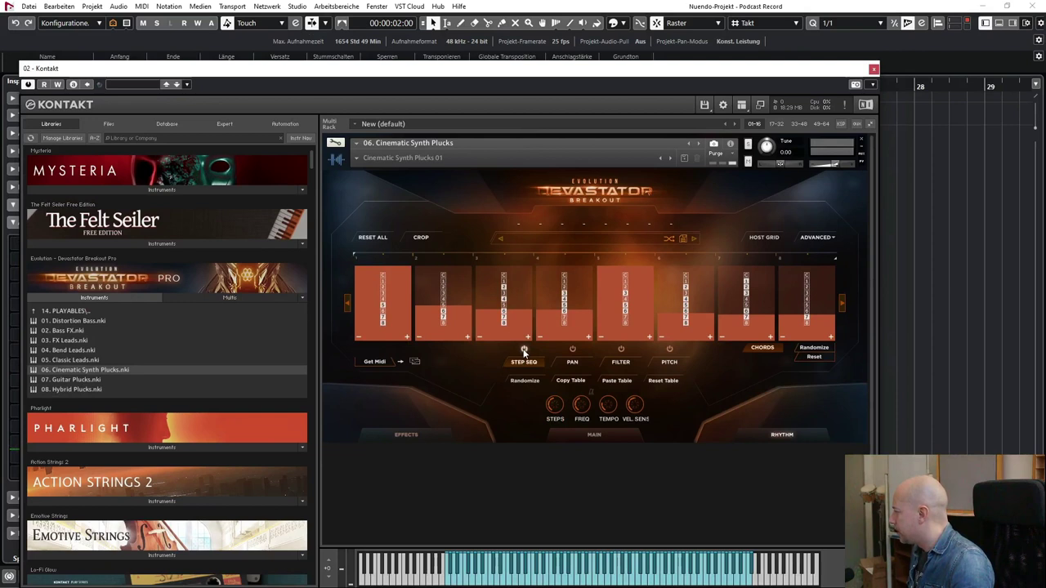
click(668, 362)
drag(782, 67, 768, 5)
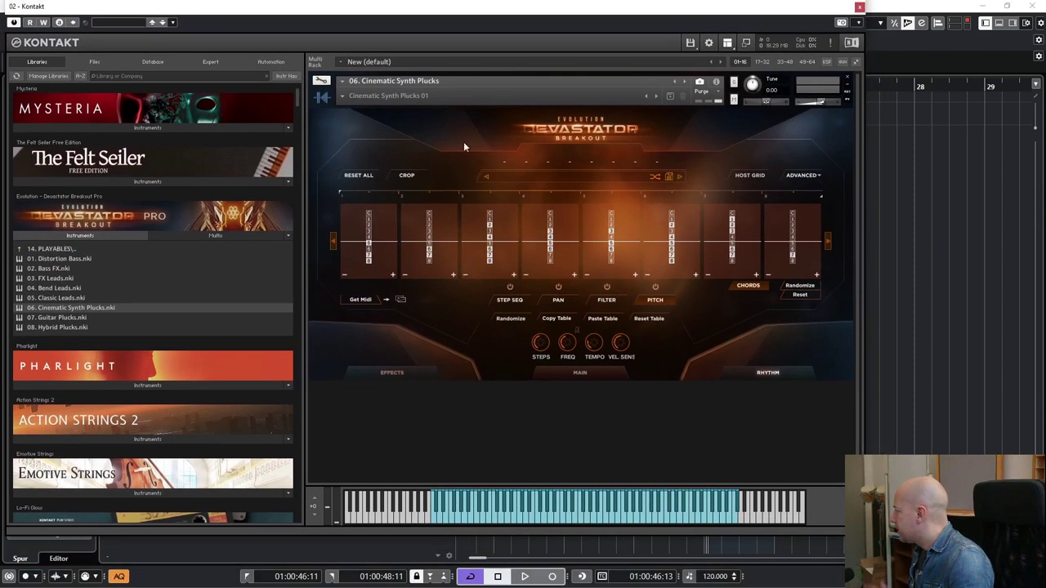
Replace Cinematic Synth Plucks with the Drag & Drop (User Import) instrument from the Devastator Breakout Pro library
click(51, 248)
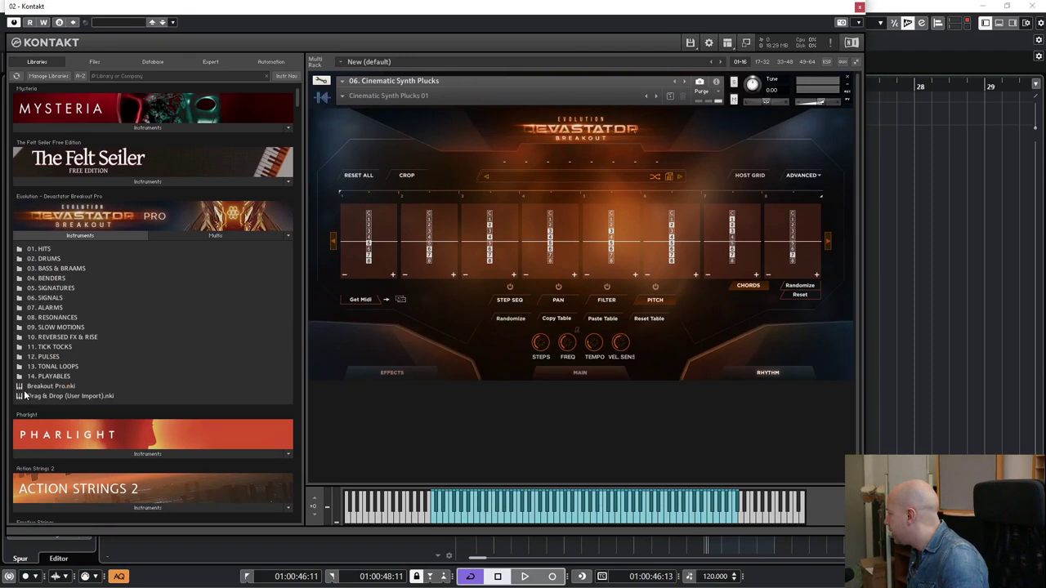
click(35, 396)
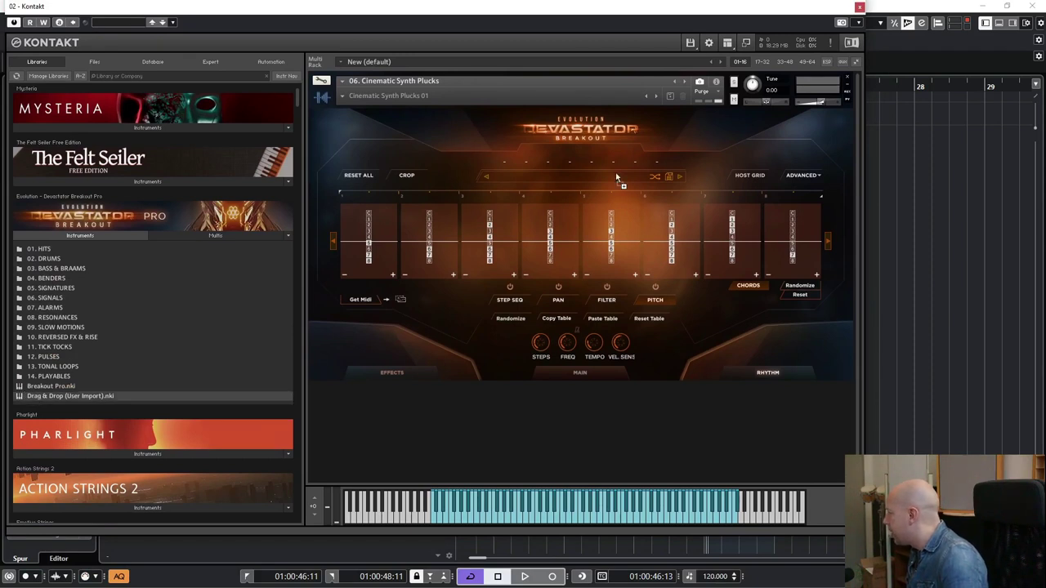
drag(719, 131, 718, 124)
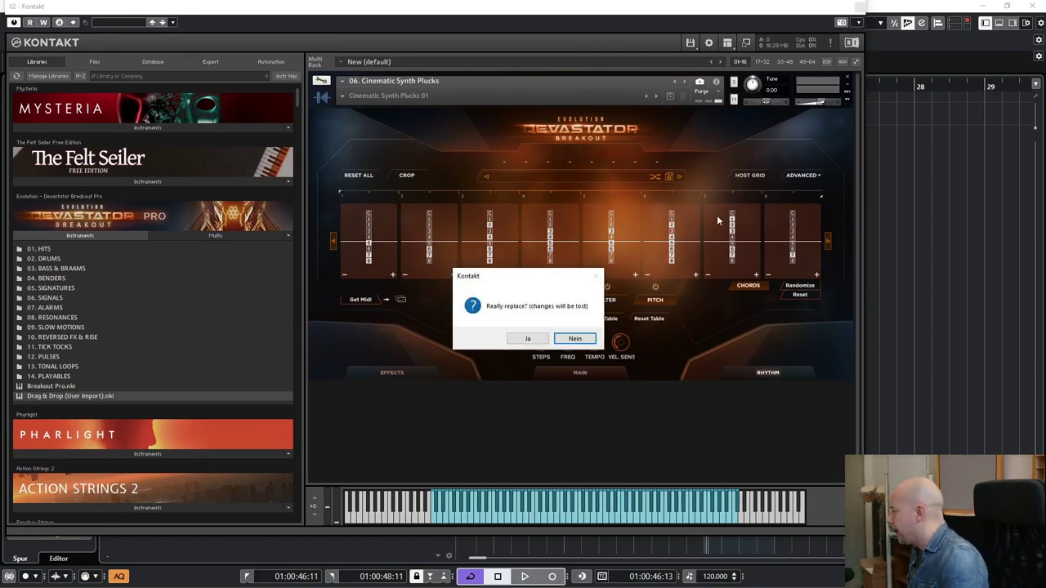
click(527, 338)
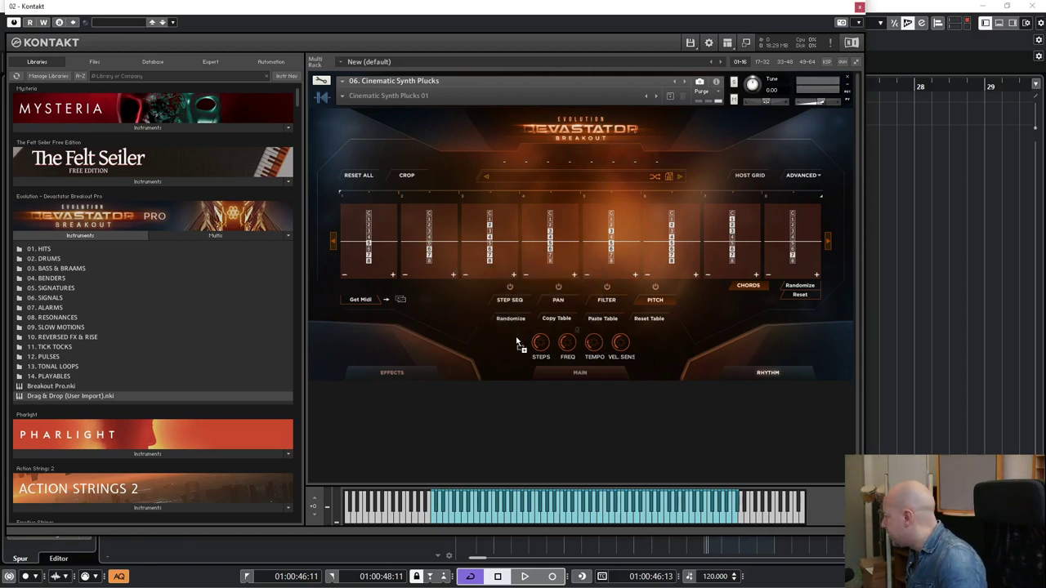
double_click(110, 395)
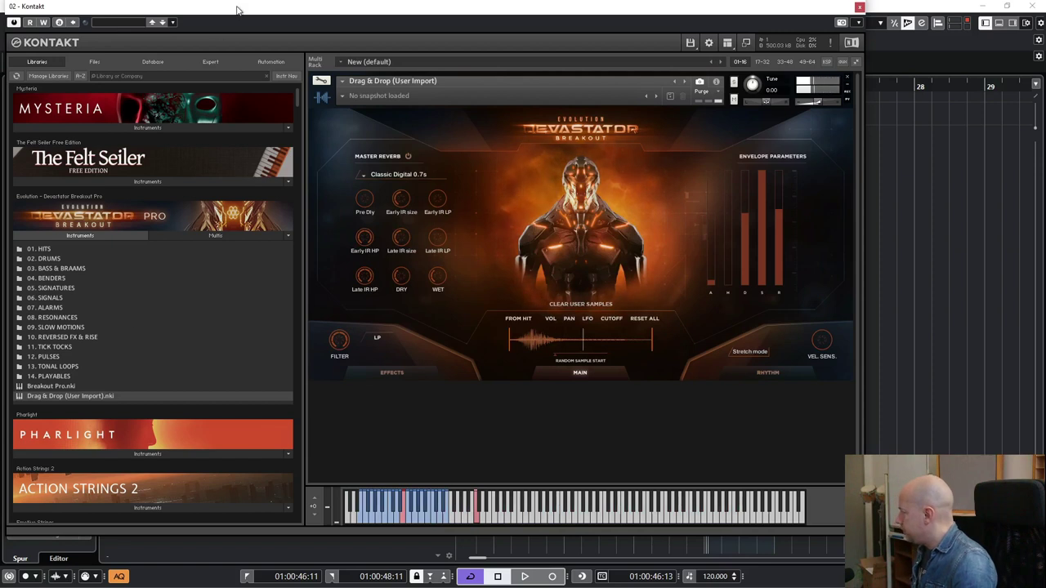
Import the sample KF - AizerX - Braams - Centrium - E.wav from the AizerX Free Try Pack into the user import instrument
drag(237, 9, 253, 12)
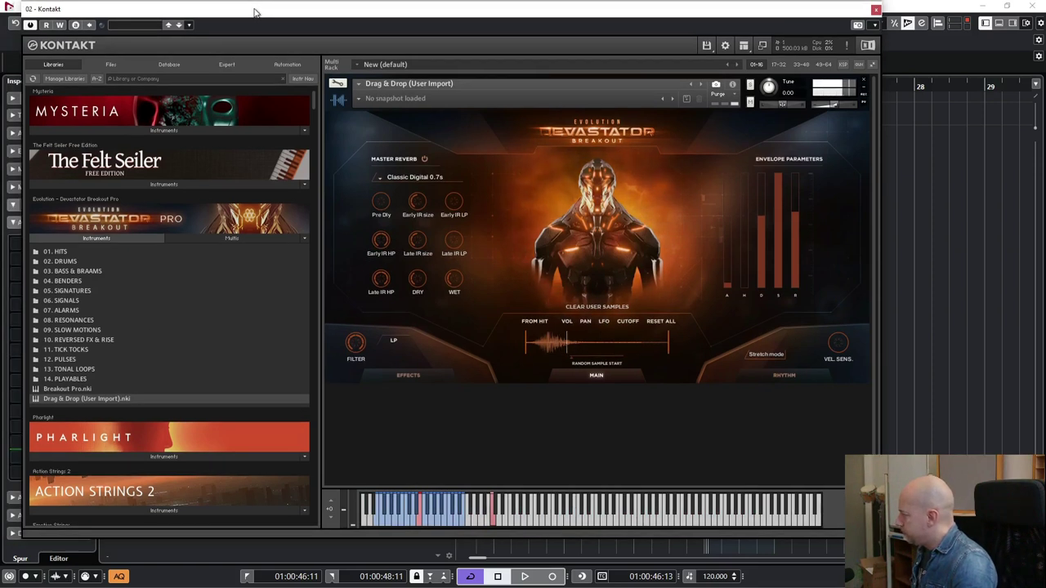
click(112, 65)
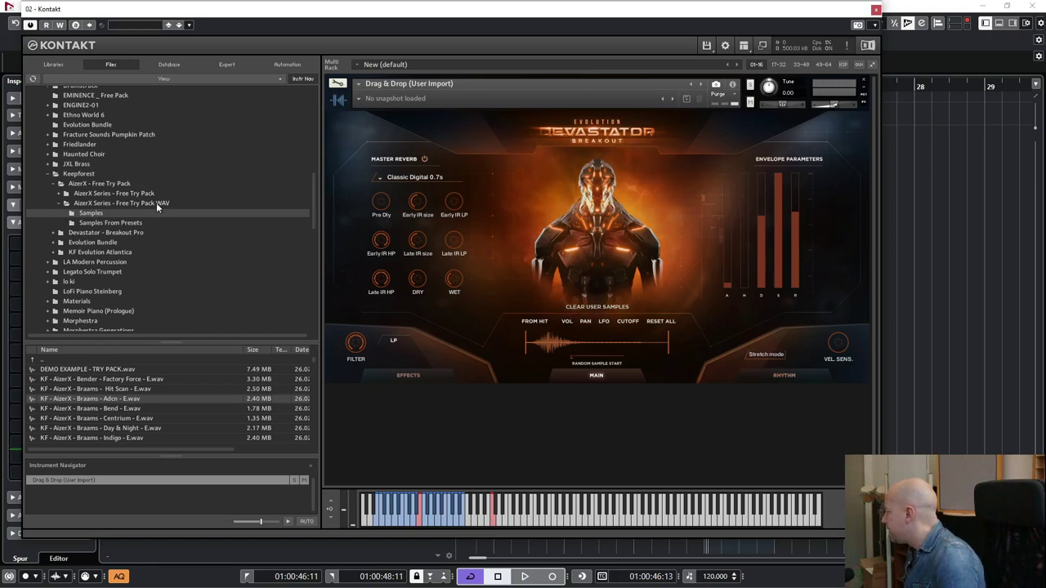
click(118, 421)
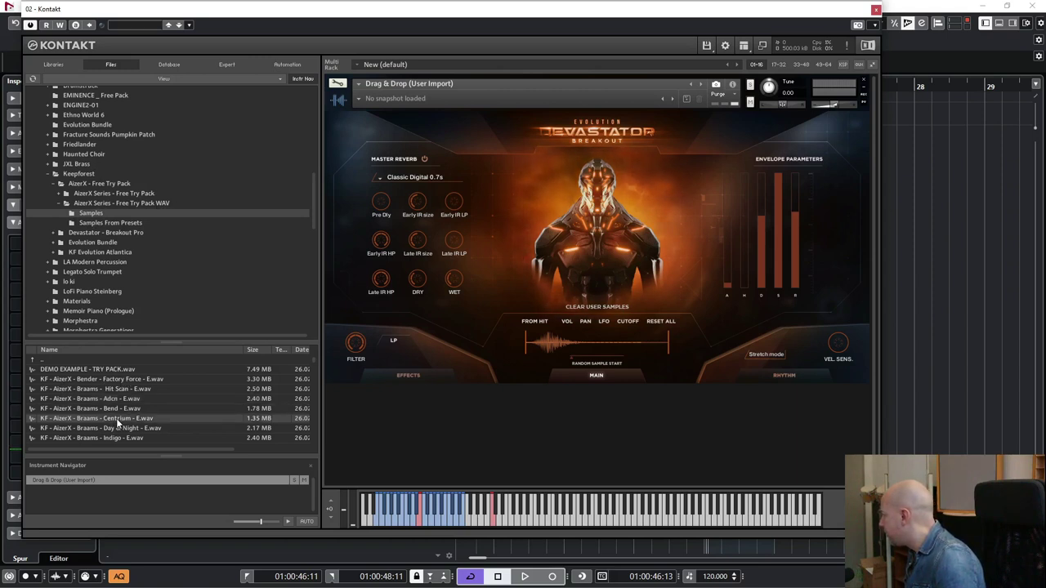
drag(115, 421, 638, 349)
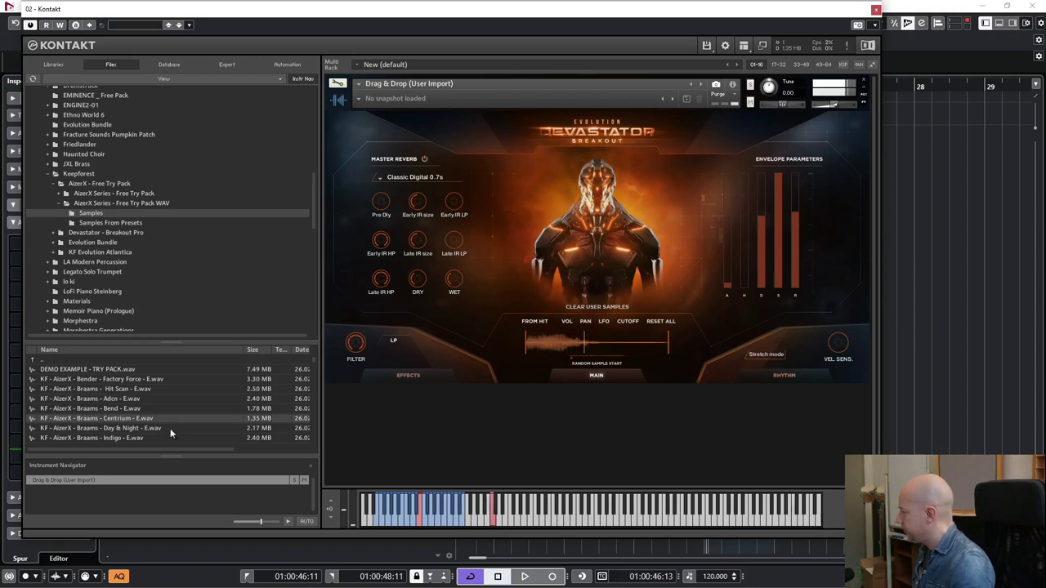
Import KF - AizerX - Braams - Day & Night - E.wav as another user sample, and choose the key for the next one
click(129, 428)
drag(129, 429, 575, 350)
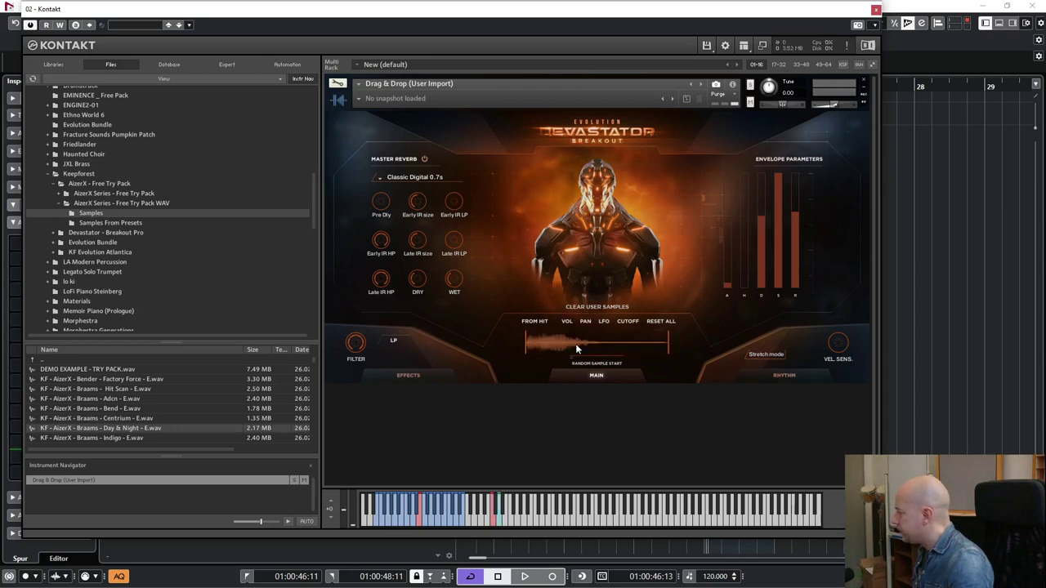
click(496, 525)
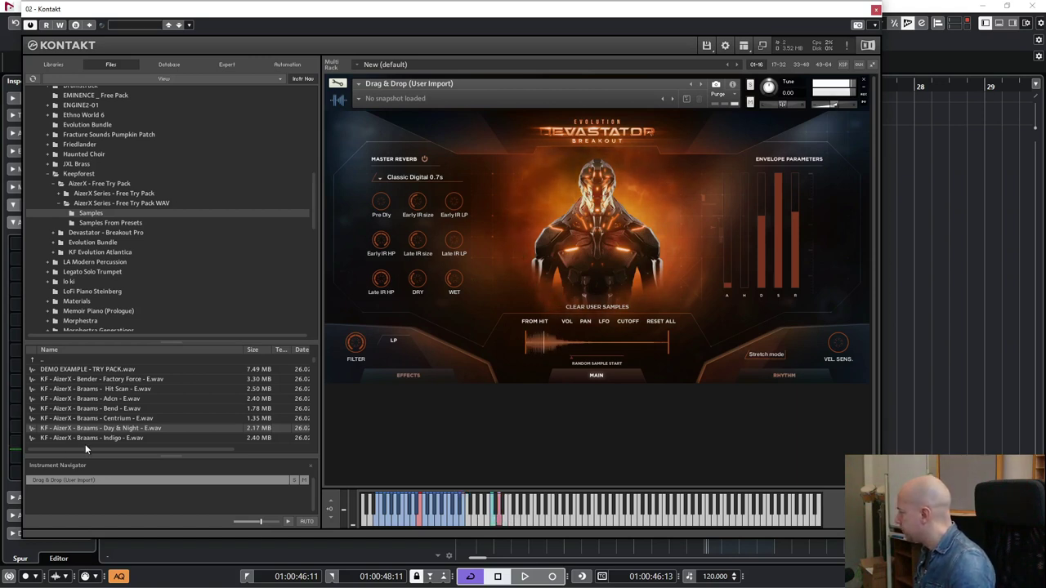
Import KF - AizerX - Braams - Indigo - E.wav as a user sample, and make it start from its hit
drag(88, 438, 545, 342)
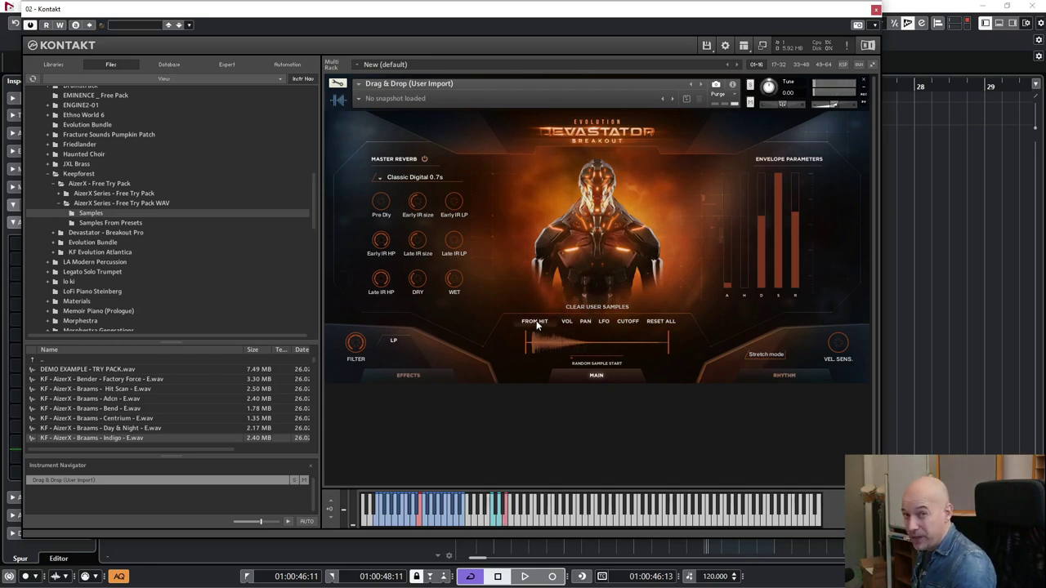
click(536, 321)
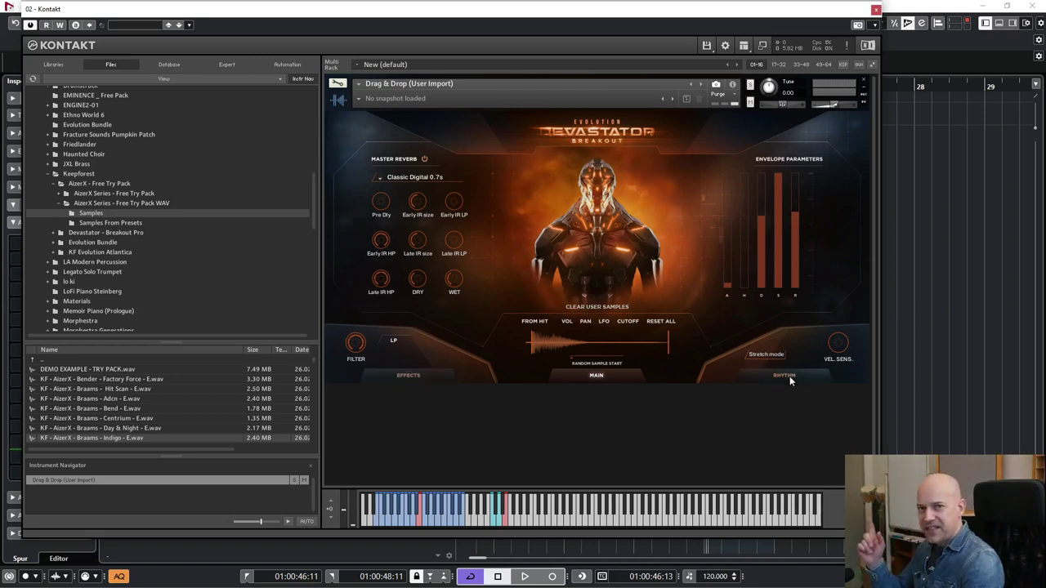
Replace the user import instrument with the Breakout Pro instrument from the same library
click(53, 64)
drag(67, 389, 637, 207)
click(538, 339)
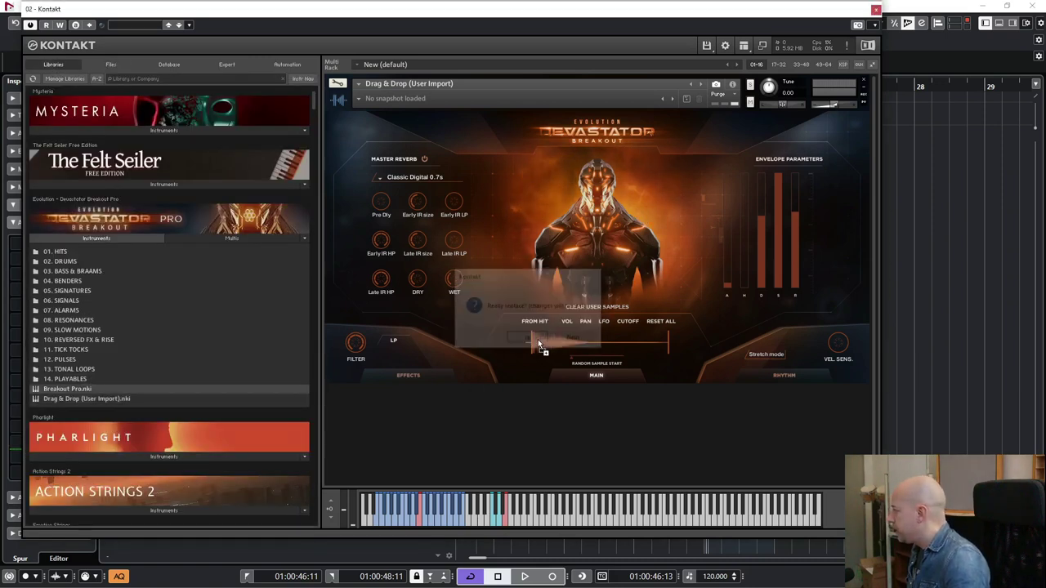
drag(537, 341, 538, 341)
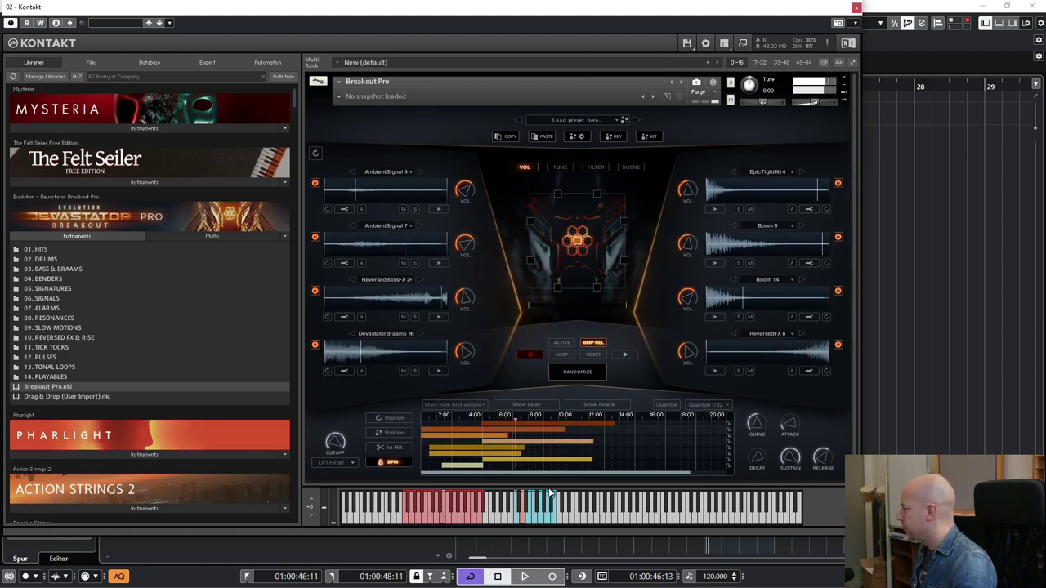
Audition several Breakout Pro sound kits across the playable keys
click(549, 492)
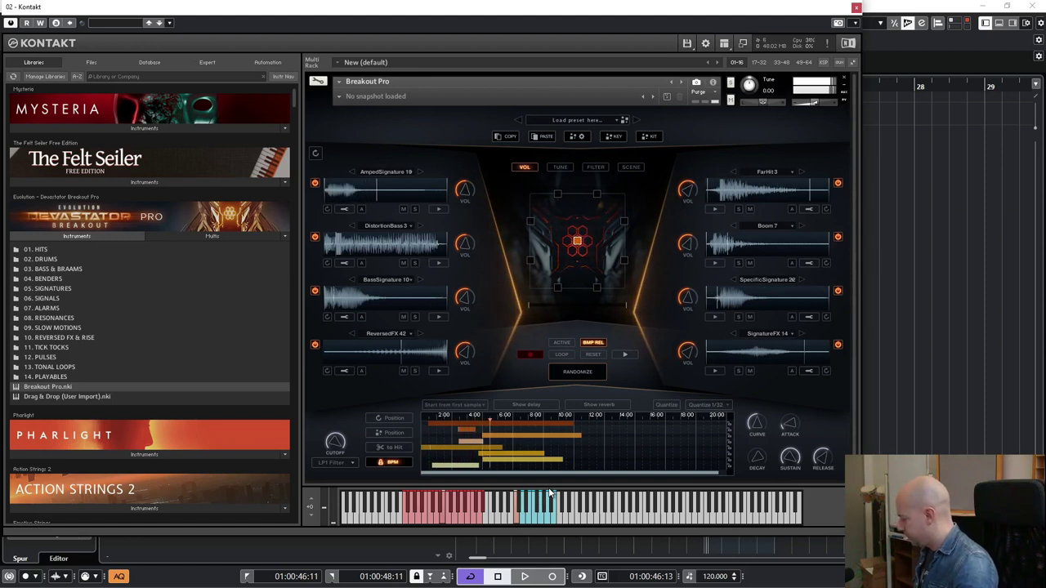
click(550, 492)
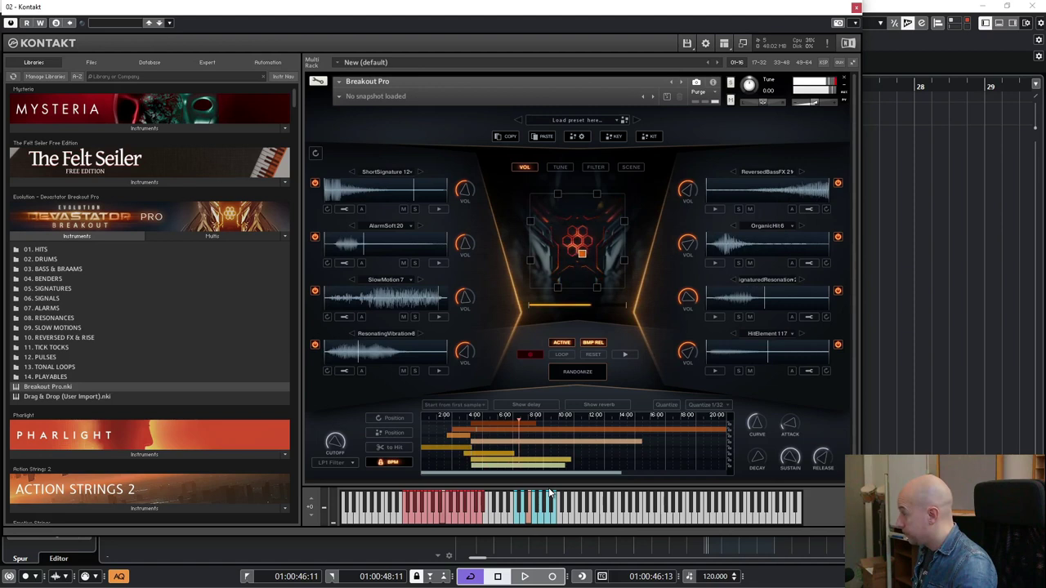
click(549, 493)
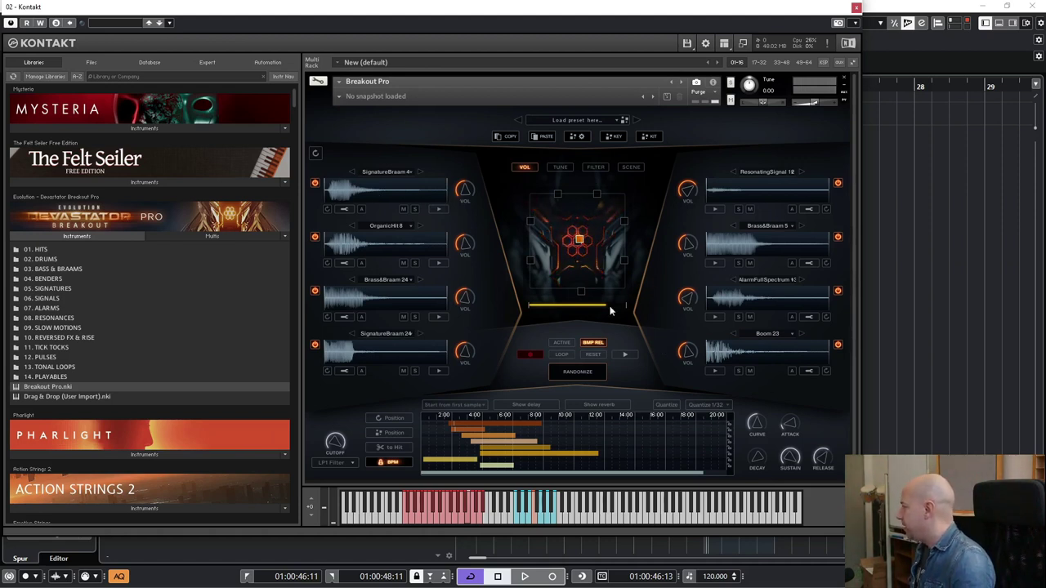
Audition the layered sounds, and set playback to Start timeline
click(414, 210)
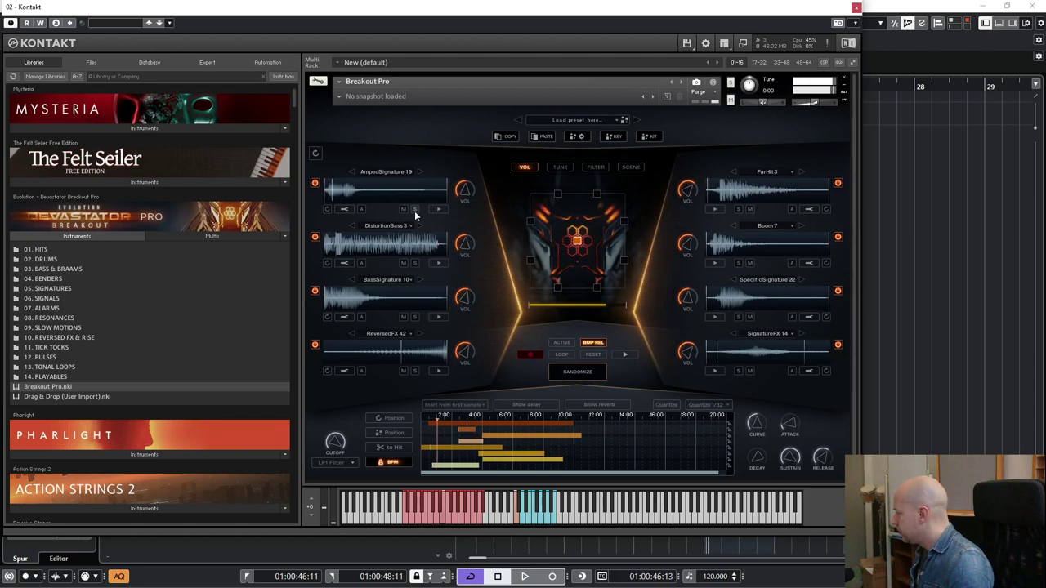
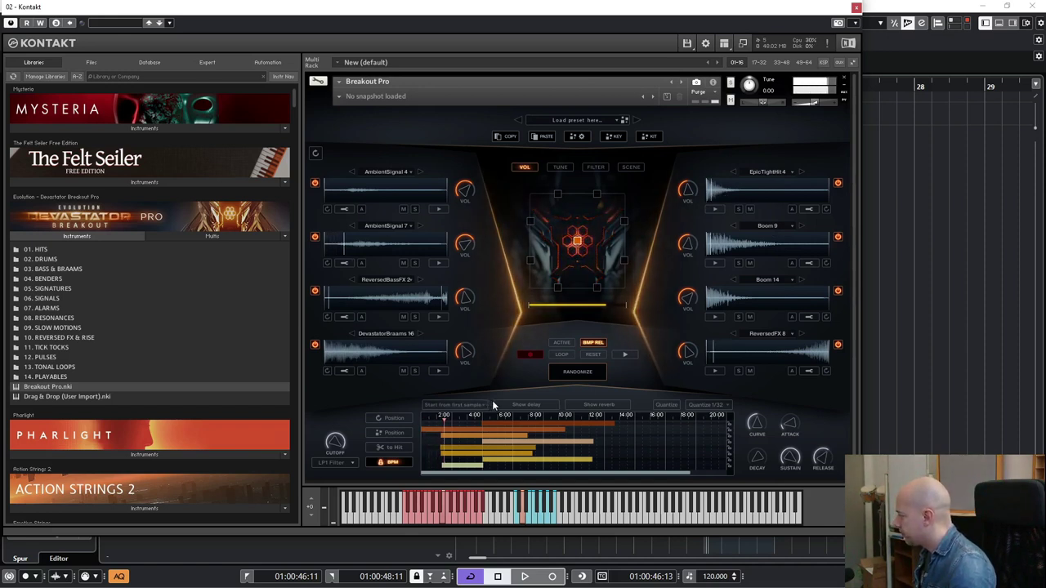
click(447, 408)
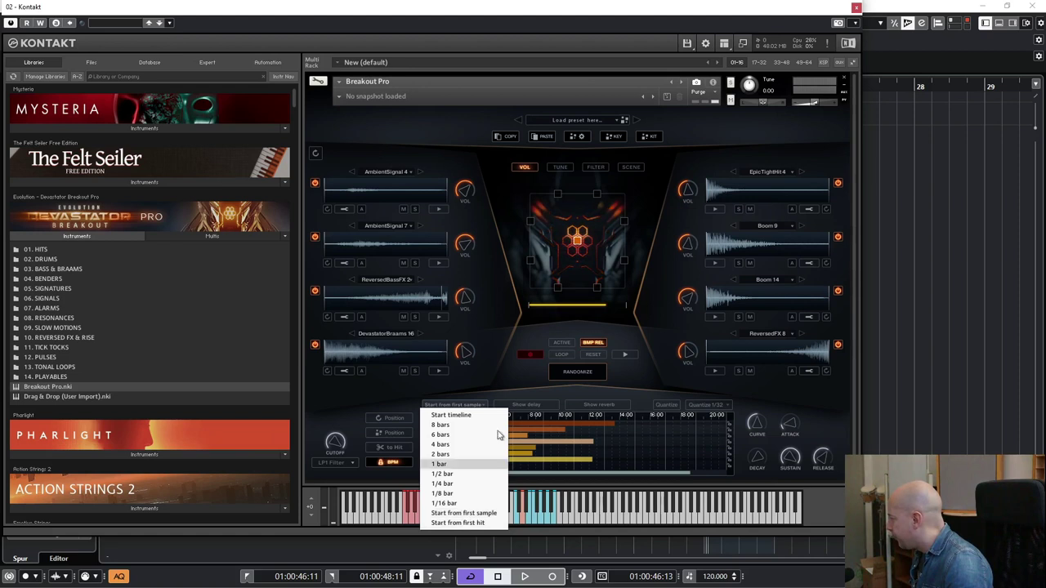
click(524, 383)
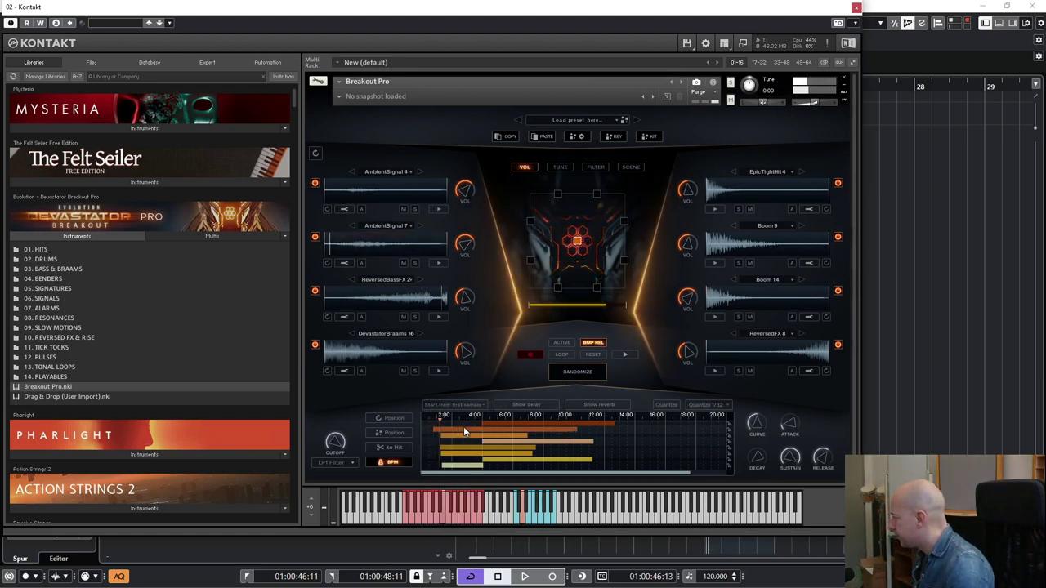
click(472, 405)
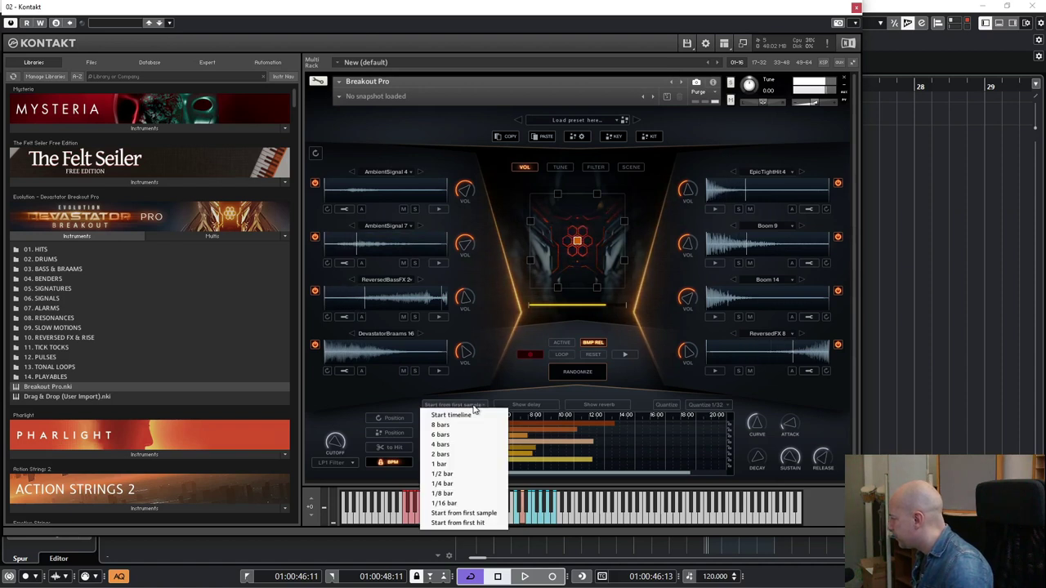
click(475, 413)
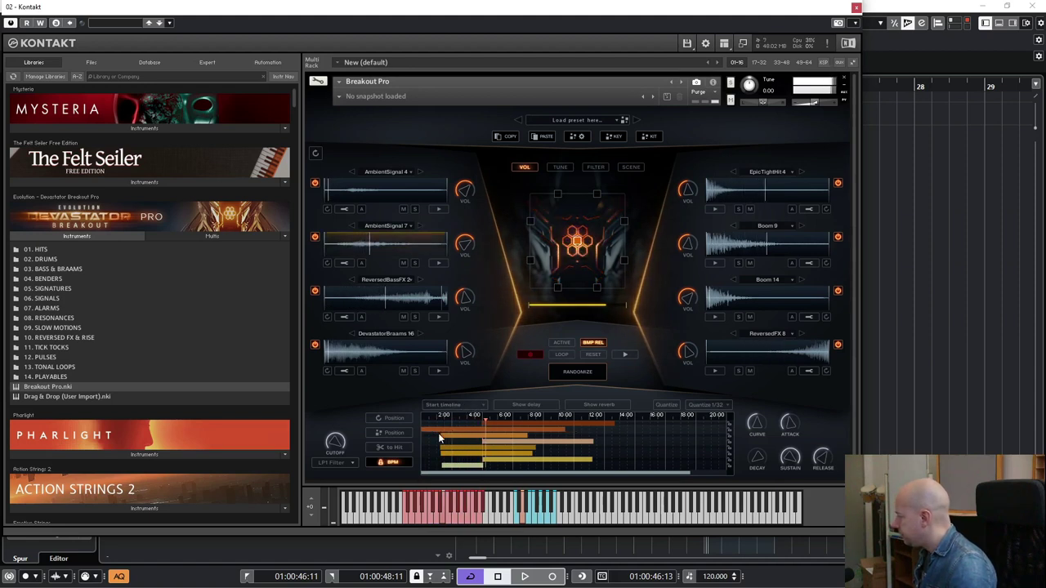
Switch the playback start mode to Start from first sample, and audition the sound
click(449, 406)
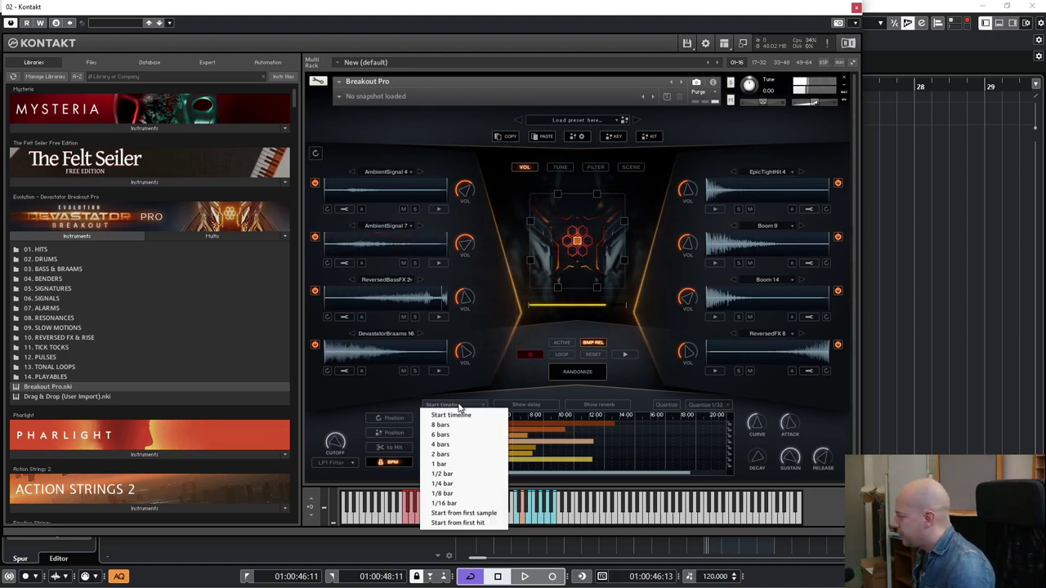
click(481, 513)
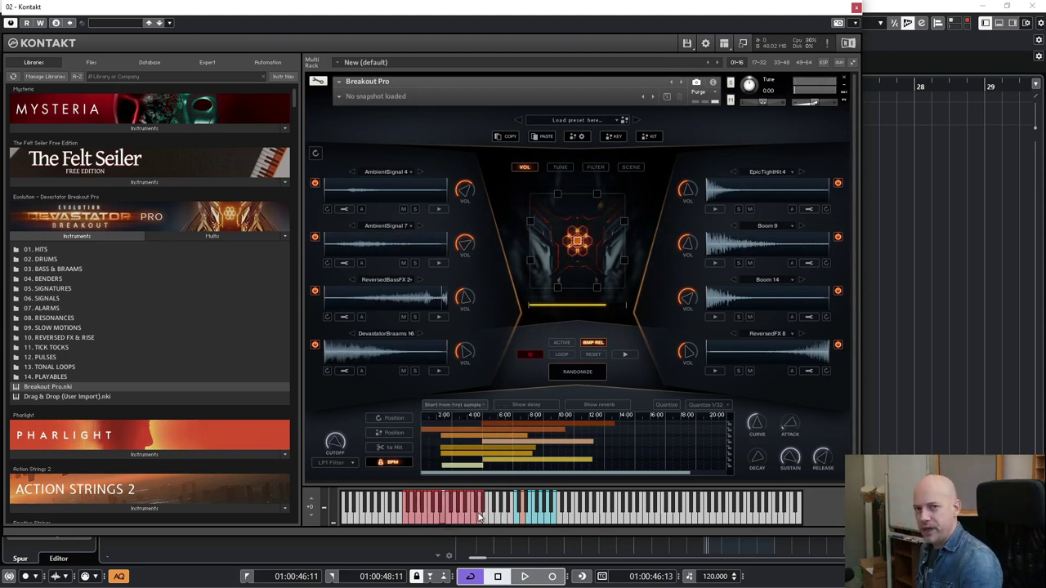
click(481, 517)
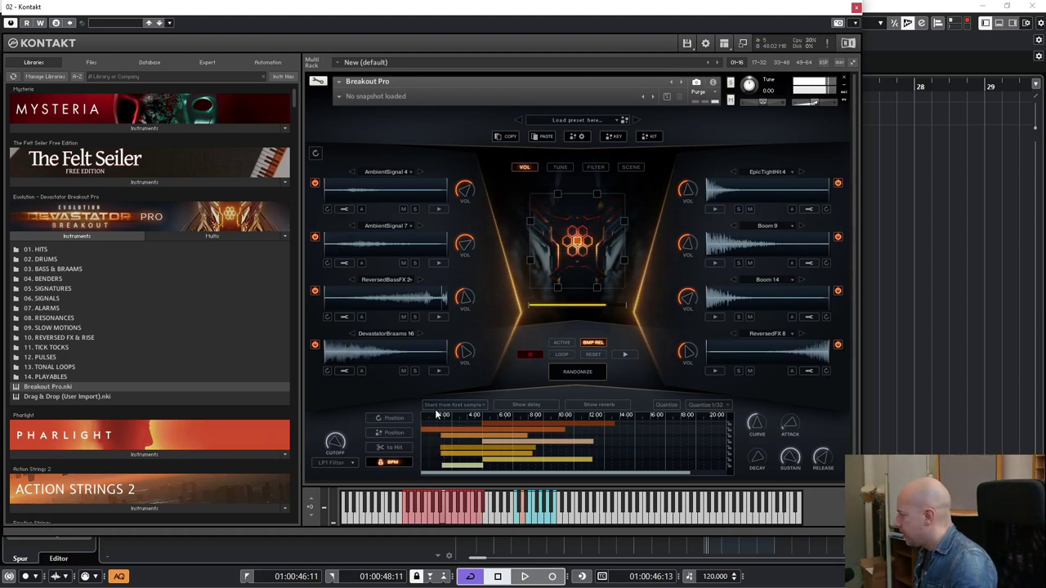
Try the Start from first hit playback mode, and restore Start from first sample
click(453, 404)
click(458, 523)
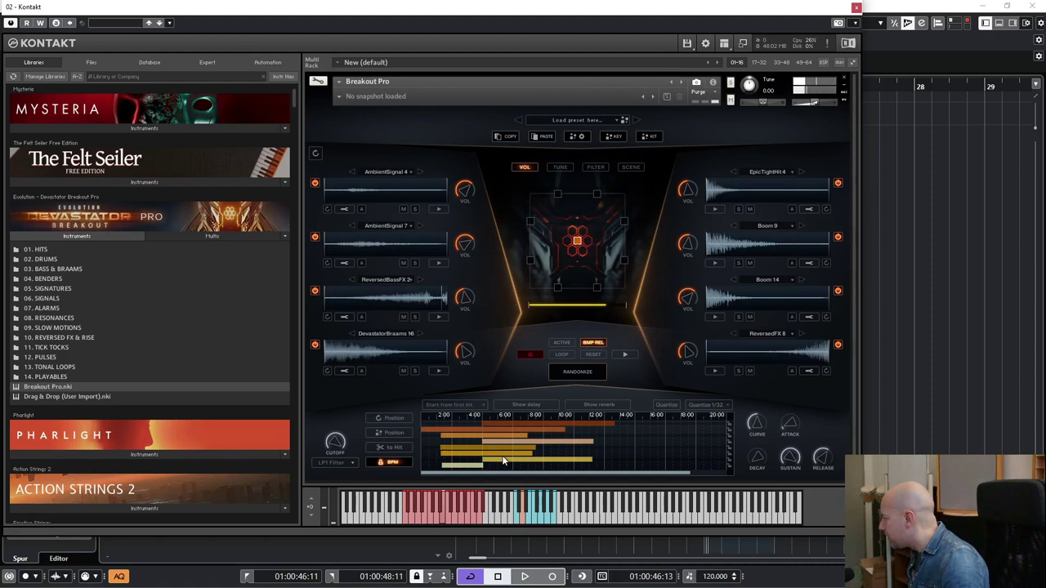
click(457, 406)
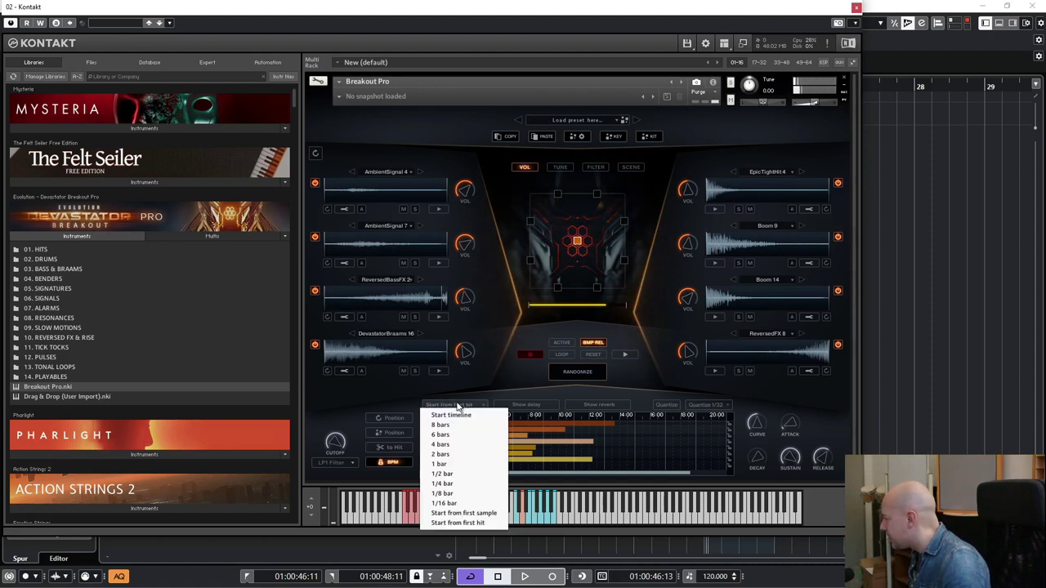
click(462, 511)
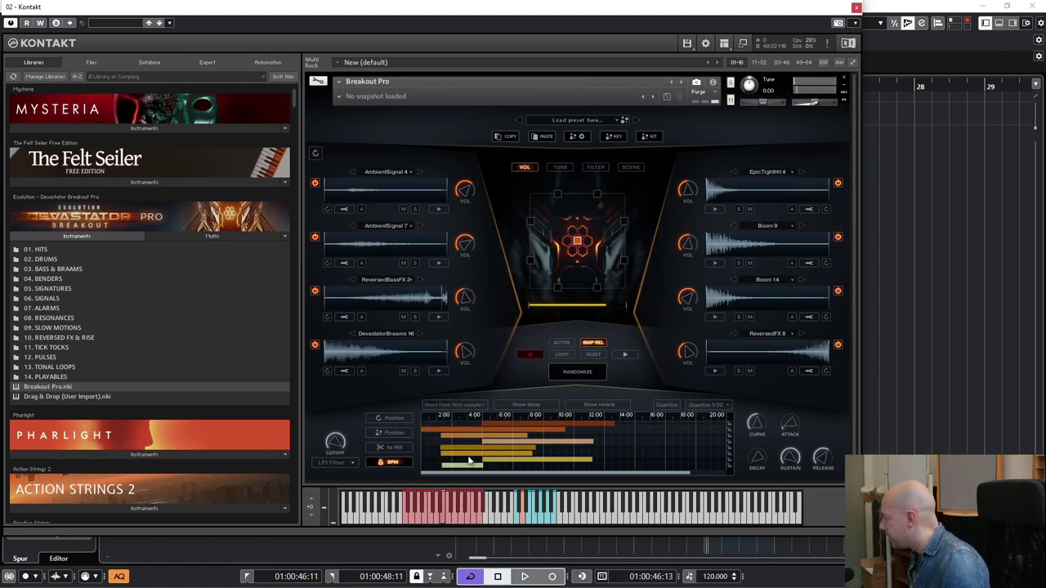
Examine the delay and reverb effect controls and the available playback start options, and return to the sample timeline
click(533, 405)
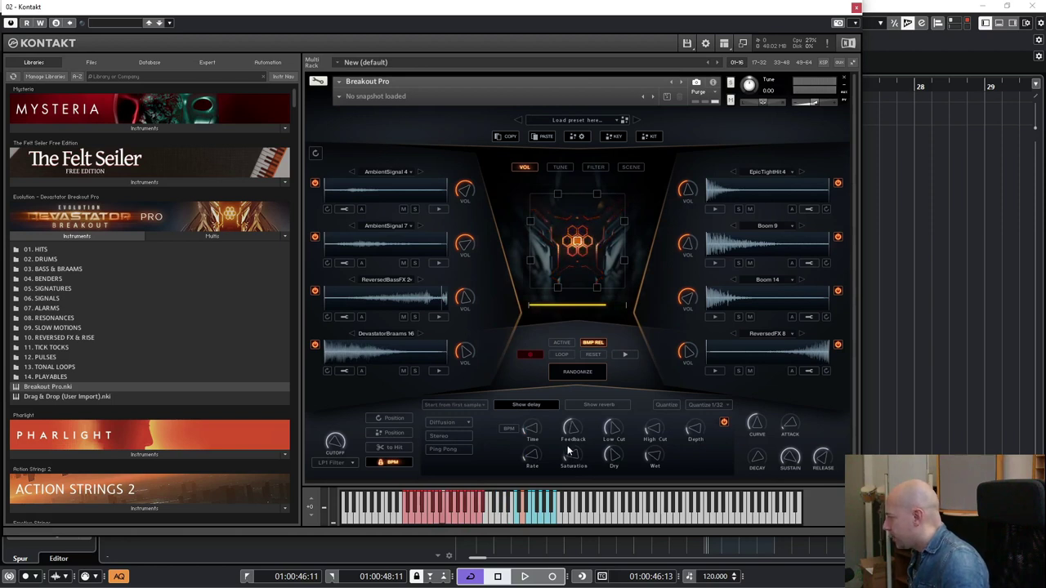
click(596, 405)
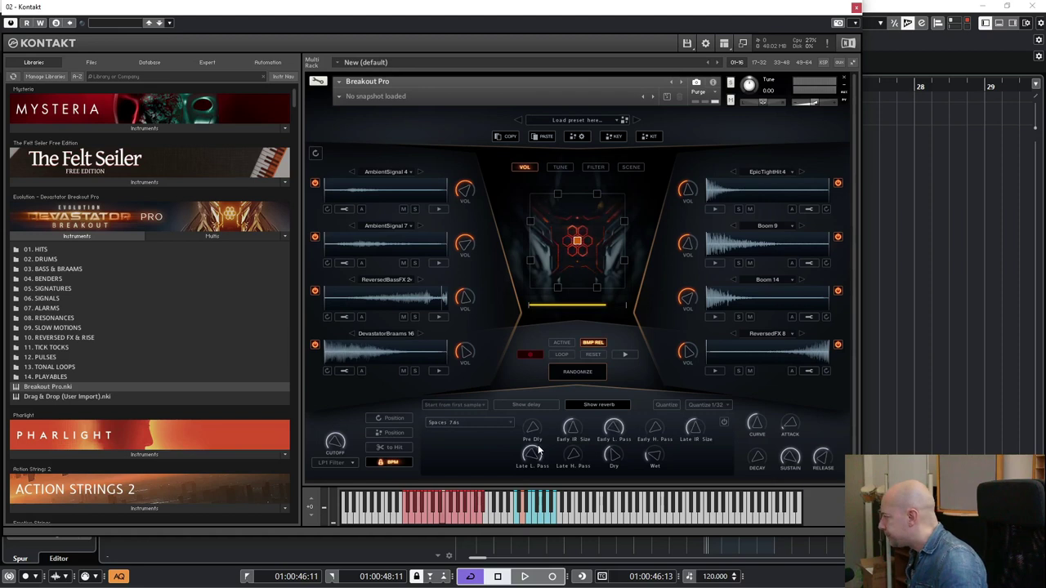
click(468, 406)
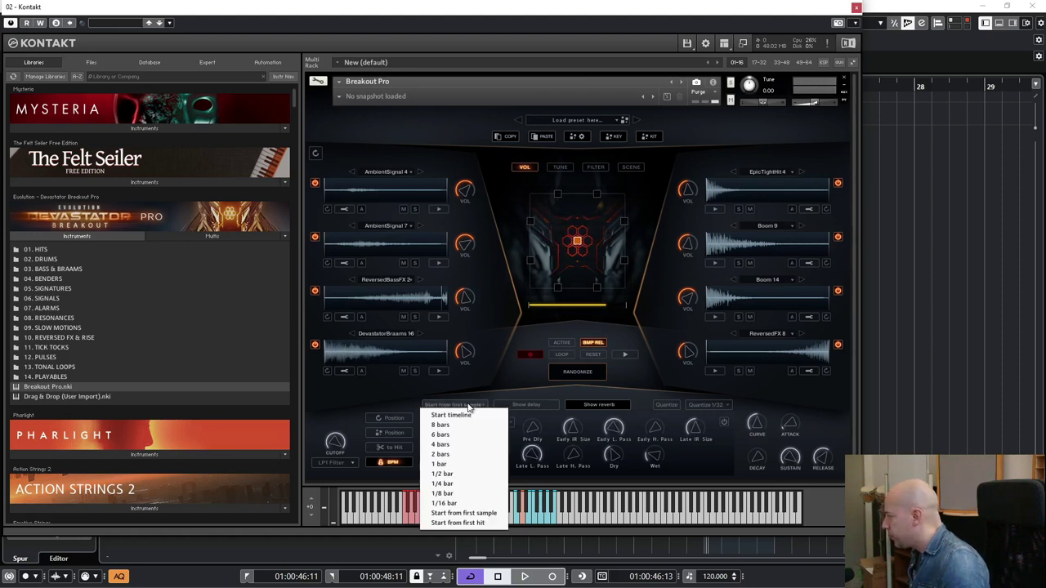
click(497, 399)
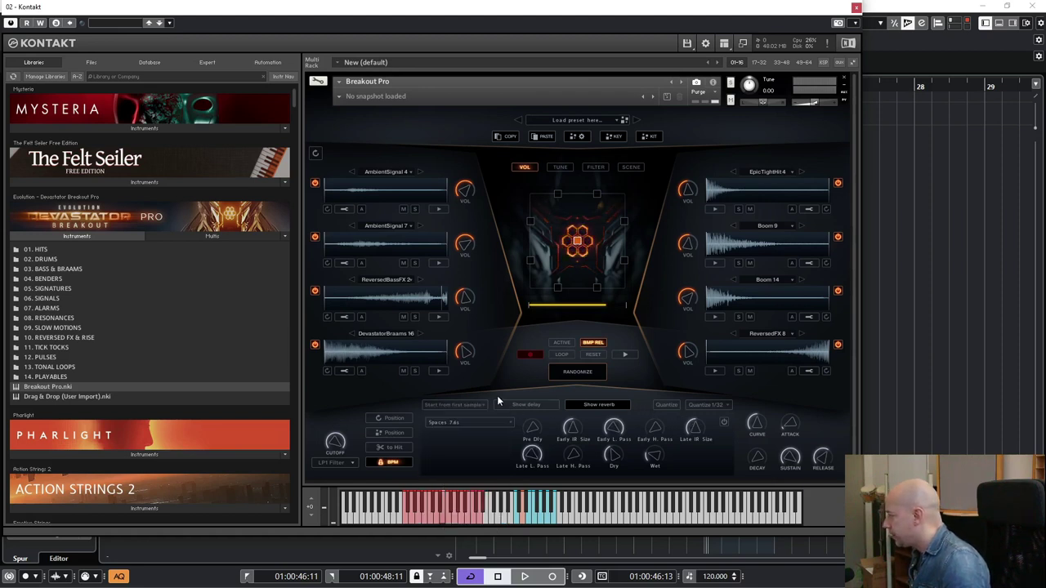
click(595, 404)
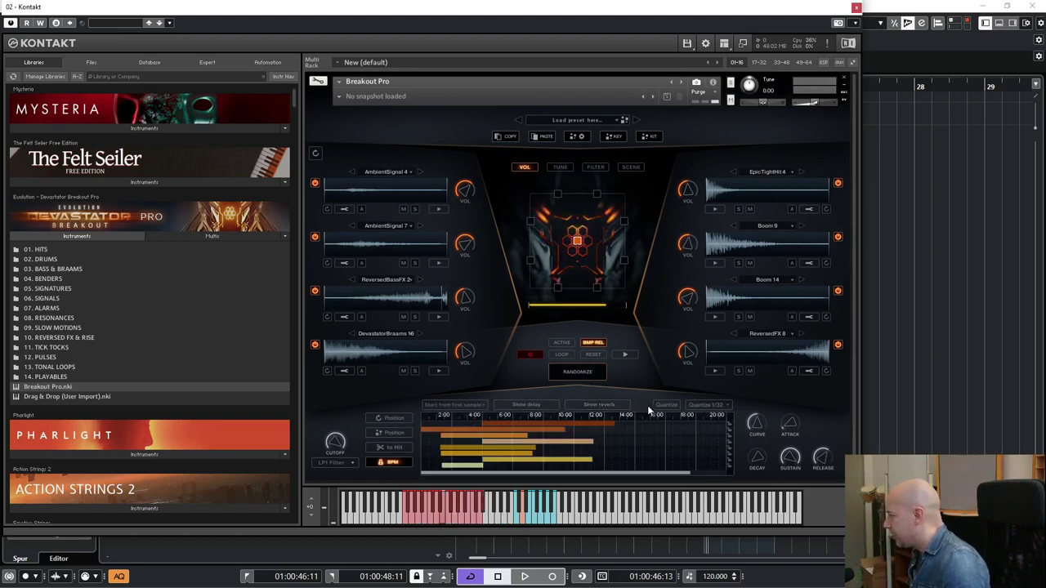
Quantize the timeline samples to 1/4, and reset the sample position
click(712, 406)
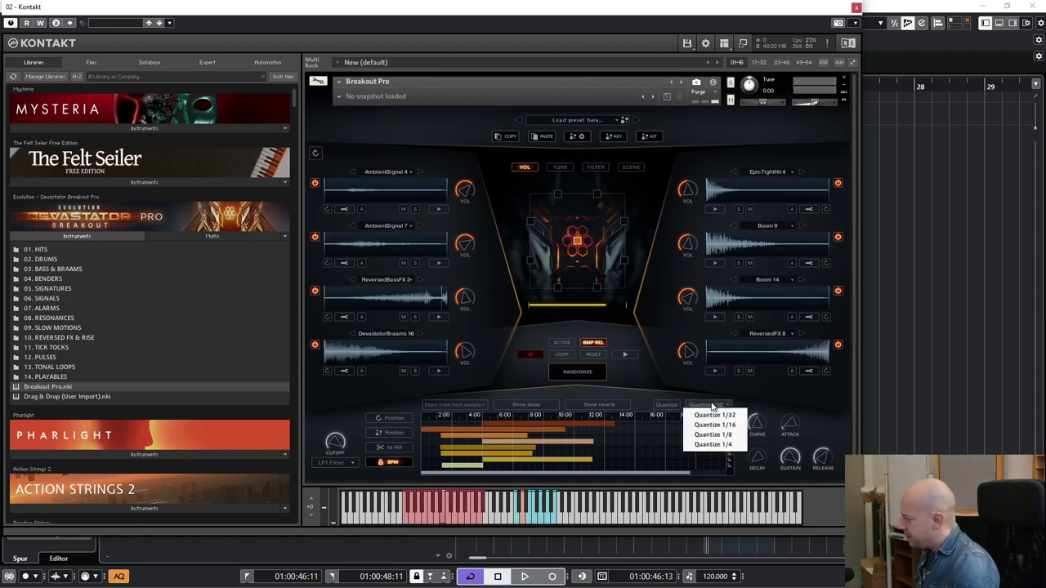
click(719, 444)
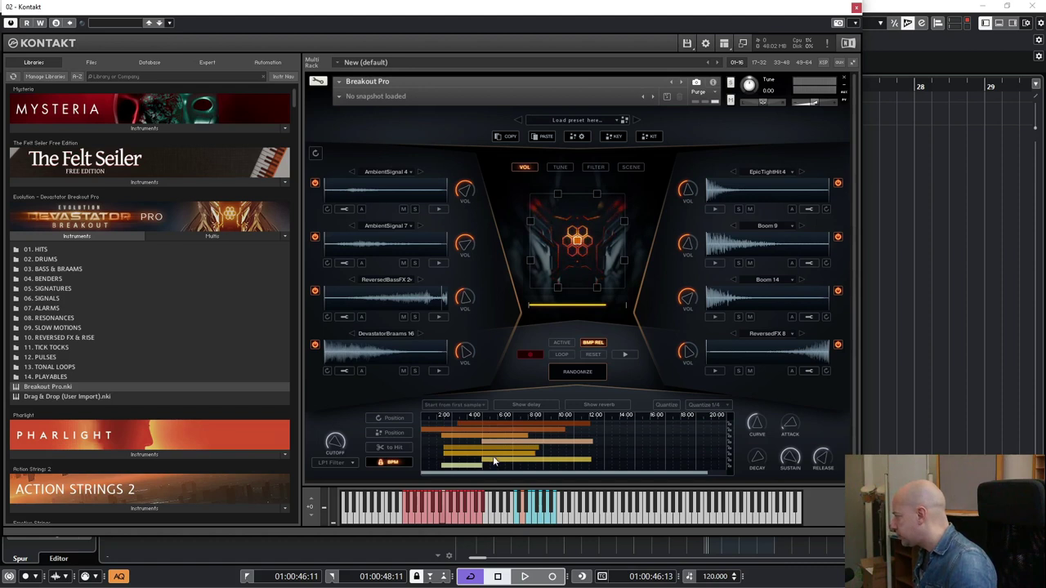
click(396, 418)
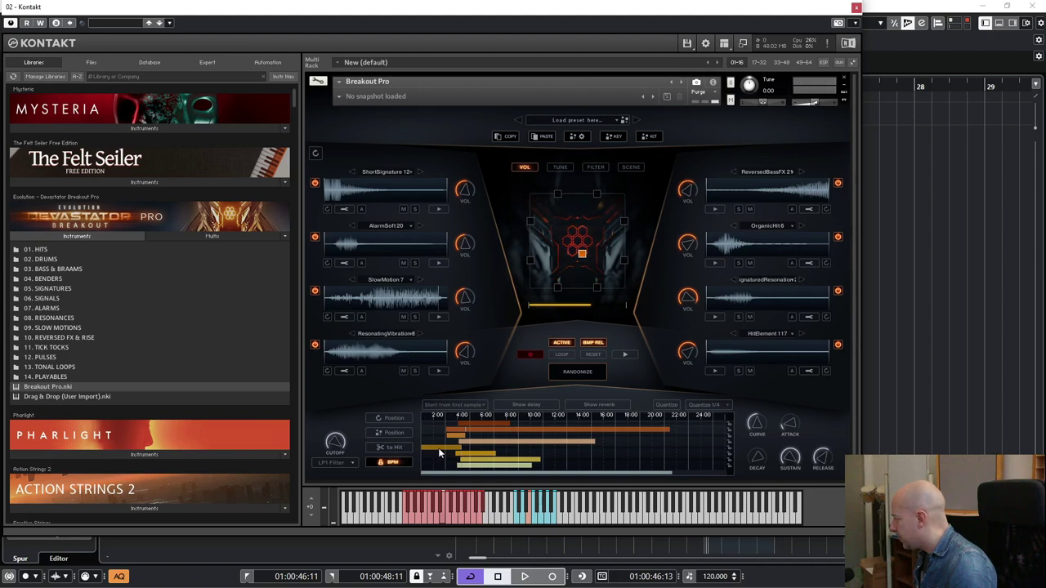
Reposition the ReversedBassFX sample and several other samples along the timeline of the selected sound kit
drag(440, 449, 456, 452)
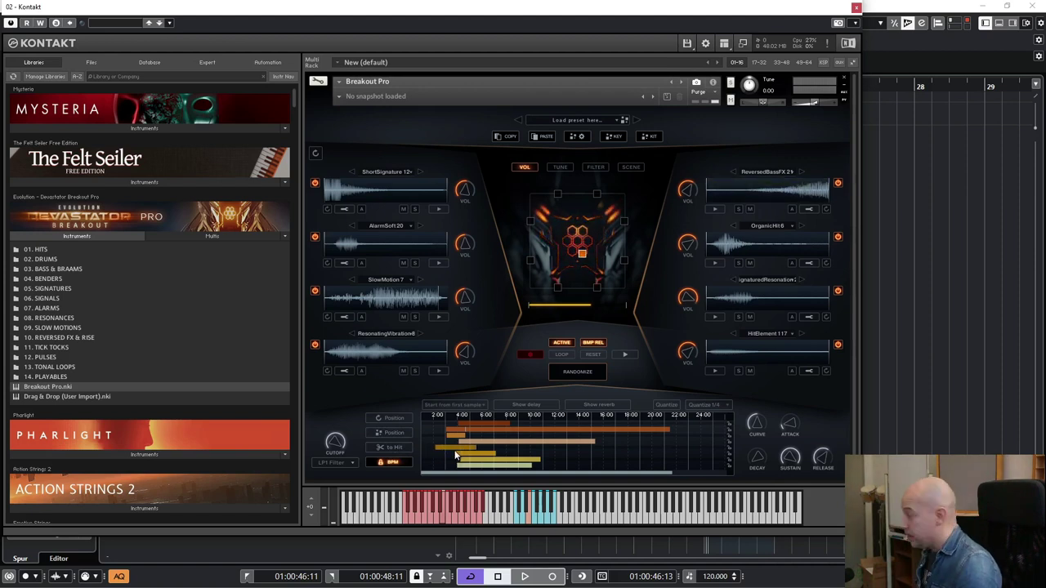
drag(466, 451, 455, 452)
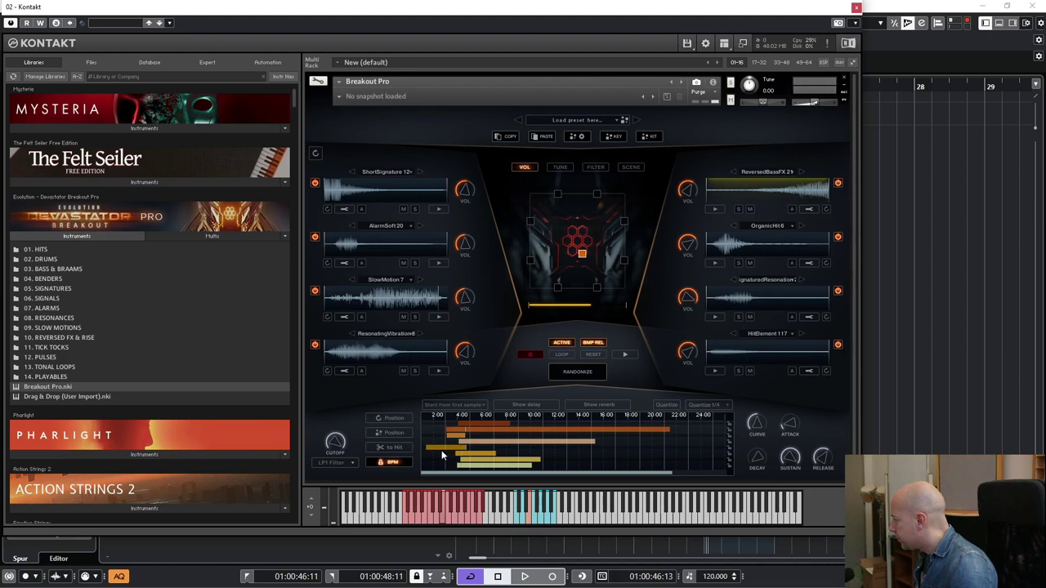
drag(504, 431, 572, 430)
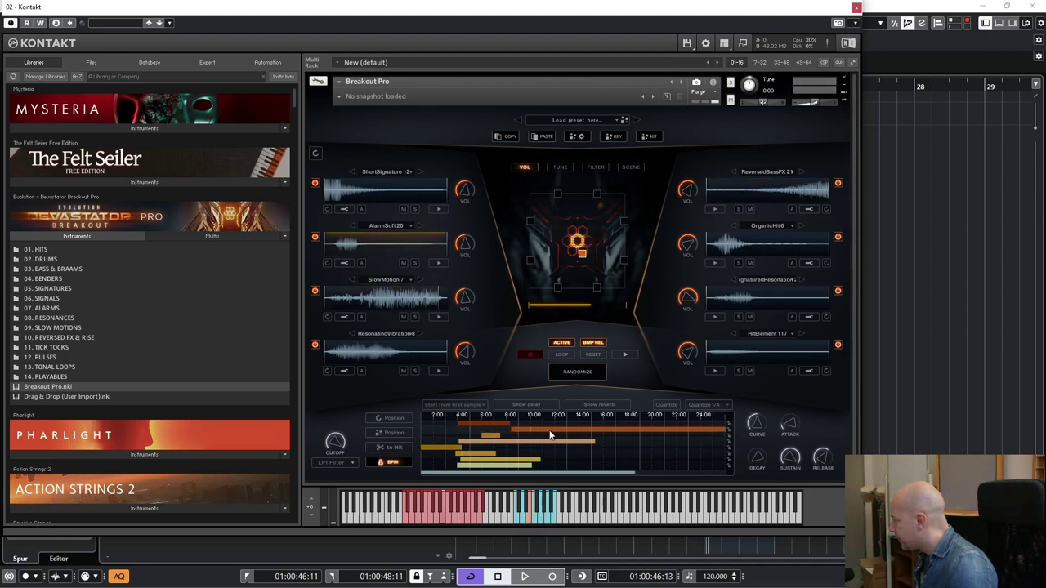
drag(485, 423, 535, 438)
Move the ReversedBassFX sample late on the timeline, to start past 16.00, and fine-tune its position
drag(474, 455, 602, 462)
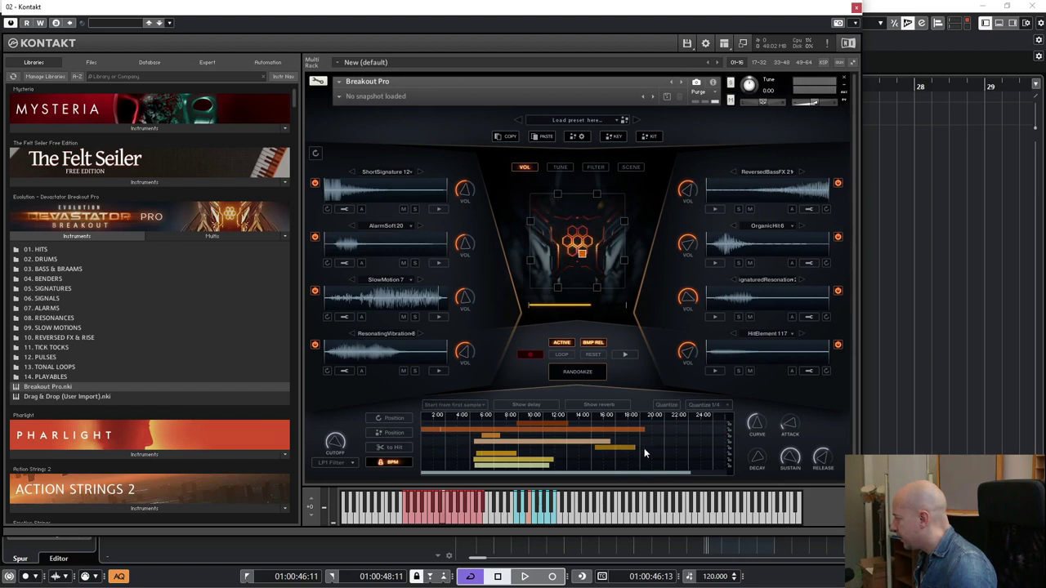
drag(623, 449, 677, 448)
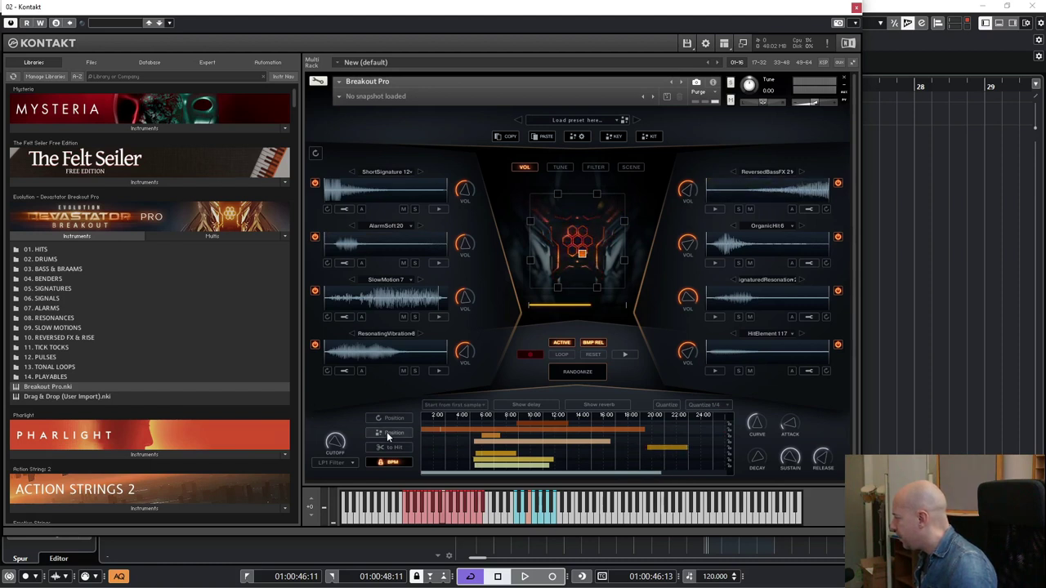
drag(659, 449, 631, 449)
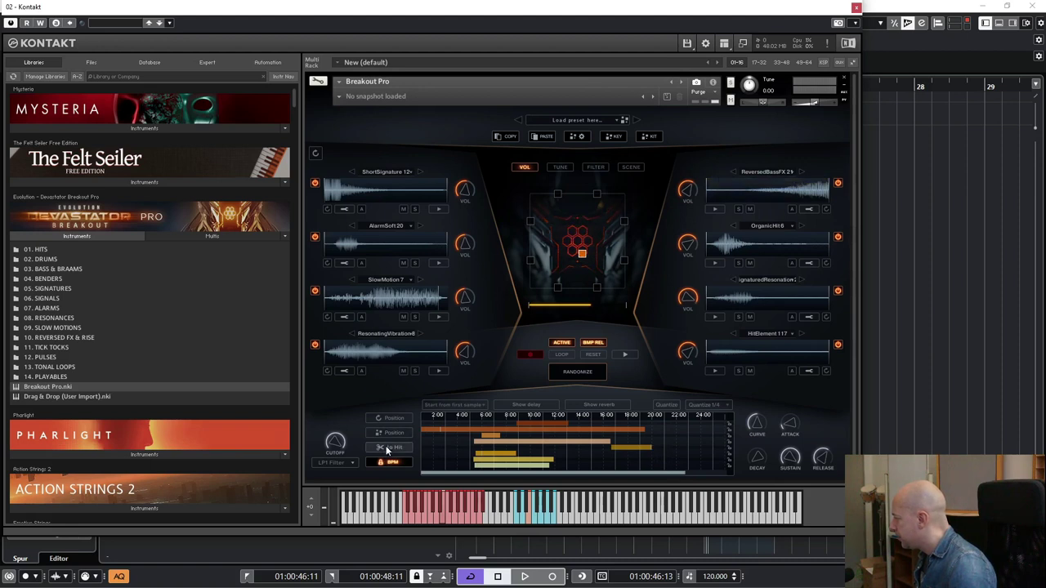
drag(633, 454, 653, 454)
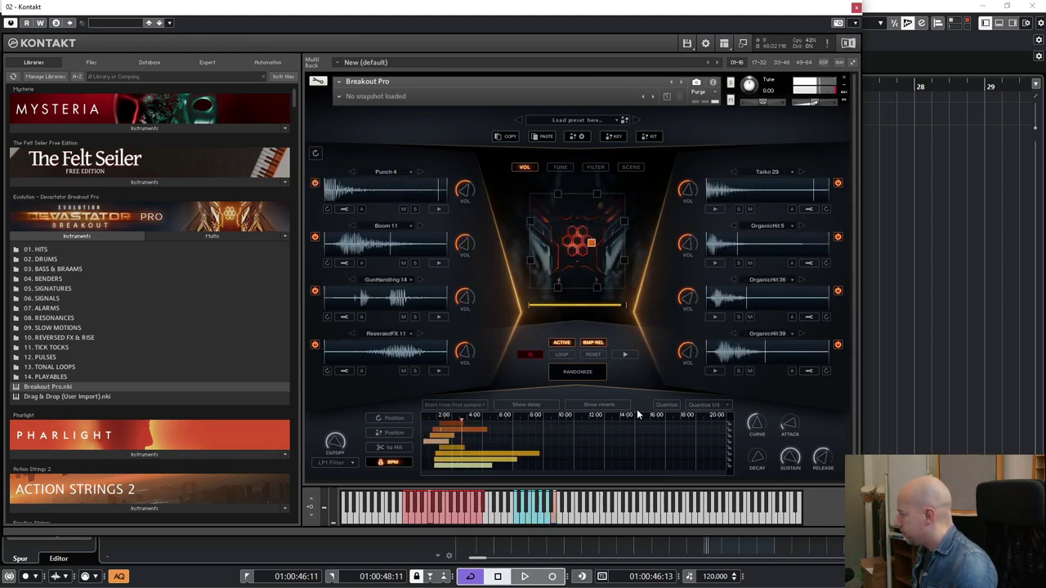
Browse the Punches, Rubber Toms and Liquid Crunch drum samples offered for the first layer, and close the sample browser
click(379, 172)
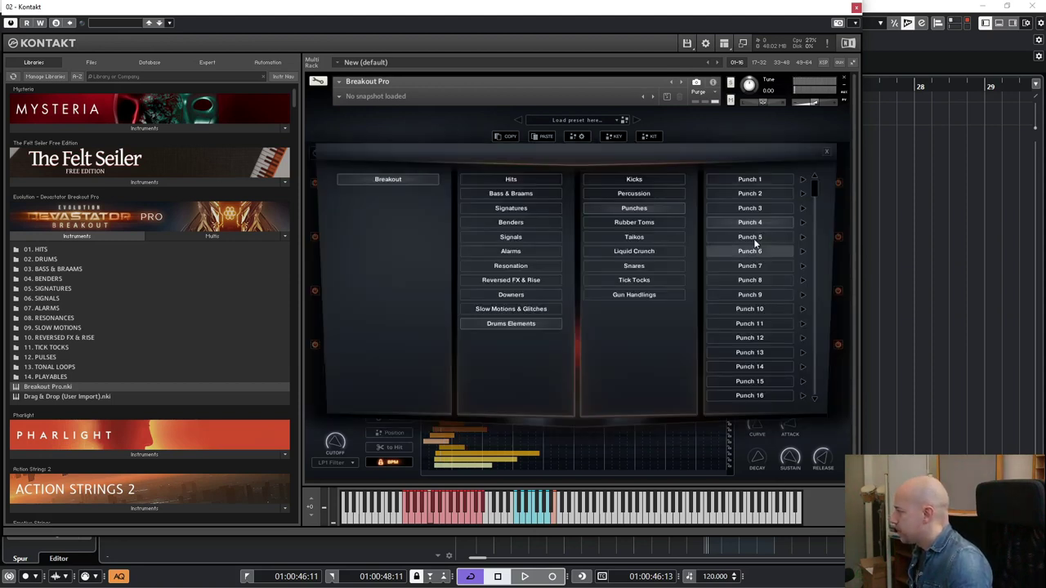
drag(817, 187, 821, 220)
click(627, 221)
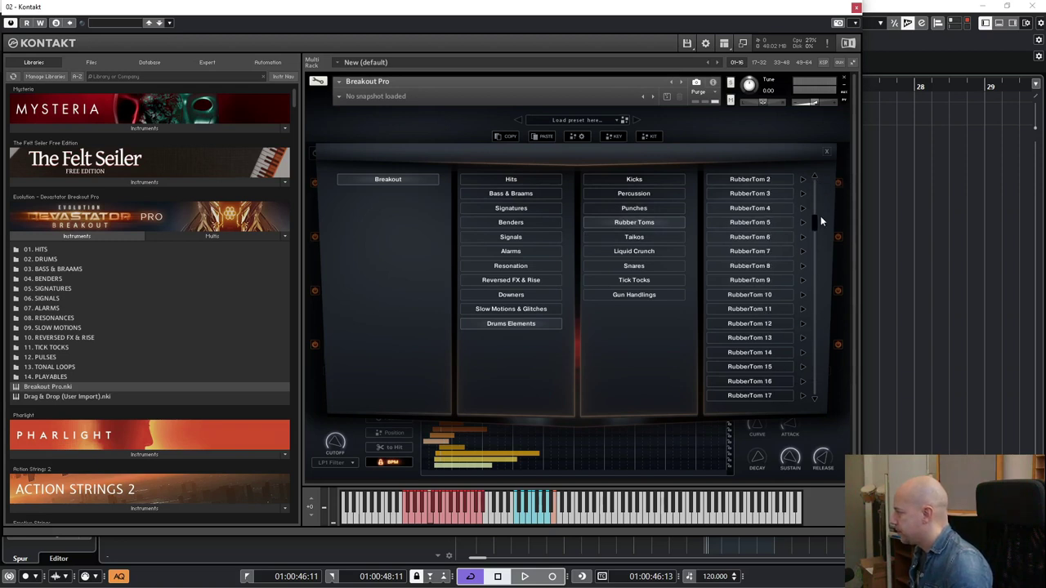
click(619, 251)
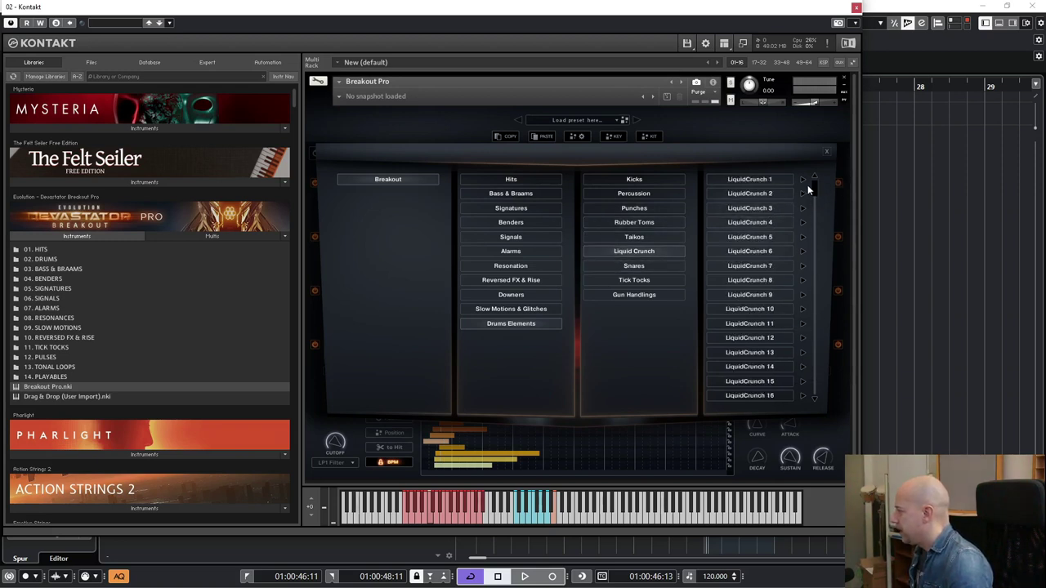
drag(814, 190, 813, 331)
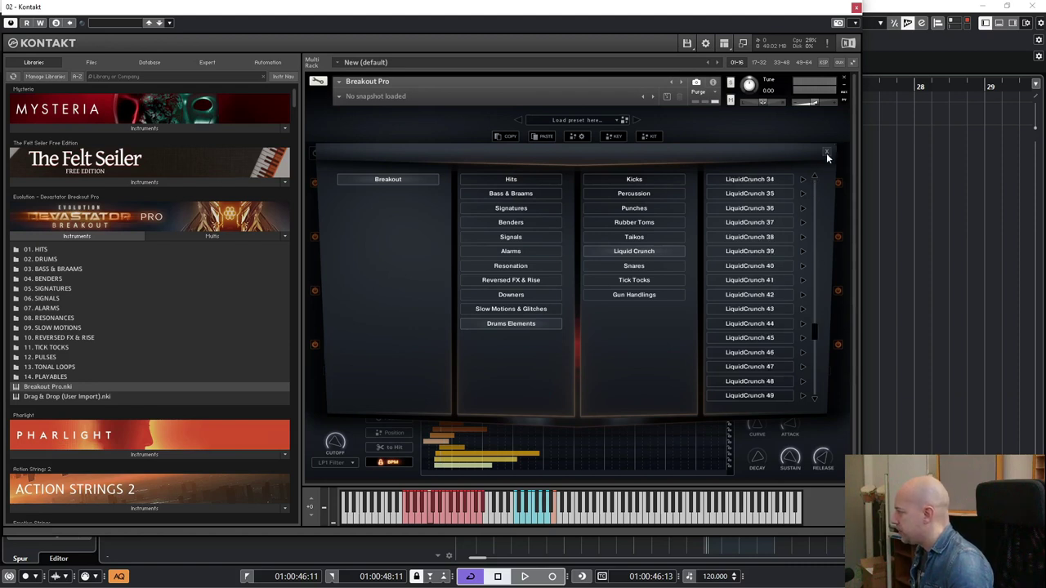
click(826, 154)
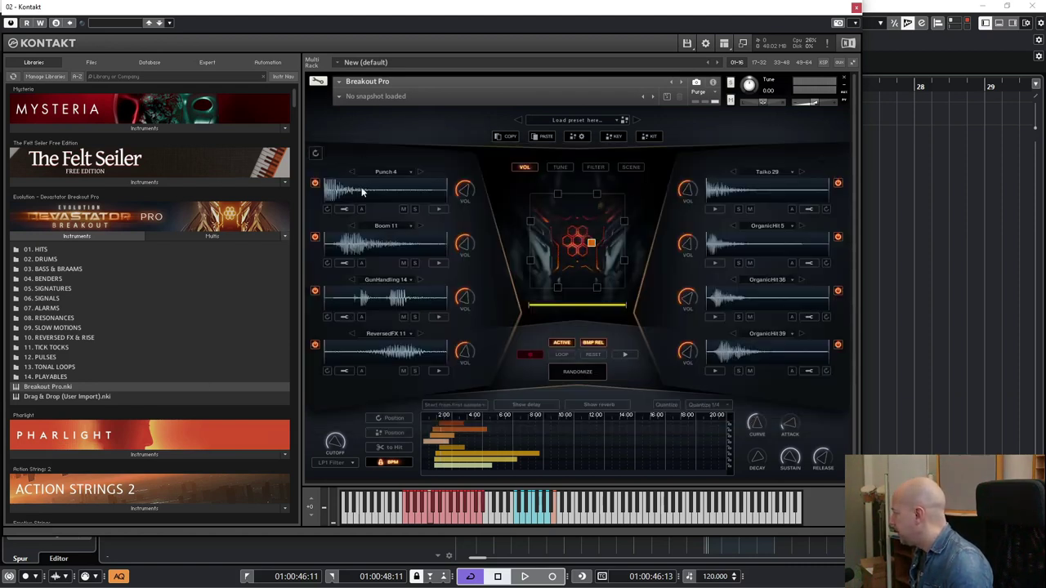
Replace the first layer's Punch 4 sample with OrganicHit 1 from the Hits category, and audition it
click(402, 172)
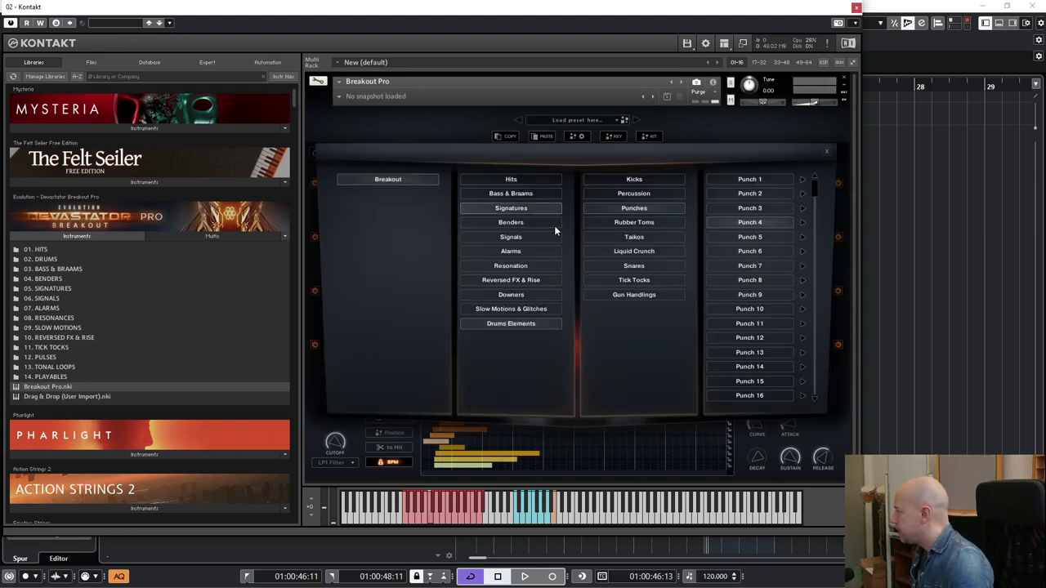
click(541, 181)
double_click(774, 183)
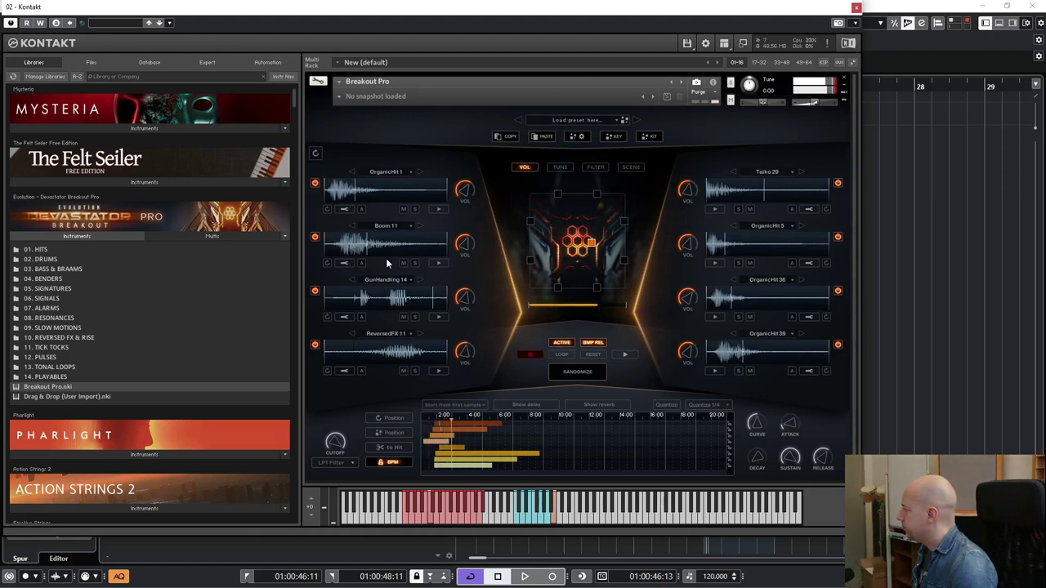
click(414, 209)
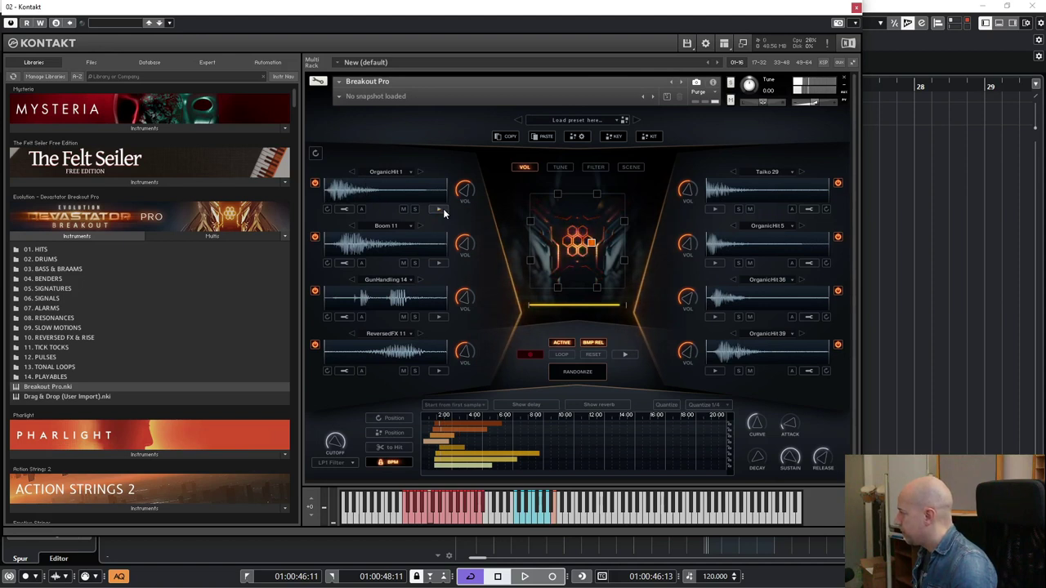
Draw a test volume automation curve over the OrganicHit 1 waveform, audition it, and hide the automation
click(361, 209)
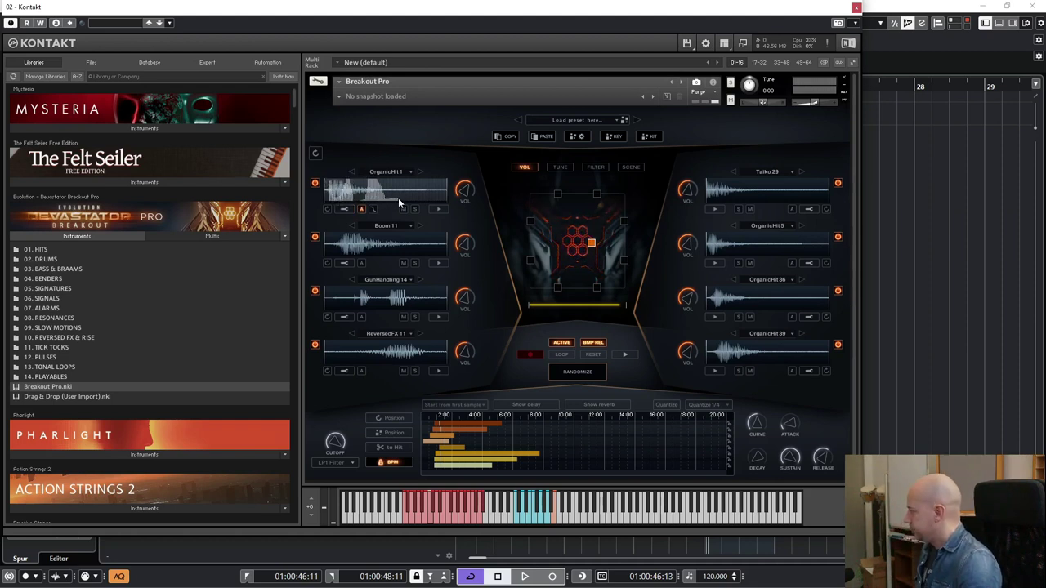
click(439, 209)
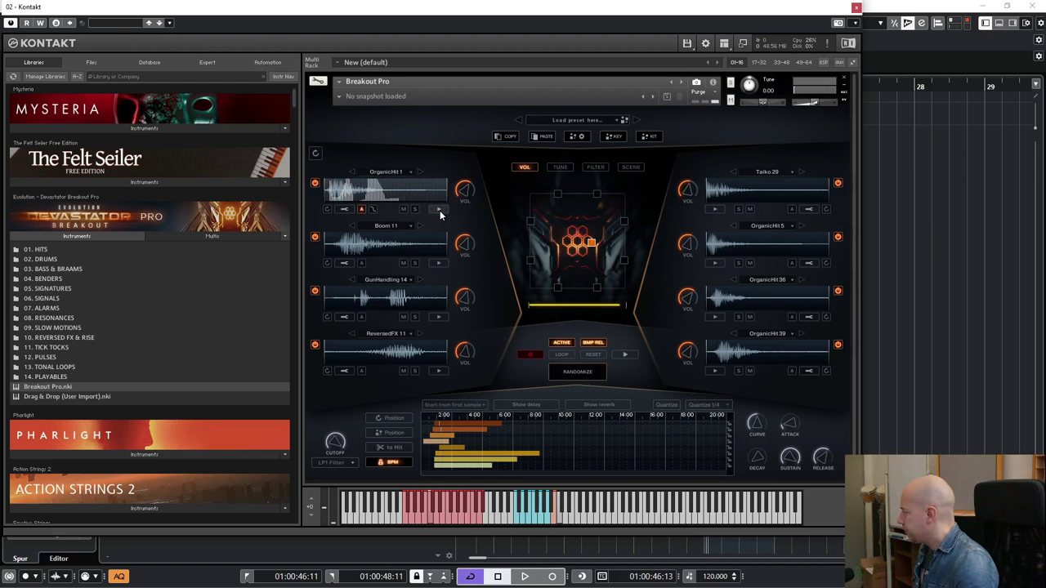
click(362, 210)
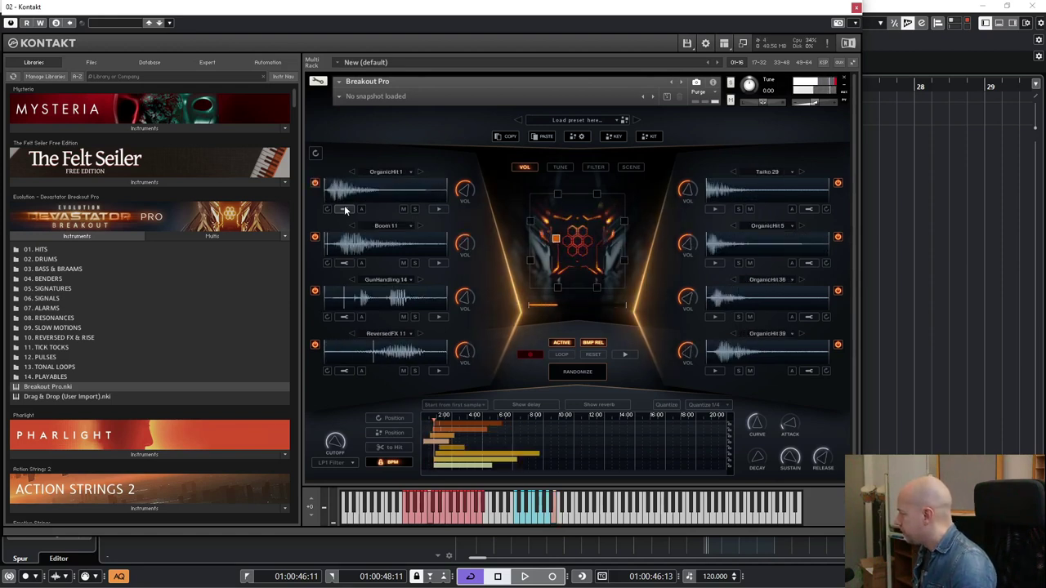
Solo the OrganicHit 1 layer and reset its VOL Table to a clean state in the layer's detail editor
click(344, 208)
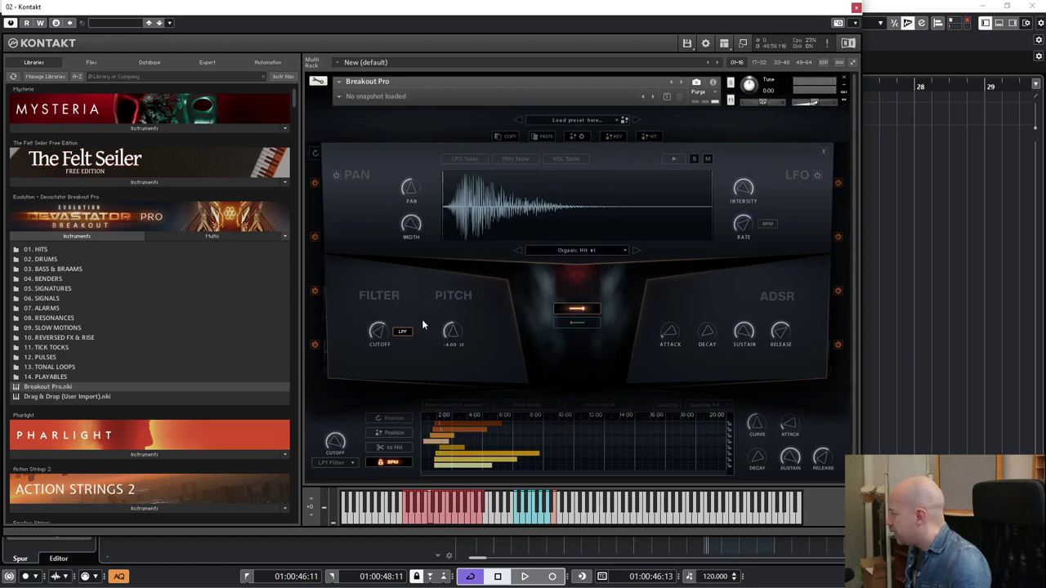
click(823, 152)
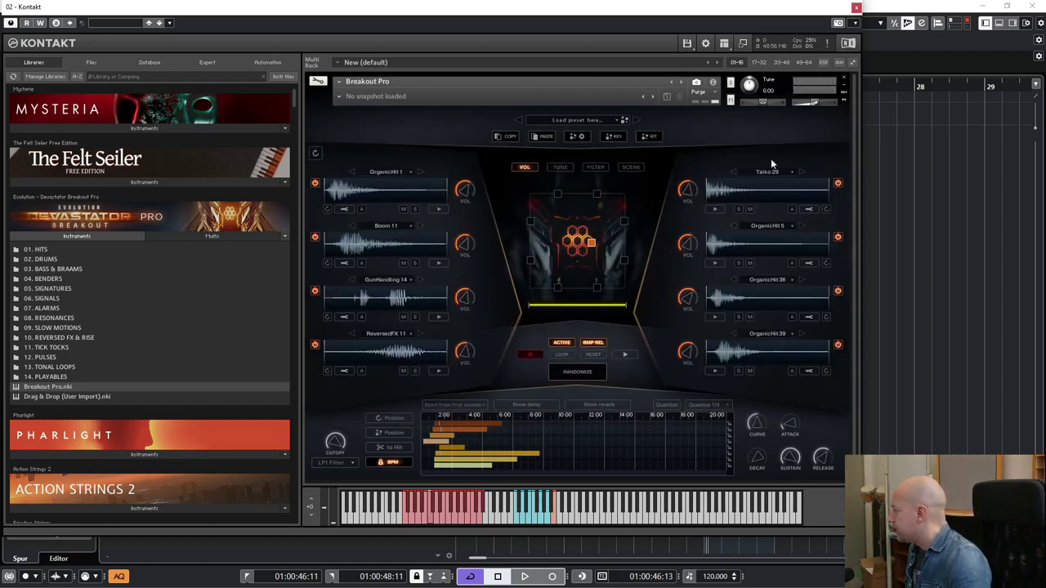
click(416, 209)
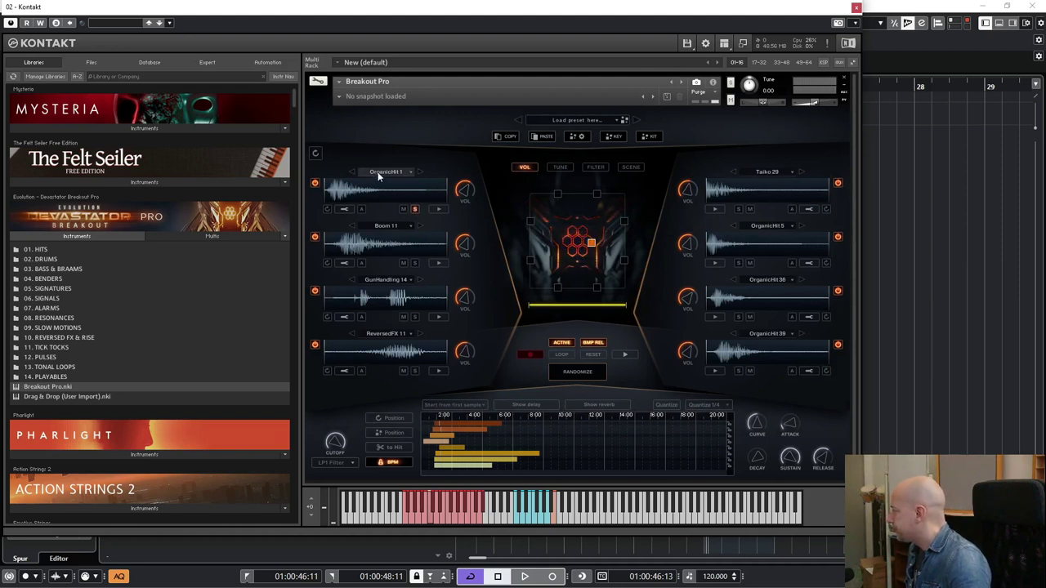
click(347, 210)
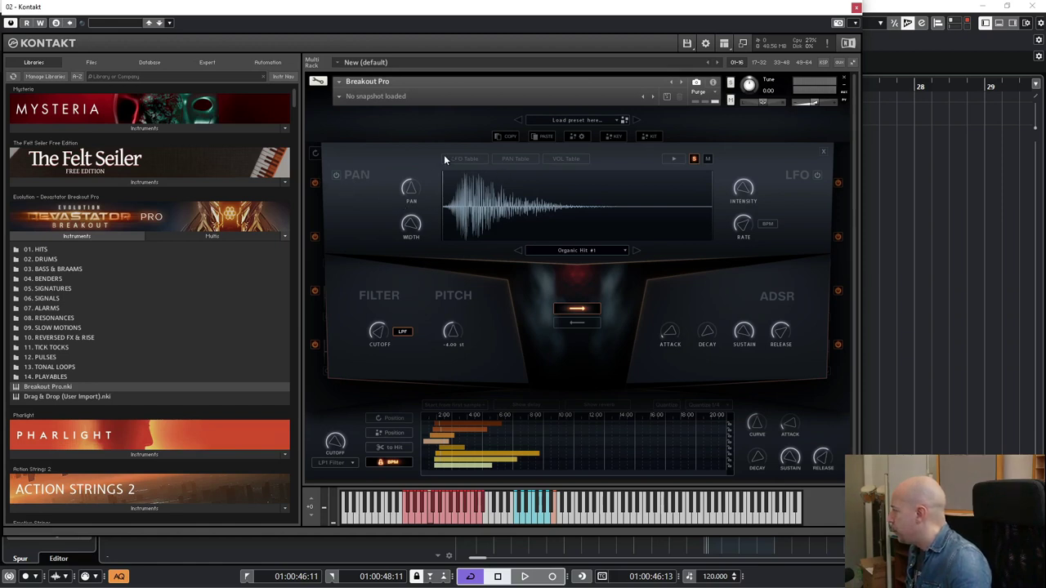
click(470, 160)
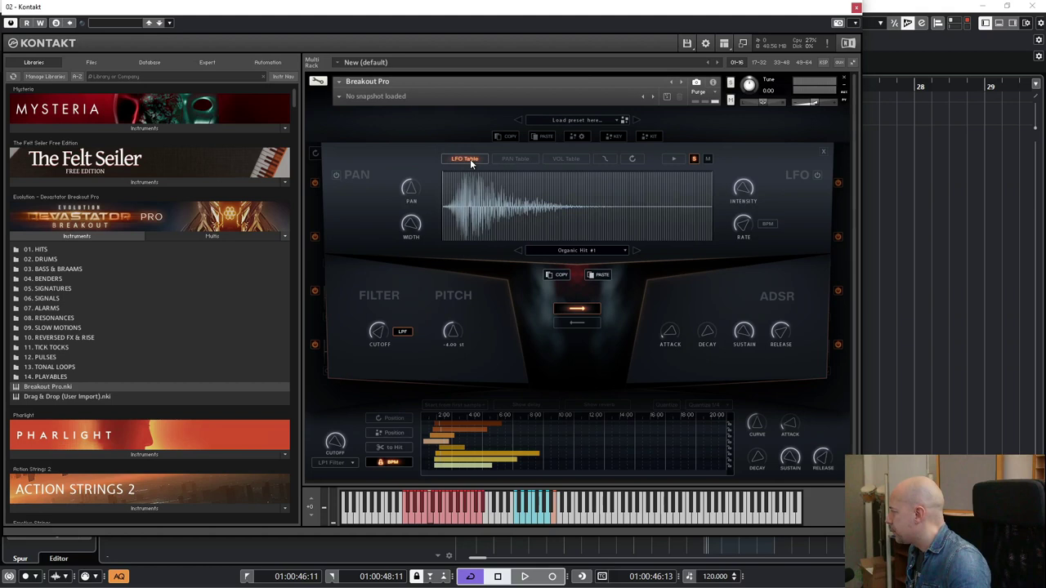
click(568, 159)
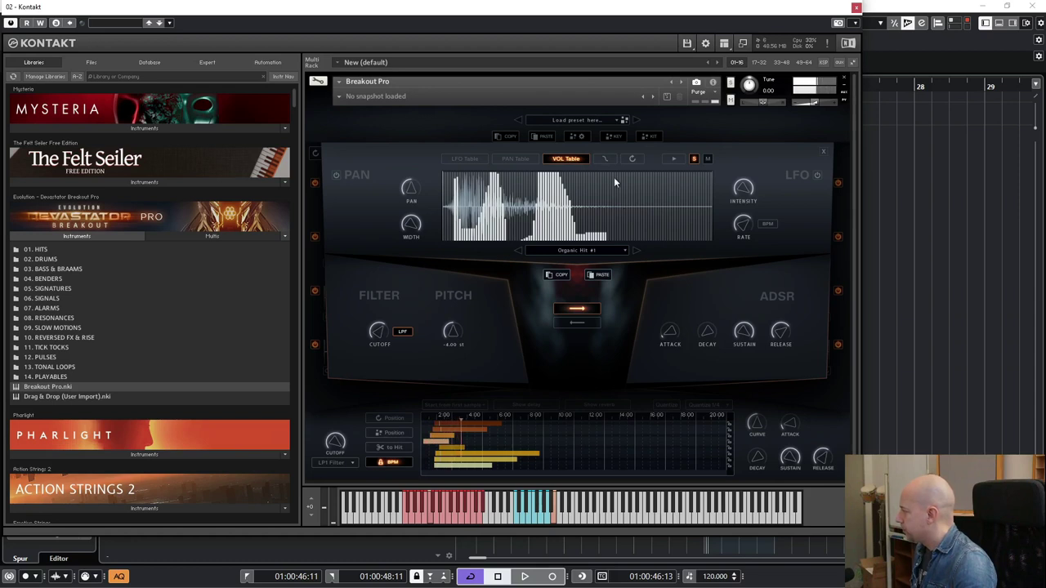
click(633, 159)
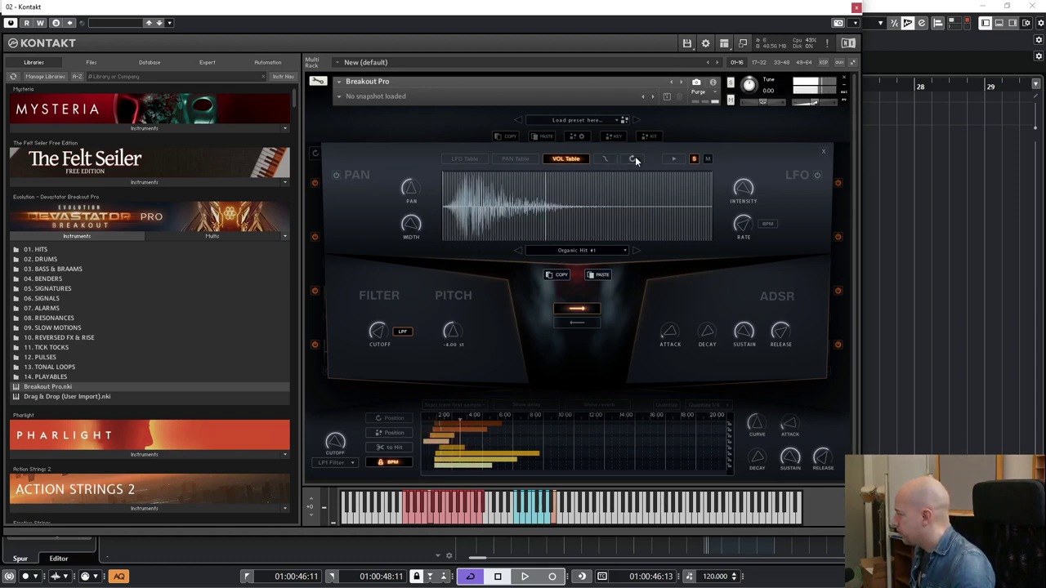
click(823, 153)
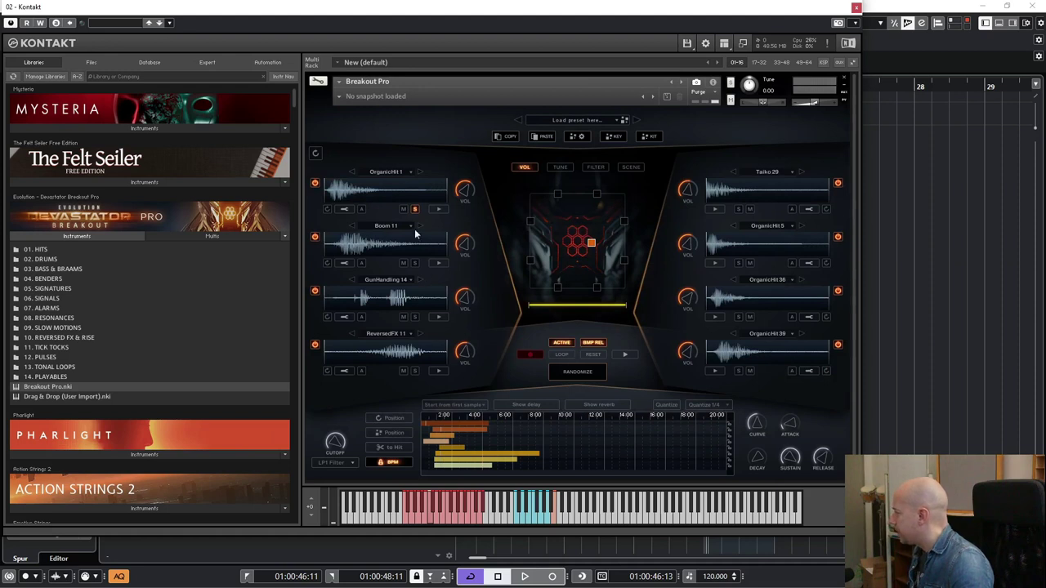
Enable panning for OrganicHit 1 and draw a curve alternating between both sides in its PAN Table
click(343, 209)
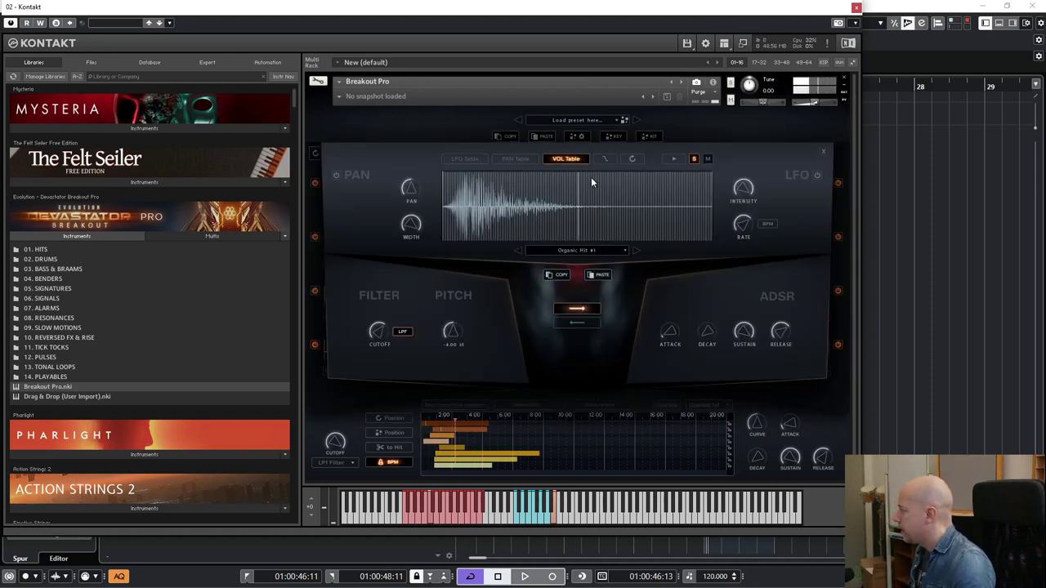
click(523, 159)
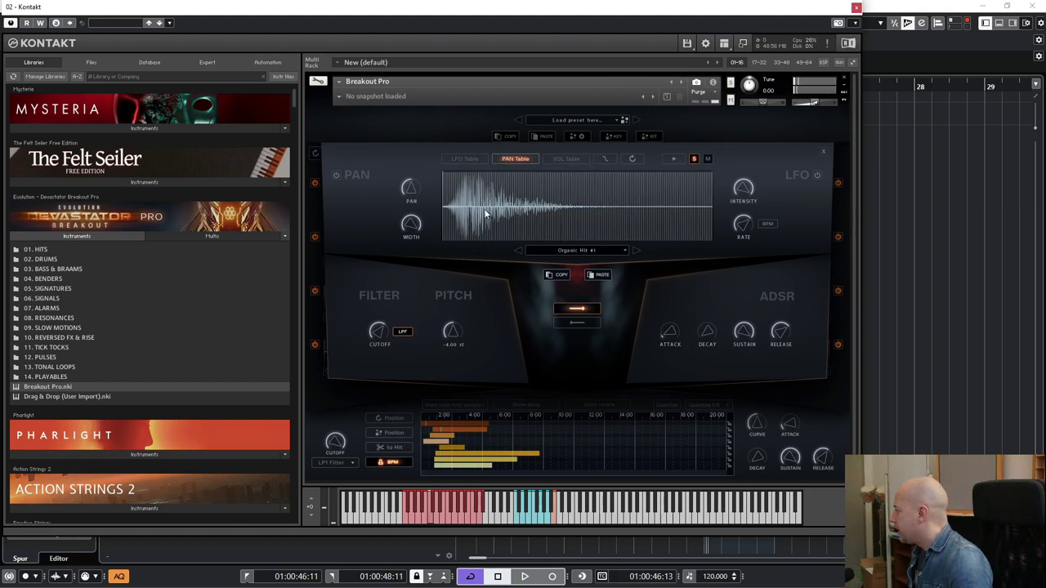
click(335, 175)
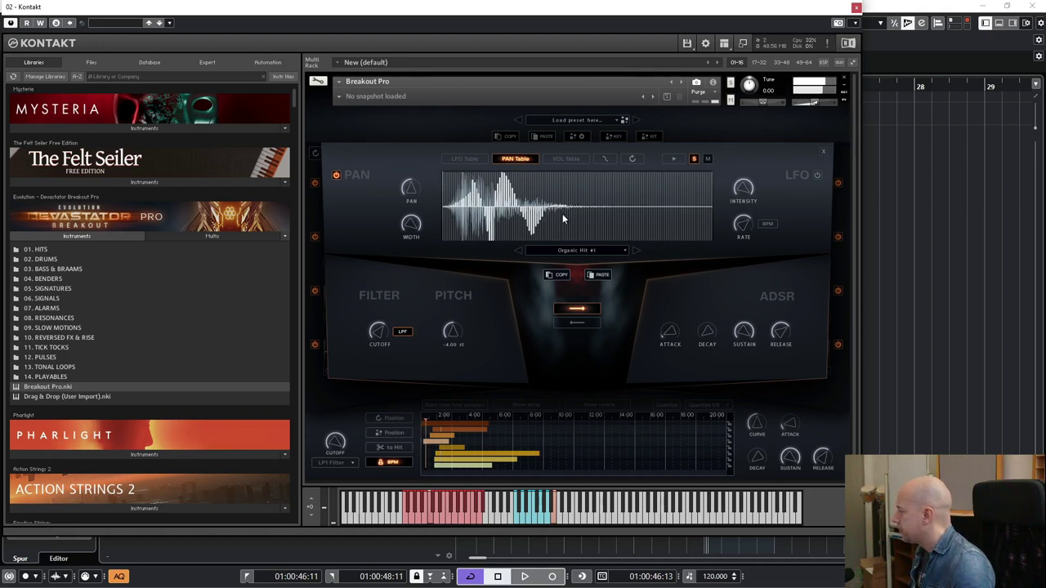
Switch on OrganicHit 1's LFO, adjust its rate, and draw a test curve in the LFO Table before resetting the table
click(461, 158)
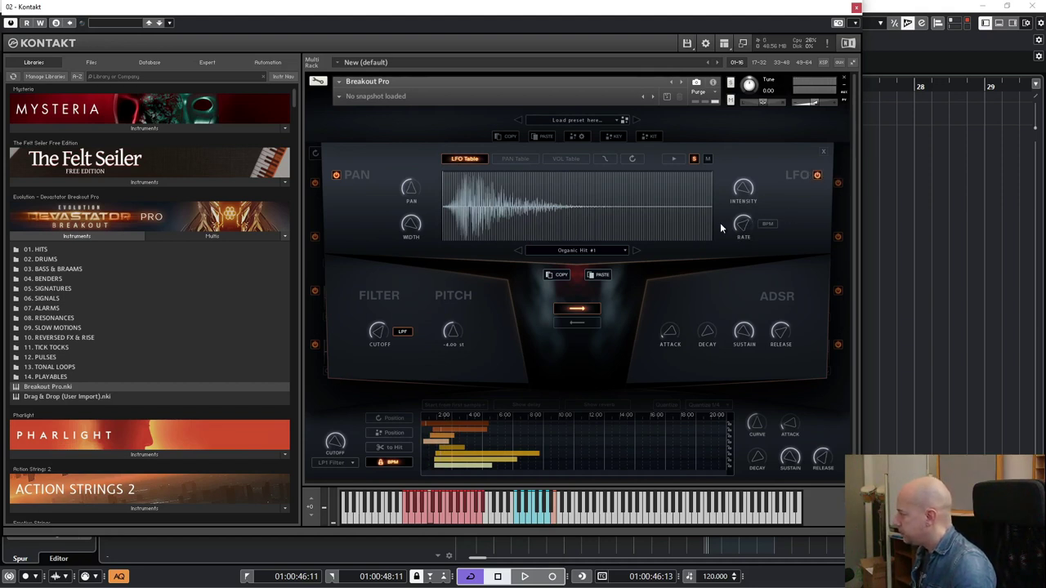
mouse_move(738, 237)
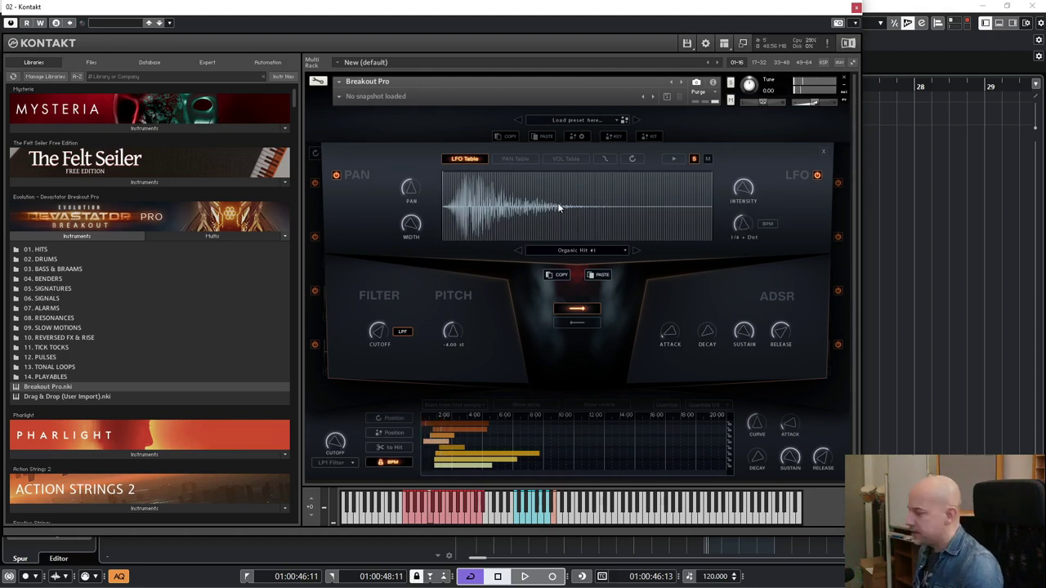
drag(448, 211, 484, 226)
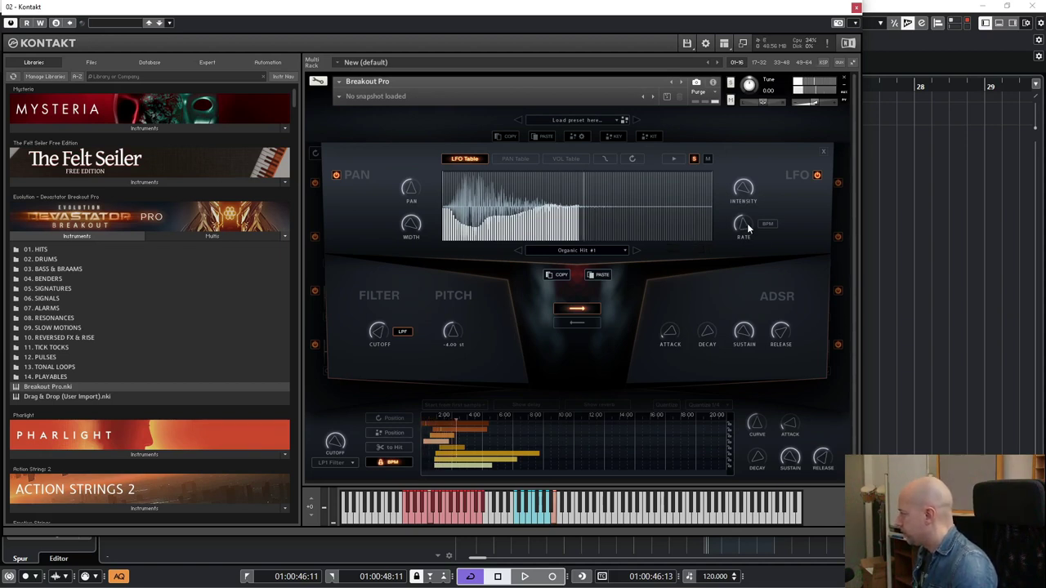
click(634, 158)
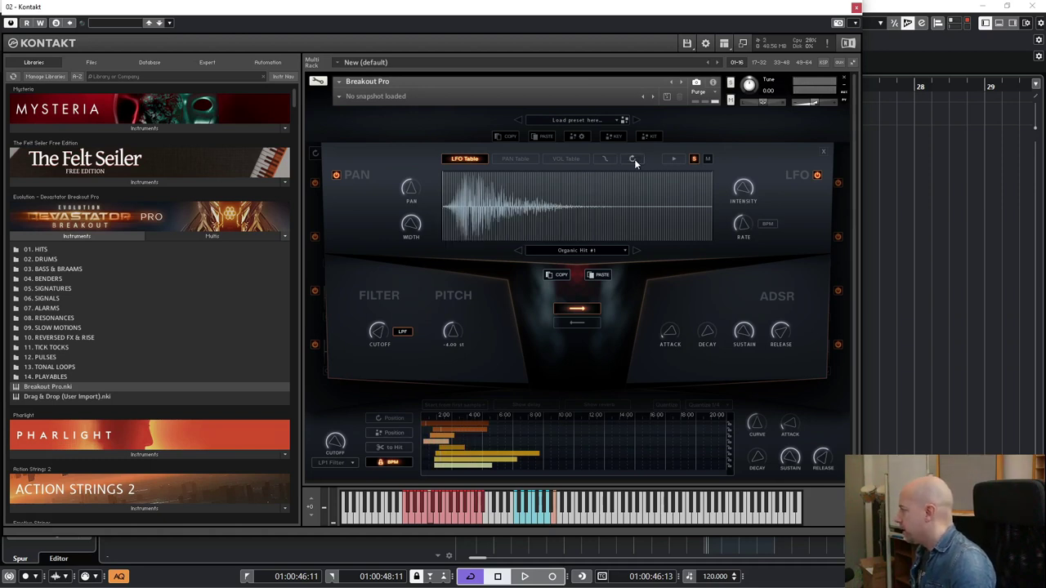
Set OrganicHit 1 to reverse playback and trim its sample at about the middle of the waveform in the detail editor
click(576, 308)
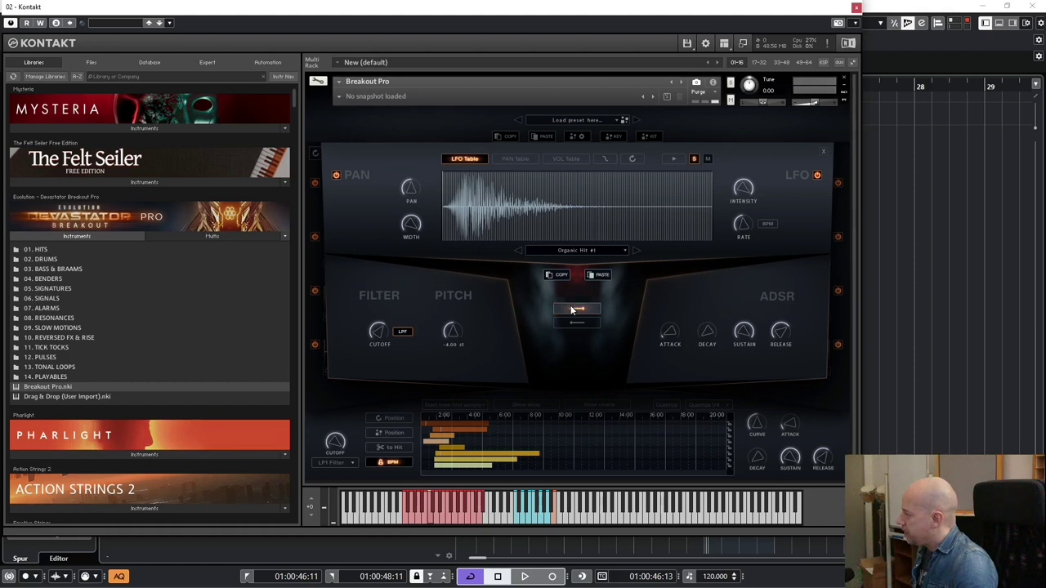
click(561, 323)
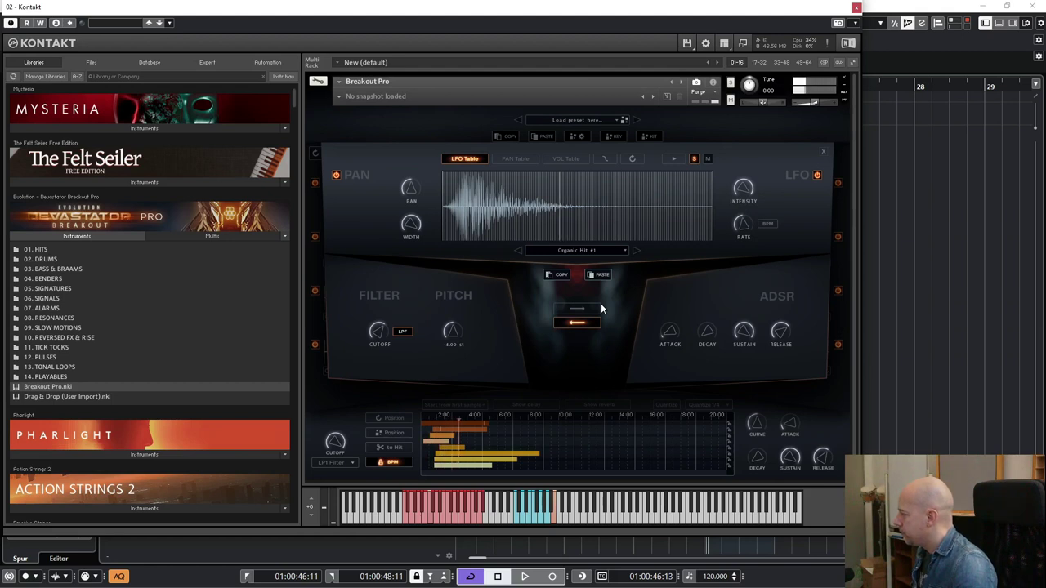
click(467, 160)
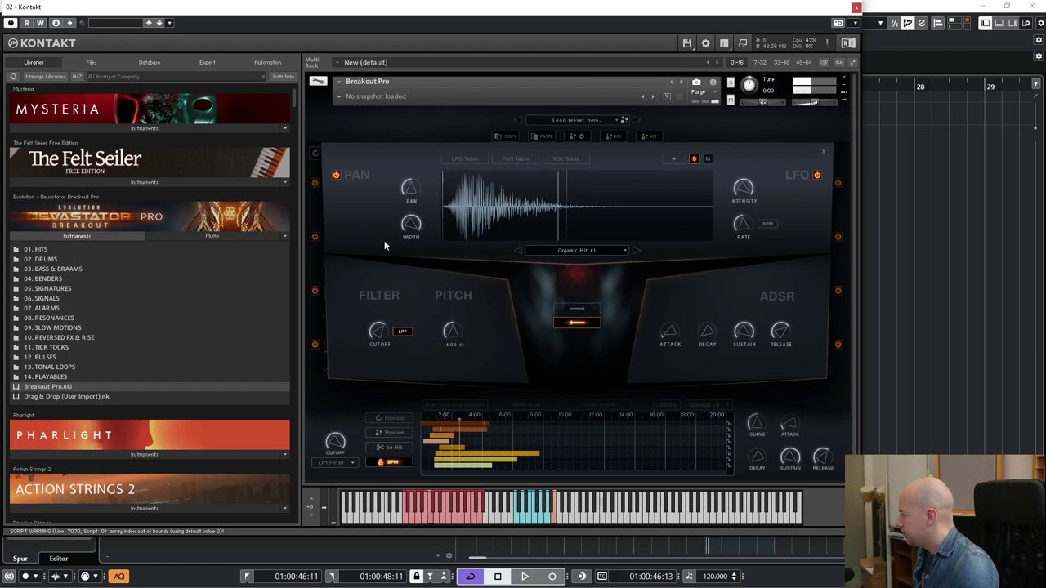
click(823, 152)
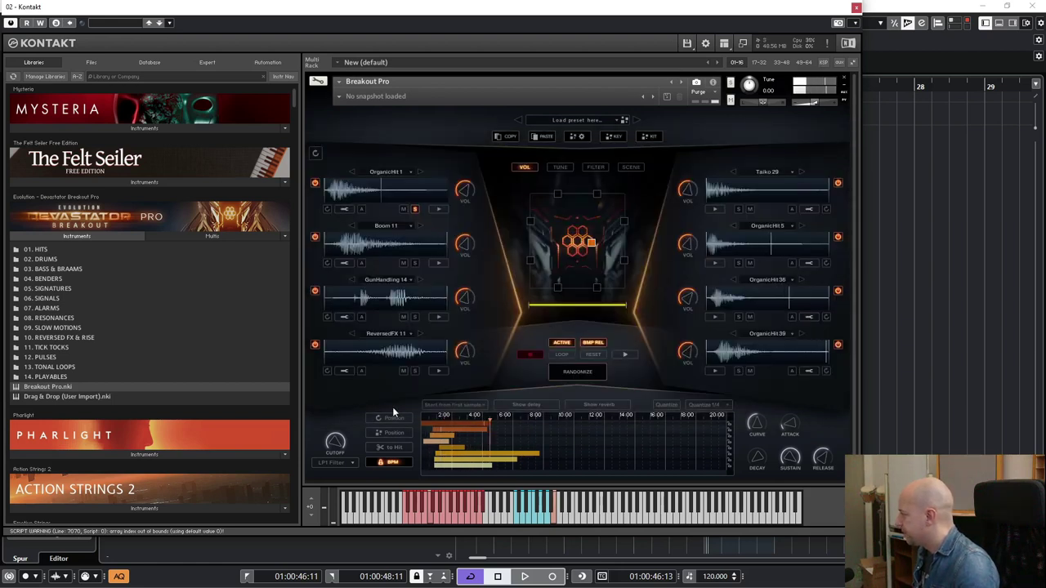
click(345, 210)
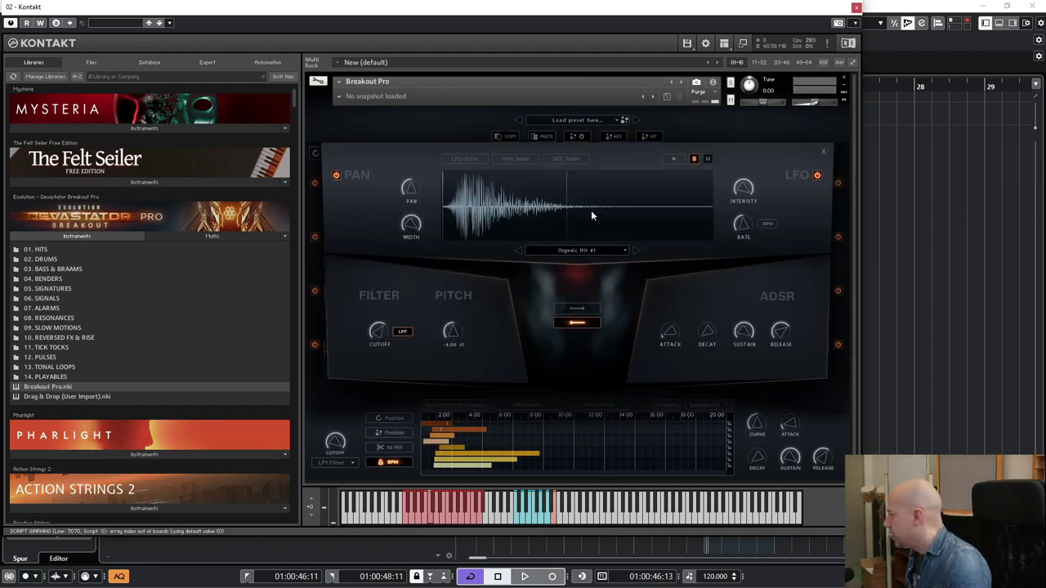
click(824, 152)
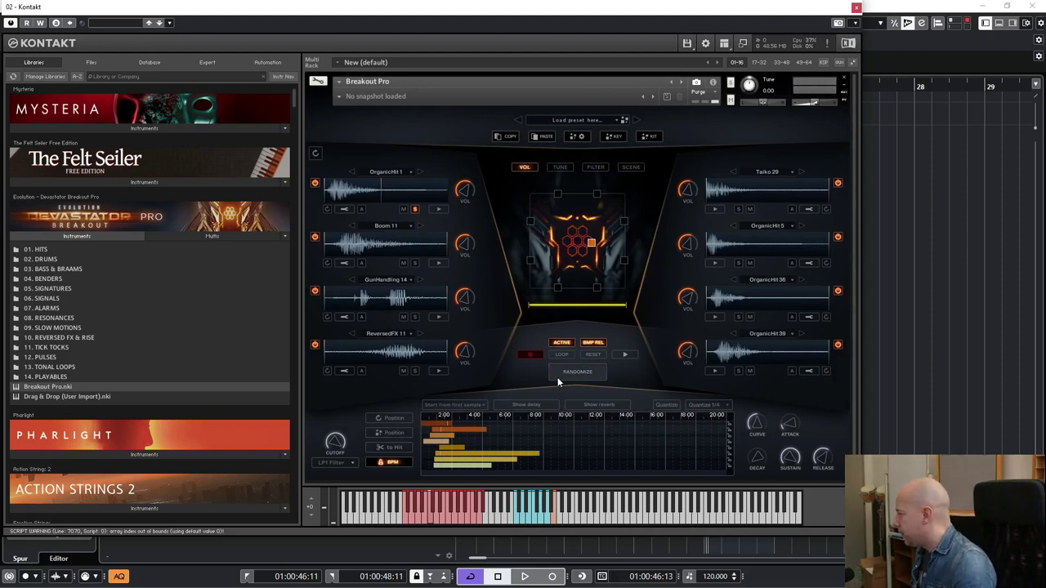
In Unit 1's randomization settings, set the Hits probabilities for Booms to 76 and Elements to 10
click(576, 137)
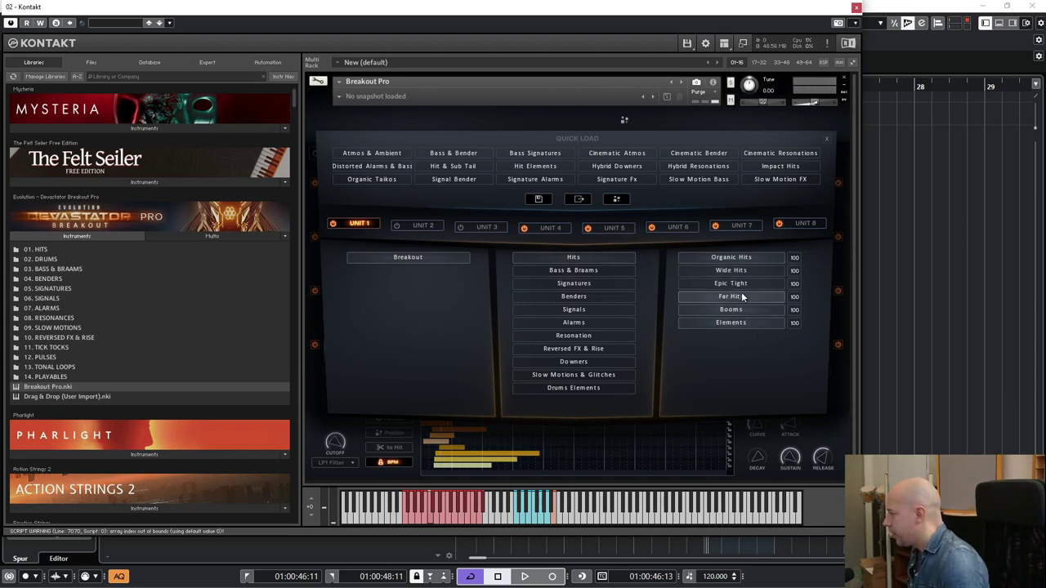
click(607, 270)
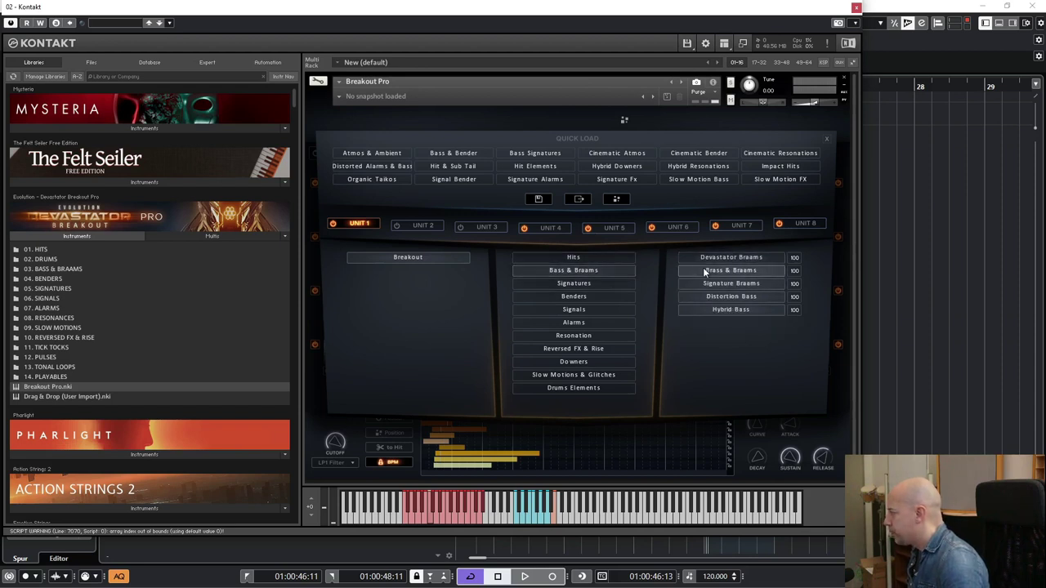
click(609, 257)
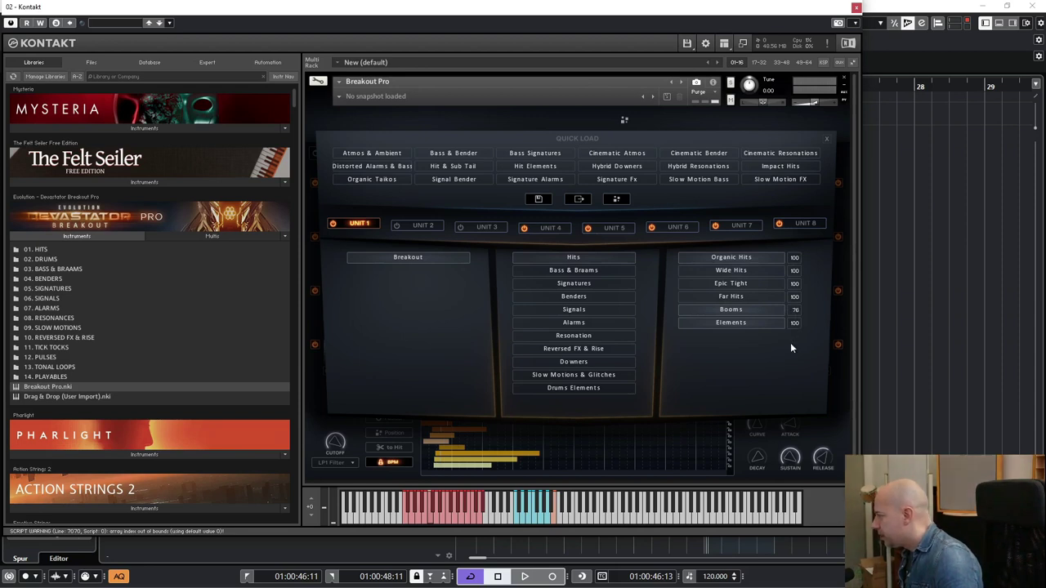
drag(795, 324, 783, 452)
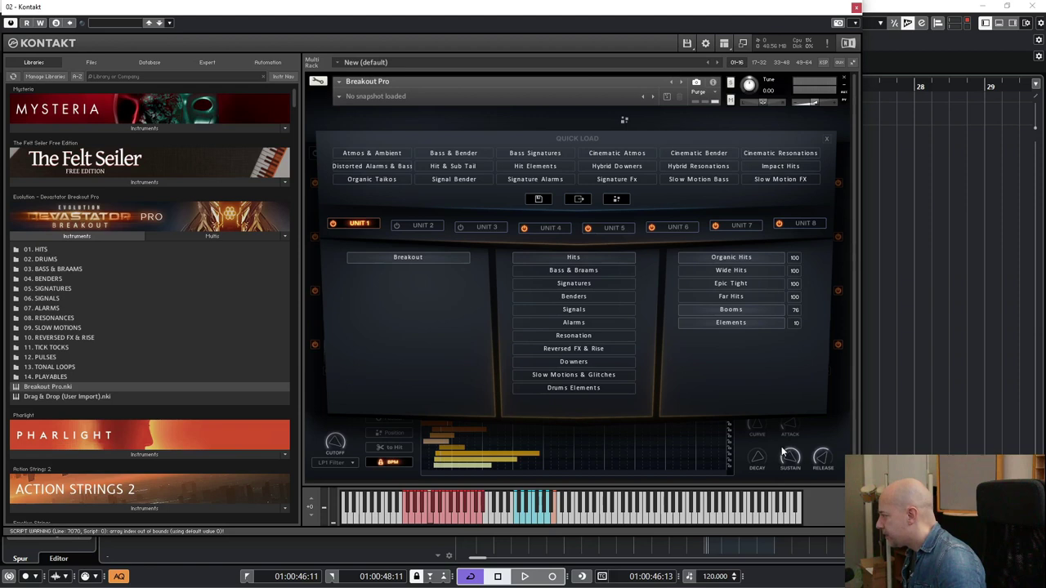
click(828, 136)
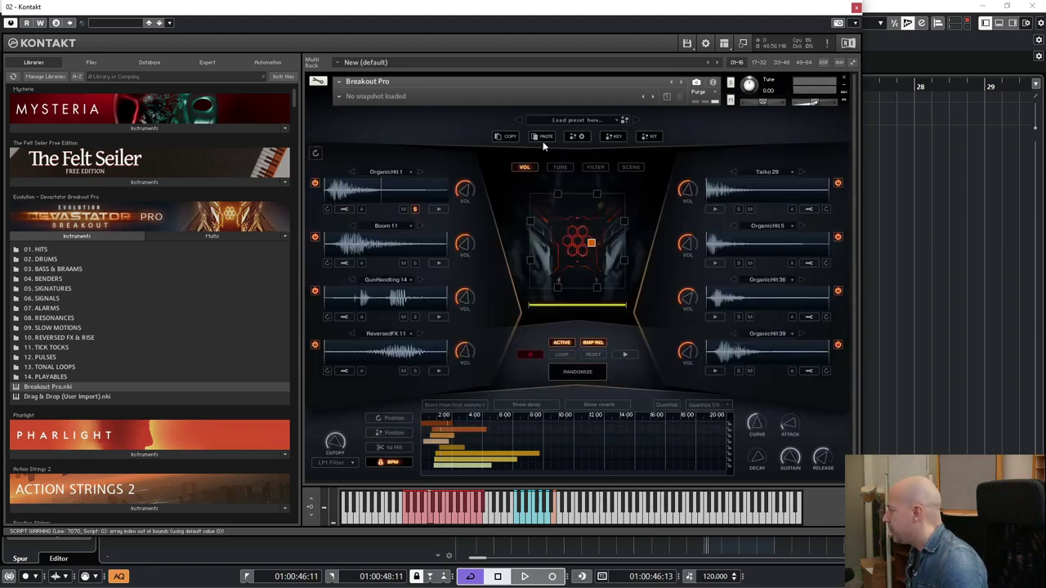
Randomize the presets of all keys in the kit, and move the central mixing pad's volume handle to the pad's upper-left corner
click(649, 137)
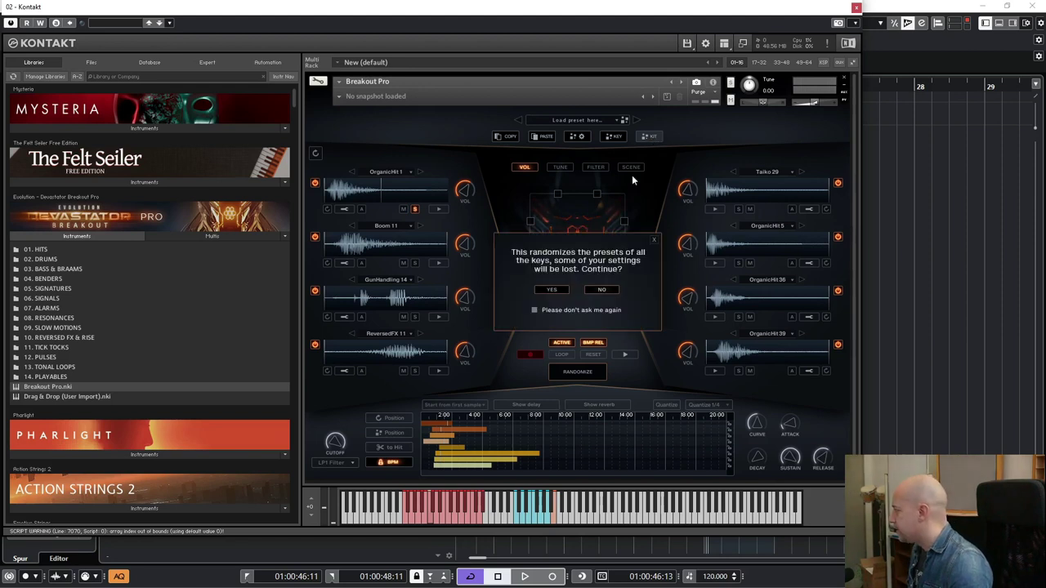
click(550, 290)
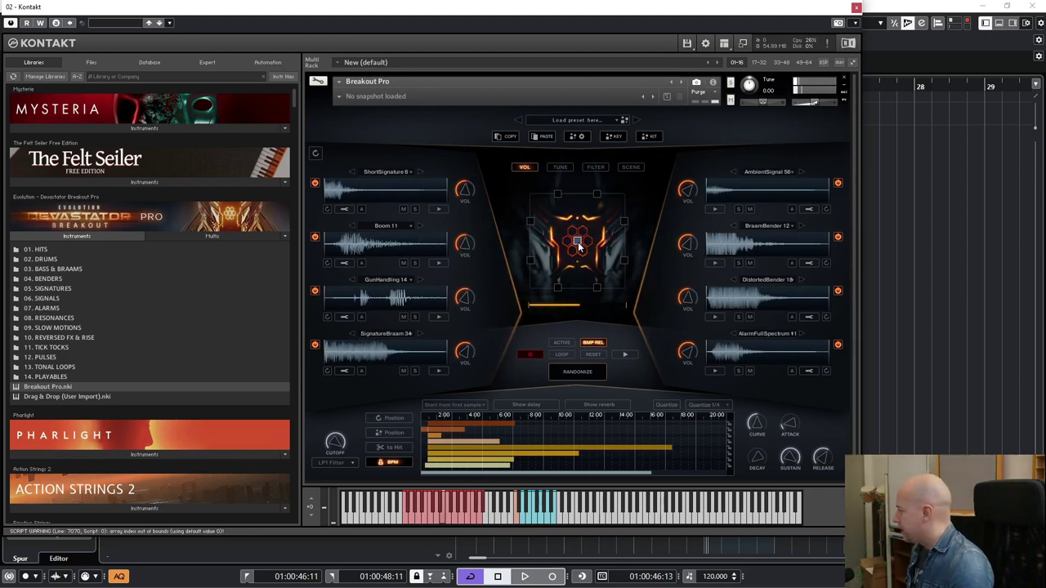
drag(578, 245, 525, 176)
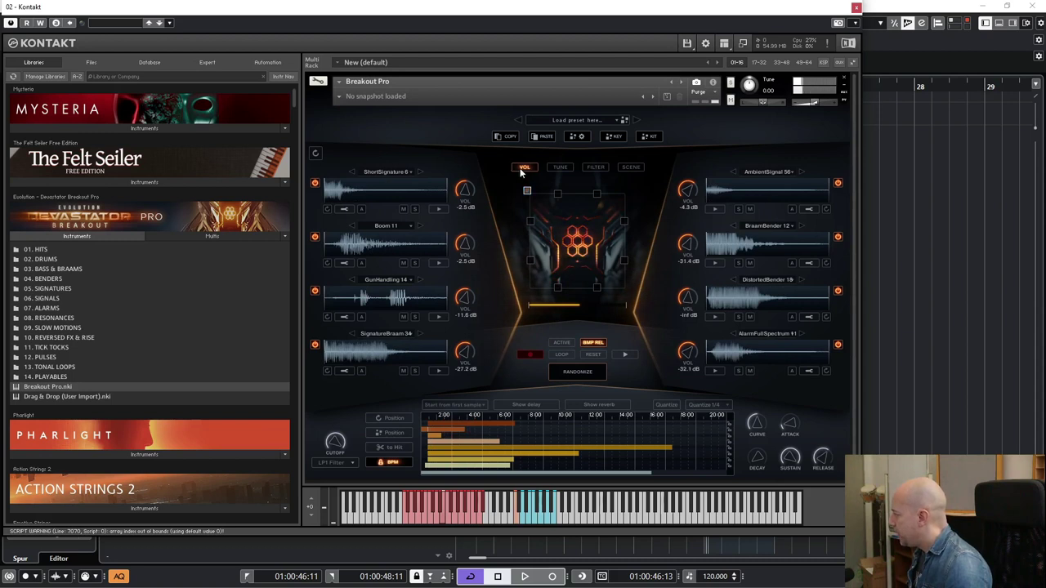